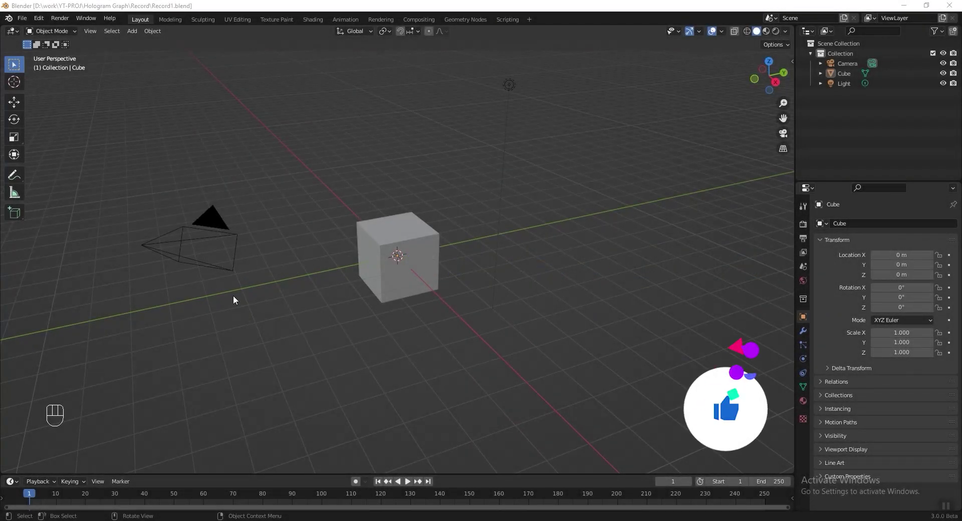
- Delete all the default scene objects and add a plane mesh
key("a")
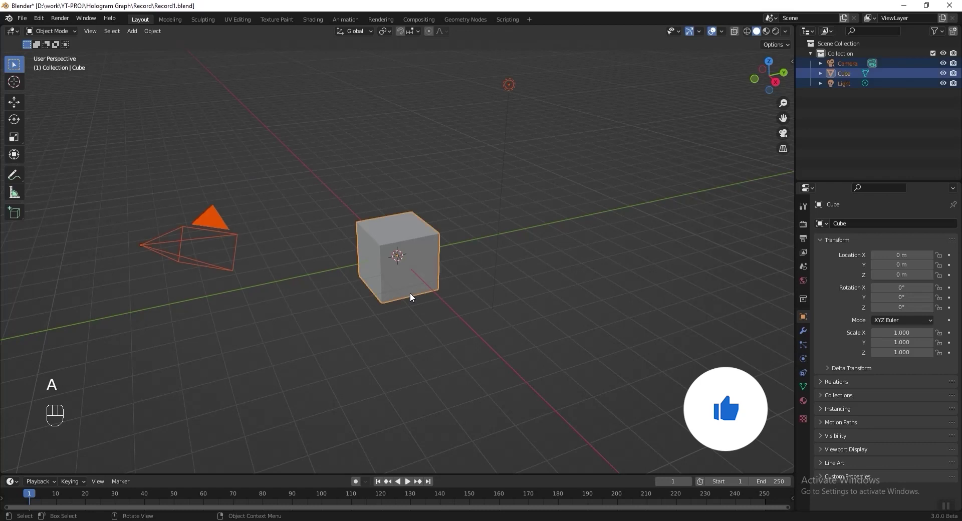
key("x")
left_click(410, 293)
key("shift+a")
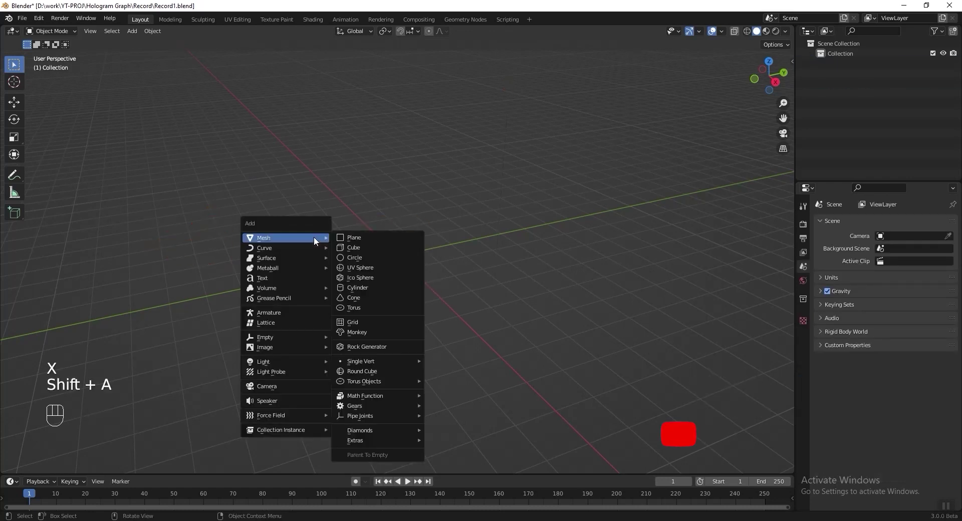
mouse_move(314, 239)
left_click(381, 239)
- Set the plane's X and Y dimensions to 13 m and apply its scale
key("n")
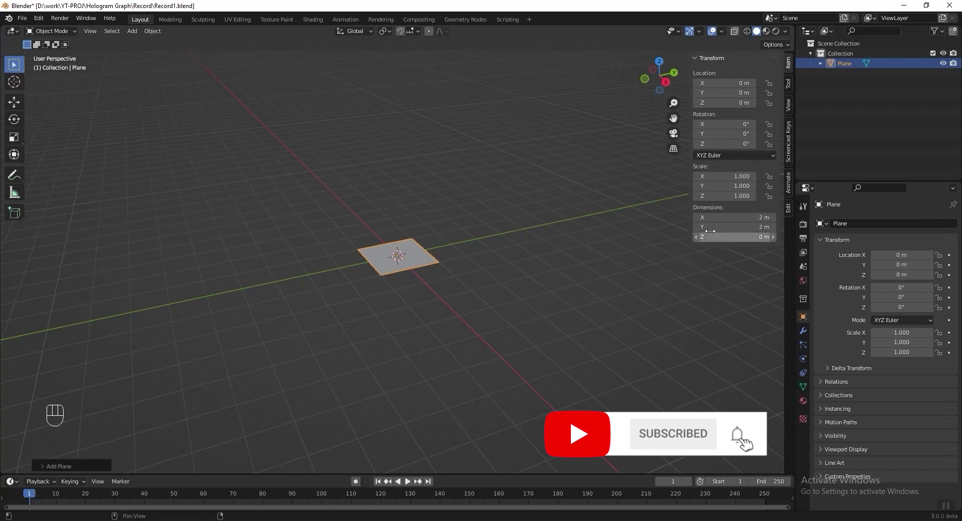
left_click_drag(716, 217, 716, 227)
type("13")
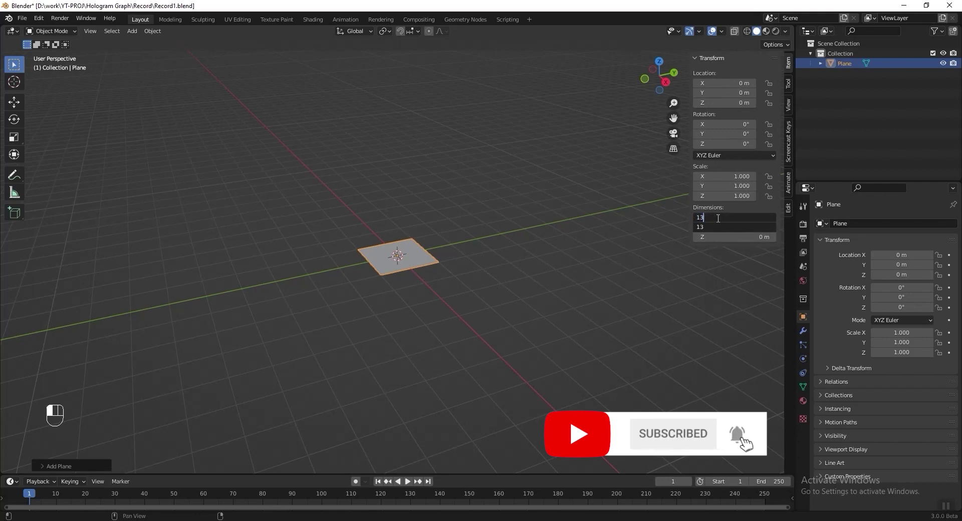
key("Return")
key("ctrl+a")
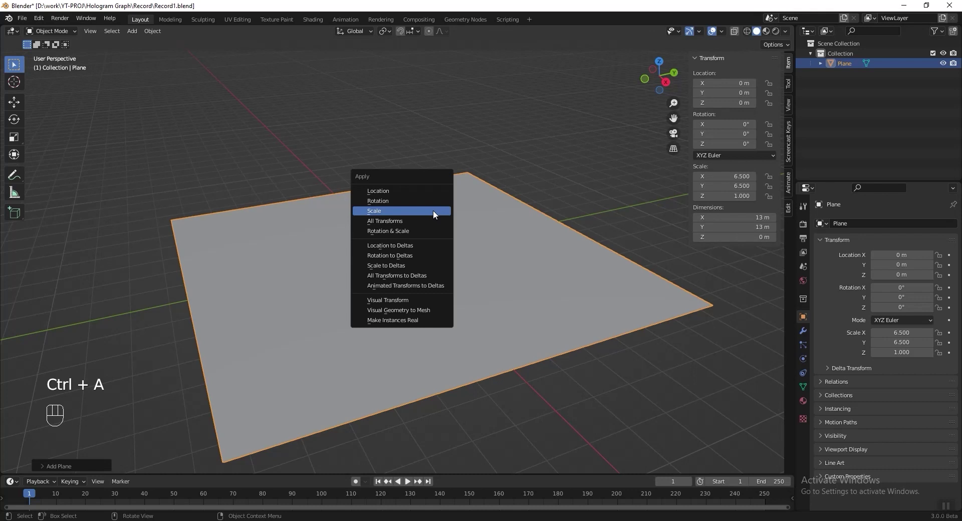
left_click(433, 210)
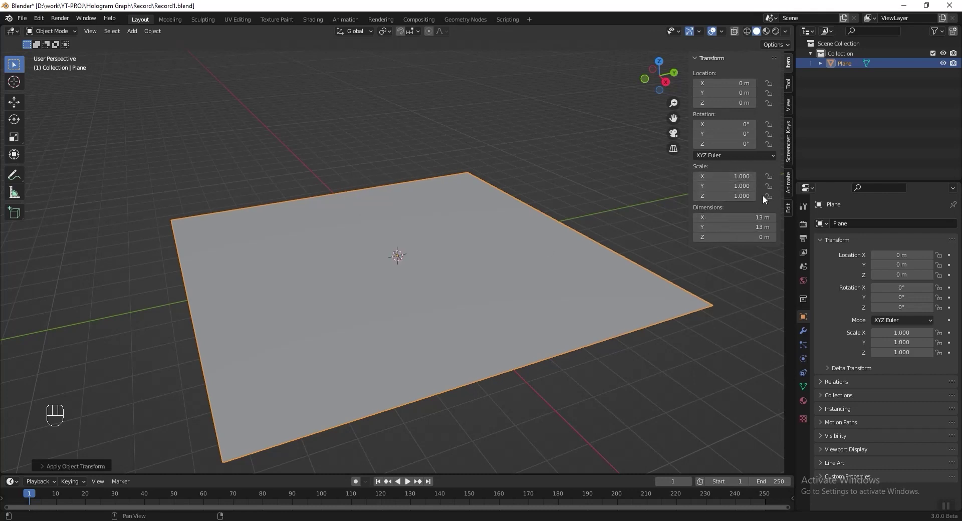
- Switch to the Geometry Nodes workspace and join the spreadsheet area into the 3D viewport
left_click(460, 20)
right_click(330, 145)
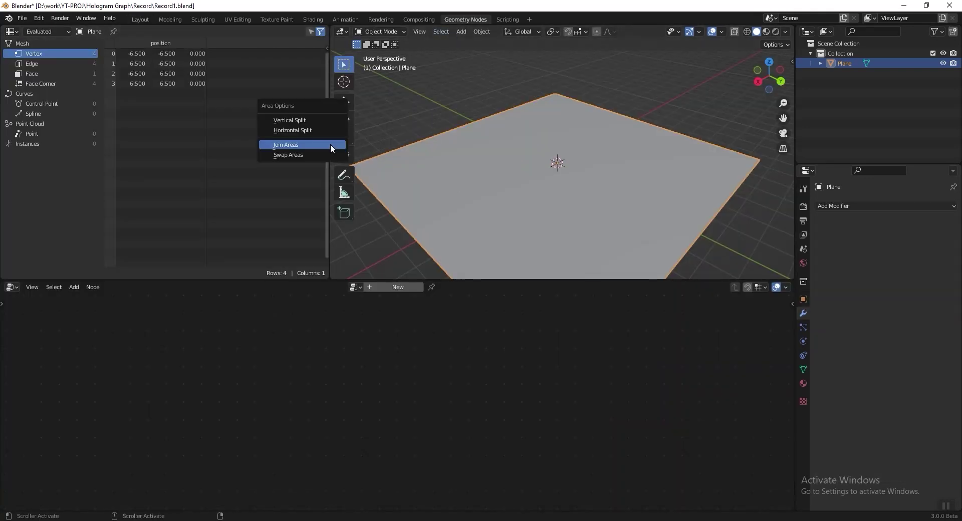
left_click(330, 144)
left_click(231, 156)
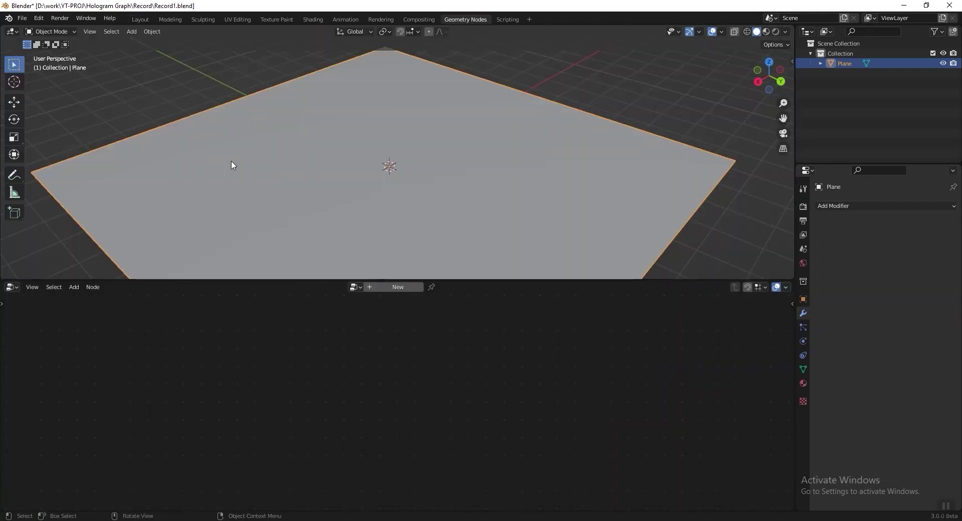
- Create a new geometry node tree on the plane and insert a Subdivide Mesh node between Group Input and Group Output
left_click(395, 287)
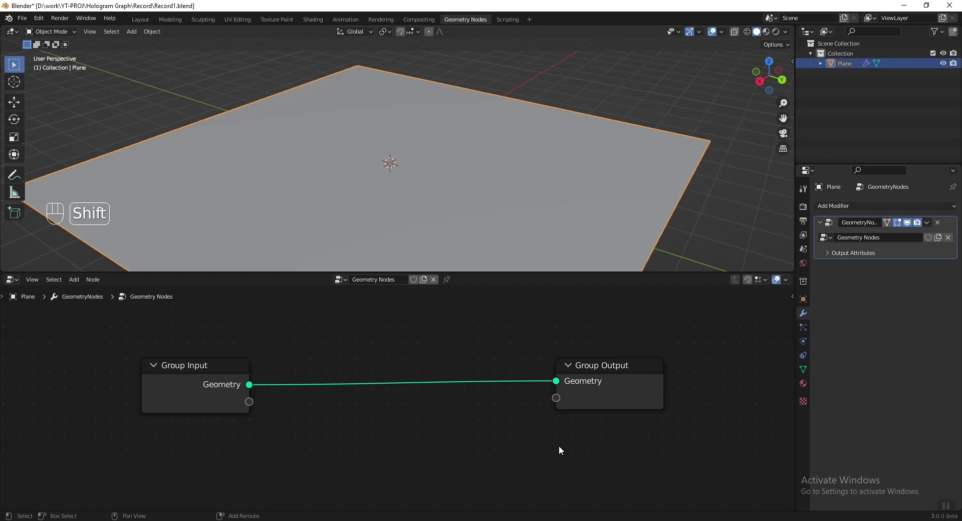
key("shift+a")
mouse_move(556, 408)
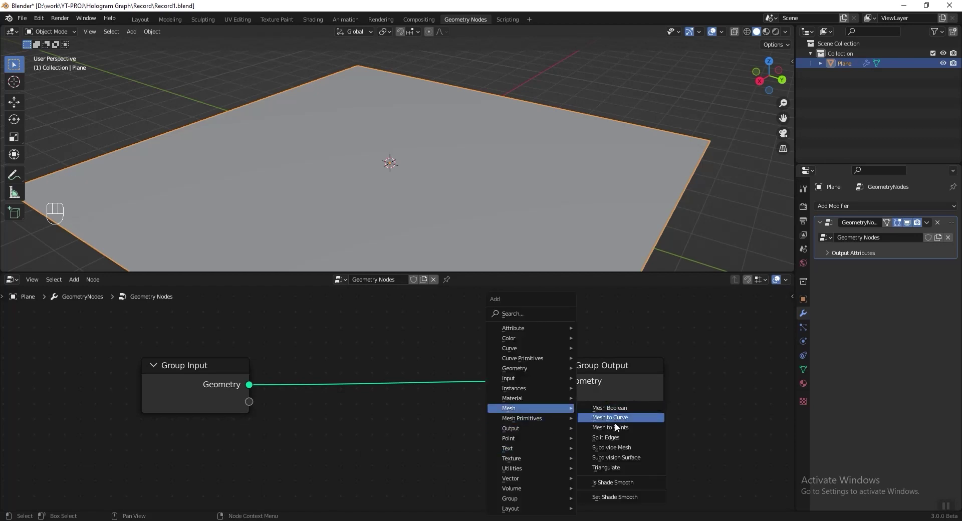
left_click(642, 446)
left_click(398, 377)
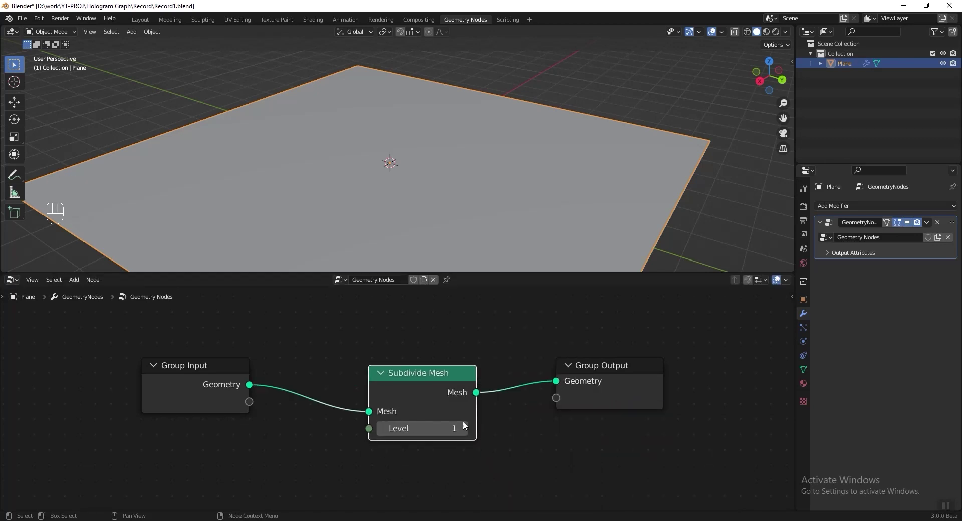
- Enable the viewport wireframe overlay, set the Subdivide Mesh level to 7 and save the file
left_click(722, 32)
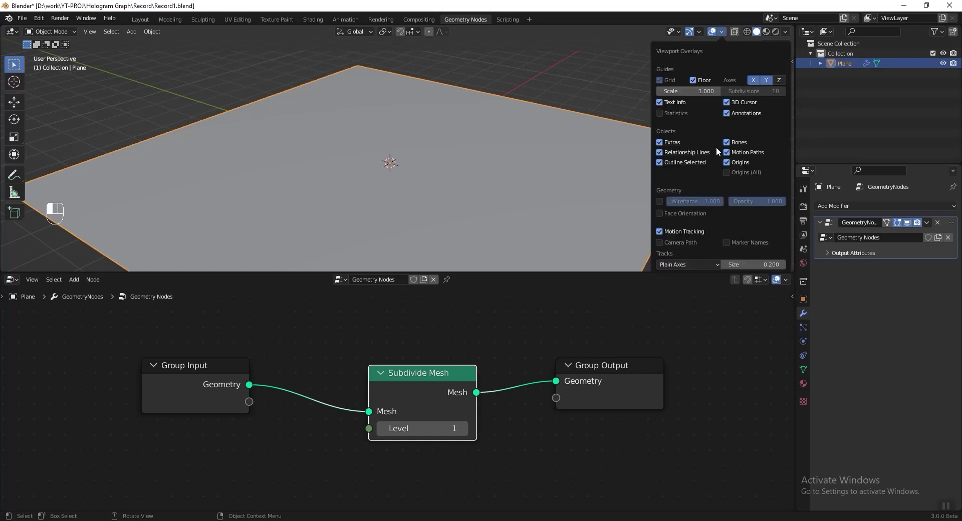
left_click(660, 202)
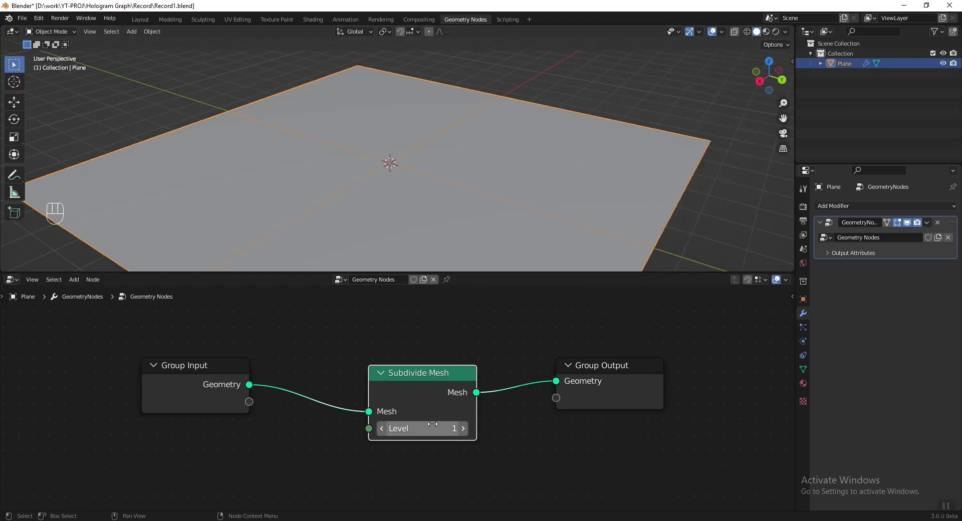
left_click(417, 429)
key("Return")
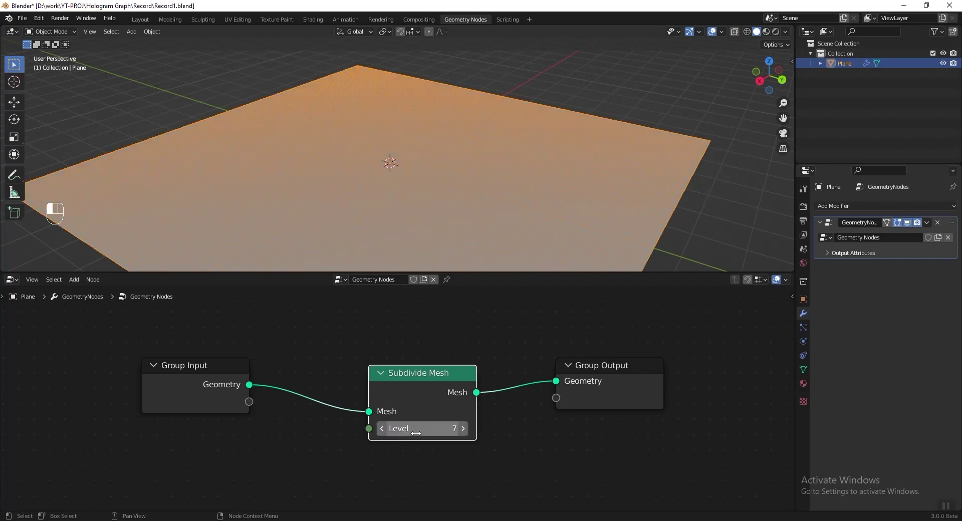
middle_click_drag(442, 232, 416, 154, "shift")
key("ctrl+s")
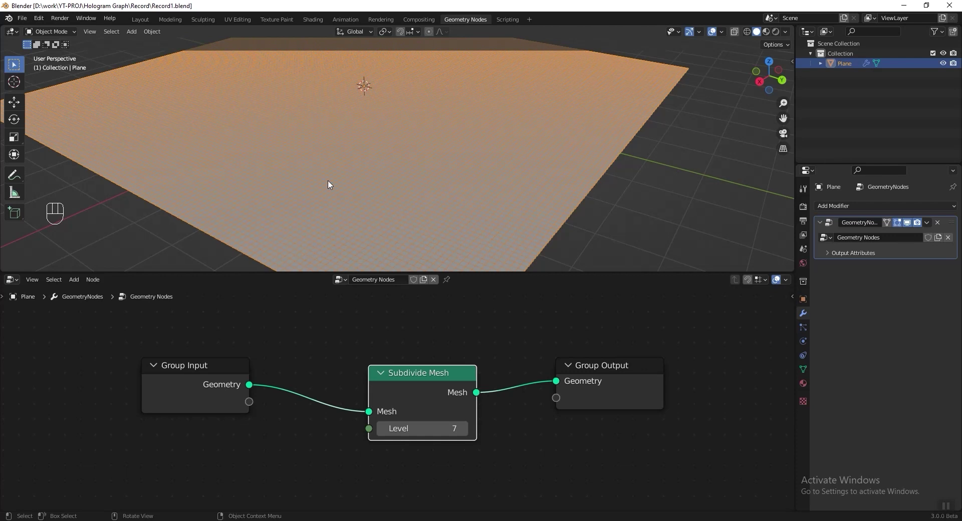
- Insert an Instance on Points node between Subdivide Mesh and Group Output
key("shift+a")
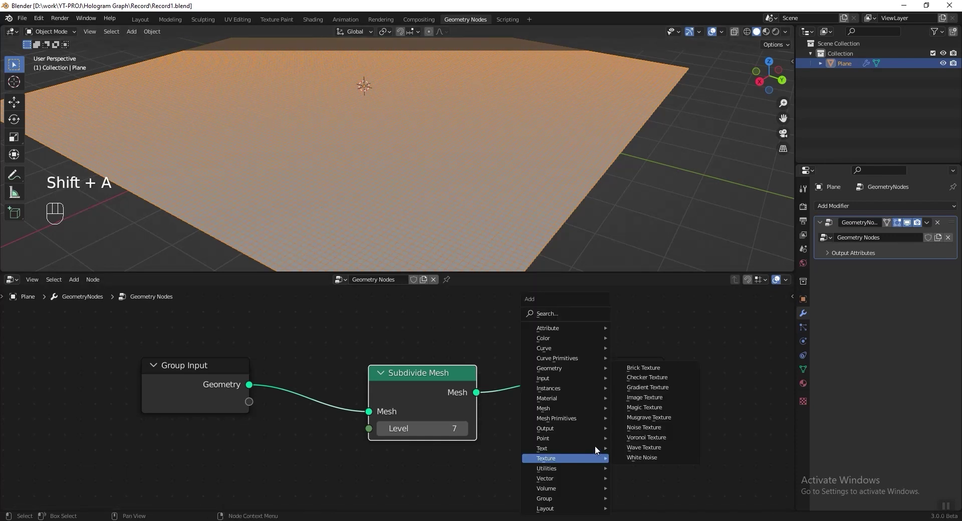
mouse_move(597, 389)
left_click(652, 388)
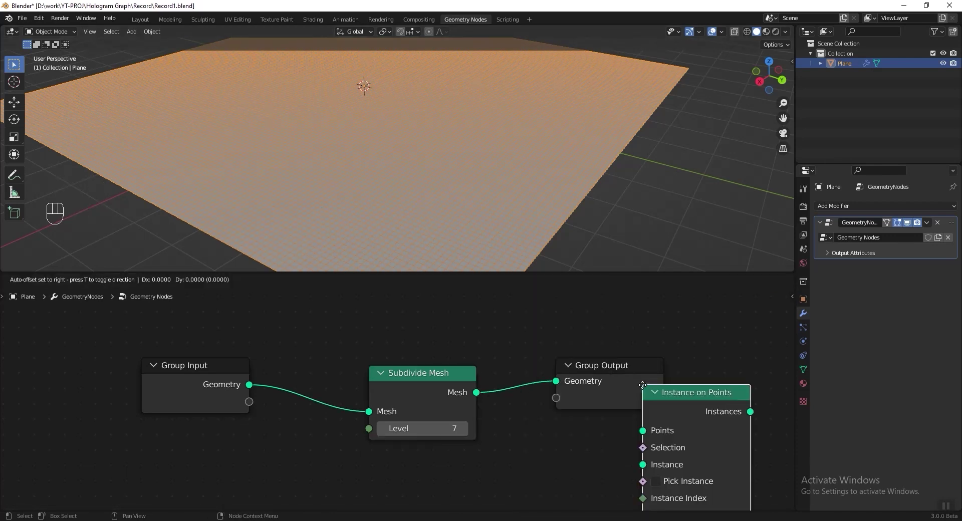
left_click(507, 369)
key("Home")
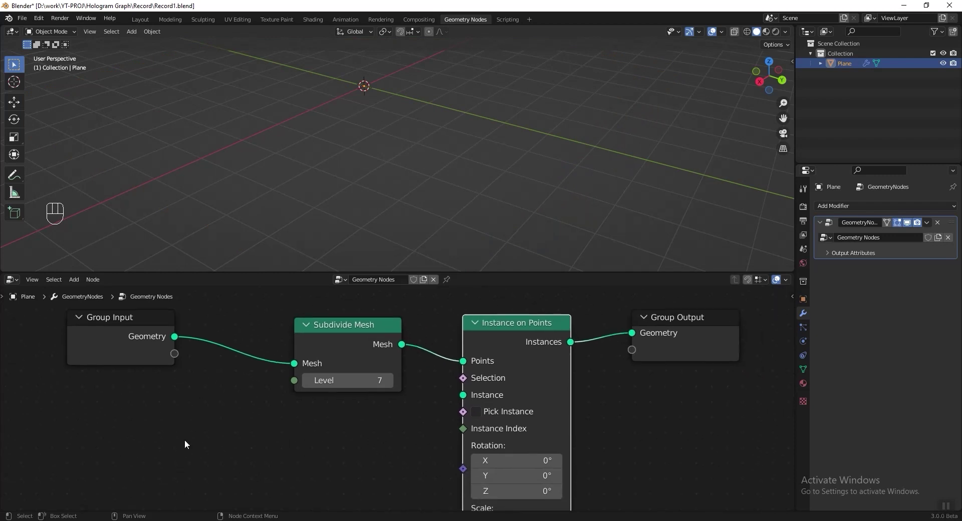
- Add a Cube mesh primitive node and connect its Mesh output to the Instance input of Instance on Points
key("shift+a")
mouse_move(183, 418)
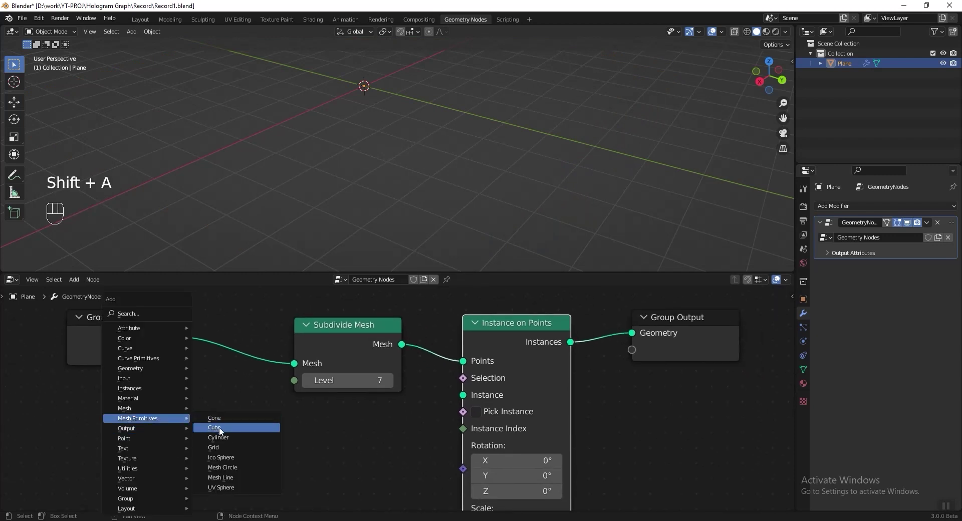
left_click(225, 429)
left_click(298, 414)
left_click_drag(399, 443, 462, 395)
key("ctrl+z")
- Set the Cube node's X, Y and Z size to 0.06 m and save the file
left_click_drag(368, 441, 368, 472)
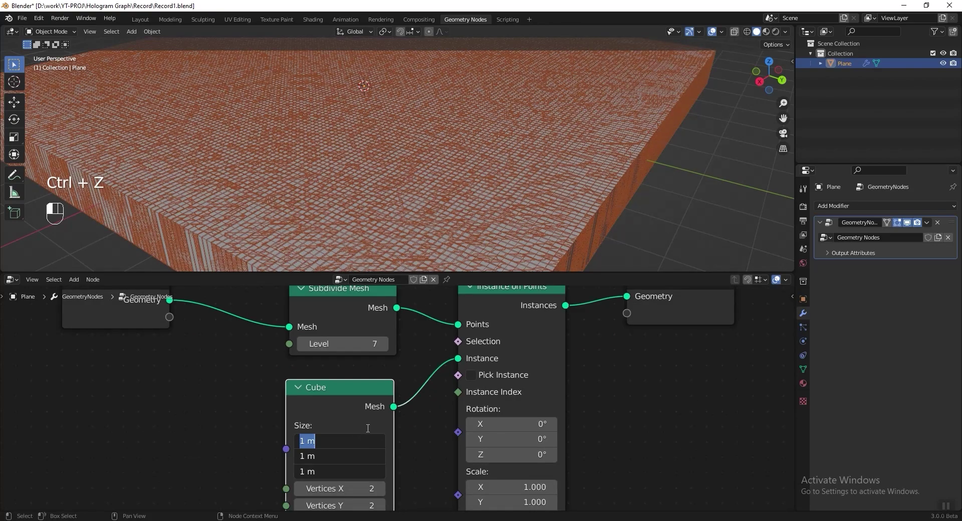
type("0.06")
key("Return")
key("ctrl+s")
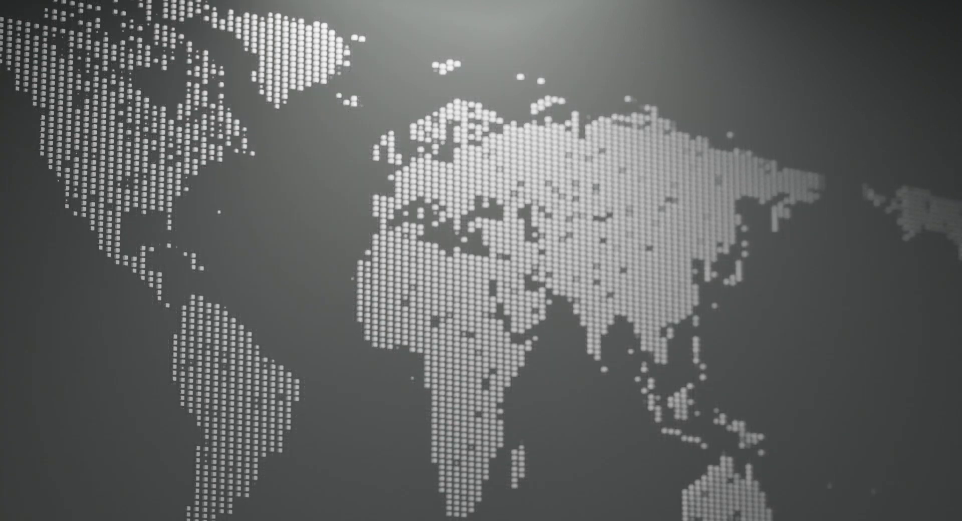
- Add an Image Texture node below the Cube node and connect its Color output to the Scale of Instance on Points
scroll(630, 326, "down", 2)
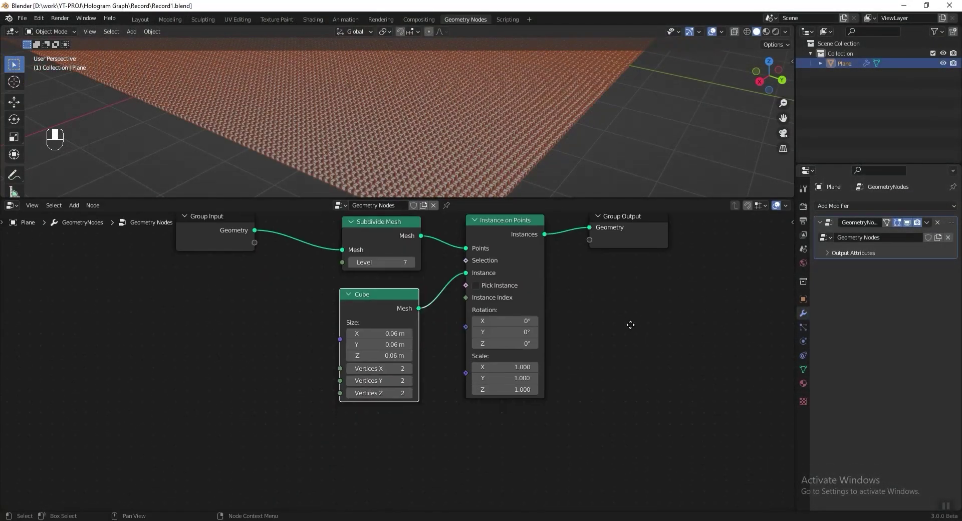
key("shift+a")
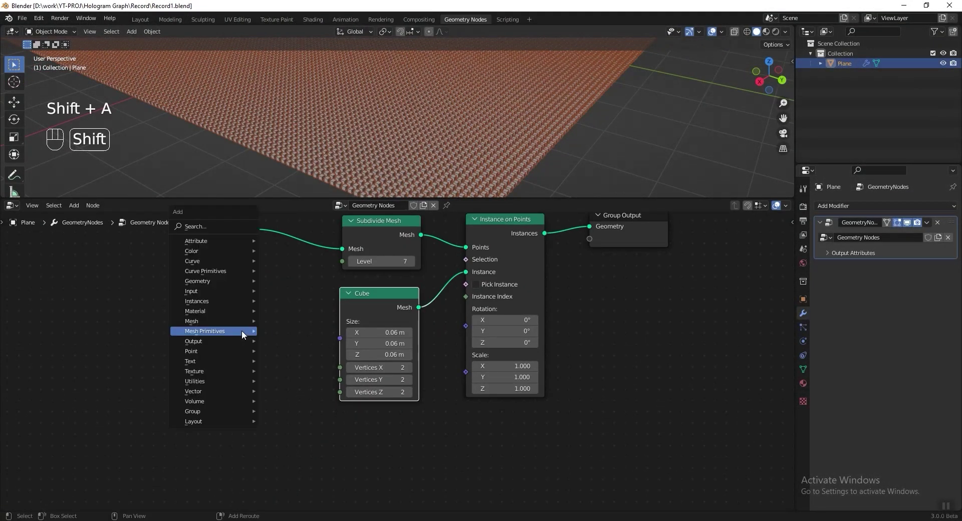
mouse_move(236, 374)
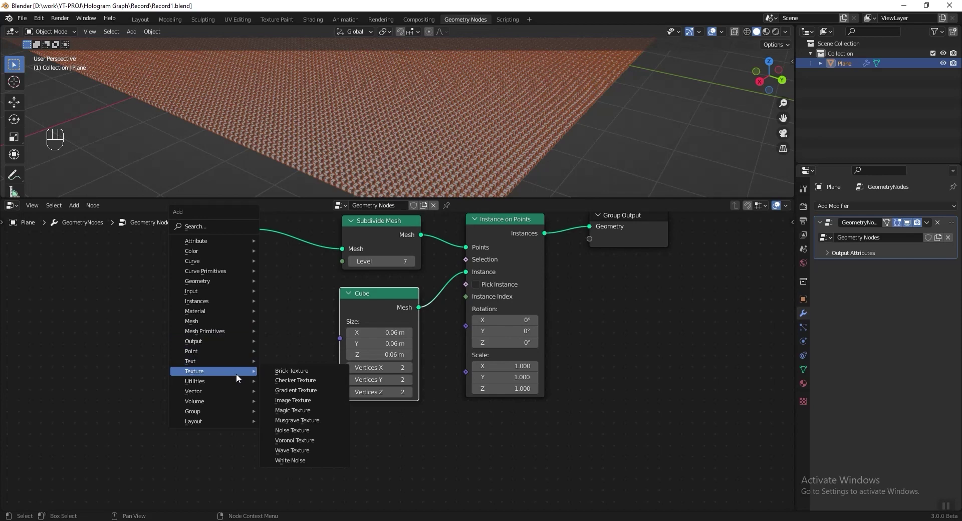
left_click(305, 400)
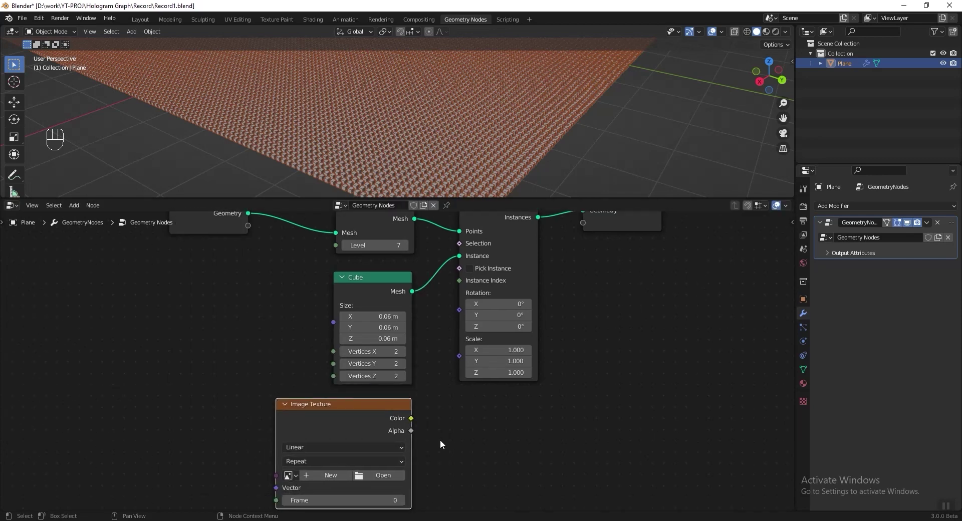
left_click_drag(410, 418, 460, 355)
- Load World Map.png into the Image Texture node
left_click(396, 476)
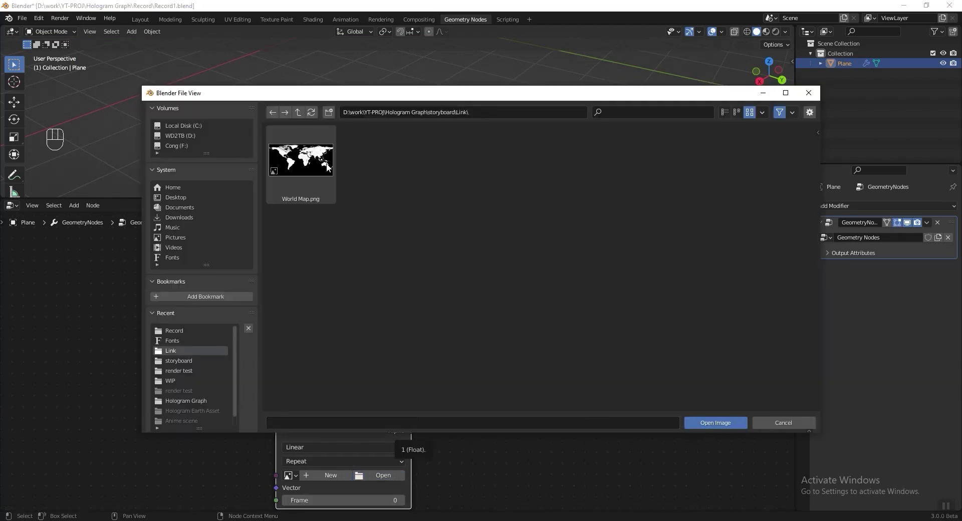
left_click(326, 168)
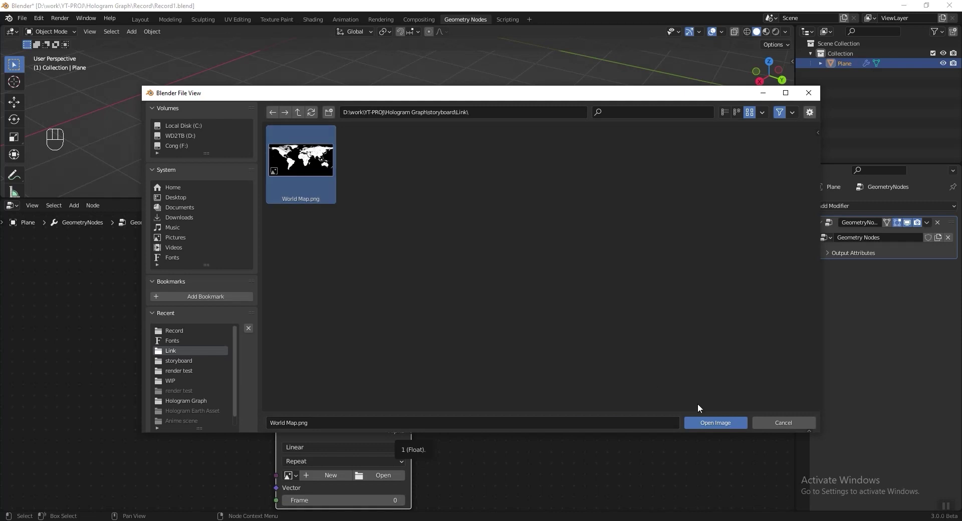
left_click(704, 422)
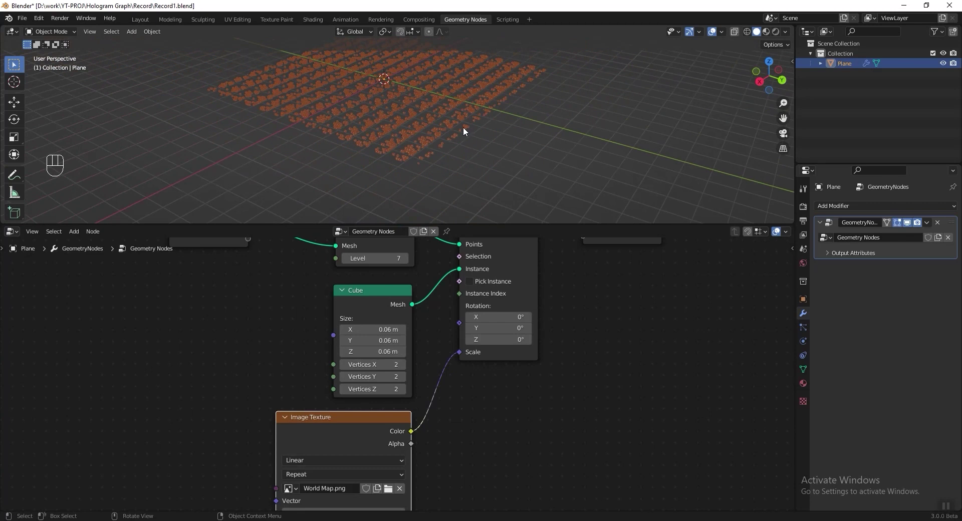
middle_click_drag(464, 128, 440, 155, "shift")
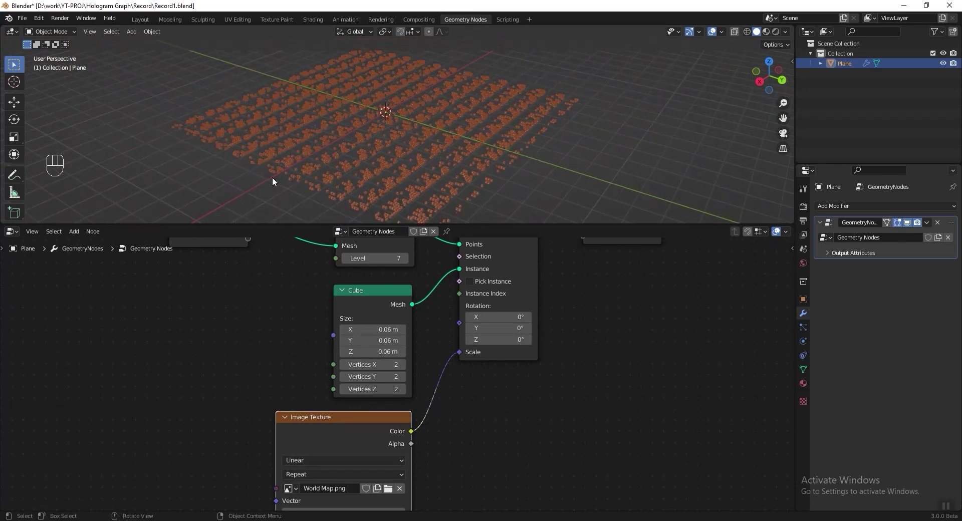
- Check the plane's UV maps and connect the Image Texture's Vector input to a new Group Input socket
left_click(804, 370)
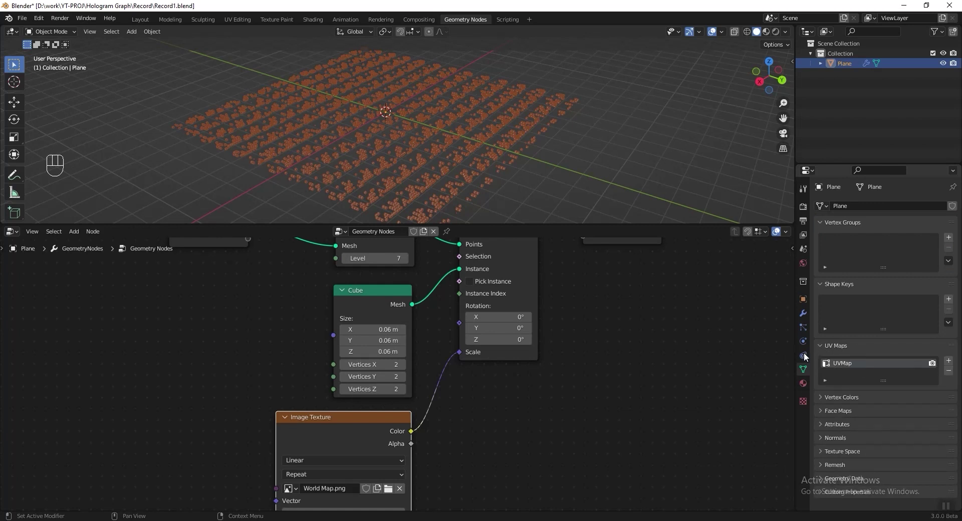
left_click_drag(364, 415, 368, 416)
scroll(541, 412, "down", 4)
middle_click_drag(471, 414, 609, 418)
scroll(481, 435, "up", 4)
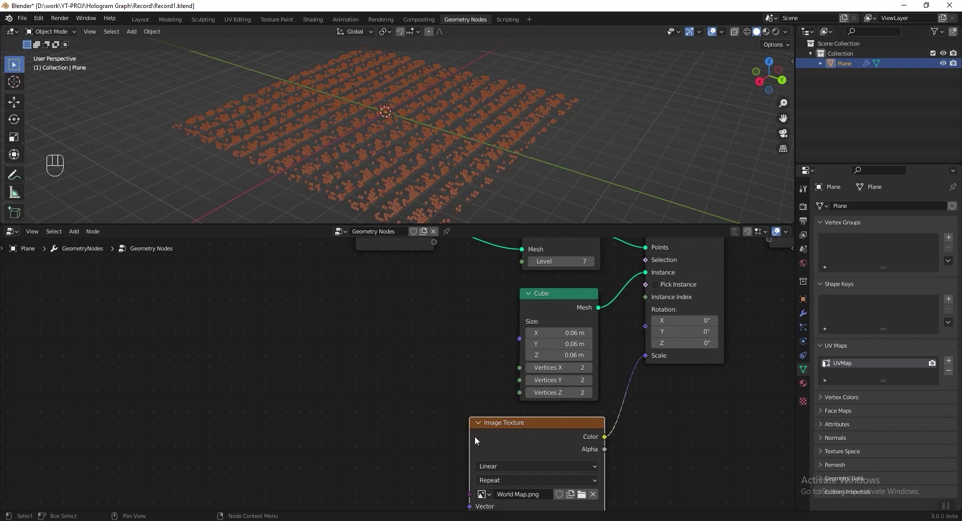
scroll(464, 458, "down", 3)
left_click_drag(454, 478, 323, 293)
scroll(347, 312, "up", 1)
- Rename the node group's Vector input to UV Map
key("n")
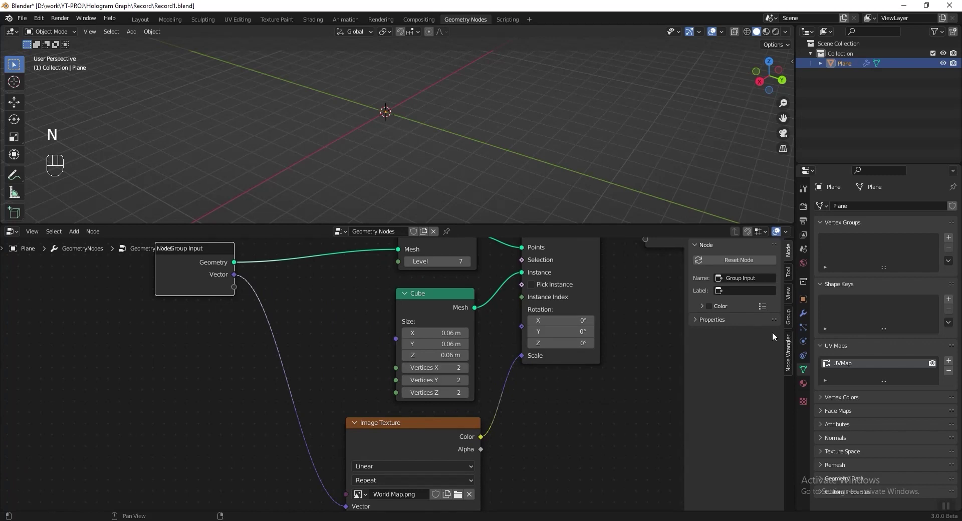
left_click(786, 323)
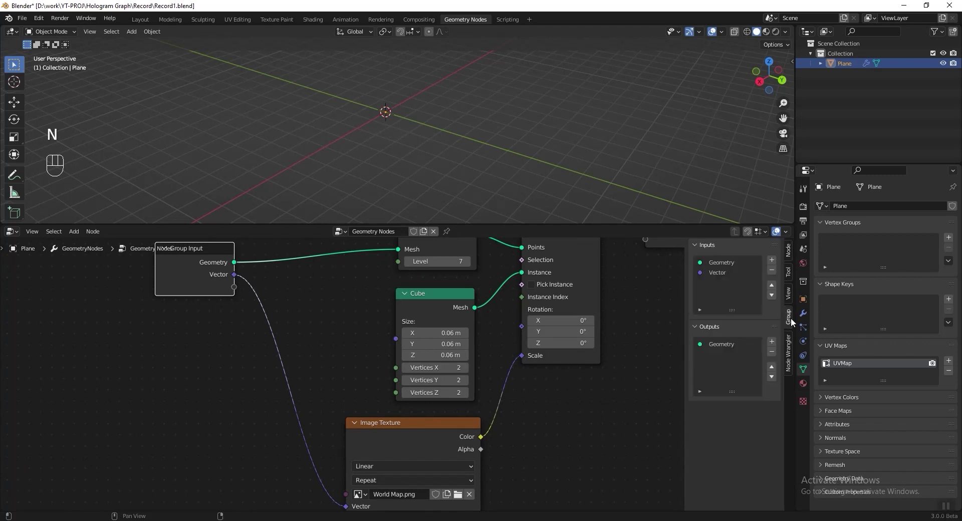
left_click(728, 272)
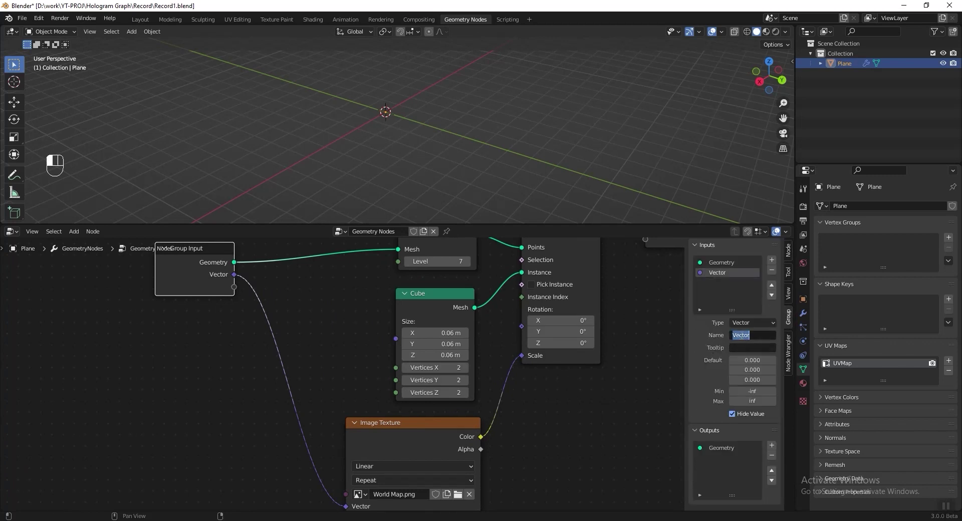
type("UVMap")
left_click(742, 336)
key("Return")
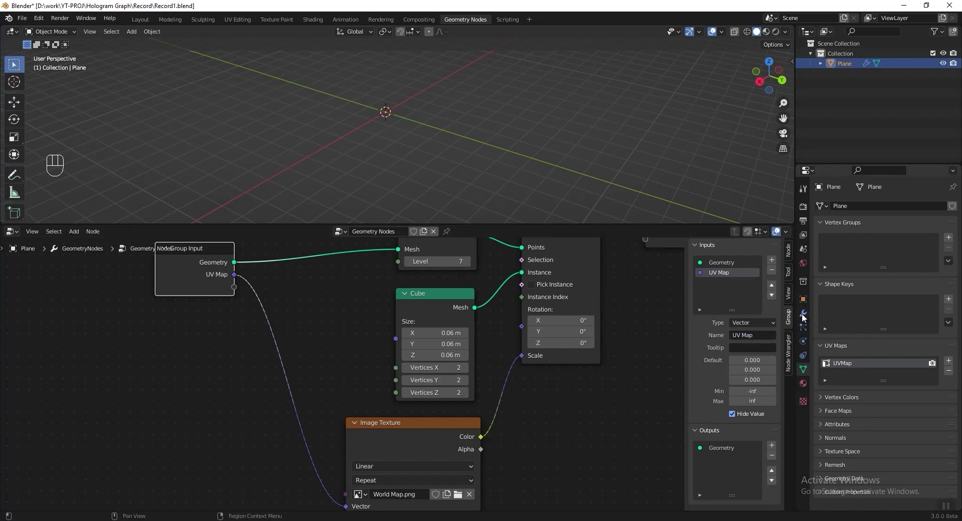
- Assign the UVMap attribute to the modifier's UV Map input and check the dotted map from the top view
left_click(802, 314)
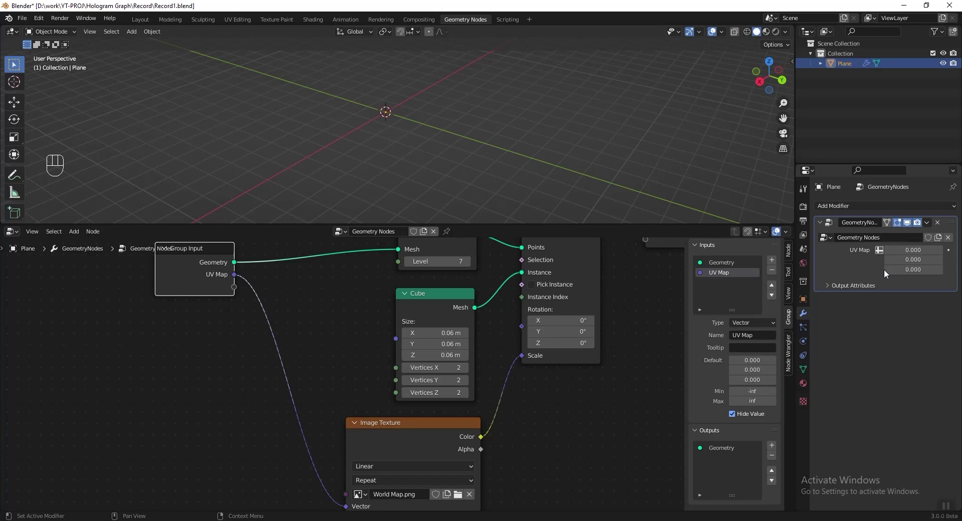
left_click(880, 250)
left_click(908, 250)
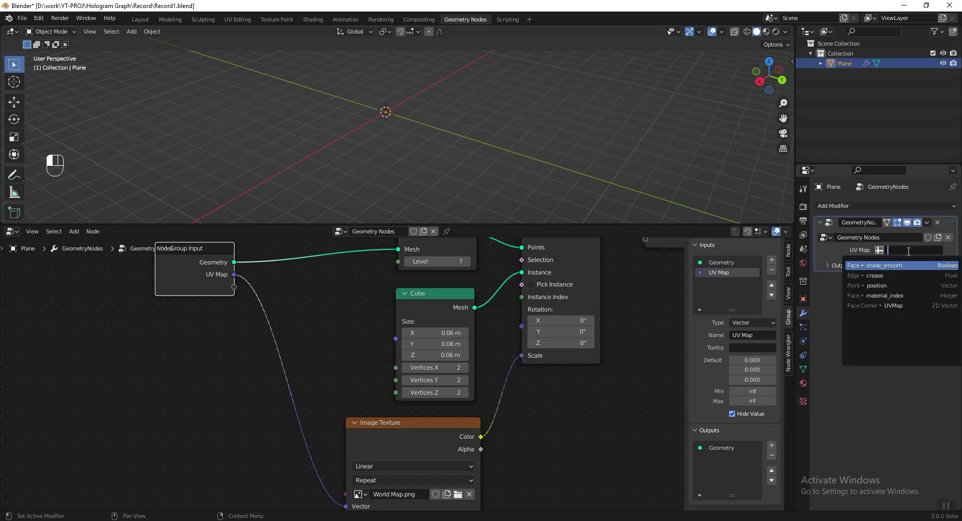
left_click(908, 305)
key("KP_7")
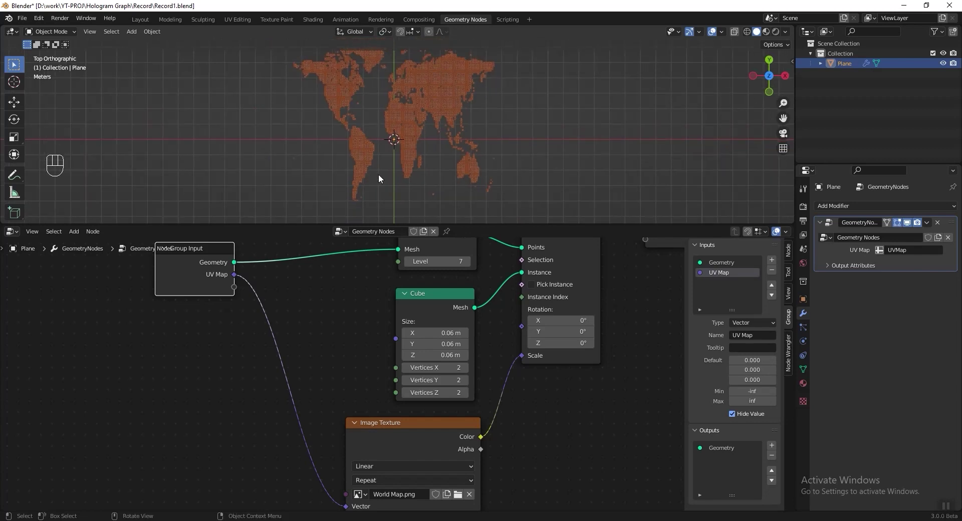
middle_click_drag(383, 82, 386, 100, "shift")
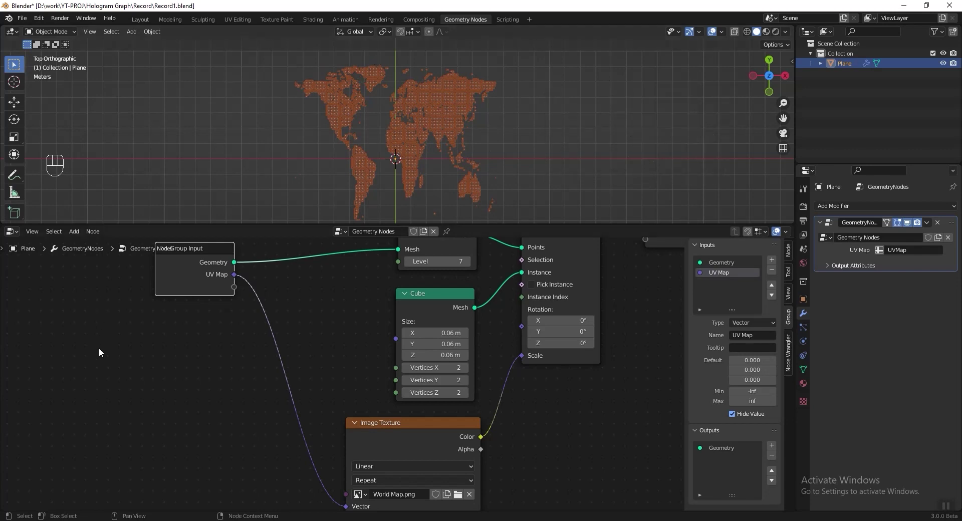
- Insert a Transform node between Group Input and Subdivide Mesh and set its X scale to 1.6
key("shift+a")
mouse_move(101, 263)
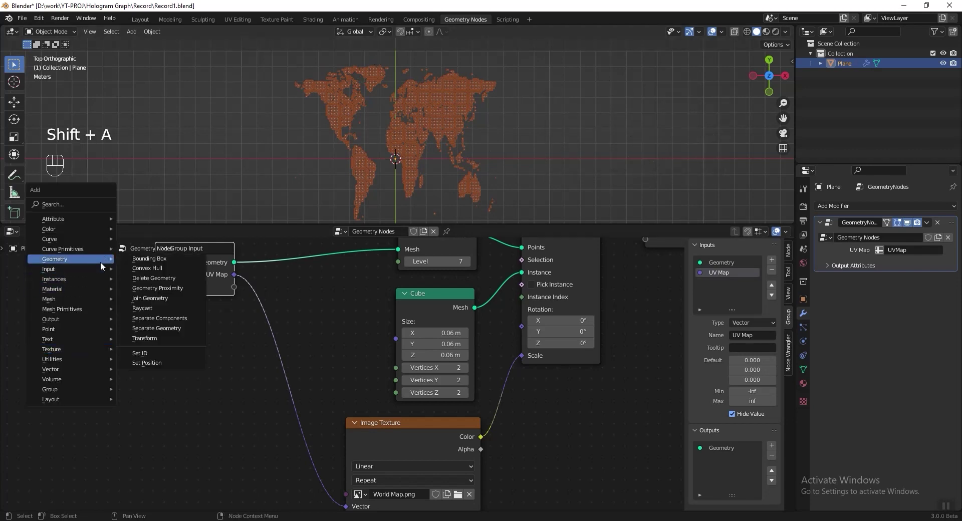
left_click(161, 338)
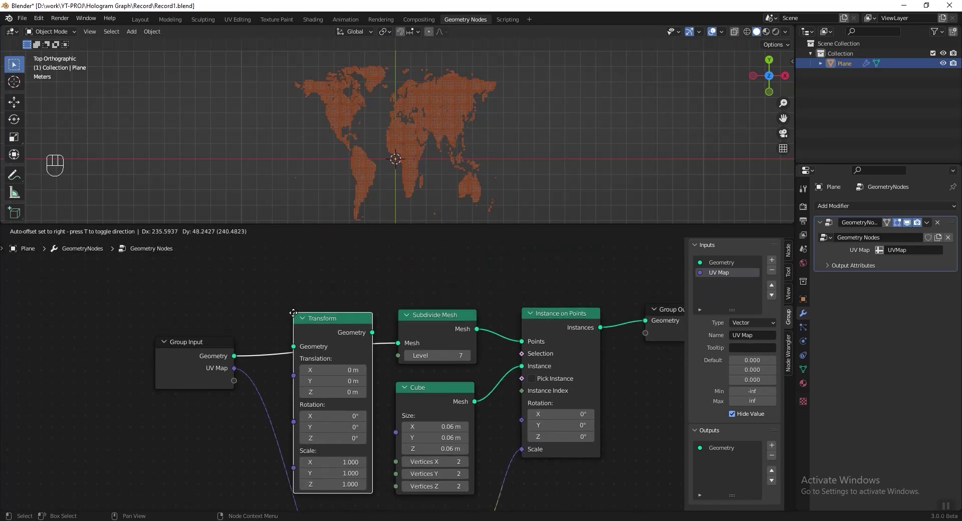
left_click(291, 299)
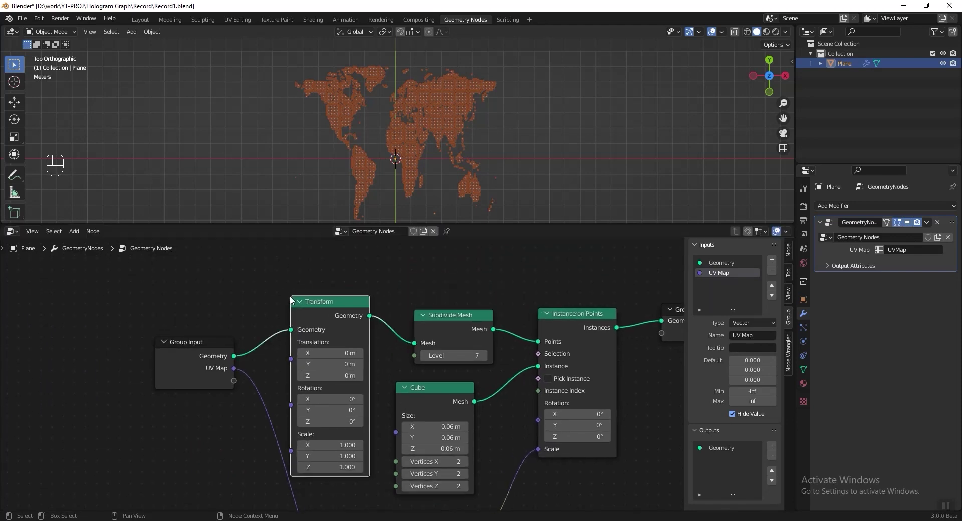
left_click(339, 444)
type("1.6")
key("Return")
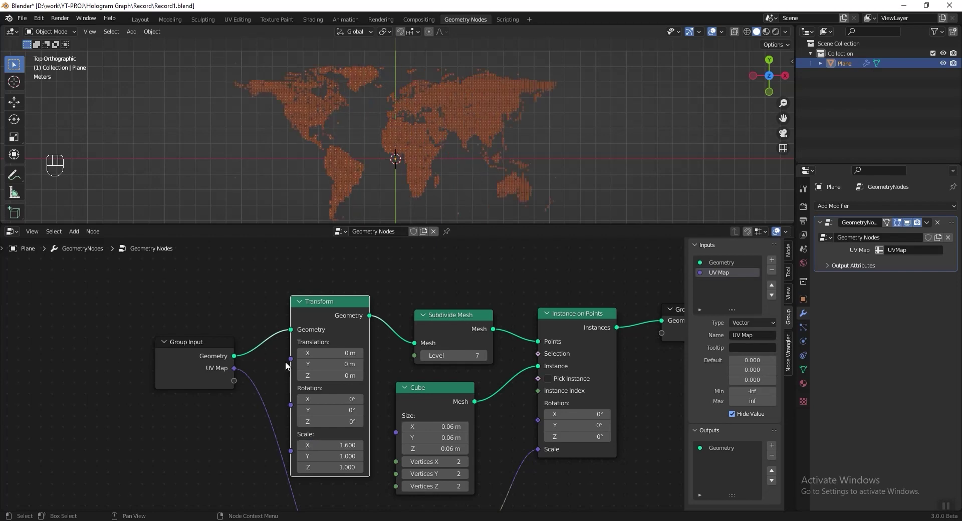
- Set the Transform node's X rotation to 90° to stand the map upright, and save the file
middle_click_drag(371, 150, 344, 160)
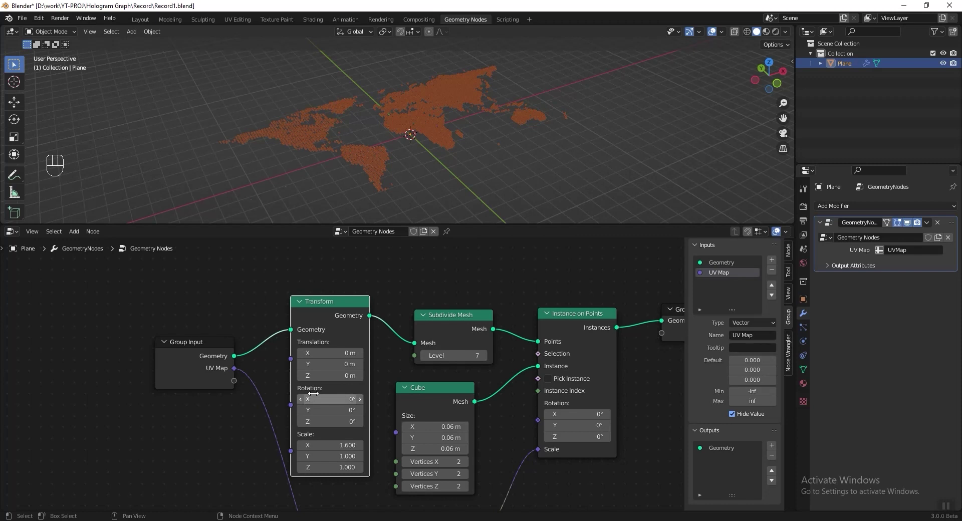
left_click(330, 397)
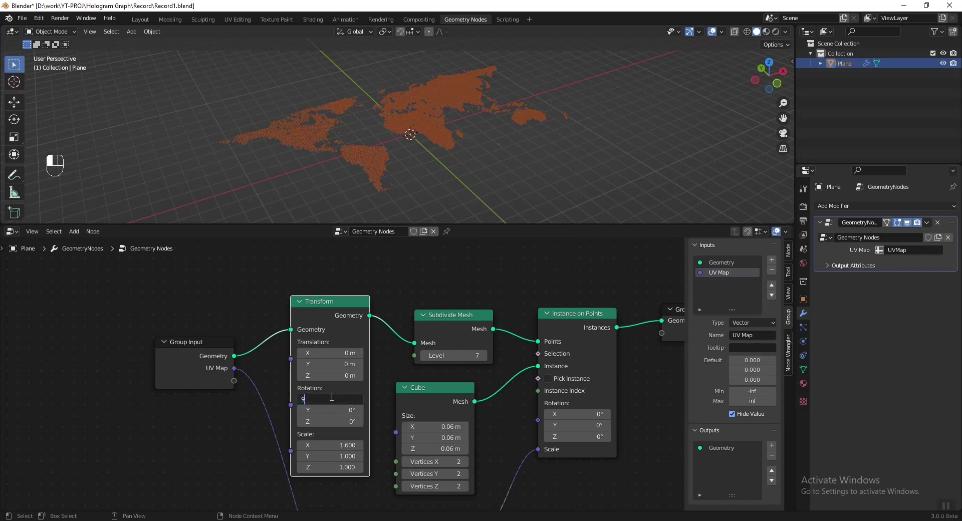
type("90")
key("Return")
middle_click_drag(398, 115, 385, 133)
key("ctrl+s")
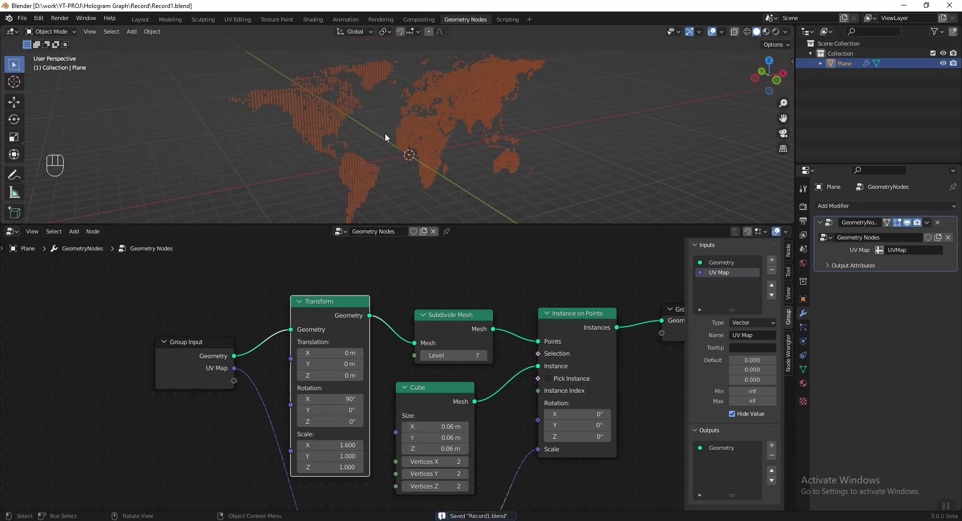
- Enclose all the nodes between Group Input and Group Output in a frame and give the frame a label
scroll(416, 334, "down", 5)
middle_click_drag(339, 314, 337, 275)
left_click(337, 282)
left_click_drag(303, 266, 541, 503)
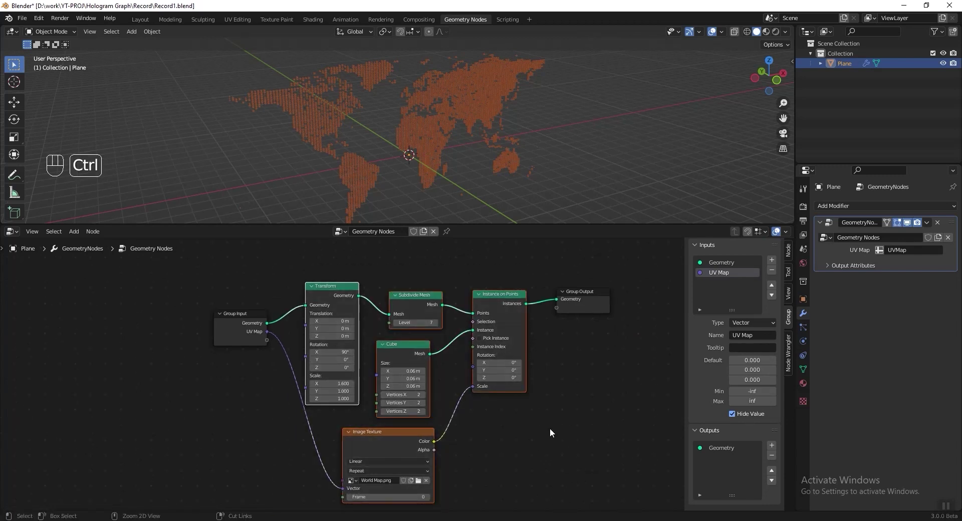
key("ctrl+j")
key("F2")
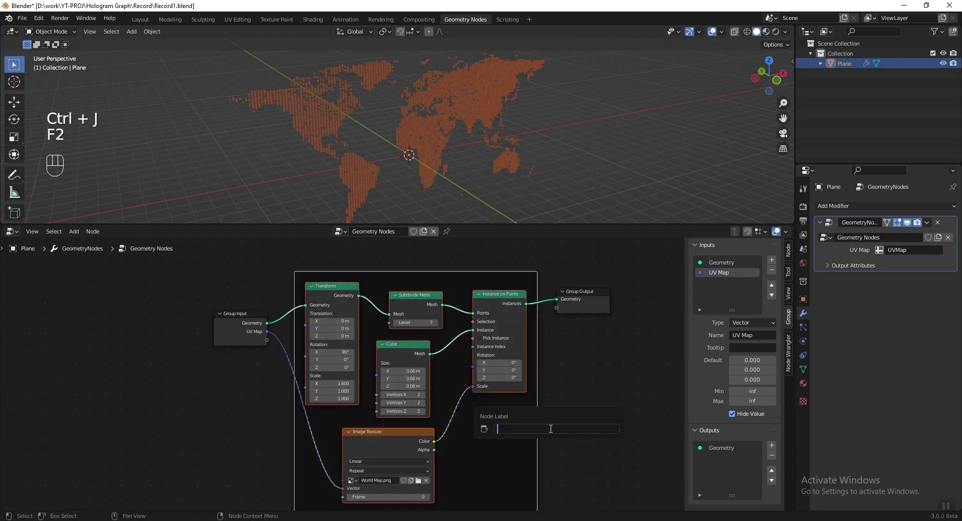
type("Map")
key("Return")
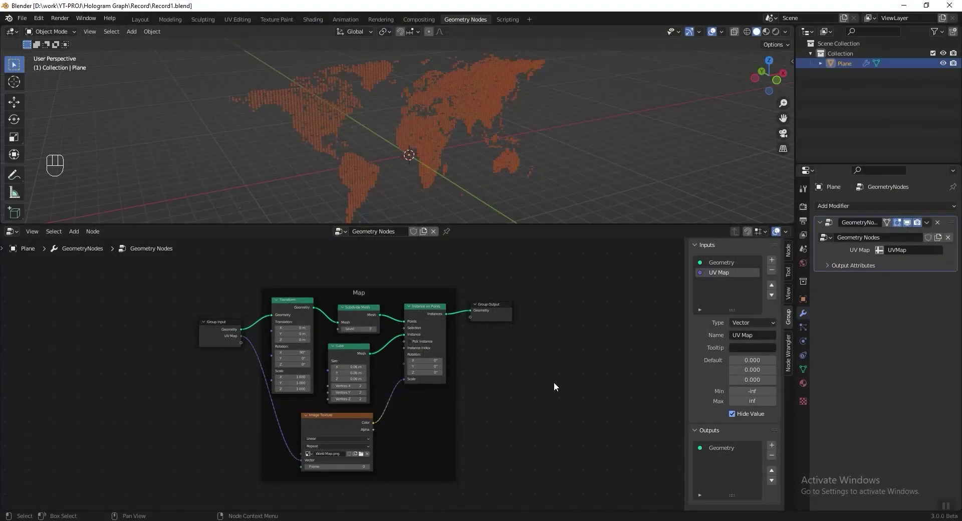
- Insert a Join Geometry node before Group Output, move both well away from the map frame, and save the file
key("shift+a")
mouse_move(561, 367)
left_click(621, 409)
left_click(469, 307)
scroll(549, 325, "up", 2)
middle_click_drag(549, 325, 275, 378)
scroll(453, 373, "up", 5)
scroll(453, 373, "down", 5)
left_click_drag(438, 295, 276, 353)
left_click_drag(286, 344, 581, 326)
middle_click_drag(554, 340, 479, 317)
scroll(333, 361, "up", 1)
key("ctrl+s")
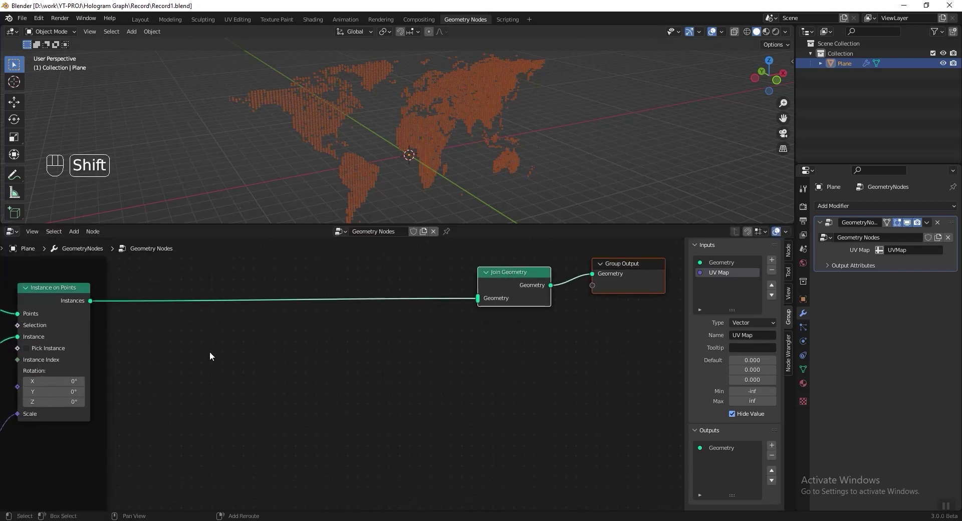
- Add a Grid node below the map's output link and connect its Mesh output to Join Geometry
key("shift+a")
mouse_move(190, 401)
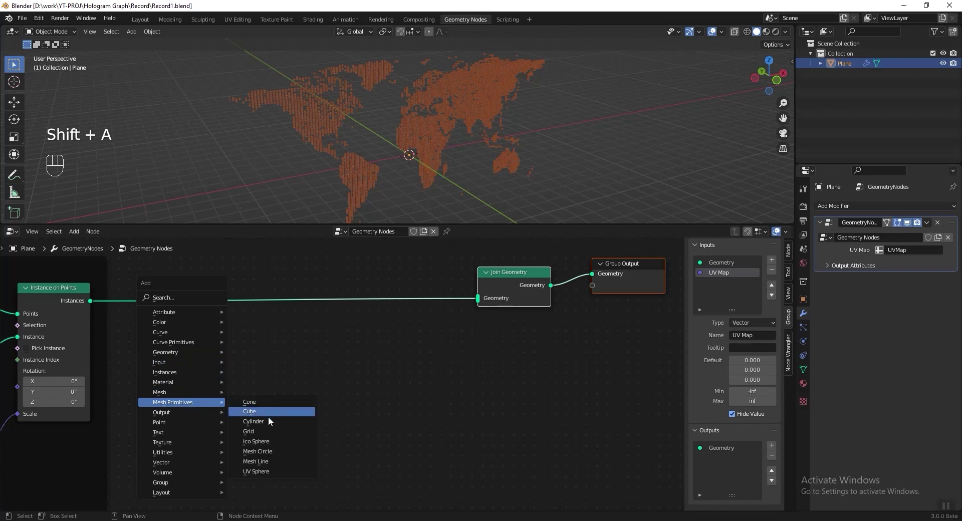
left_click(268, 431)
left_click(347, 369)
left_click_drag(348, 375, 477, 300)
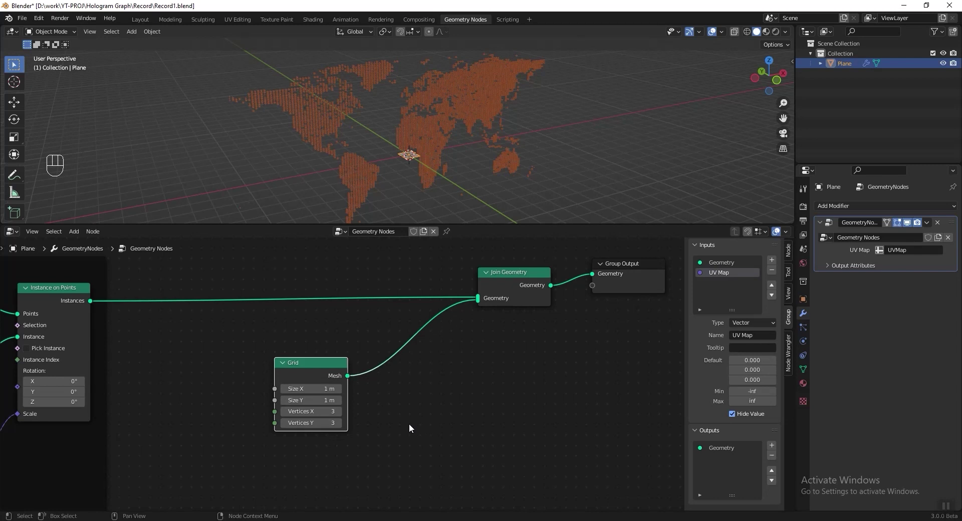
- Insert a Transform node between Grid and Join Geometry and set its X rotation to 90°
key("shift+b")
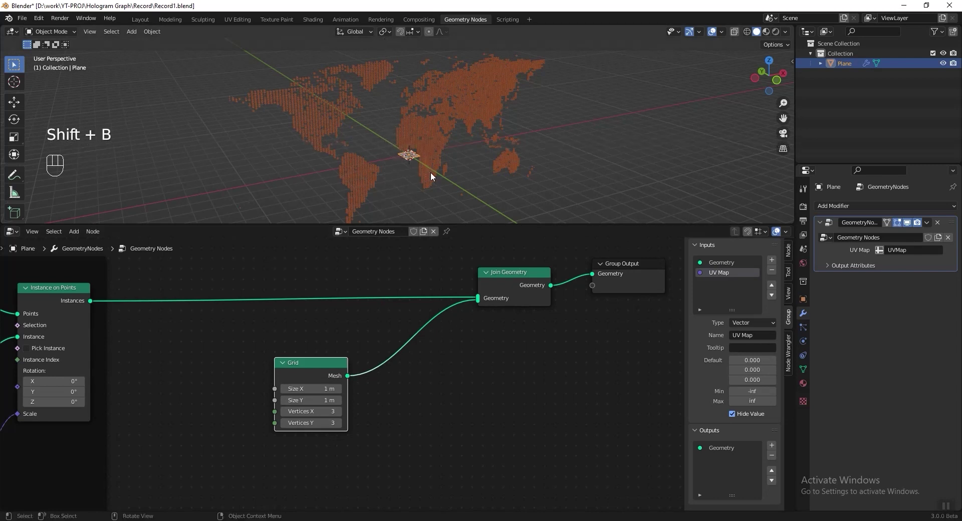
left_click_drag(389, 145, 430, 173)
key("shift+a")
mouse_move(573, 302)
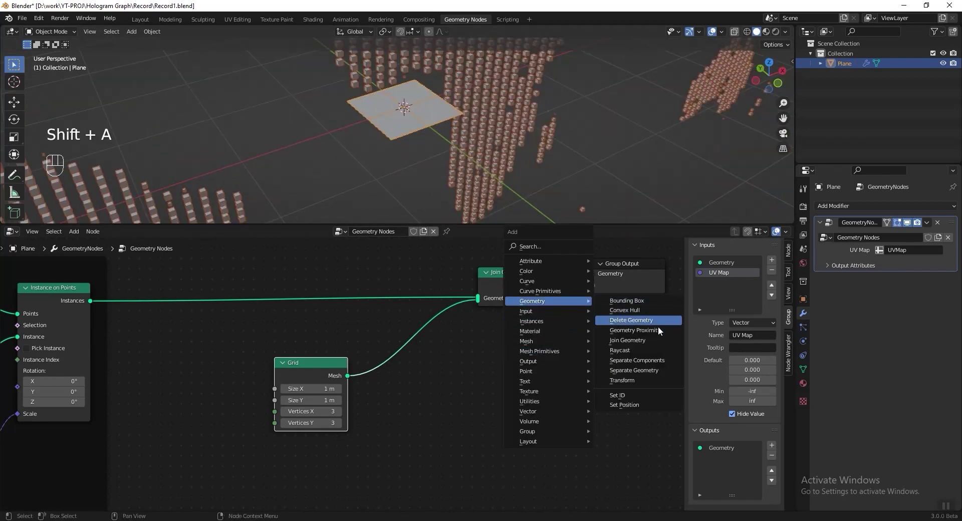
left_click(650, 381)
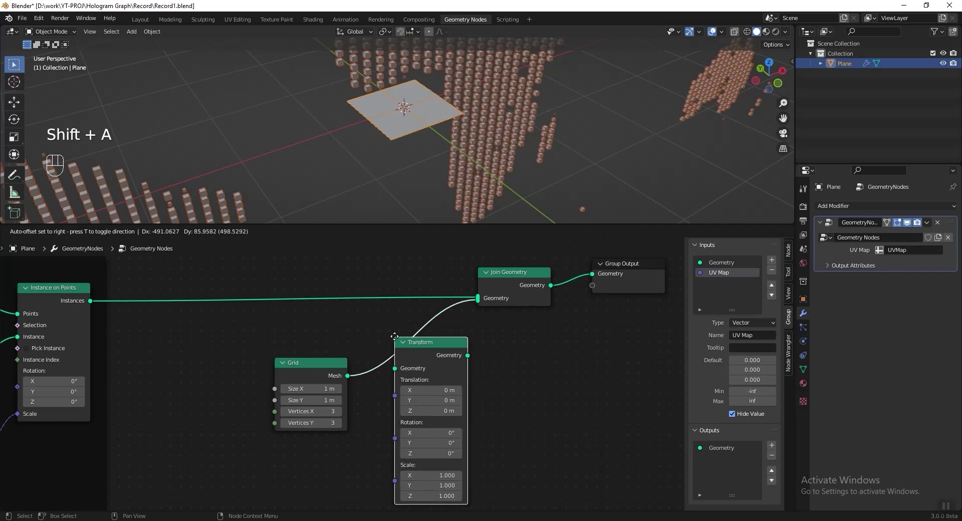
left_click(395, 336)
left_click(428, 432)
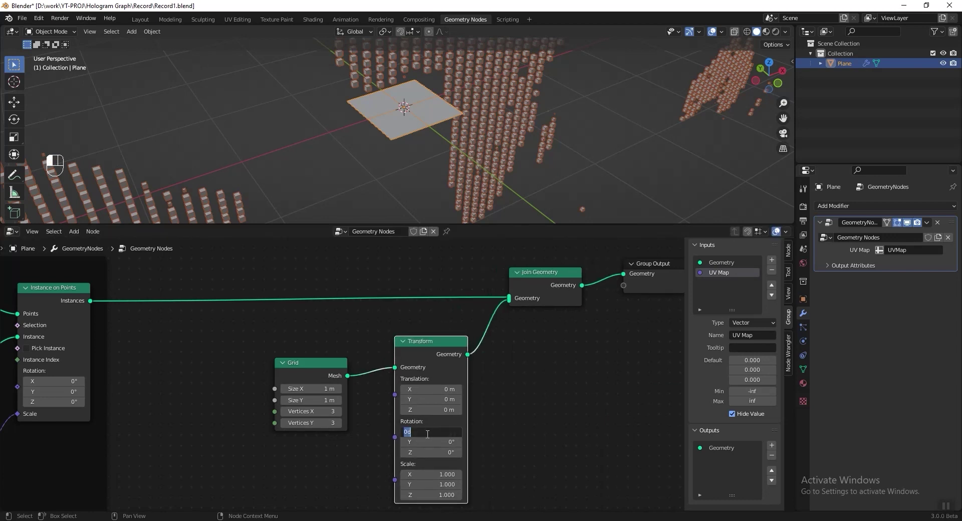
type("90")
key("Return")
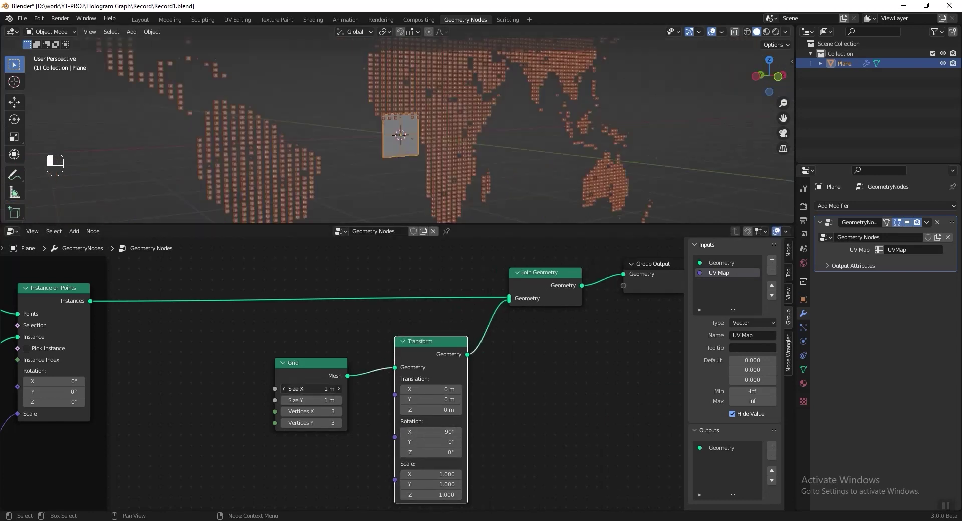
- Set the Grid node's size to 40 m in X and 20 m in Y
left_click(325, 389)
key("Tab")
type("20")
key("Tab")
key("Return")
scroll(405, 86, "down", 10)
scroll(405, 88, "up", 4)
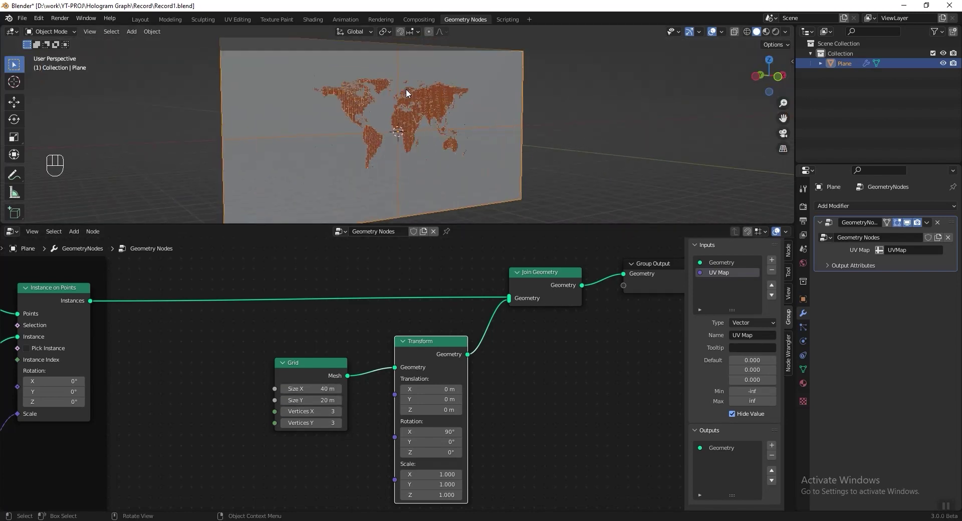
- Set the Grid node to 14 vertices in X and 8 in Y, and save the file
scroll(296, 409, "up", 4)
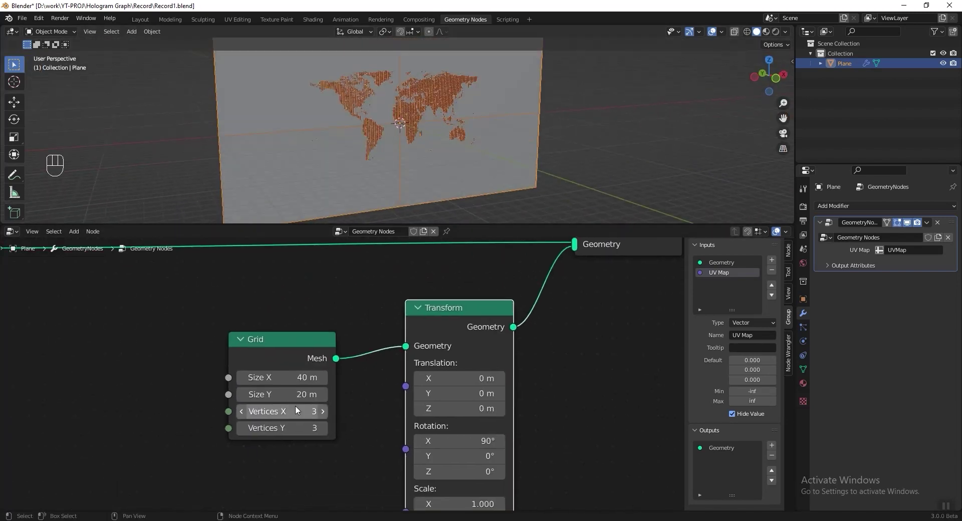
left_click(297, 407)
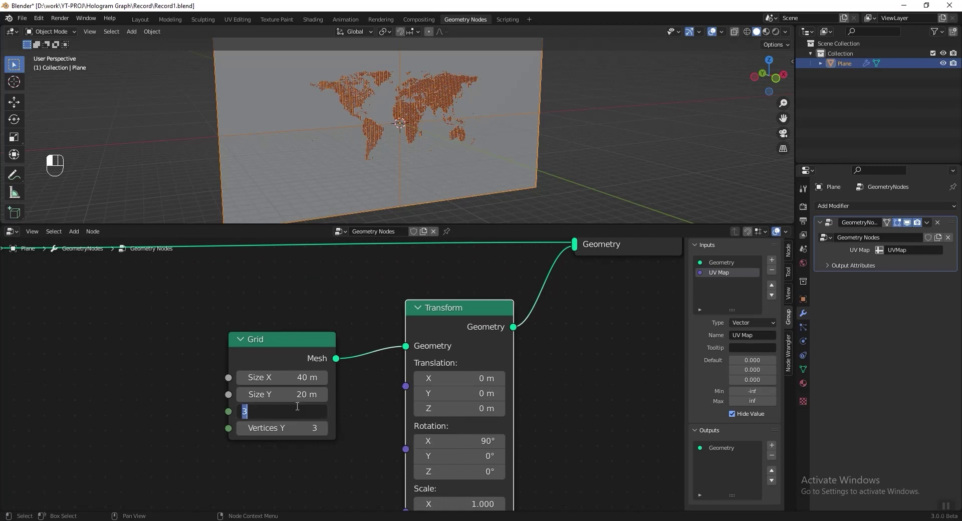
key("Return")
left_click(278, 430)
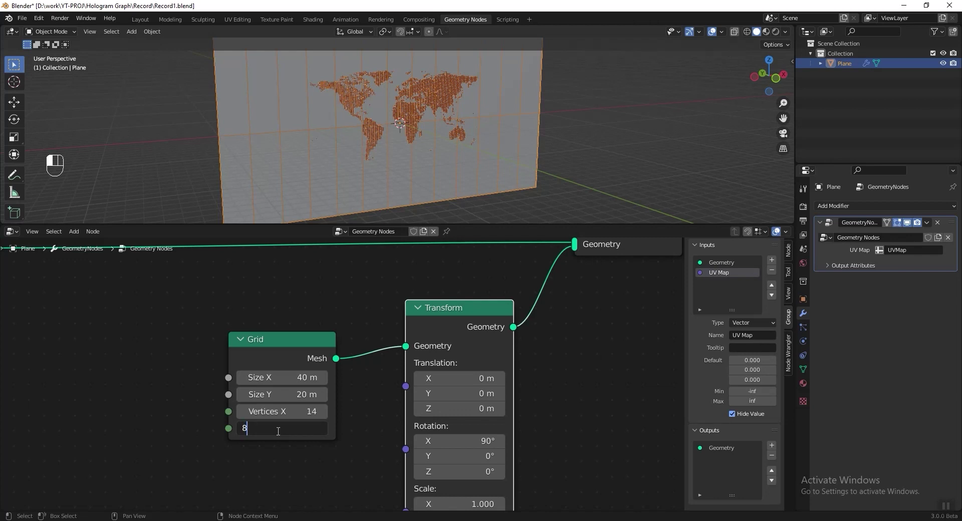
key("Return")
key("ctrl+s")
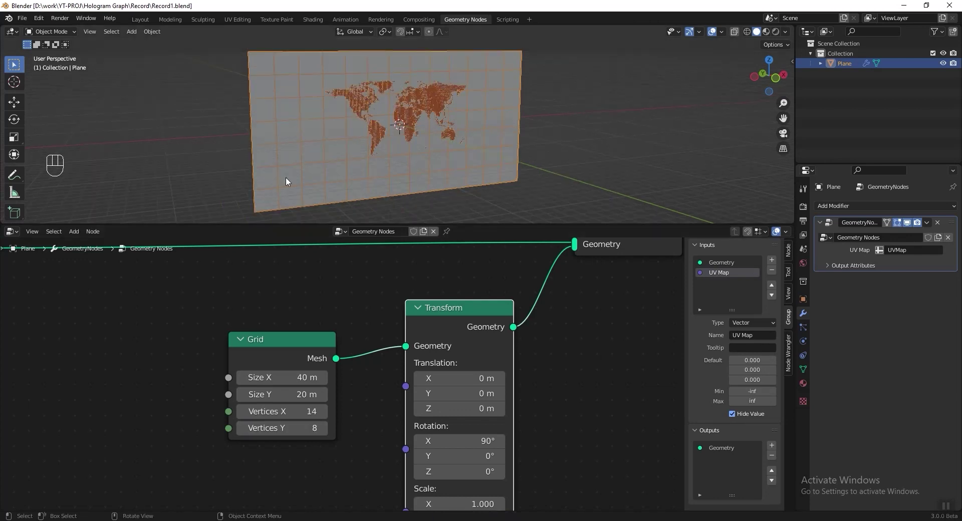
- Insert an Instance on Points node between the grid's Transform node and Join Geometry
scroll(570, 326, "down", 2)
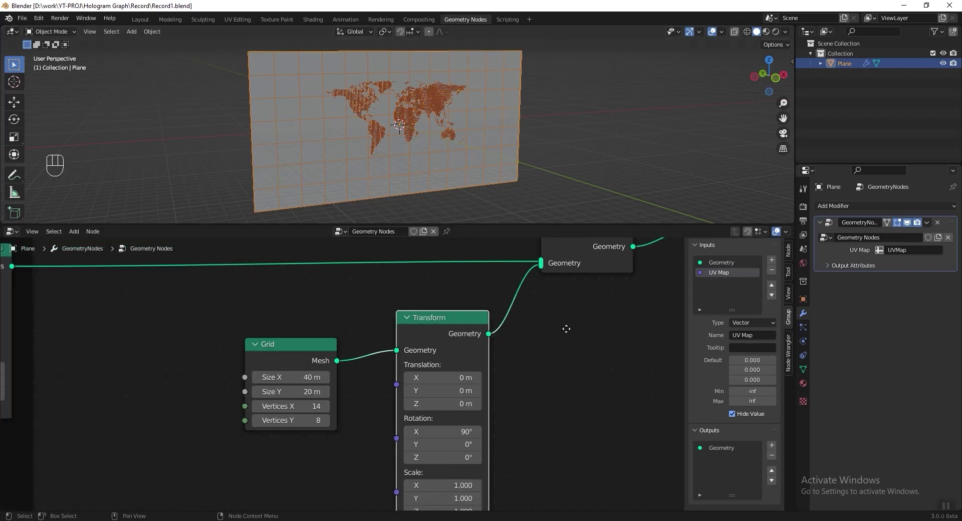
middle_click_drag(570, 327, 445, 344)
key("shift+a")
mouse_move(554, 390)
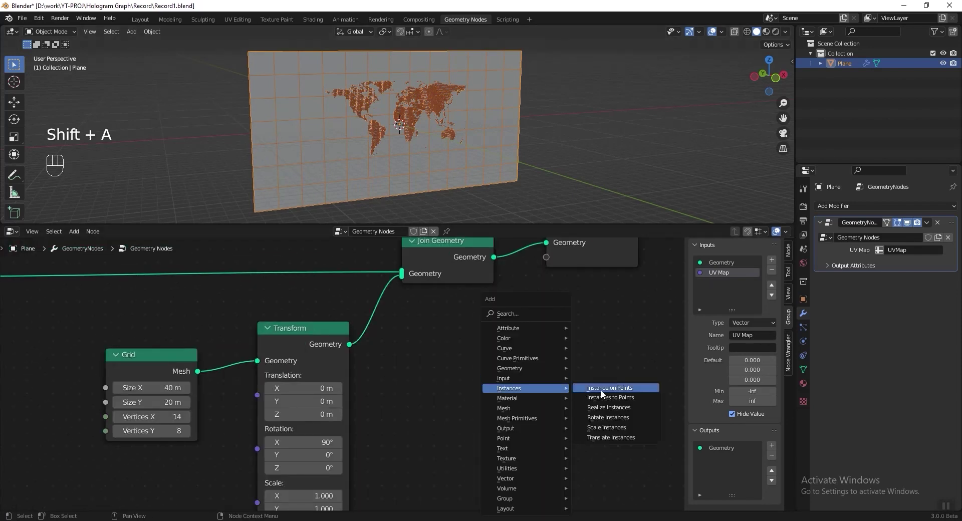
left_click(626, 389)
left_click(373, 301)
scroll(426, 315, "down", 2)
middle_click_drag(474, 324, 428, 338)
scroll(429, 346, "up", 3)
middle_click_drag(479, 444, 573, 267)
- Add a String to Curves node below the grid's Transform and connect its Curves output to the new node's Instance input
key("shift+a")
key("shift+a")
mouse_move(344, 449)
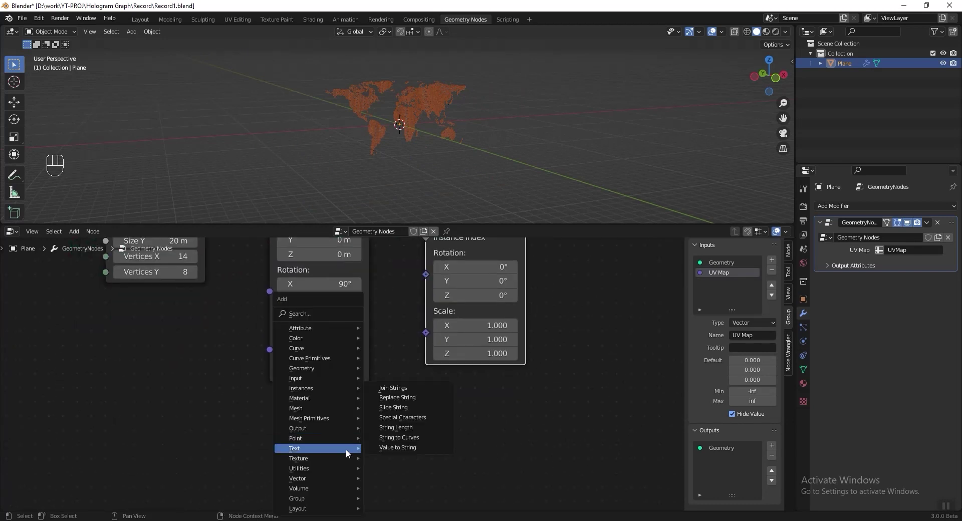
left_click(419, 437)
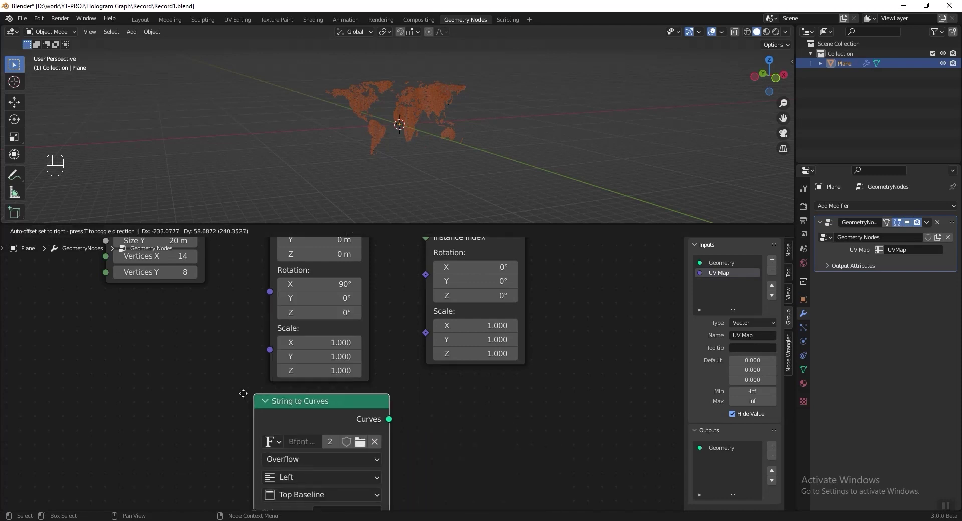
left_click(401, 467)
left_click_drag(375, 474, 421, 277)
- Set the String to Curves node's text to 0.00
scroll(487, 323, "down", 2)
middle_click_drag(518, 343, 503, 362)
scroll(451, 195, "up", 5)
middle_click_drag(404, 261, 460, 364)
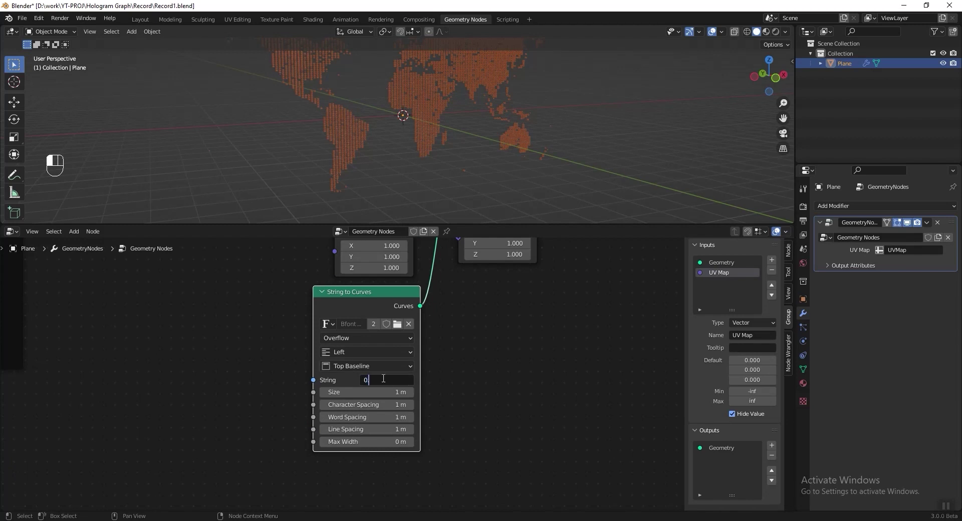
type(".00")
key("Return")
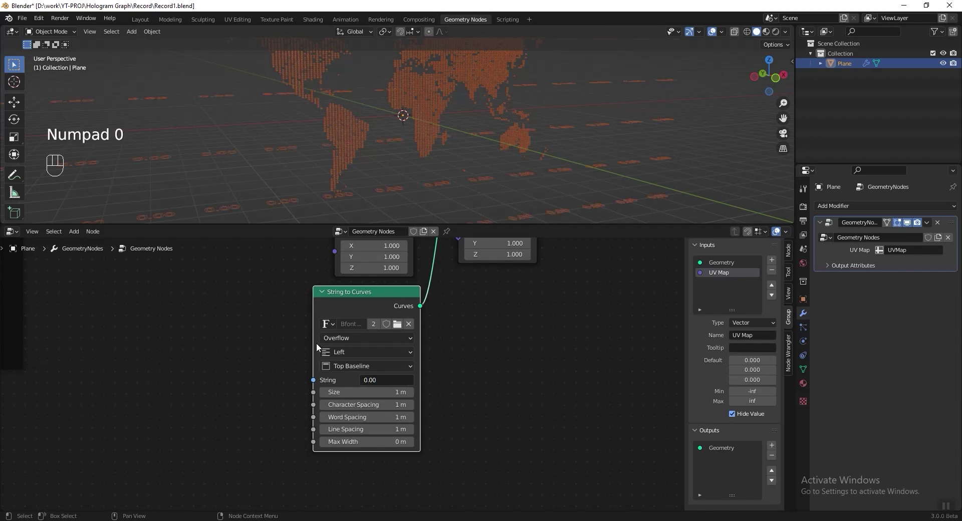
- Set the X rotation of the text's Instance on Points node to 90° so the numbers stand upright
middle_click_drag(437, 299, 395, 406)
scroll(448, 347, "up", 4)
middle_click_drag(494, 266, 460, 358)
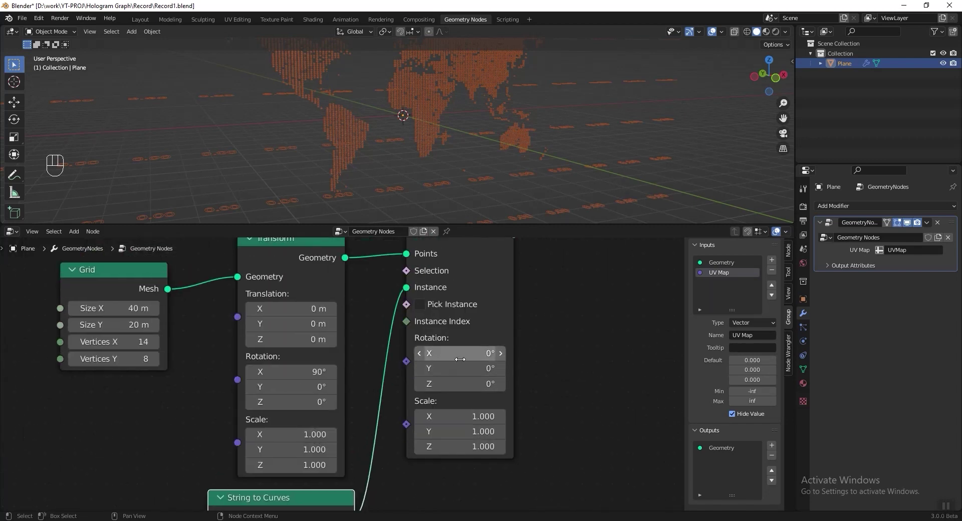
double_click(461, 354)
type("90")
key("Return")
middle_click_drag(637, 334, 633, 327)
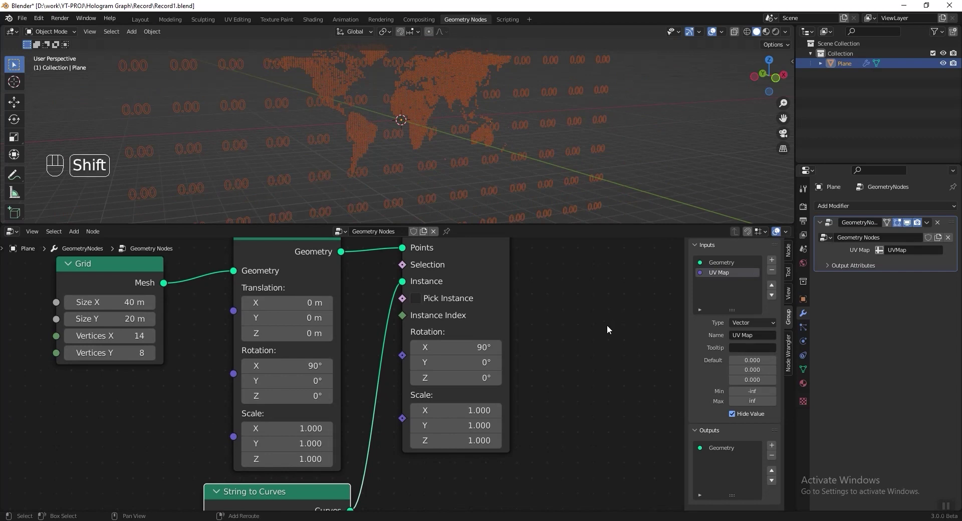
- Insert a Fill Curve node between String to Curves and the text's Instance on Points node
key("shift+a")
mouse_move(601, 225)
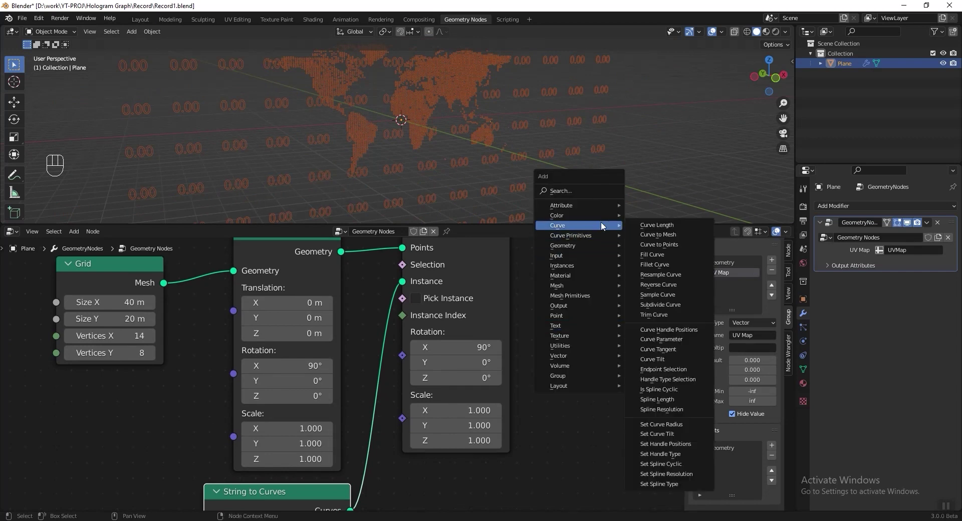
left_click(667, 254)
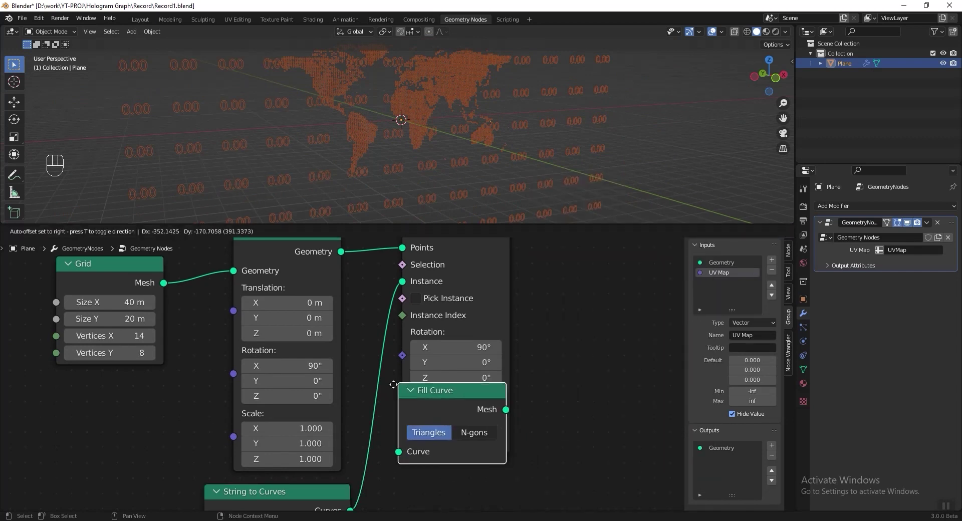
left_click(406, 403)
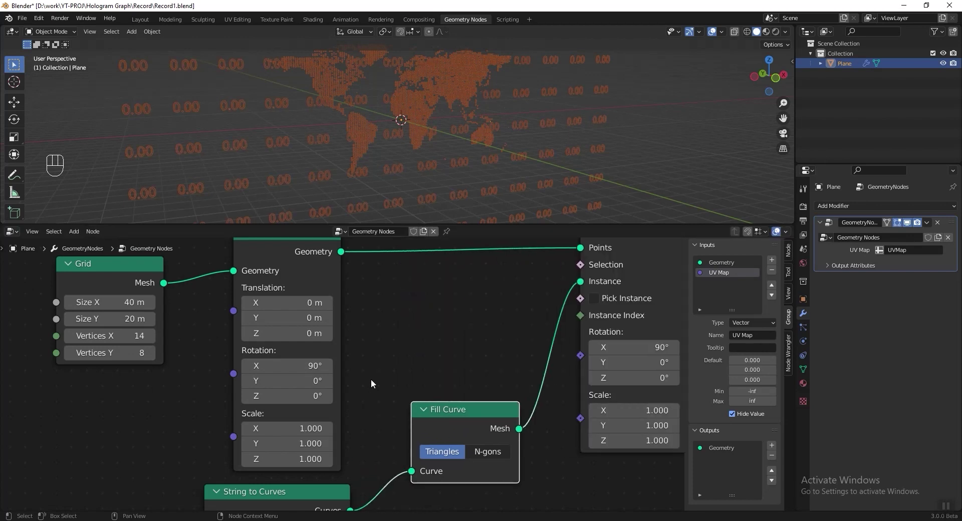
middle_click_drag(421, 180, 449, 162)
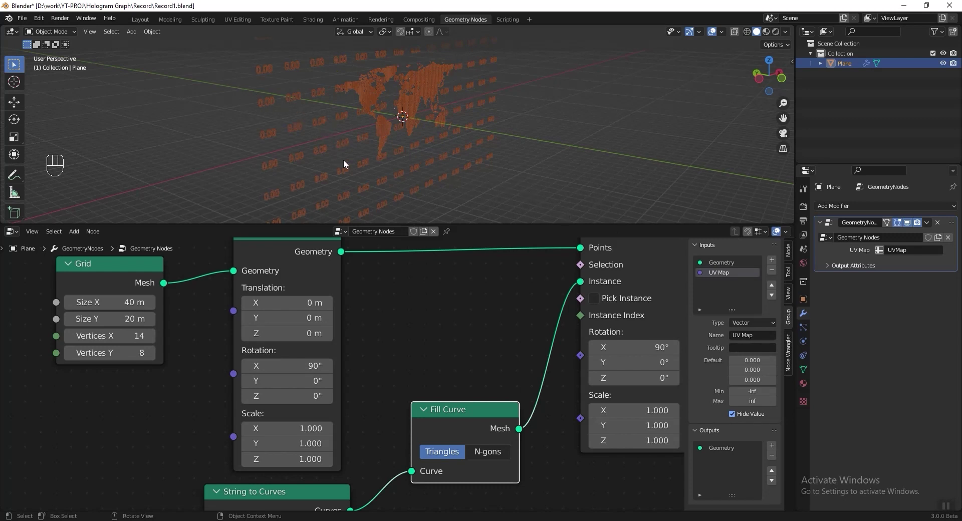
- Reposition the Grid node slightly and mute the String to Curves, Fill Curve and text Instance on Points nodes
left_click_drag(115, 262, 127, 270)
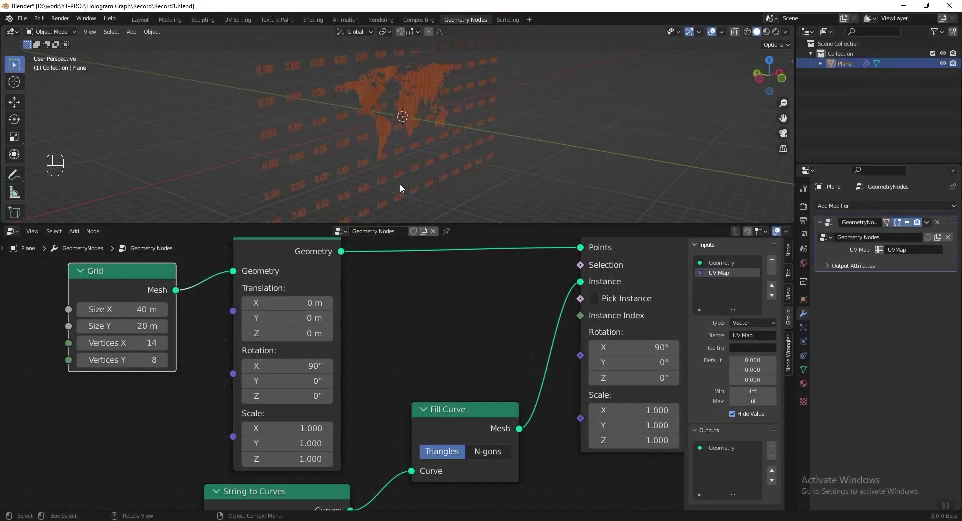
left_click_drag(149, 273, 125, 287)
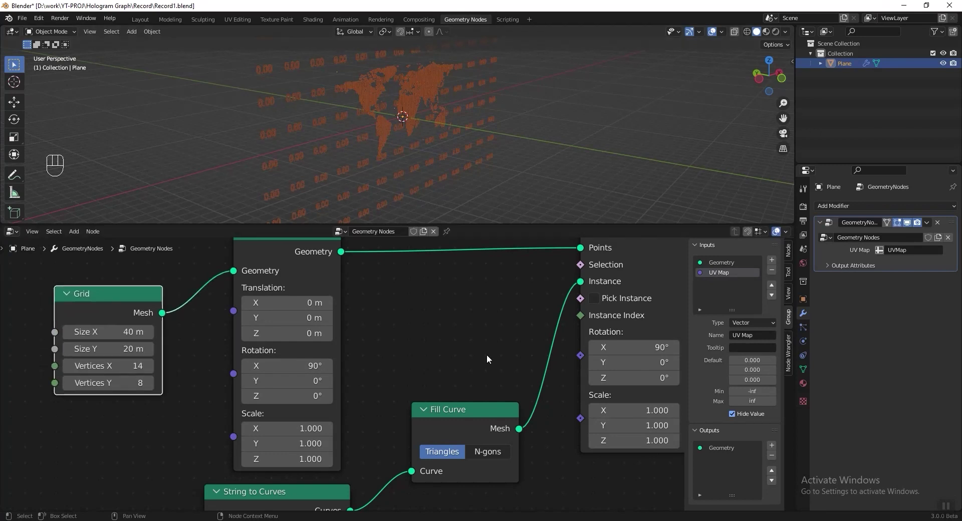
scroll(485, 340, "down", 3)
left_click_drag(576, 454, 306, 401)
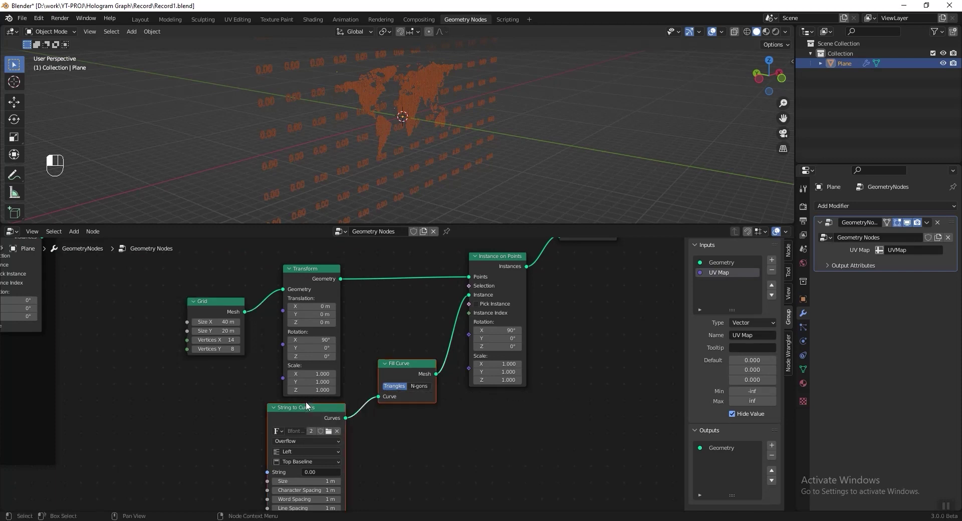
left_click(510, 265, "shift")
key("m")
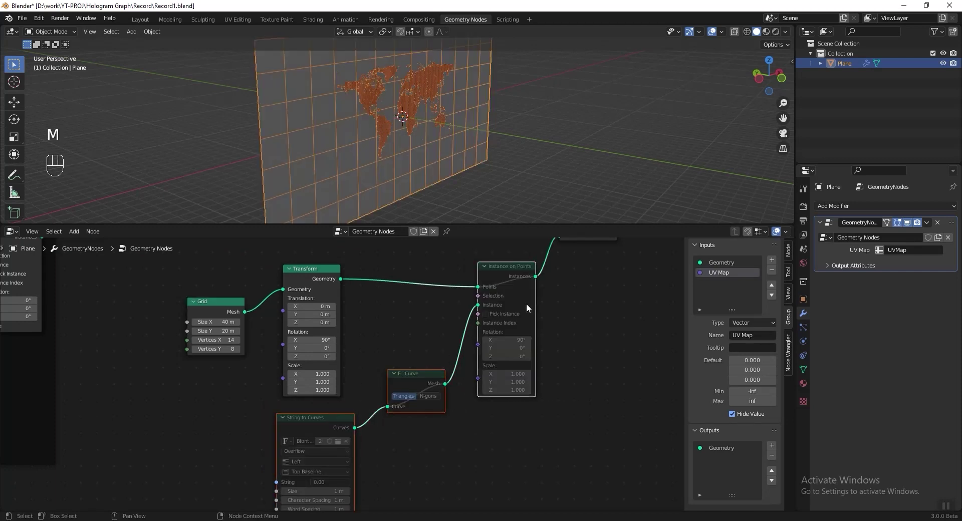
- Insert a Set Position node between the grid's Transform node and the muted Instance on Points node
scroll(564, 356, "right", 3, "ctrl")
key("shift+a")
mouse_move(561, 367)
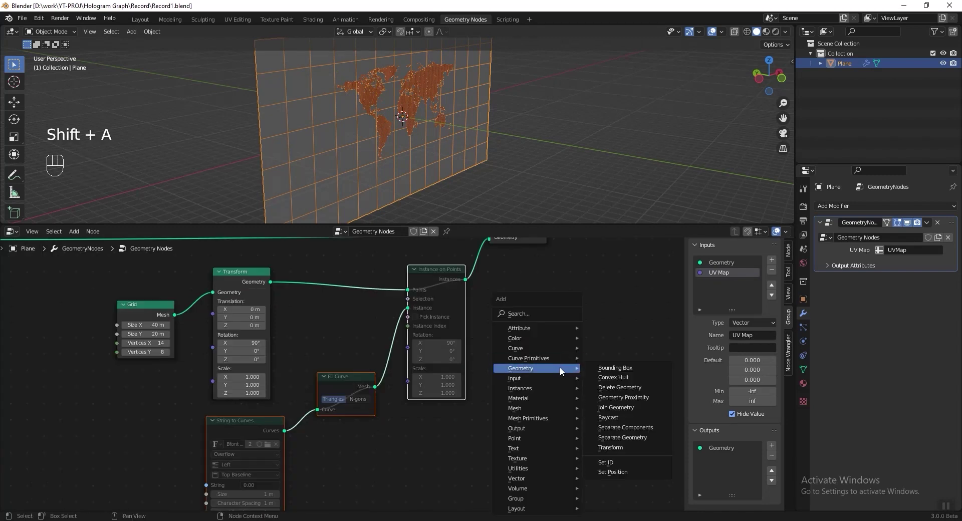
left_click(631, 470)
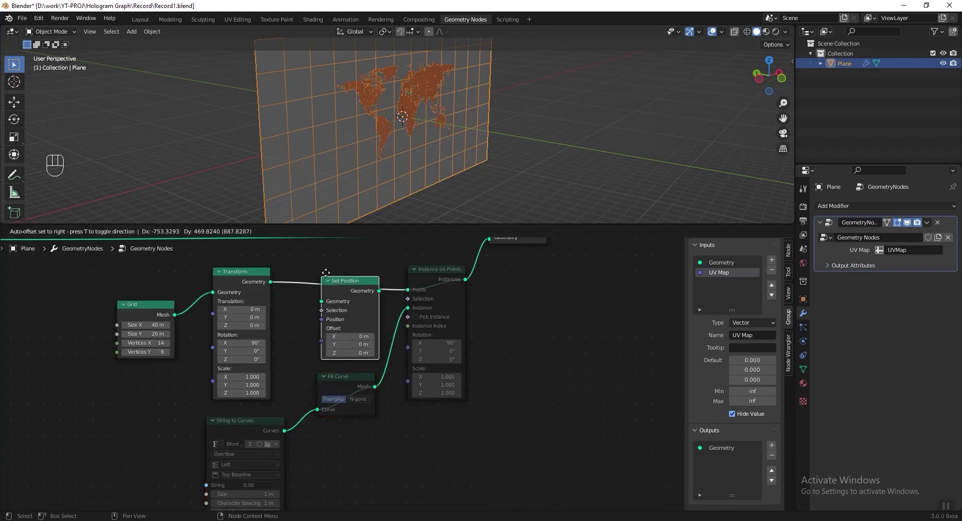
left_click(295, 287)
- Move the Set Position and muted text nodes farther away from the Transform node, and save the file
scroll(326, 306, "up", 2)
scroll(417, 326, "down", 4)
middle_click_drag(352, 323, 238, 306)
scroll(371, 316, "down", 5)
left_click_drag(576, 245, 287, 425)
key("g")
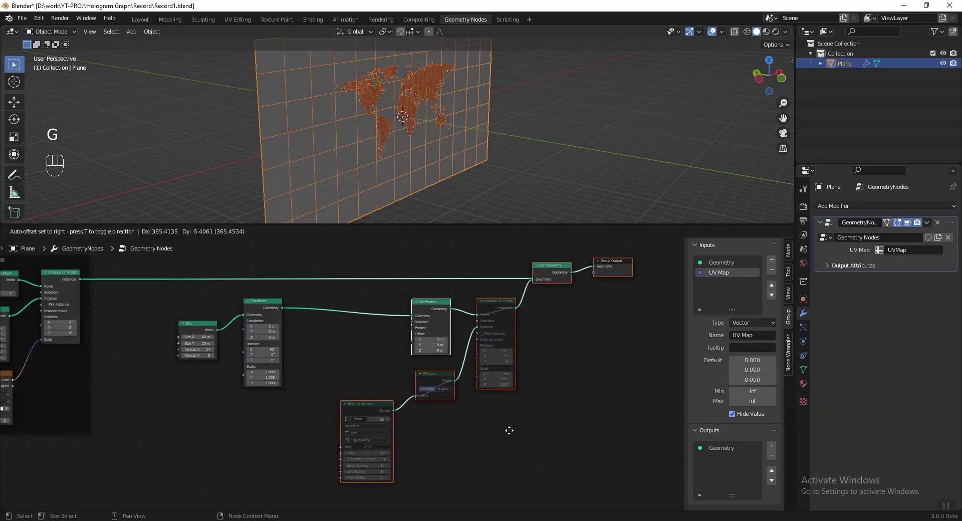
left_click(441, 476)
scroll(371, 356, "up", 4)
key("ctrl+s")
- Add a Position input node and connect it to the Position input of the Set Position node
key("shift+a")
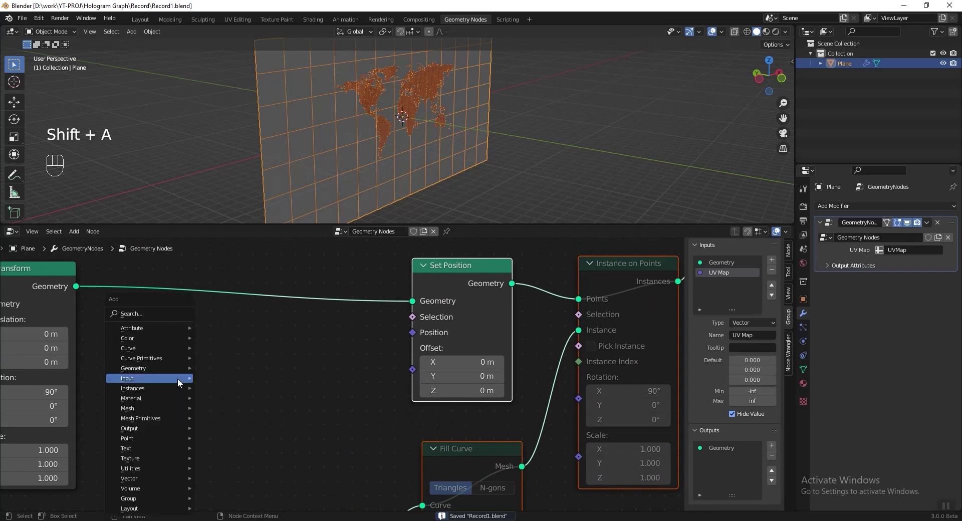
left_click(230, 368)
left_click(290, 391)
left_click_drag(291, 390, 412, 333)
left_click_drag(230, 395, 153, 410)
- Insert a MixRGB node between the Position and Set Position nodes, with Position feeding Color1
key("shift+a")
mouse_move(236, 340)
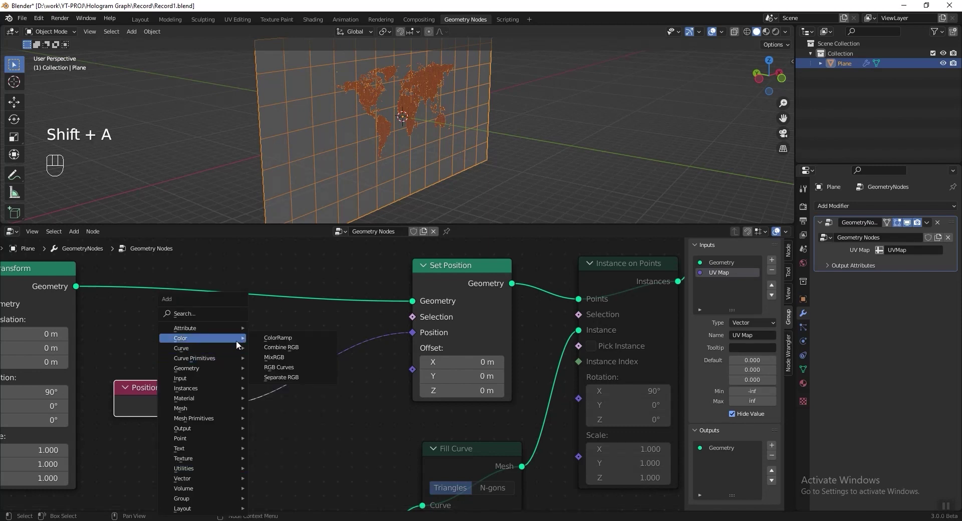
left_click(300, 359)
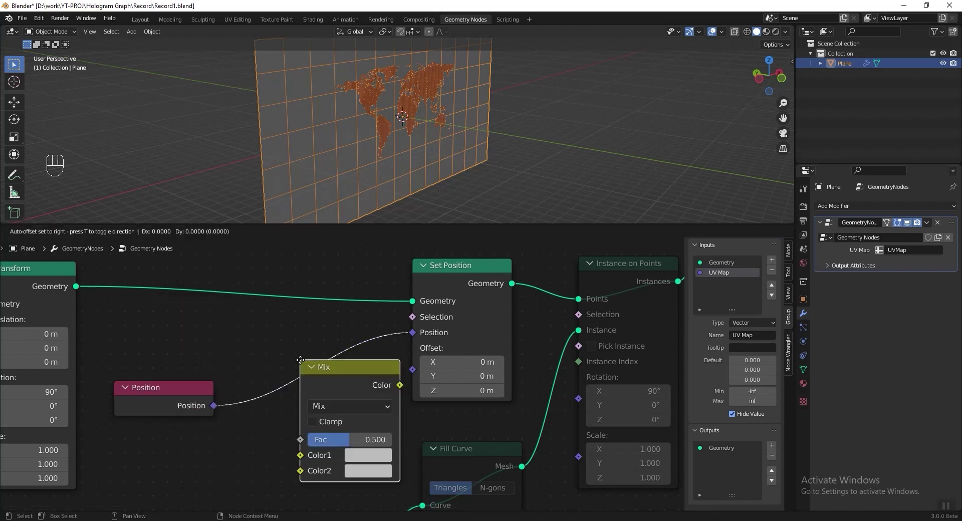
left_click(330, 376)
scroll(329, 366, "down", 6)
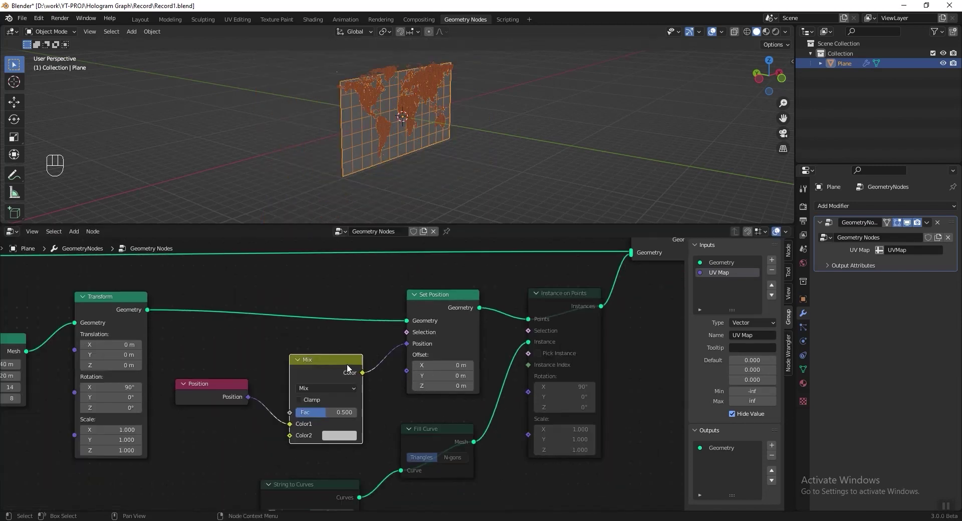
- Move the muted text nodes, Join Geometry and Group Output farther along to free space around the Mix node
left_click_drag(394, 478, 296, 390, "shift")
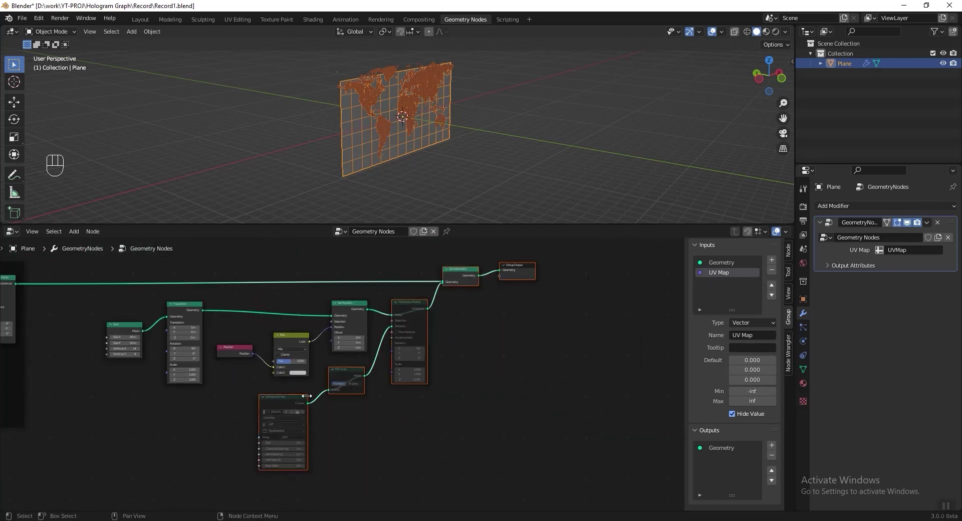
key("g")
left_click(406, 382)
scroll(321, 380, "up", 10)
middle_click_drag(232, 383, 341, 374)
- Add a Noise Texture below the Position node, connect its Color to the Mix node's Color2, and save the file
scroll(341, 379, "up", 1)
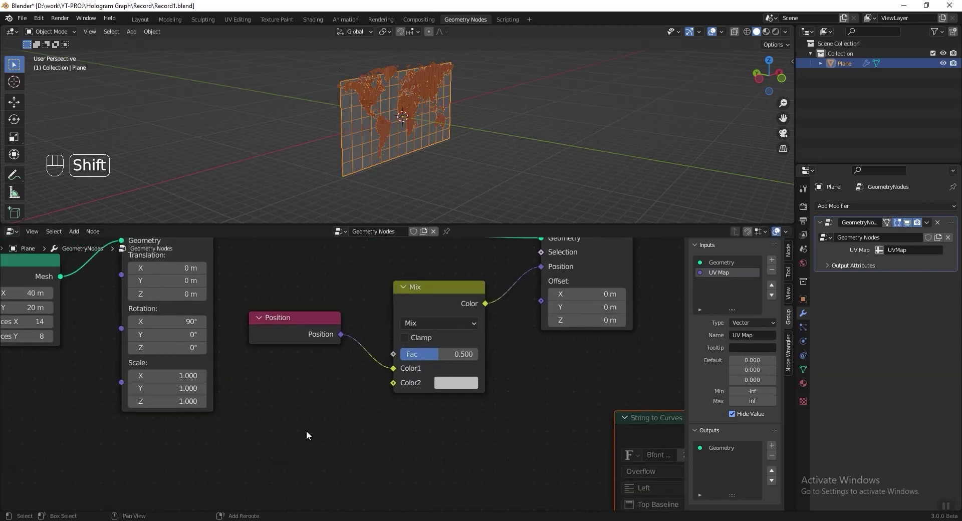
key("shift+a")
mouse_move(288, 459)
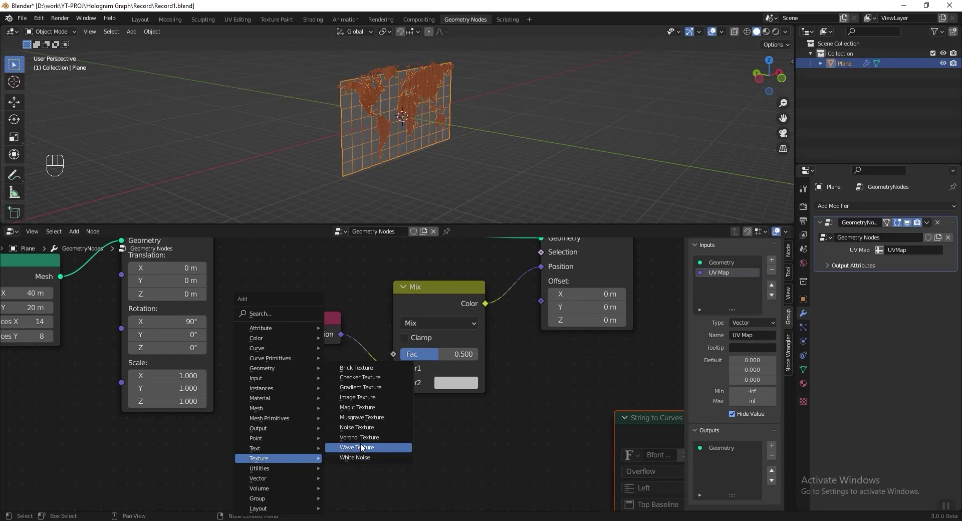
left_click(356, 427)
left_click(247, 372)
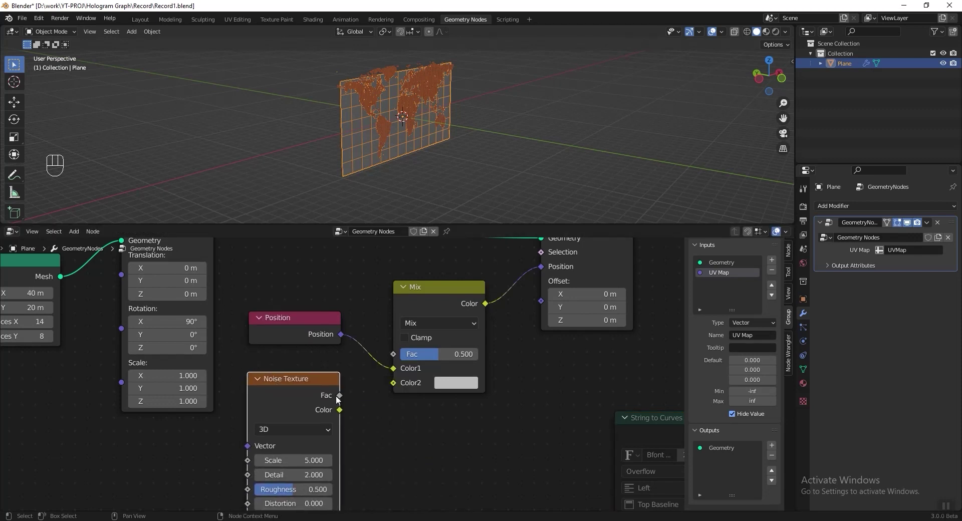
left_click_drag(340, 410, 390, 383)
scroll(399, 158, "up", 4)
mouse_move(400, 159)
middle_mouse_down()
mouse_move(418, 153)
mouse_move(403, 149)
middle_mouse_up()
key("ctrl+s")
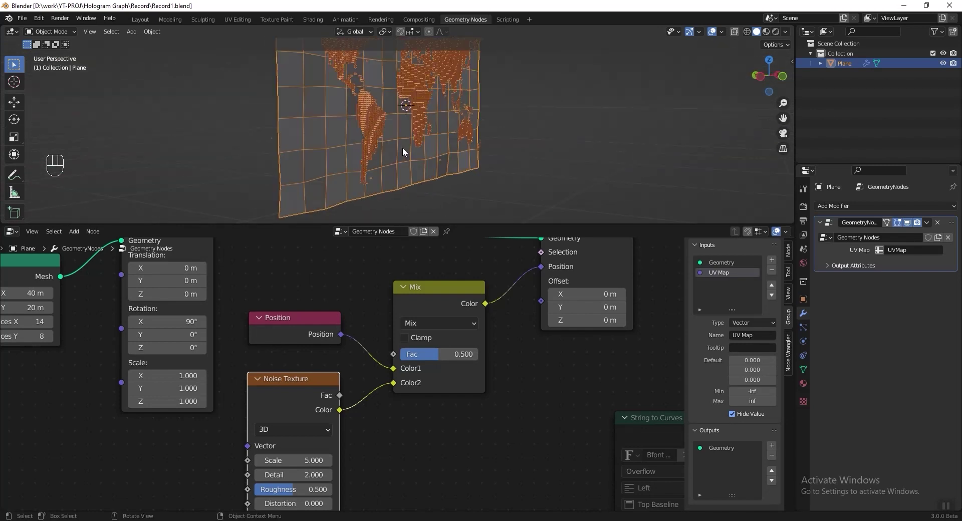
- Insert a Combine XYZ node between Noise Texture and Mix, with the noise Color feeding its Y input
key("shift+a")
mouse_move(544, 456)
left_click(581, 452)
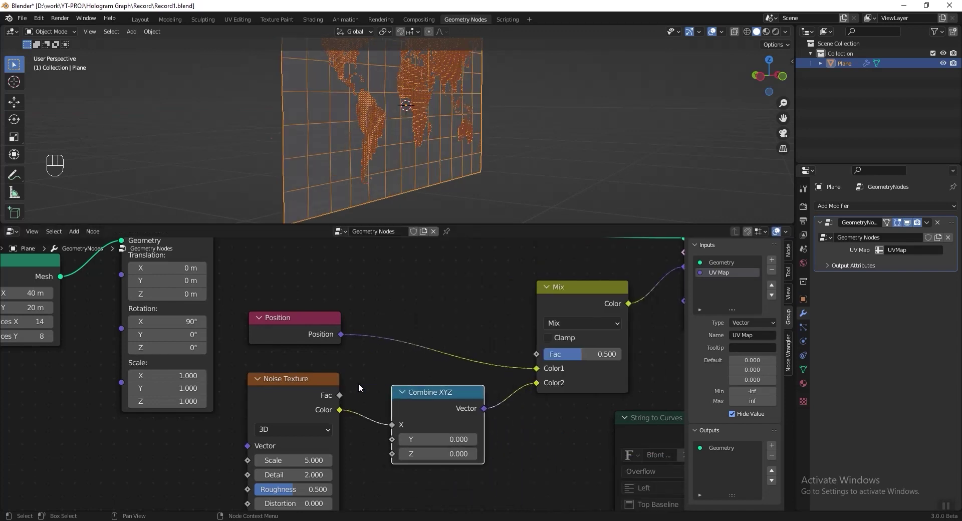
left_click(351, 397)
left_click_drag(351, 398, 353, 411)
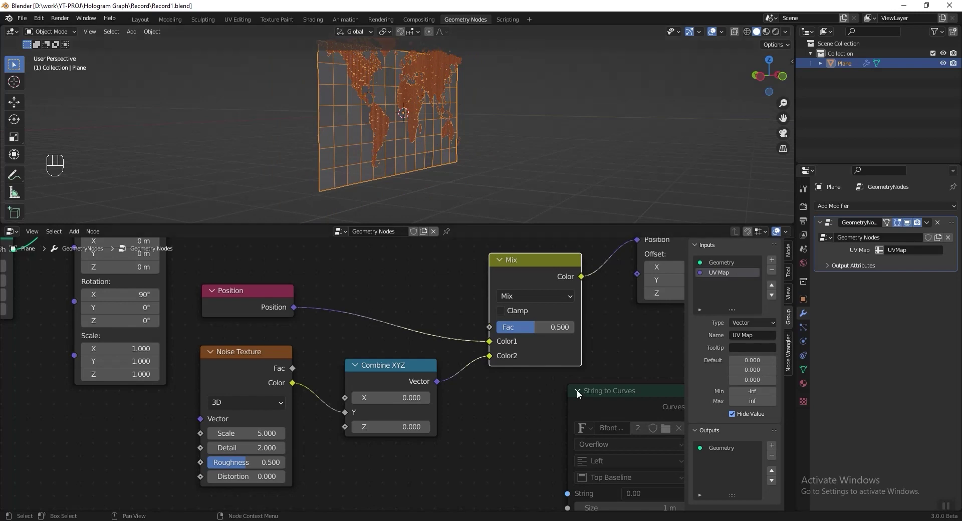
- Insert a Map Range node between the Noise Texture and Combine XYZ nodes
key("shift+a")
mouse_move(543, 402)
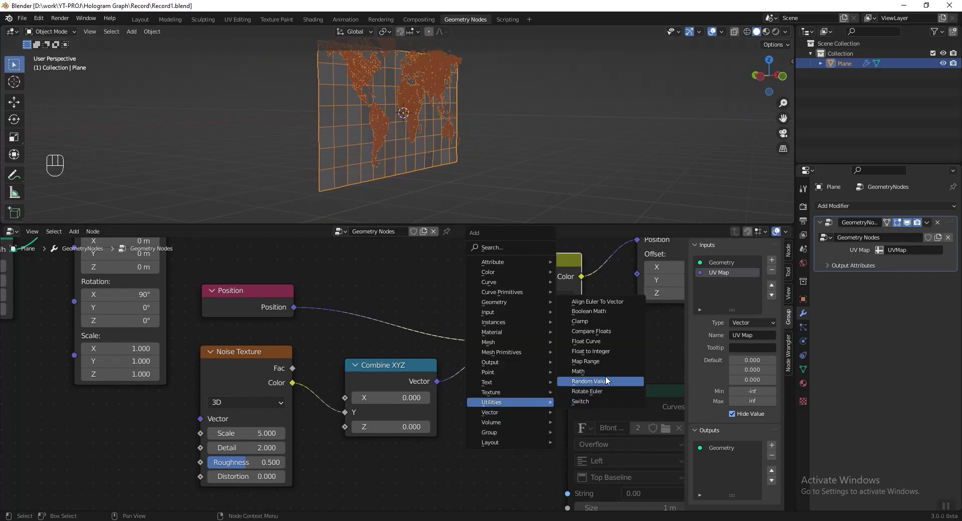
left_click(607, 361)
left_click(330, 367)
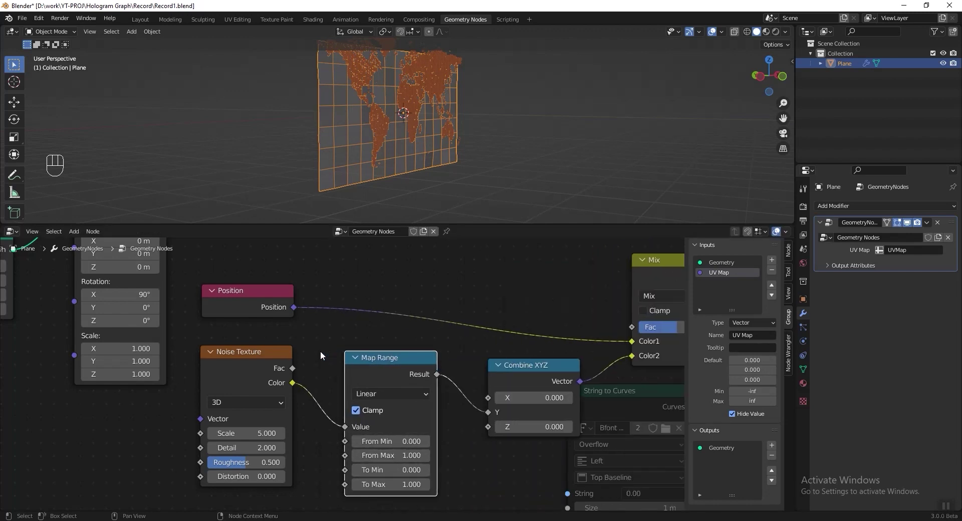
- Set the Map Range node's To Min value to -40
key("Home")
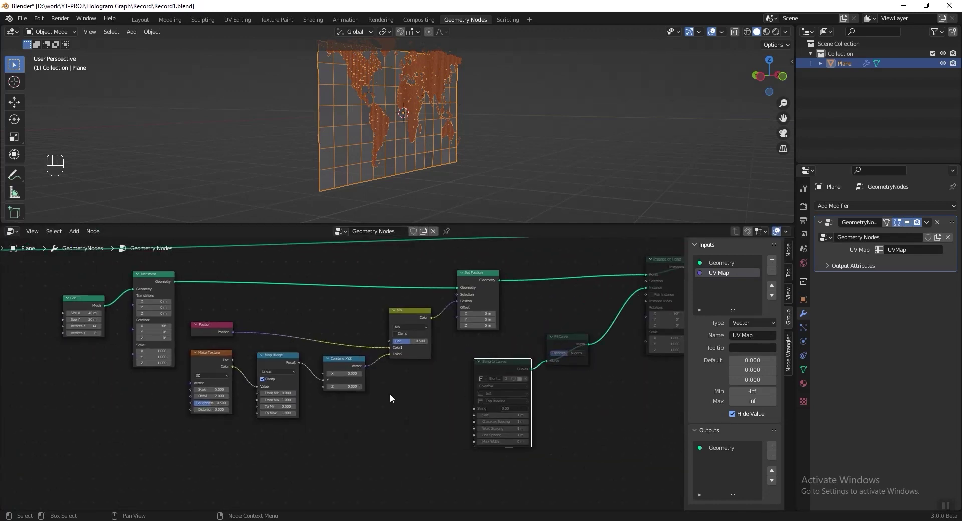
key("KP_Decimal")
left_click(367, 436)
type("-40")
key("Return")
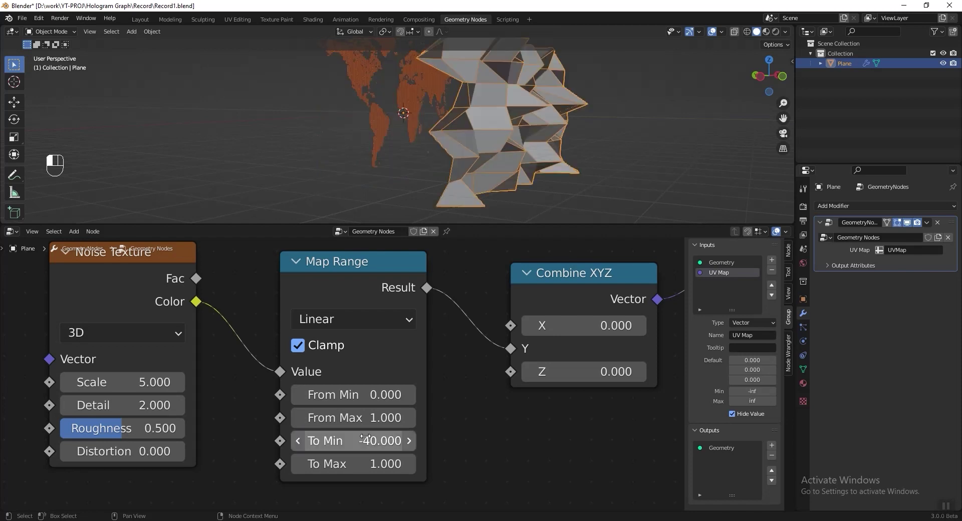
- Set the Y translation of the grid's Transform node to 11 m
scroll(449, 290, "down", 7)
middle_click_drag(424, 276, 470, 420)
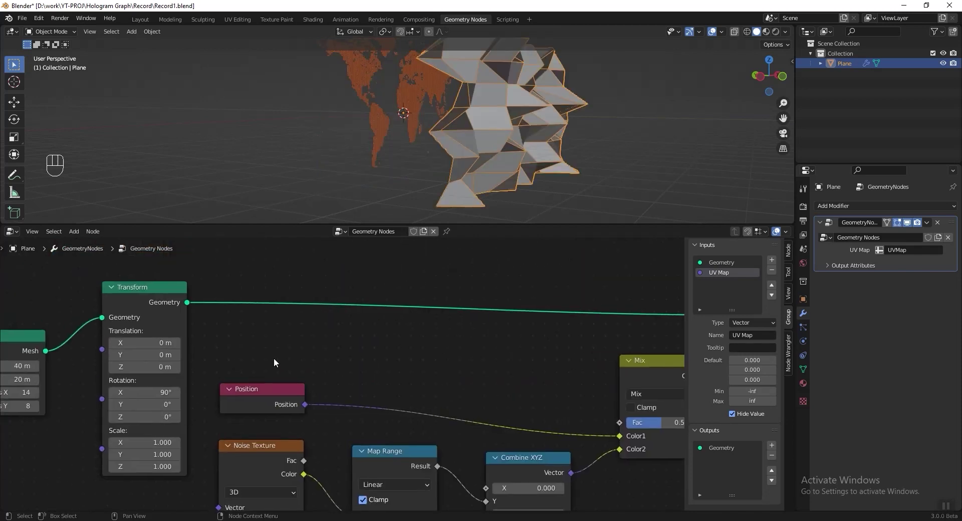
middle_click_drag(273, 357, 417, 324)
scroll(299, 332, "up", 1)
scroll(299, 332, "up", 1)
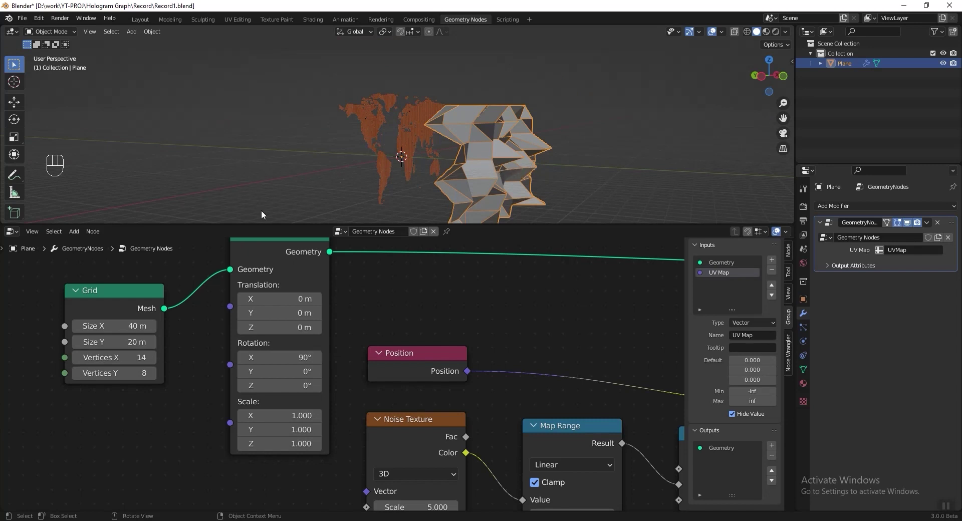
double_click(298, 315)
type("11")
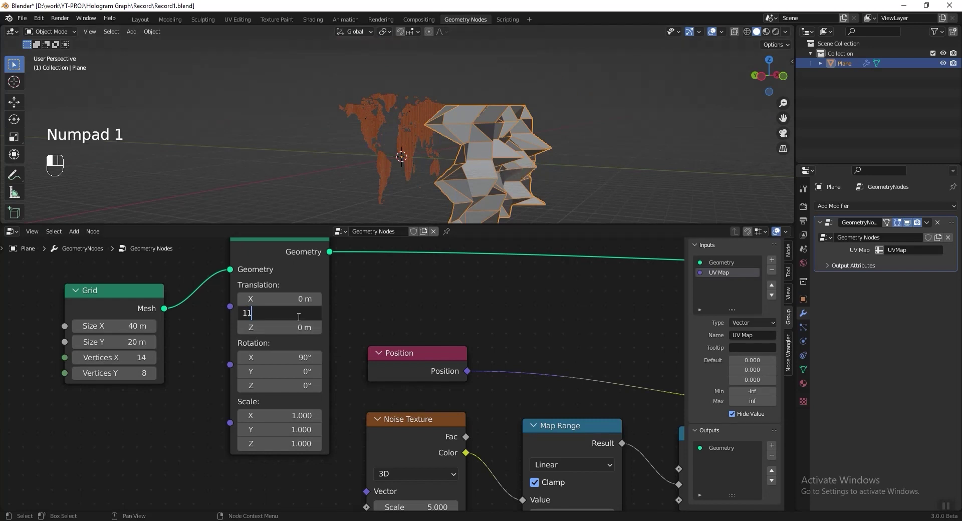
key("Return")
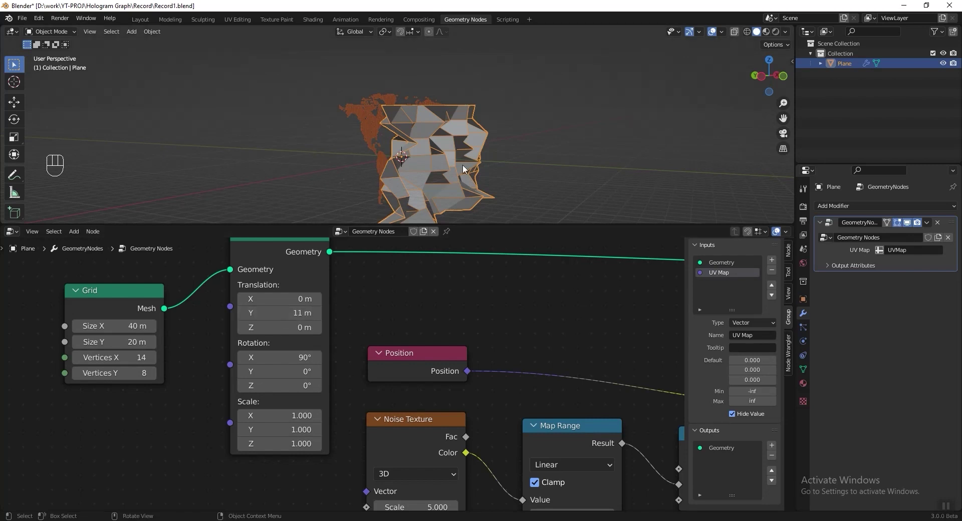
- Set the Z translation of the grid's Transform node to 2 m, checking the placement from the front view
key("KP_1")
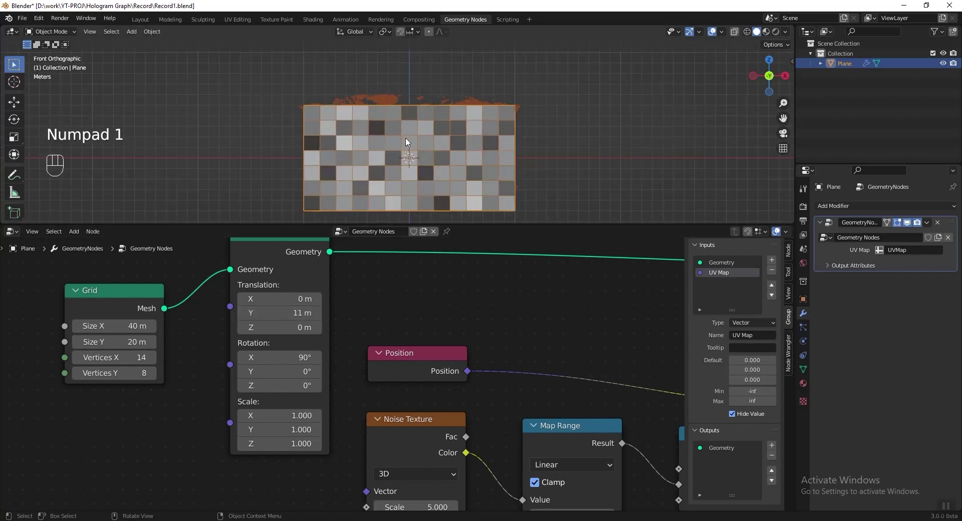
scroll(288, 314, "up", 2)
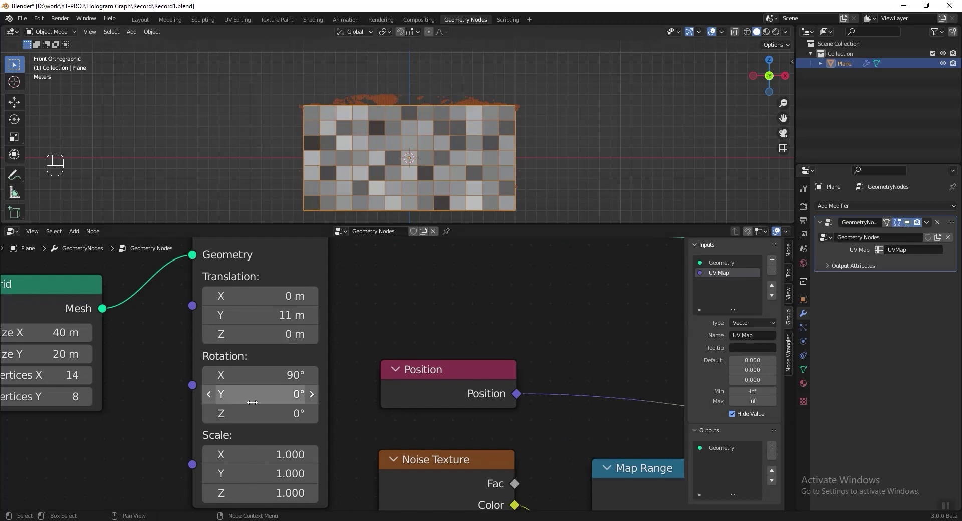
left_click(261, 333)
type("2")
key("Return")
middle_click_drag(509, 206, 443, 140)
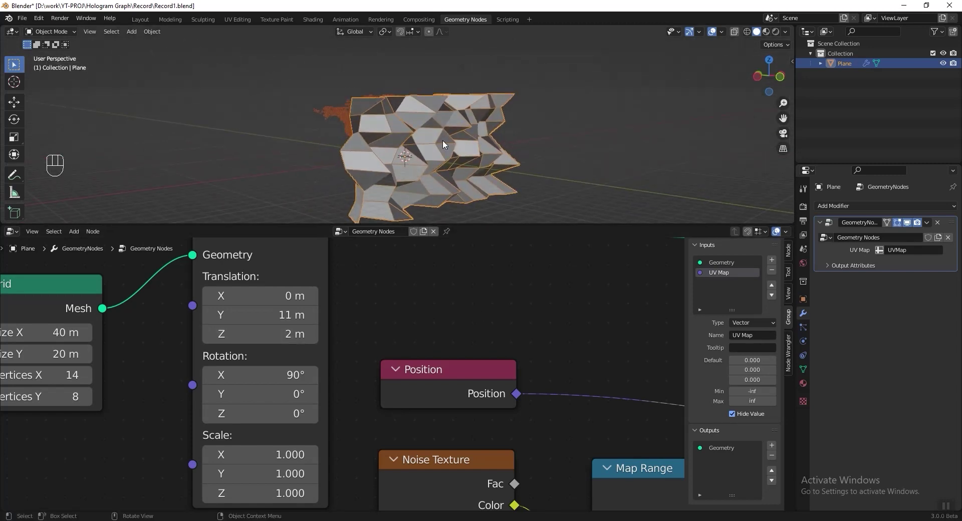
- Unmute the String to Curves, Fill Curve and Instance on Points nodes to restore the 0.00 text instances
scroll(331, 361, "down", 5)
middle_click_drag(332, 362, 93, 344)
middle_click_drag(358, 356, 247, 357)
left_click_drag(590, 303, 321, 431)
key("m")
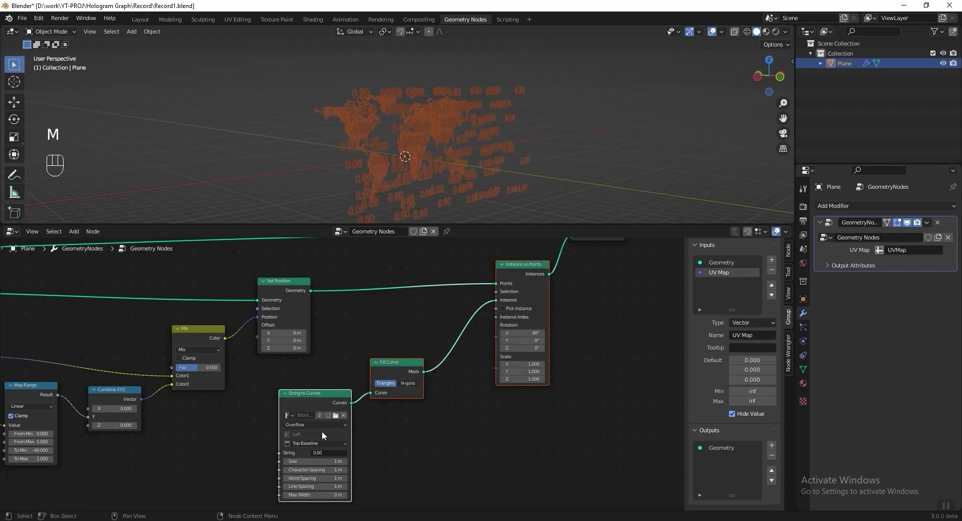
- Move the Fill Curve and String to Curves nodes closer to the text's Instance on Points node
left_click_drag(403, 364, 449, 321)
left_click_drag(311, 393, 359, 335)
scroll(453, 333, "up", 2)
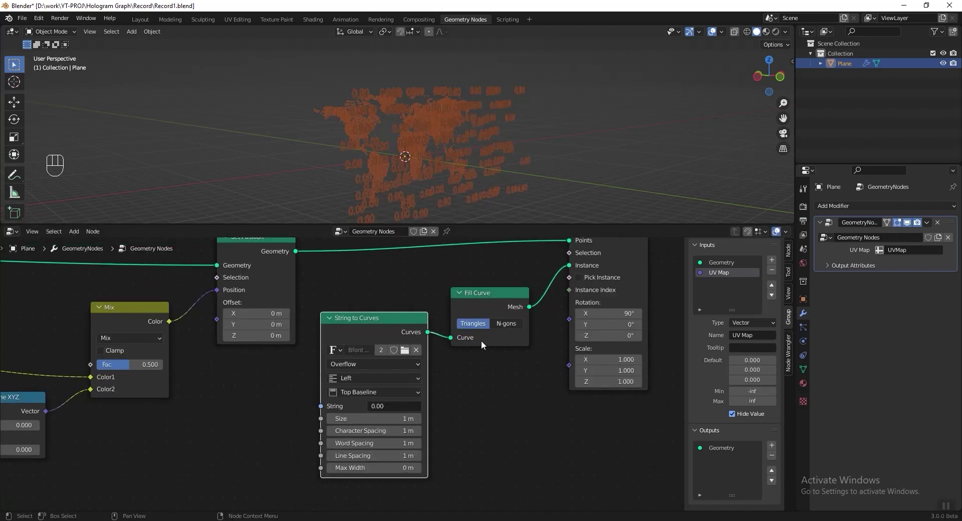
- Hide the viewport overlays and load the SquareType B Regular font (squaretypeB_by_digitalAM.ttf) in the String to Curves node
left_click(713, 32)
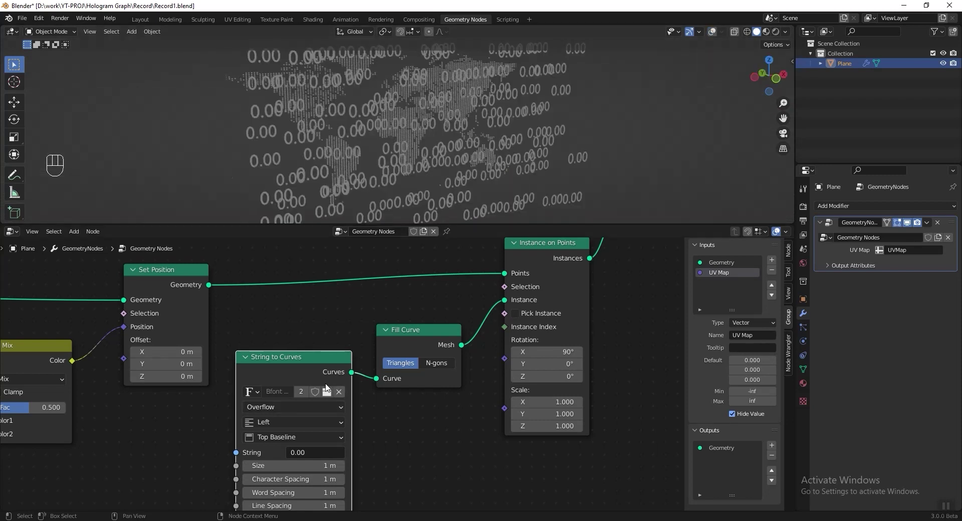
left_click(326, 392)
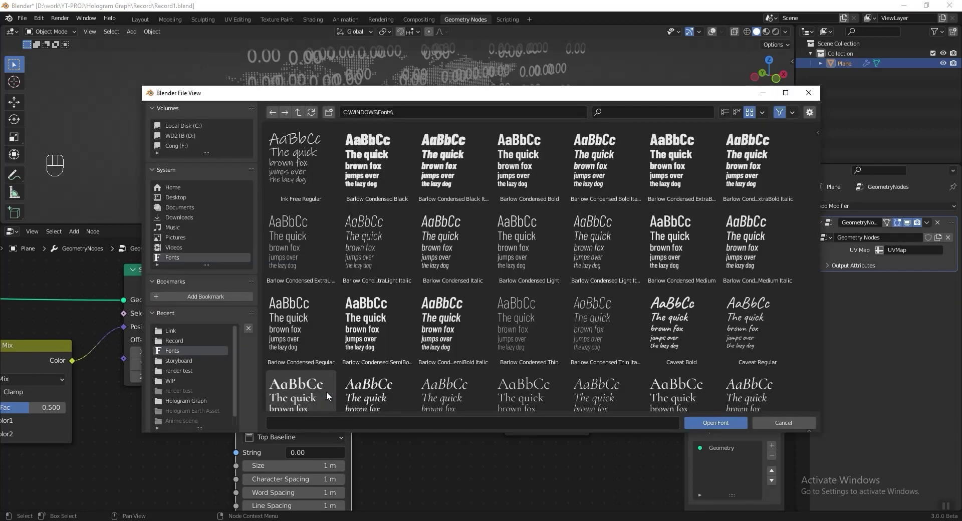
left_click(654, 113)
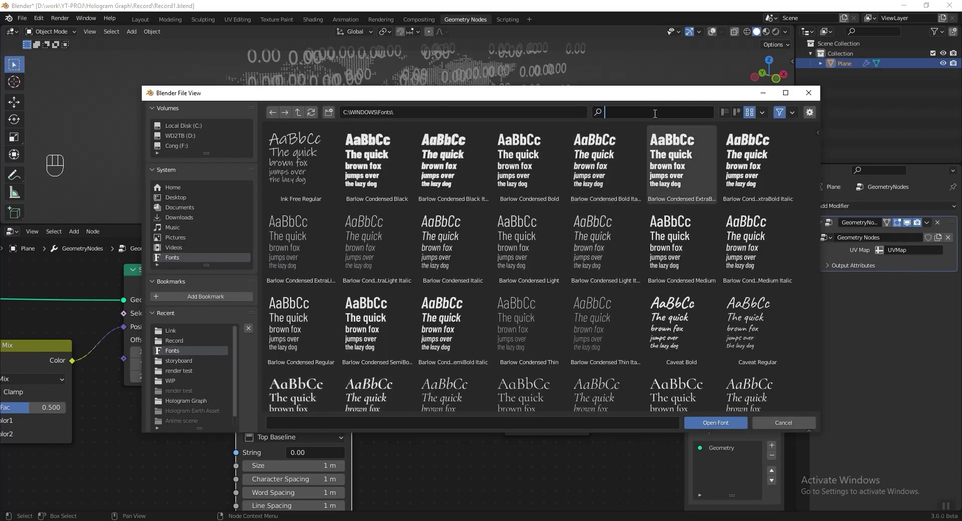
type("square")
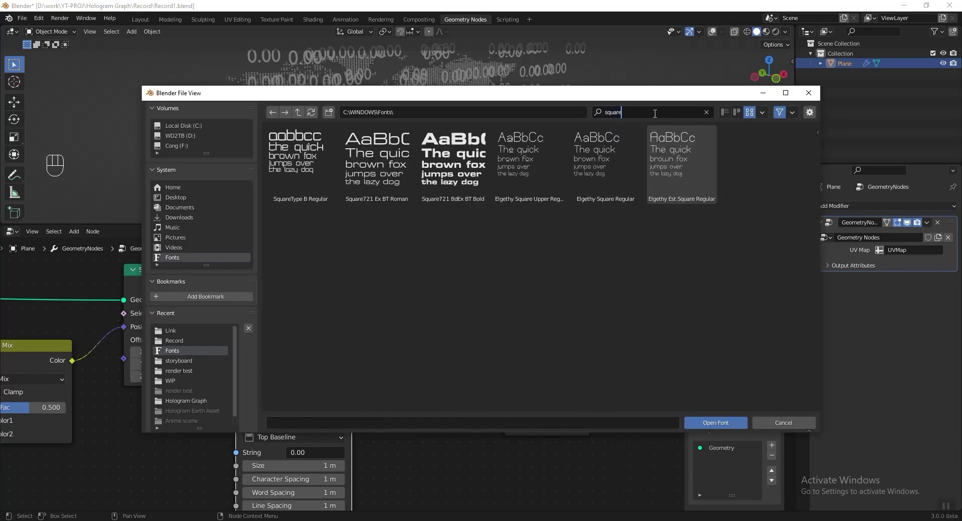
key("Return")
left_click(307, 164)
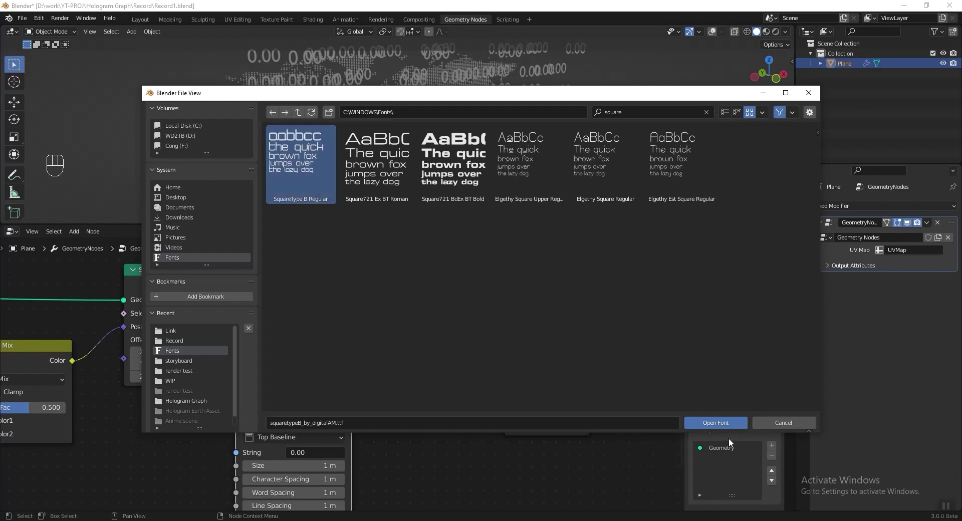
left_click(727, 422)
- Set the String to Curves size to 0.3 m and turn the viewport overlays back on in front view
scroll(477, 148, "up", 3)
middle_click_drag(386, 404, 391, 361)
left_click_drag(320, 437, 290, 437)
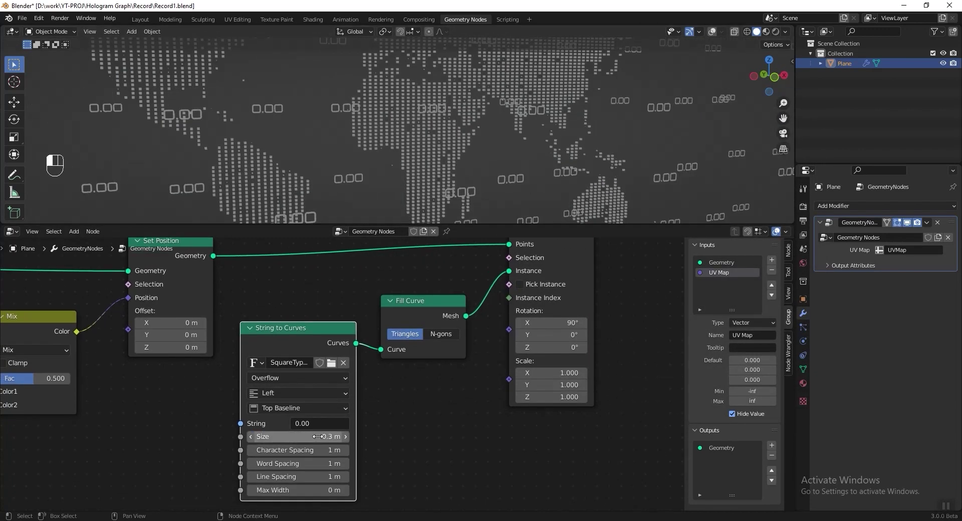
scroll(488, 153, "down", 4)
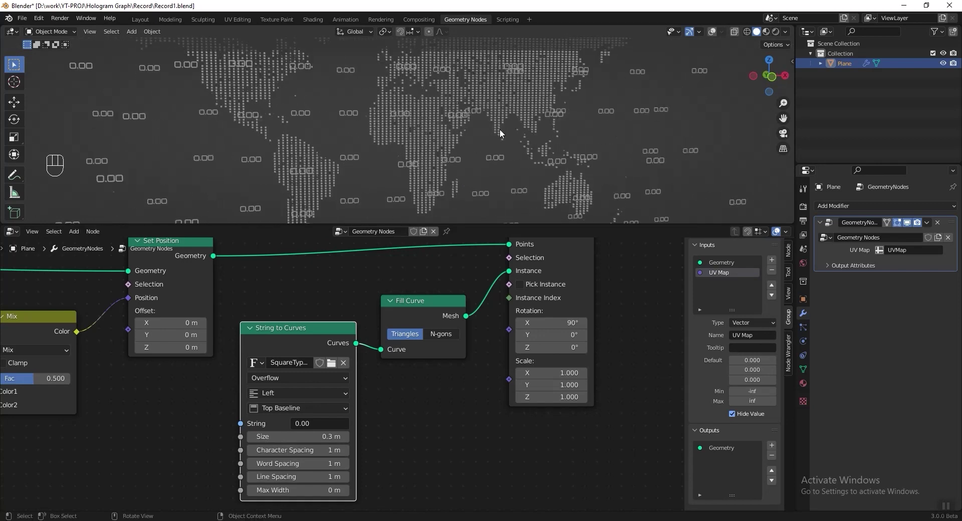
key("KP_1")
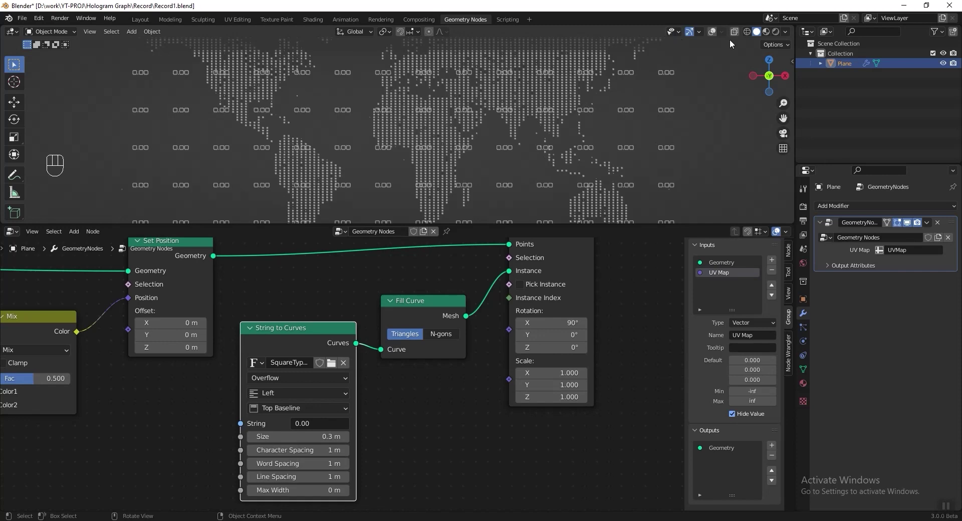
left_click(711, 31)
scroll(469, 133, "down", 2)
scroll(470, 133, "down", 1)
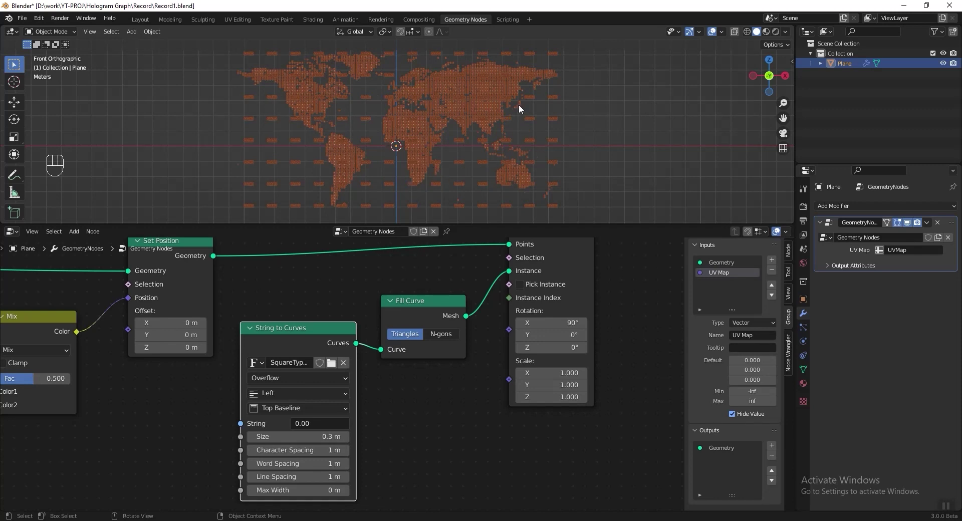
scroll(434, 395, "down", 4)
- Move the String to Curves and Fill Curve nodes down to free space beside the text's Instance on Points node
middle_click_drag(434, 394, 405, 356)
scroll(406, 356, "down", 1)
left_click_drag(318, 315, 324, 369)
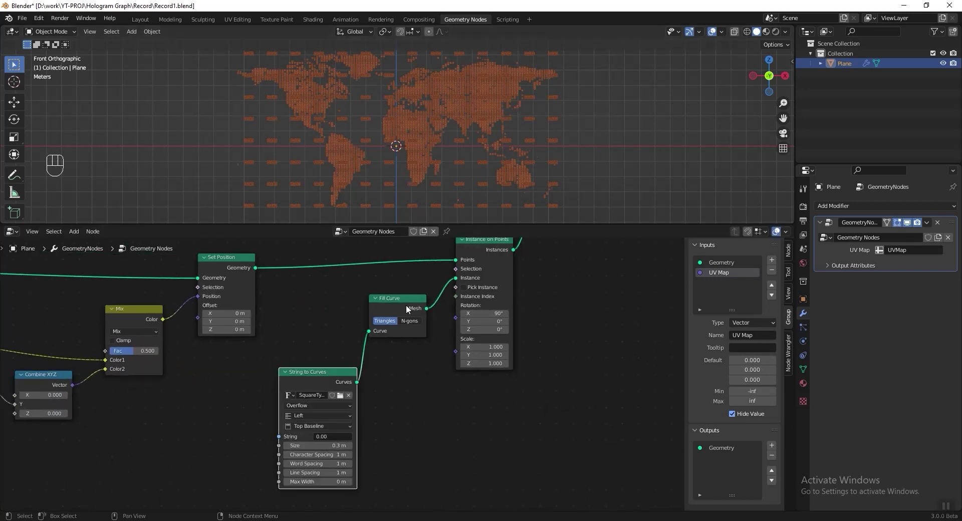
left_click_drag(407, 305, 407, 380)
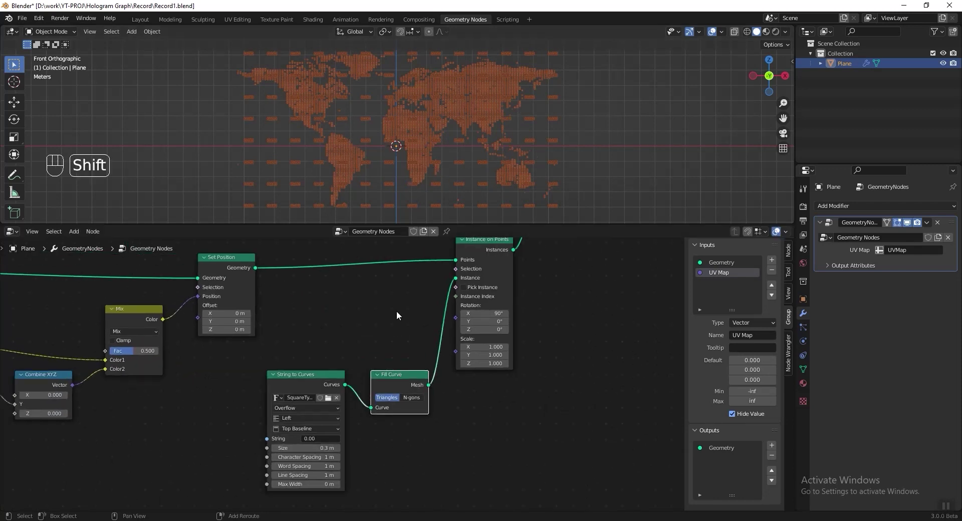
- Add a Random Value node and connect its Value to the Selection of the text's Instance on Points node
key("shift+a")
mouse_move(396, 311)
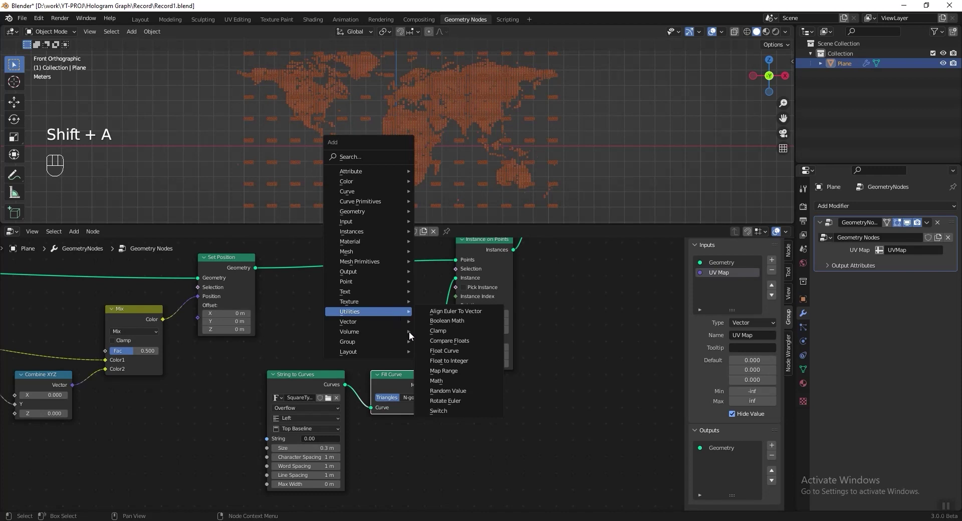
left_click(448, 391)
left_click(407, 275)
scroll(408, 276, "up", 2)
scroll(408, 276, "up", 3)
middle_click_drag(408, 275, 375, 321)
left_click_drag(343, 322, 468, 278)
middle_click_drag(523, 248, 517, 274)
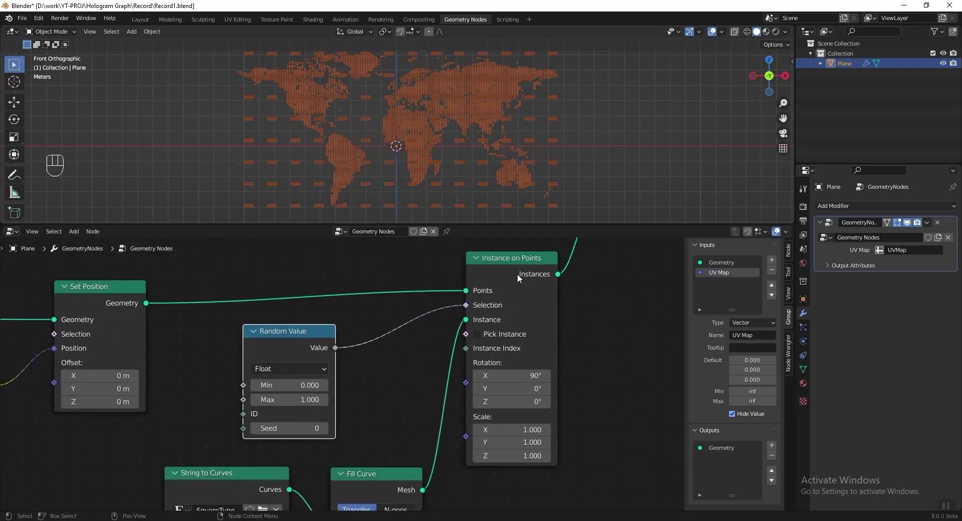
- Set the Random Value node's Min to -8 and its Seed to 7
left_click_drag(249, 387, 195, 386)
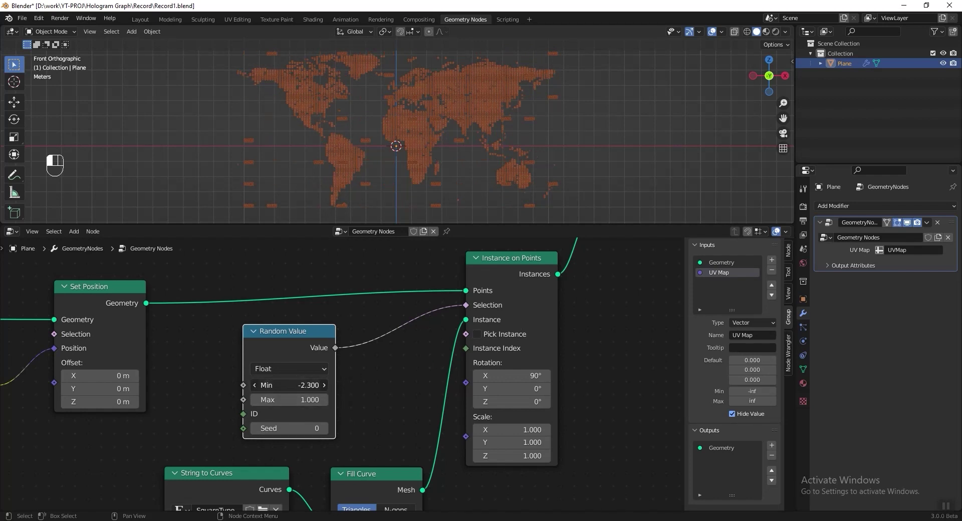
left_click(306, 385)
key("BackSpace")
type("-8")
key("Return")
left_click(325, 429)
left_click(325, 429)
left_click(324, 428)
left_click(324, 428)
left_click(324, 428)
left_click(324, 428)
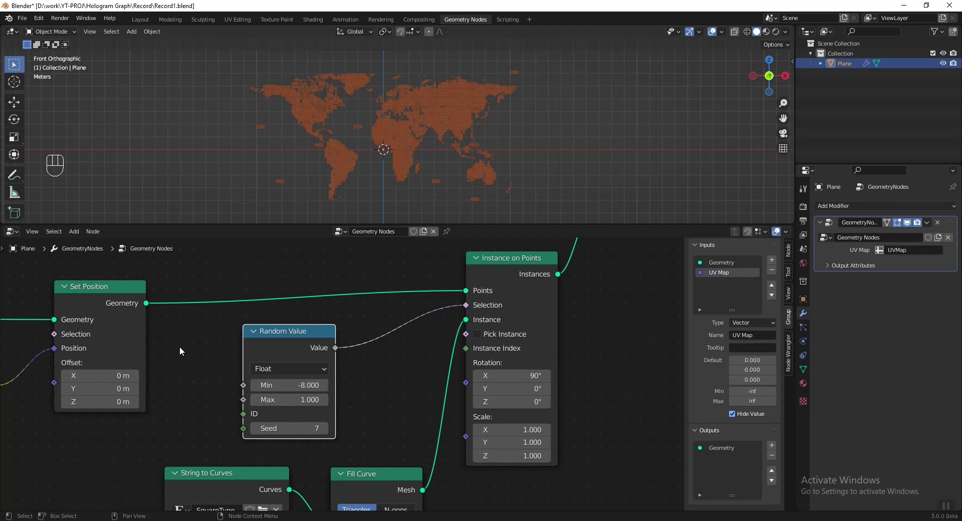
middle_click_drag(335, 131, 305, 144)
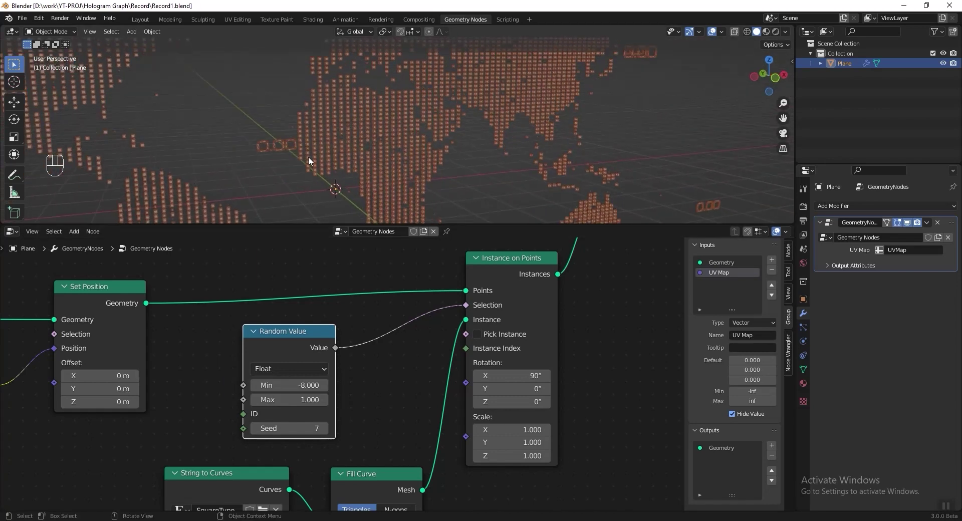
- Add a Value to String node with 2 decimals and connect it to the String input of String to Curves
scroll(462, 343, "down", 1)
middle_click_drag(463, 343, 614, 186)
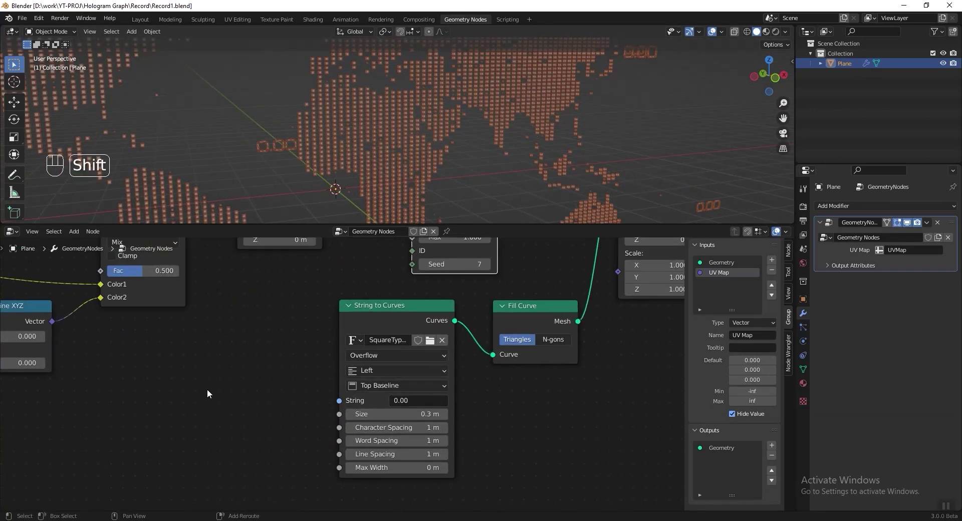
key("shift+a")
mouse_move(186, 369)
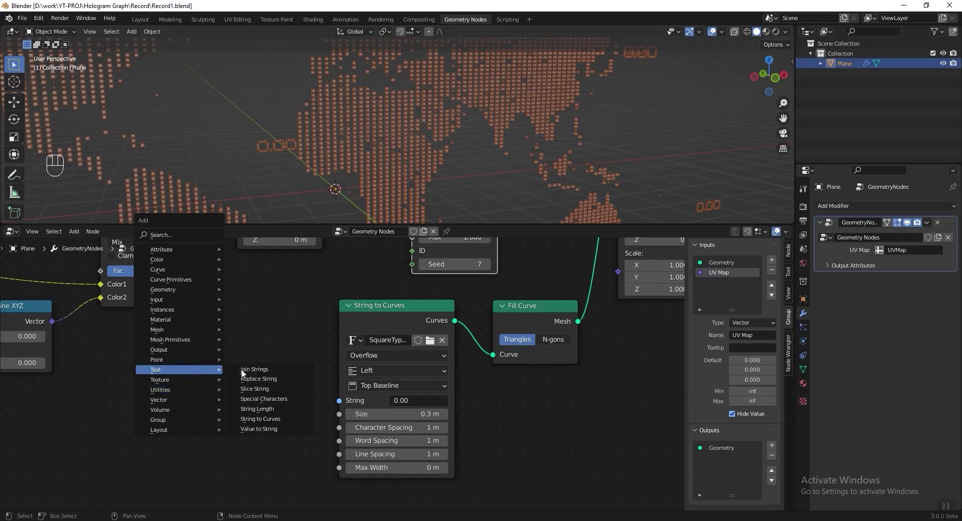
left_click(273, 432)
left_click(266, 429)
left_click_drag(266, 426, 341, 402)
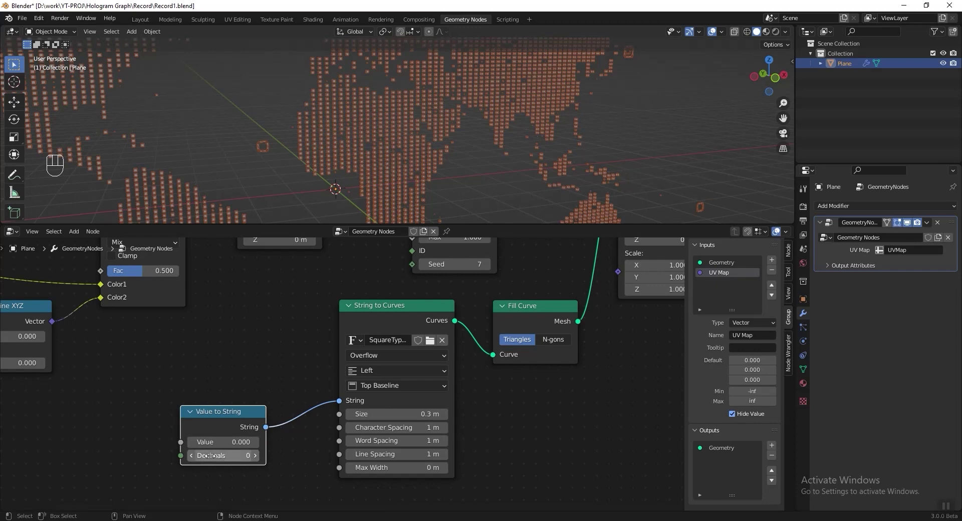
left_click(257, 456)
left_click_drag(236, 455, 246, 455)
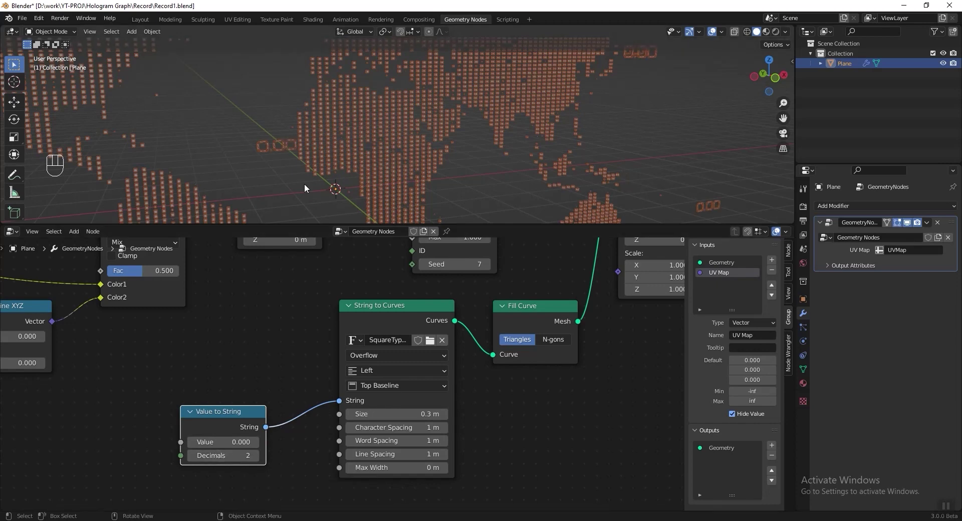
- Drive the Value to String node's Value with the expression #frame and go to frame 0
double_click(224, 442)
type("#")
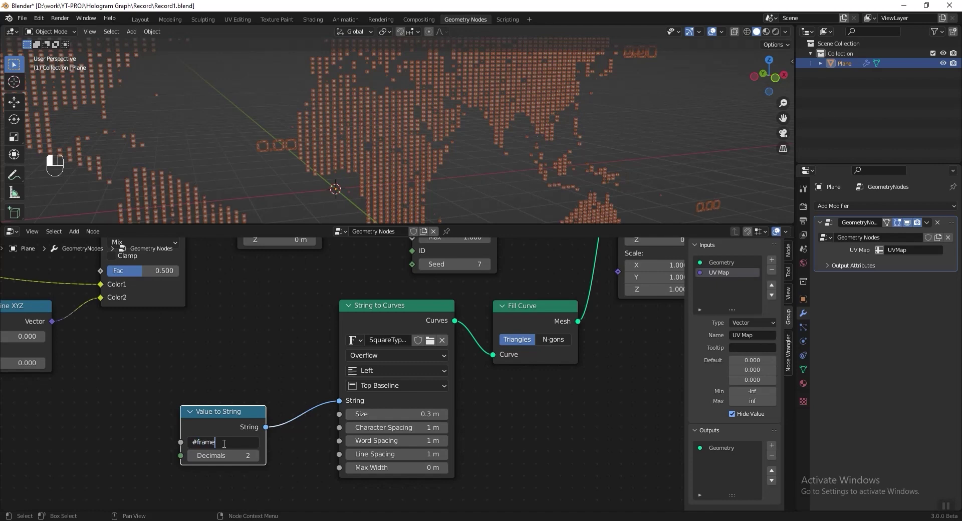
type("frame")
key("Return")
key("Left")
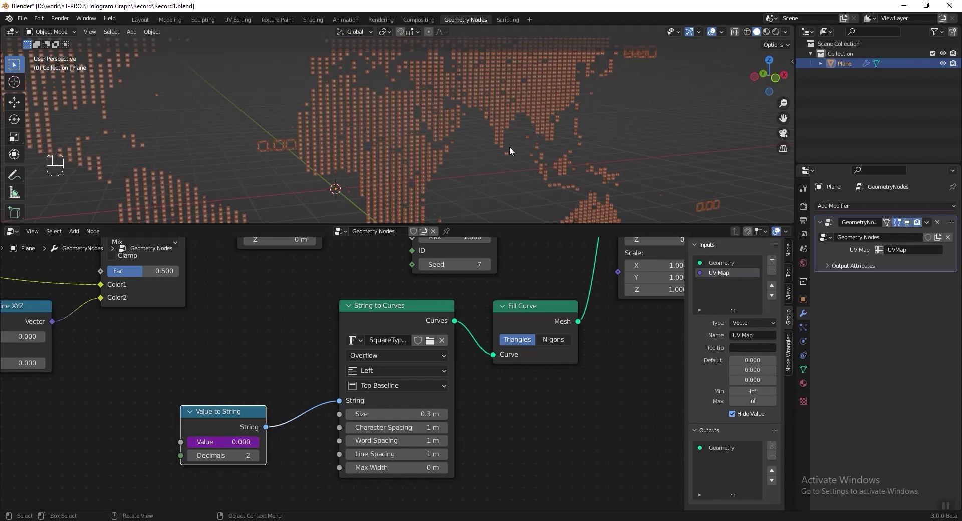
- Play the animation in the Layout workspace to check the changing numbers, and return to the Geometry Nodes workspace
left_click(140, 19)
middle_click_drag(431, 201, 431, 225)
left_click(408, 481)
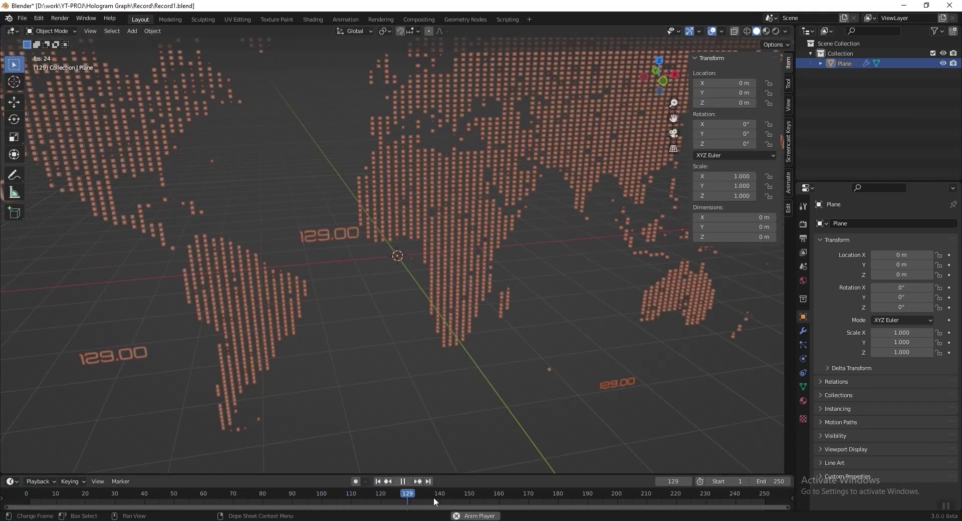
key("space")
key("Escape")
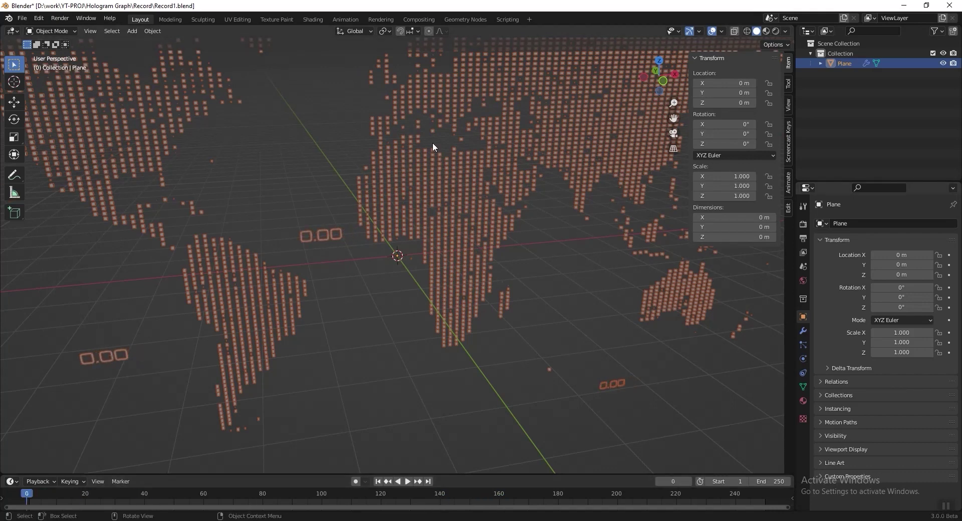
left_click(476, 17)
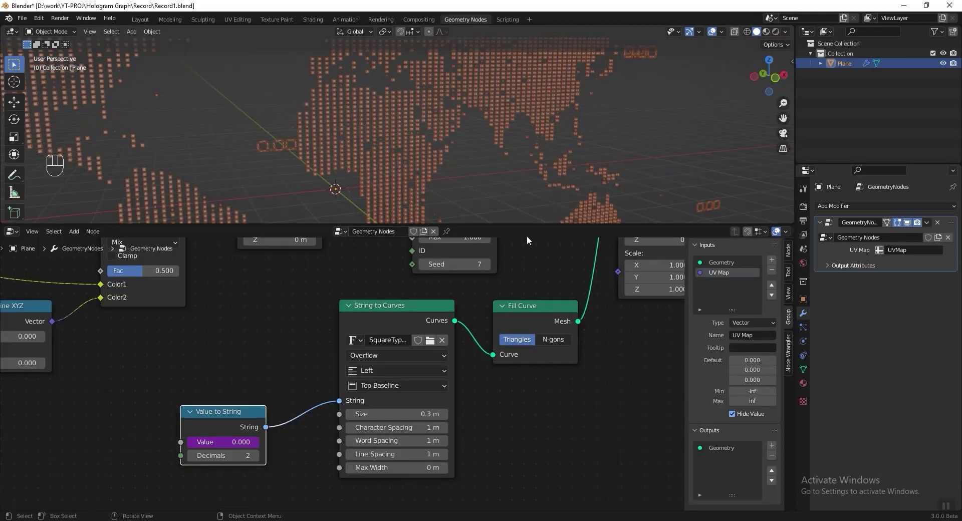
- Enclose all number-generating nodes from Grid to Instance on Points in a frame labelled Numbers
scroll(462, 367, "down", 4)
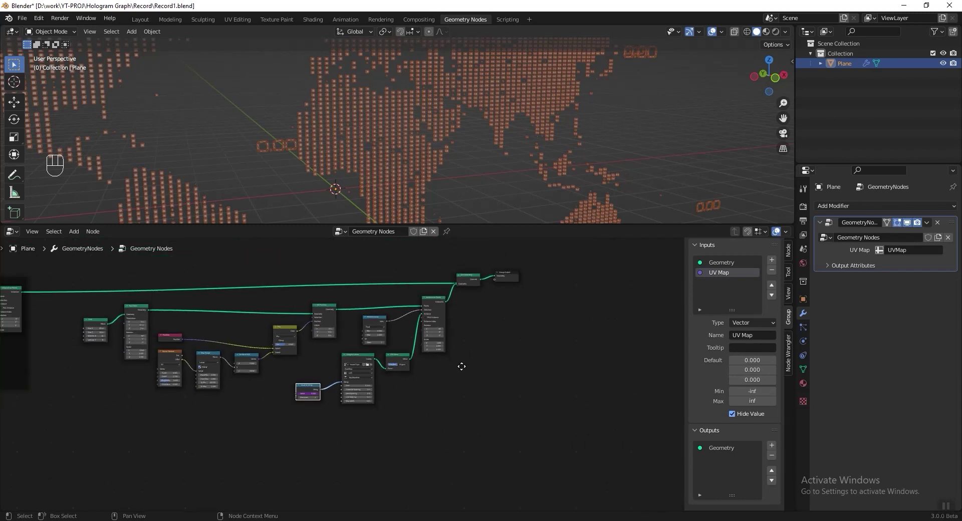
left_click_drag(187, 276, 548, 449)
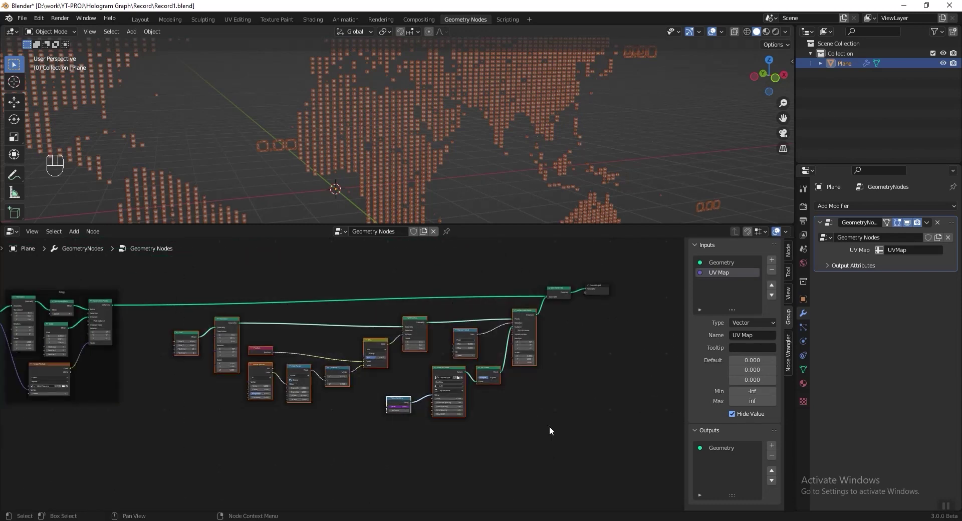
key("ctrl+j")
key("KP_Decimal")
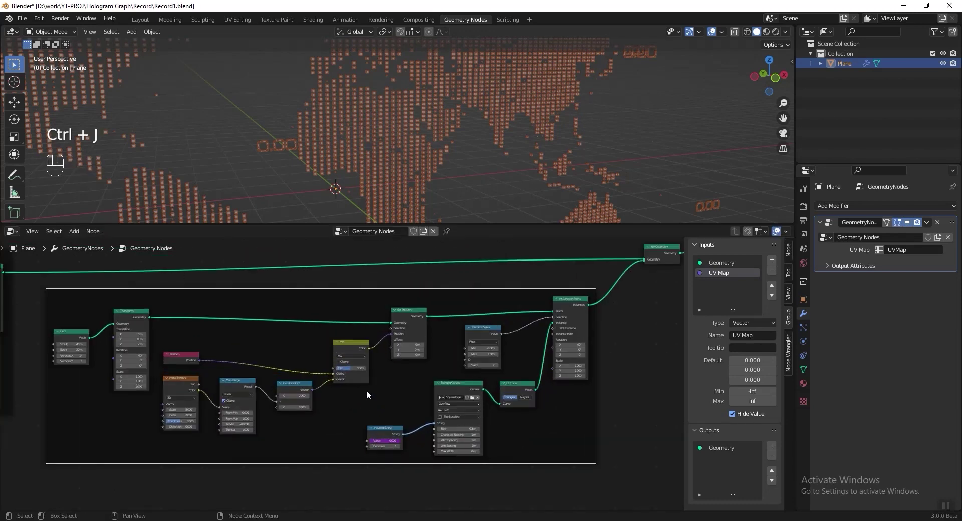
key("F2")
type("Numbers")
key("Return")
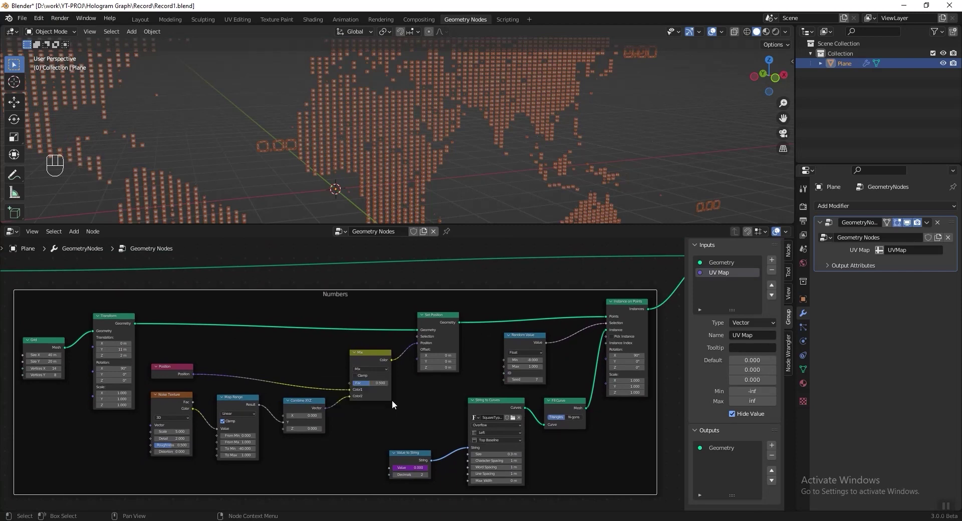
- Move the Group Output farther from the Join Geometry node and insert a duplicate Join Geometry node before it
key("Home")
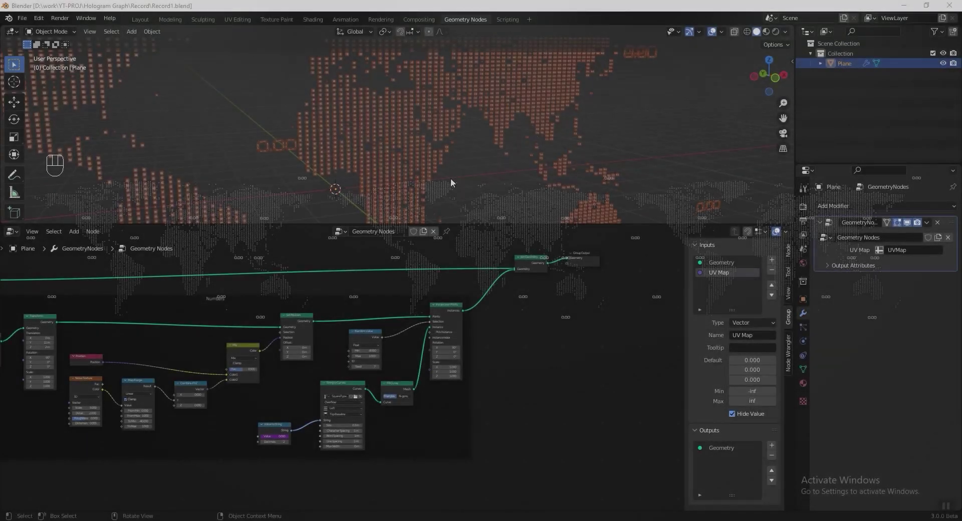
scroll(425, 304, "up", 4)
scroll(378, 347, "up", 1)
left_click_drag(406, 323, 655, 327)
middle_click_drag(506, 350, 440, 331)
left_click_drag(215, 310, 210, 308)
key("shift+d")
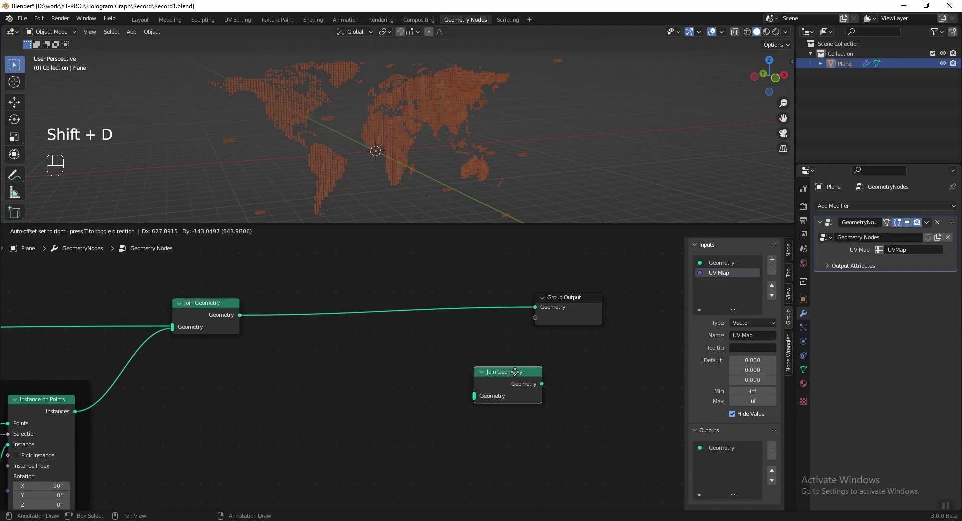
left_click(714, 318)
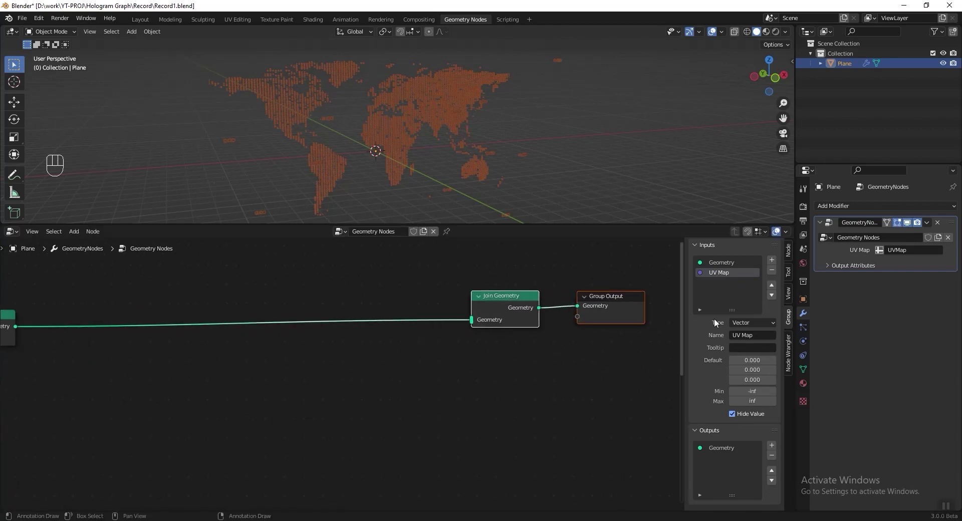
- Hide the node editor's sidebar and save the file
key("n")
key("ctrl+s")
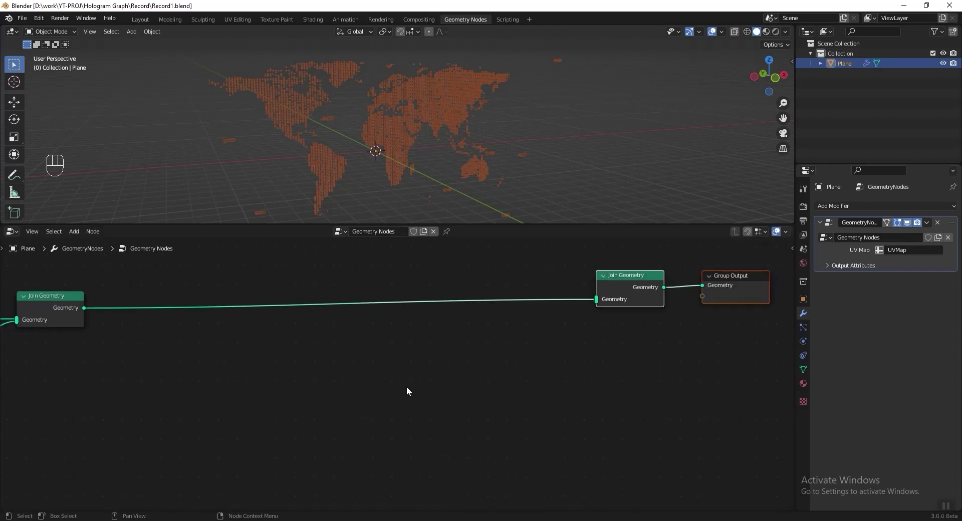
- Add a Mesh Line node and connect its Mesh output to the new Join Geometry node
key("shift+a")
mouse_move(389, 359)
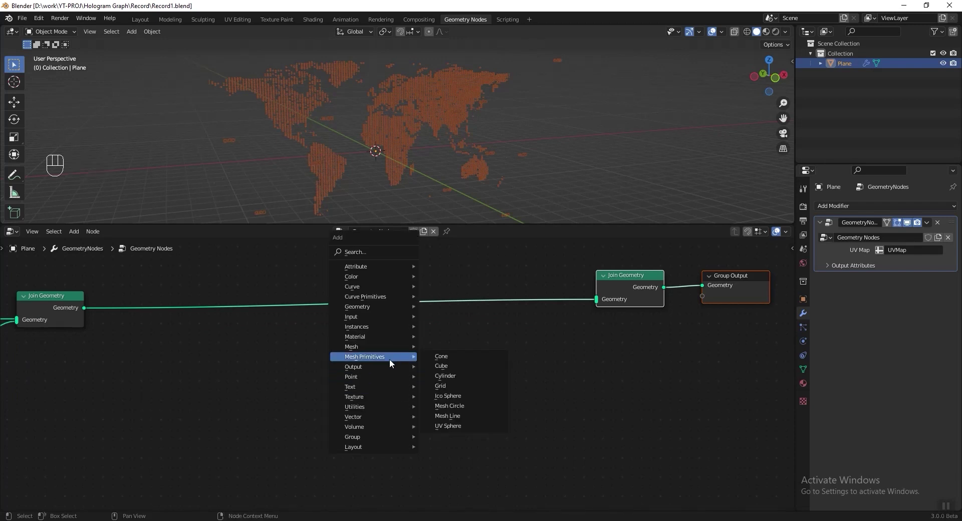
left_click(471, 415)
left_click(473, 365)
left_click_drag(471, 364, 596, 301)
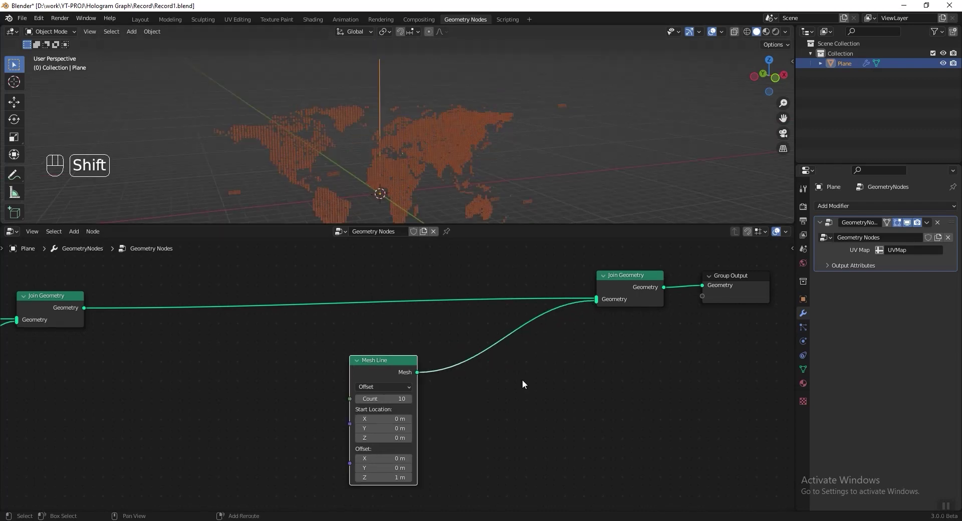
- Insert an Instance on Points node after the Mesh Line and feed the earlier Join Geometry's output into its Instance input
key("shift+a")
mouse_move(526, 352)
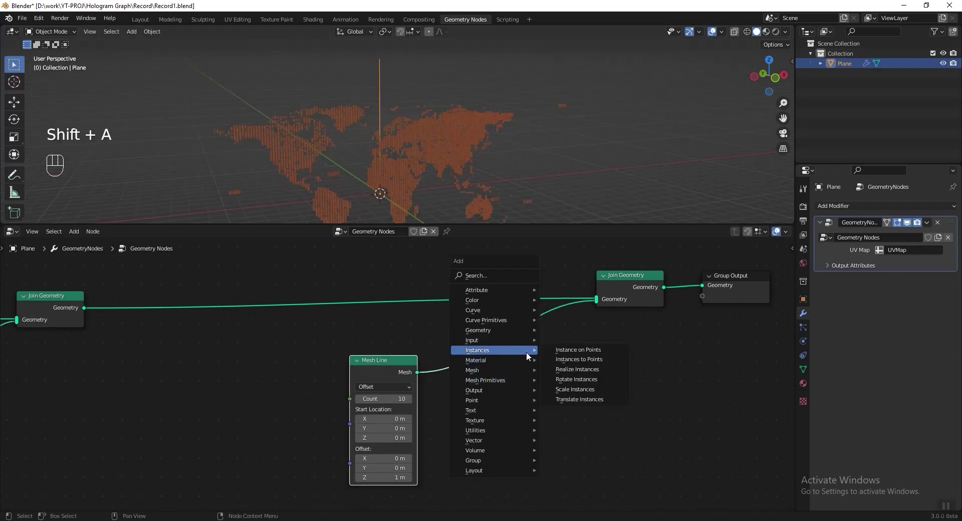
left_click(604, 349)
left_click(463, 344)
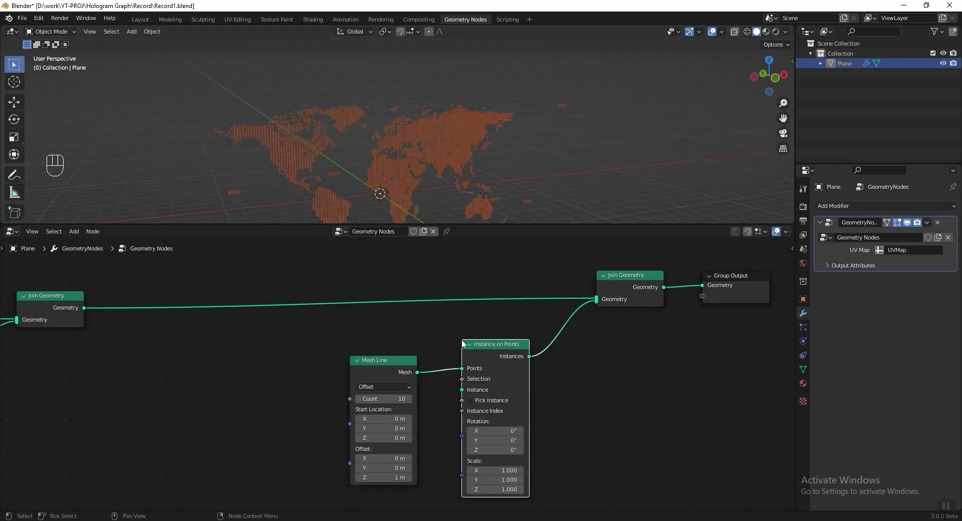
middle_click_drag(571, 377, 615, 369)
left_click_drag(128, 300, 506, 384)
- Review the Map and Numbers node groups and how their joined output feeds the new Instance on Points node
middle_click_drag(506, 416, 435, 388)
scroll(434, 388, "up", 3)
scroll(434, 388, "down", 10)
middle_click_drag(216, 354, 585, 309)
scroll(584, 309, "down", 3)
middle_click_drag(485, 325, 591, 337)
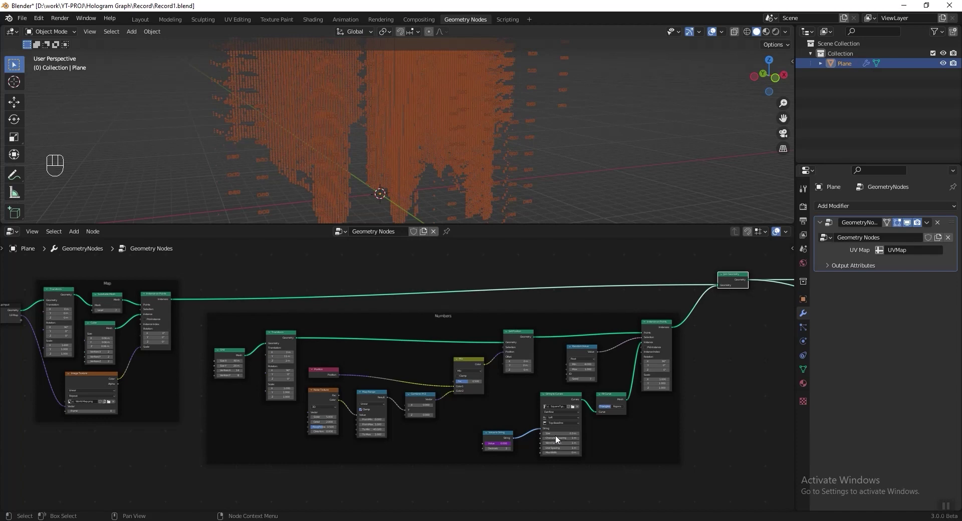
left_click_drag(742, 278, 739, 278)
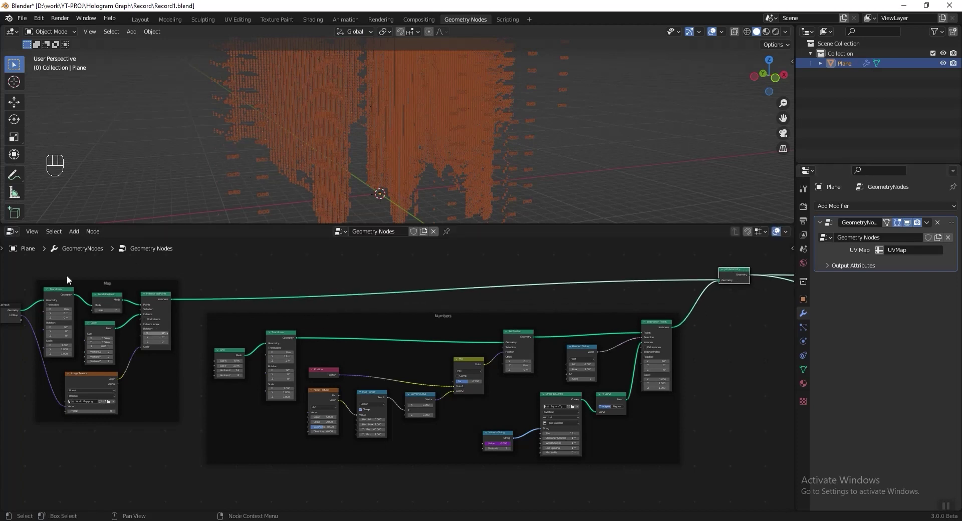
middle_click_drag(772, 293, 365, 345)
scroll(355, 257, "up", 7)
scroll(454, 364, "up", 2)
scroll(648, 377, "up", 1)
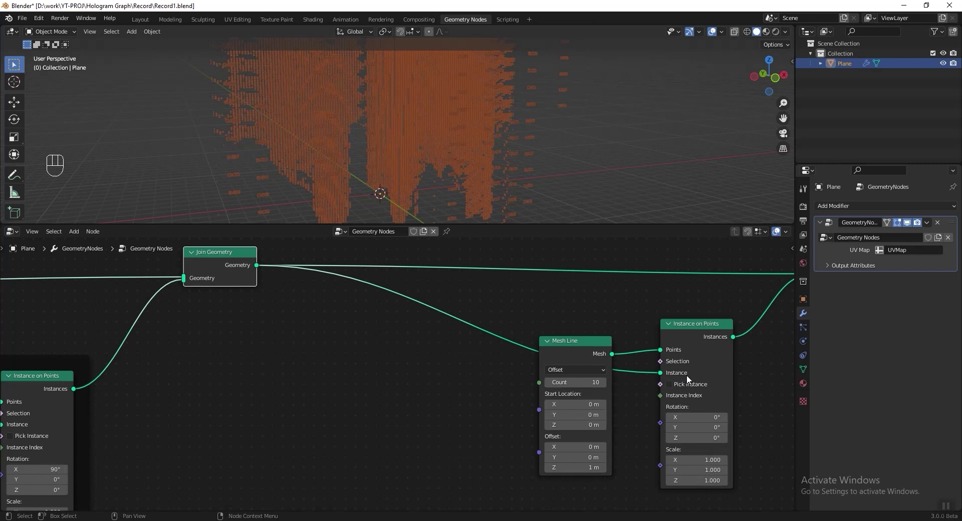
- Set the Mesh Line's count to 3 and its Z offset to 0 m
left_click(583, 385)
type("3")
key("Return")
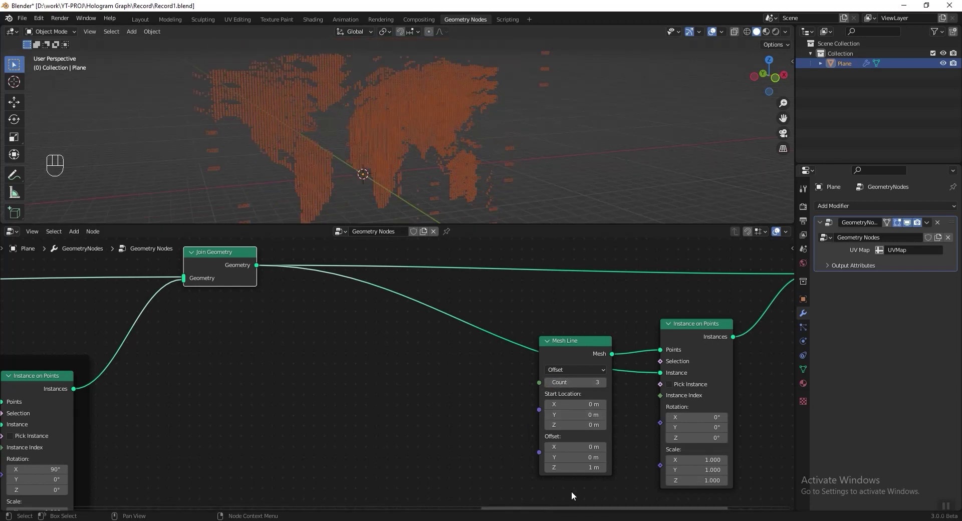
left_click(578, 467)
type("0")
key("Return")
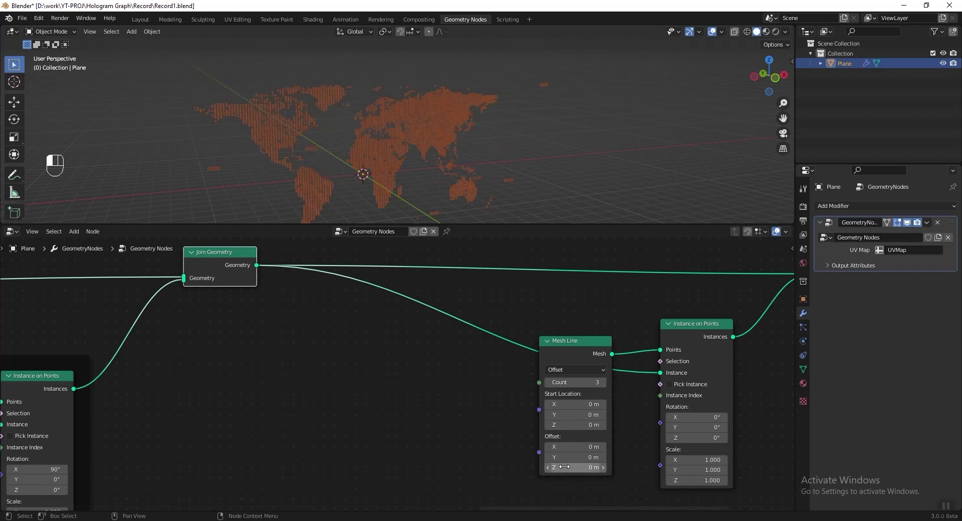
- Set the Mesh Line's X offset to 22 m to space the map copies sideways
left_click_drag(574, 447, 781, 446)
left_click(594, 446)
type("22")
key("Return")
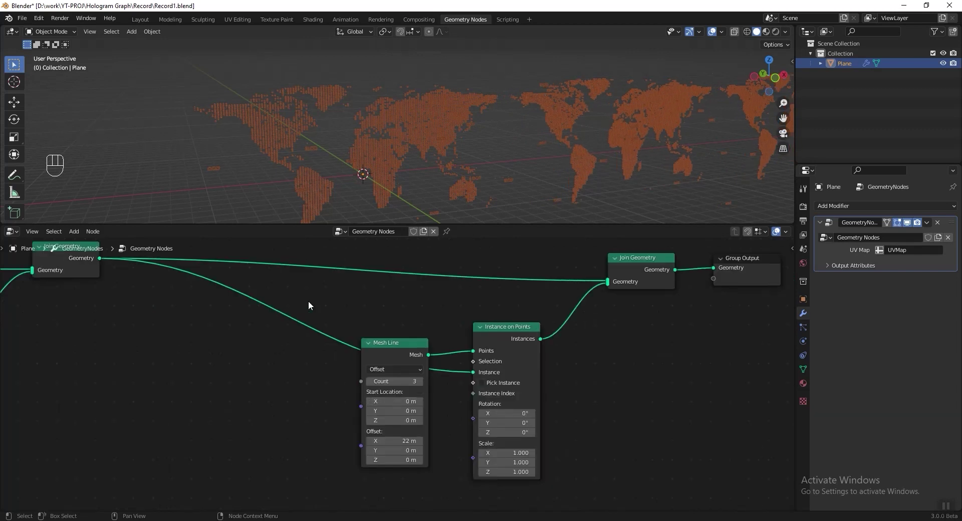
- Enclose the Mesh Line and its Instance on Points node in a frame labelled Cloning
left_click_drag(317, 295, 566, 488)
key("ctrl+j")
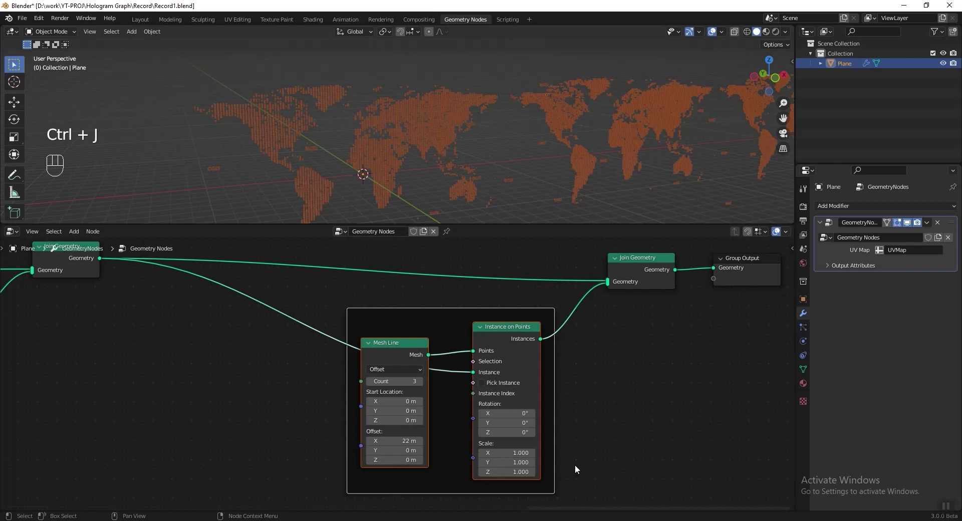
key("F2")
type("Cloning")
key("Return")
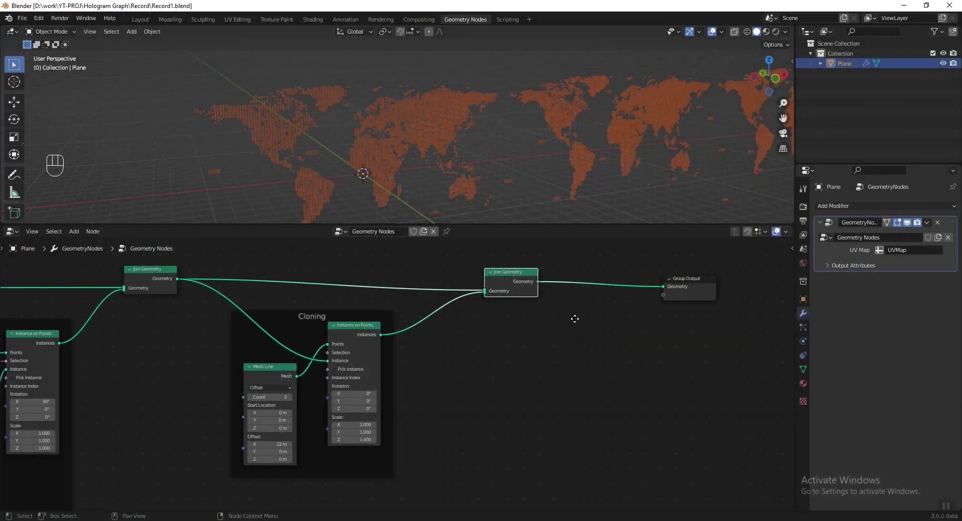
- Move the Group Output farther from the last Join Geometry node and insert a duplicate Join Geometry node before it
middle_click_drag(573, 318, 303, 345)
left_click_drag(385, 304, 646, 309)
left_click(184, 285)
key("shift+d")
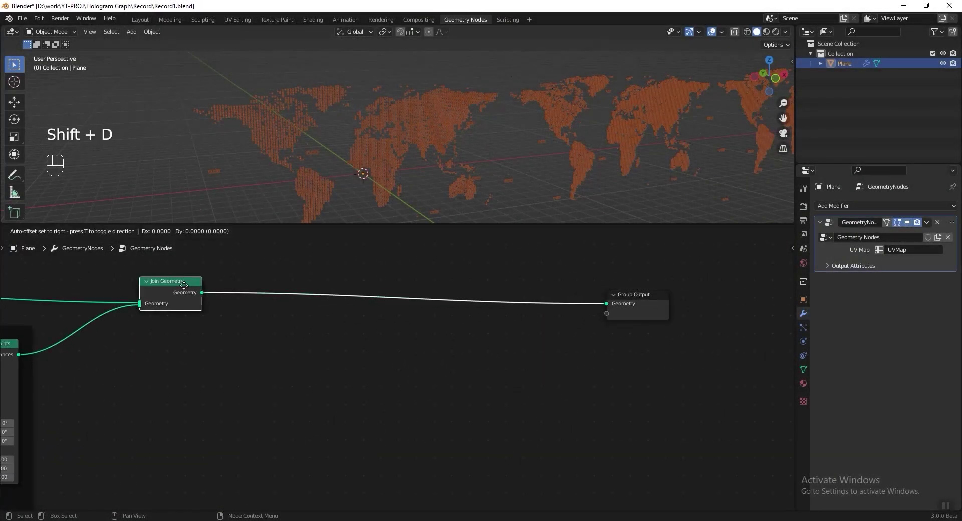
left_click(566, 295)
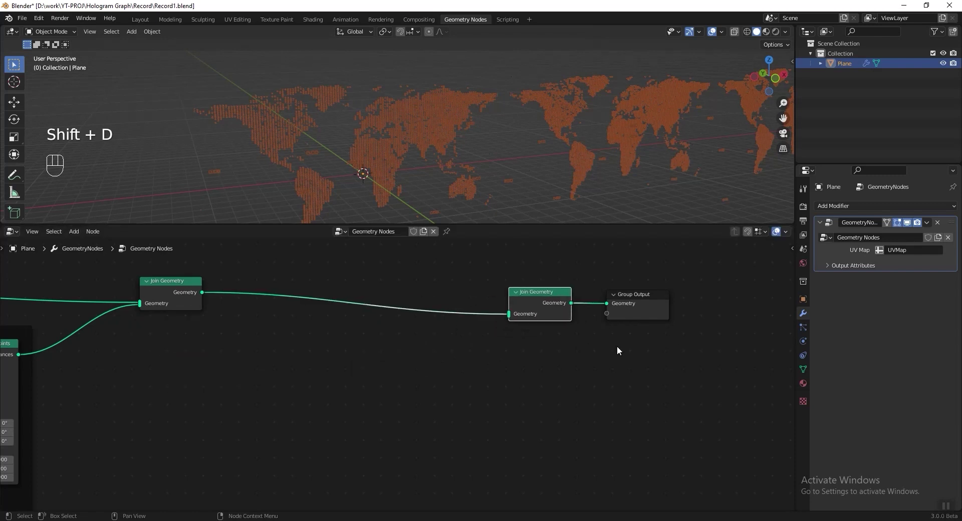
- Shift the new Join Geometry and Group Output nodes farther along together and save the file
middle_click_drag(716, 351, 597, 362)
left_click_drag(596, 367, 424, 301)
left_click_drag(424, 302, 577, 290)
middle_click_drag(508, 365, 561, 357)
scroll(561, 358, "up", 1)
key("ctrl+s")
- Add a Curve Line node and connect its Curve output to the new Join Geometry node
key("shift+a")
mouse_move(567, 332)
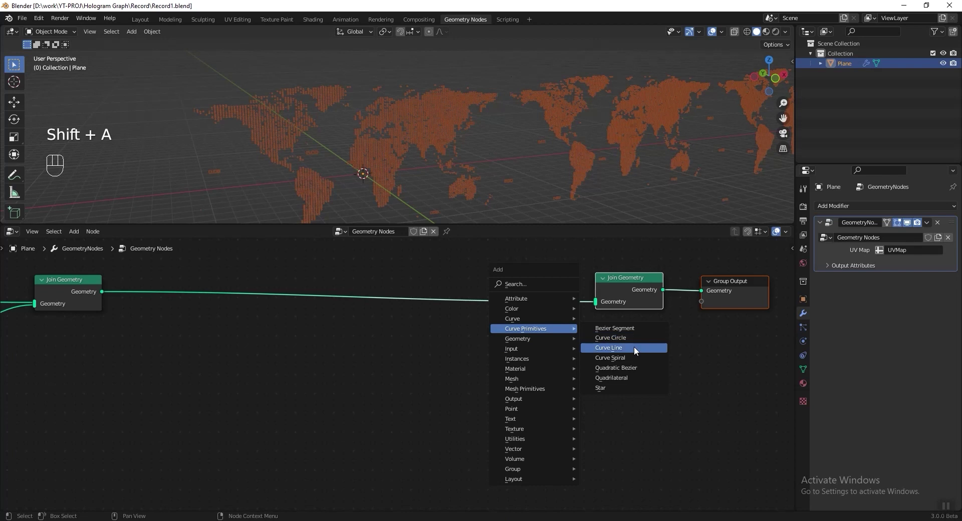
left_click(633, 346)
left_click(63, 353)
left_click_drag(159, 367, 595, 301)
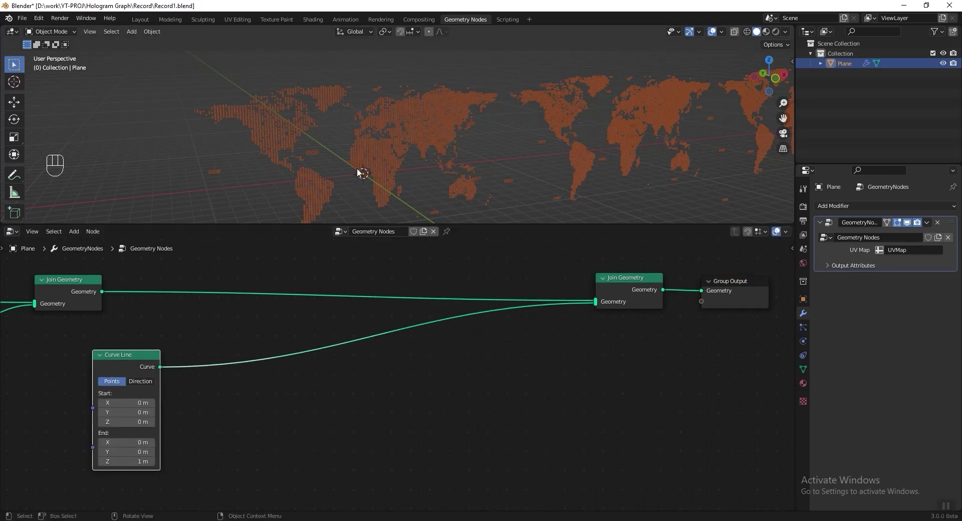
- Set the Y translation of the Transform node in the Map frame to 2 m
key("shift+b")
left_click_drag(367, 179, 371, 181)
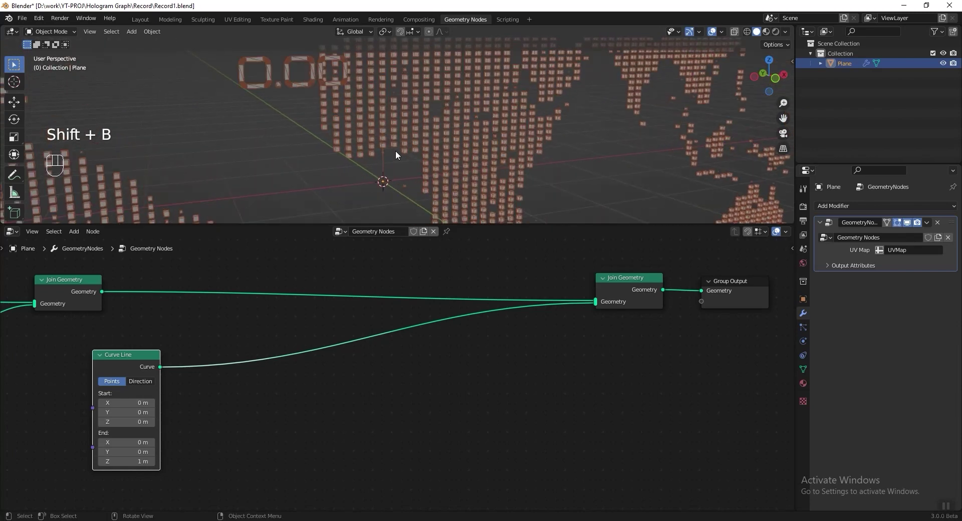
scroll(395, 151, "up", 2)
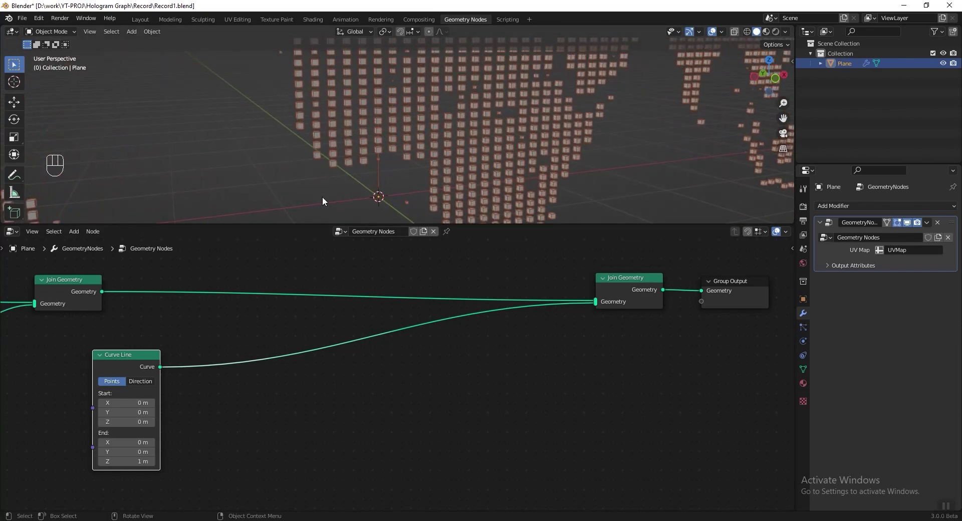
key("shift+b")
left_click_drag(345, 111, 391, 190)
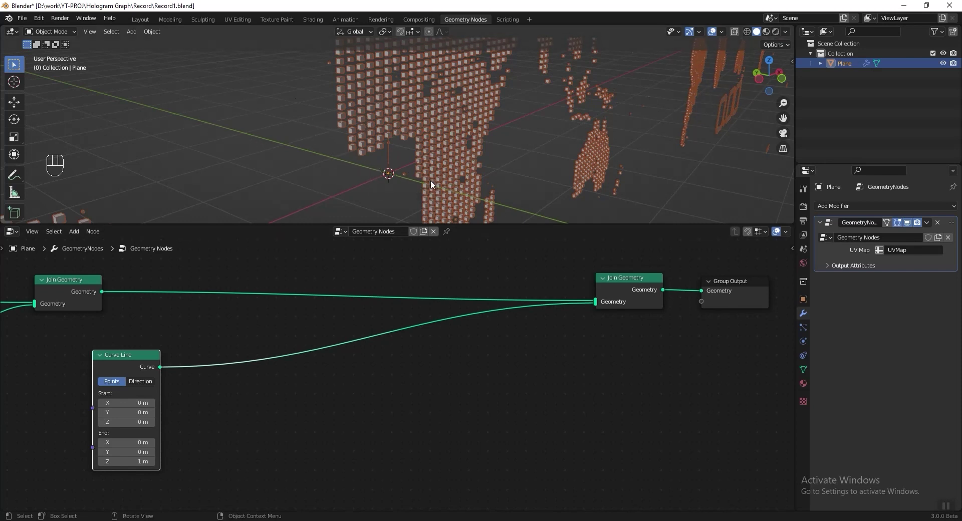
scroll(450, 357, "down", 4)
middle_click_drag(225, 367, 534, 345)
middle_click_drag(318, 352, 569, 349)
scroll(153, 332, "up", 6)
middle_click_drag(153, 334, 494, 357)
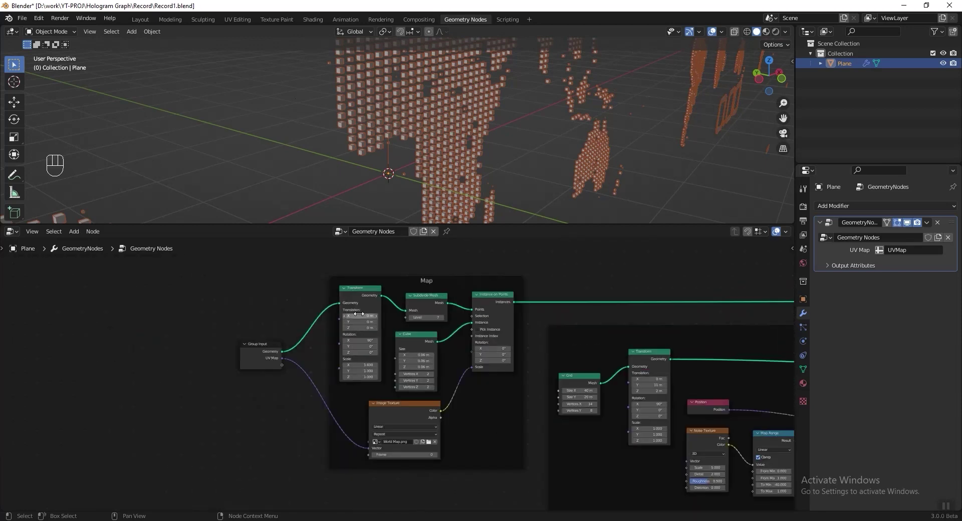
scroll(383, 358, "up", 9)
middle_click_drag(367, 290, 373, 367)
scroll(374, 366, "up", 2)
mouse_move(332, 261)
left_mouse_down()
mouse_move(324, 275)
mouse_move(333, 265)
left_mouse_up()
left_click(327, 349)
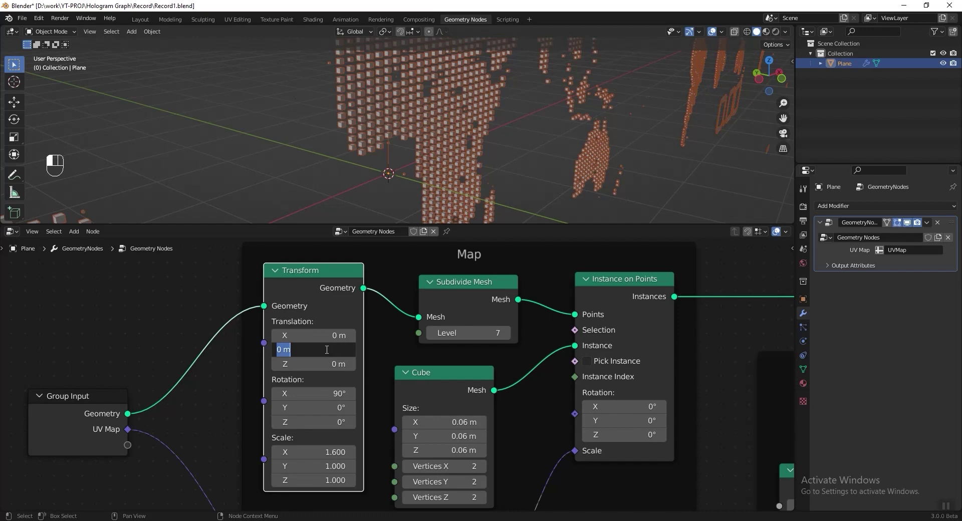
type("2")
key("Return")
- Mute all nodes in the Map, Numbers and Cloning frames together with the first Join Geometry node
scroll(325, 343, "down", 15)
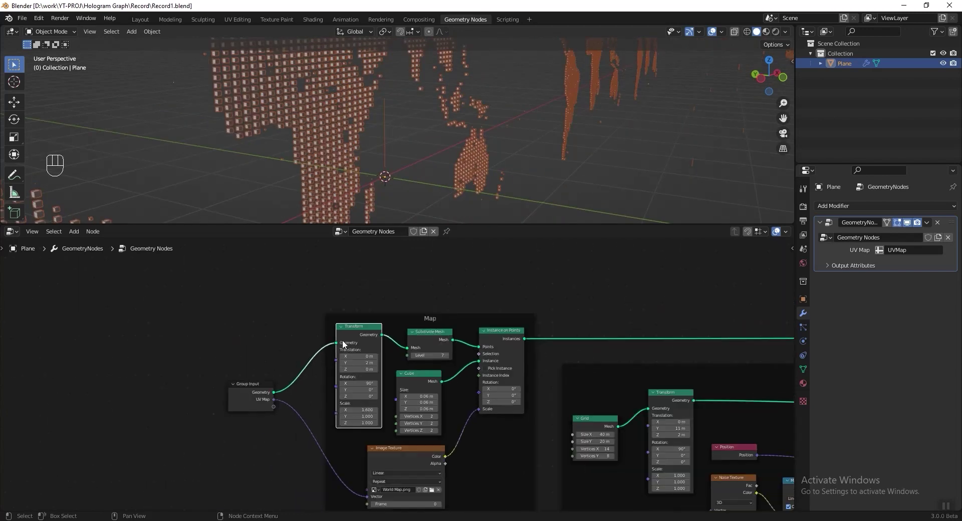
middle_click_drag(401, 351, 220, 324)
middle_click_drag(160, 284, 113, 293)
left_click_drag(113, 294, 653, 478)
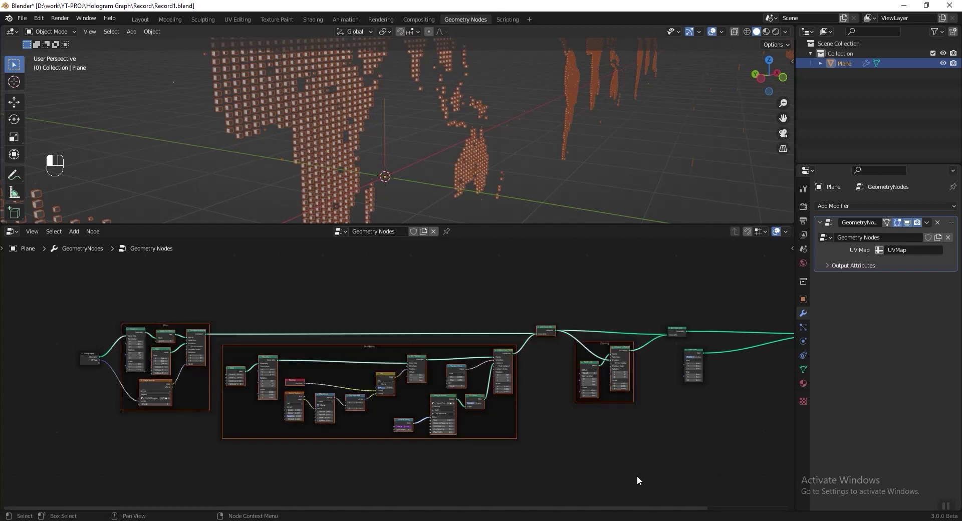
key("m")
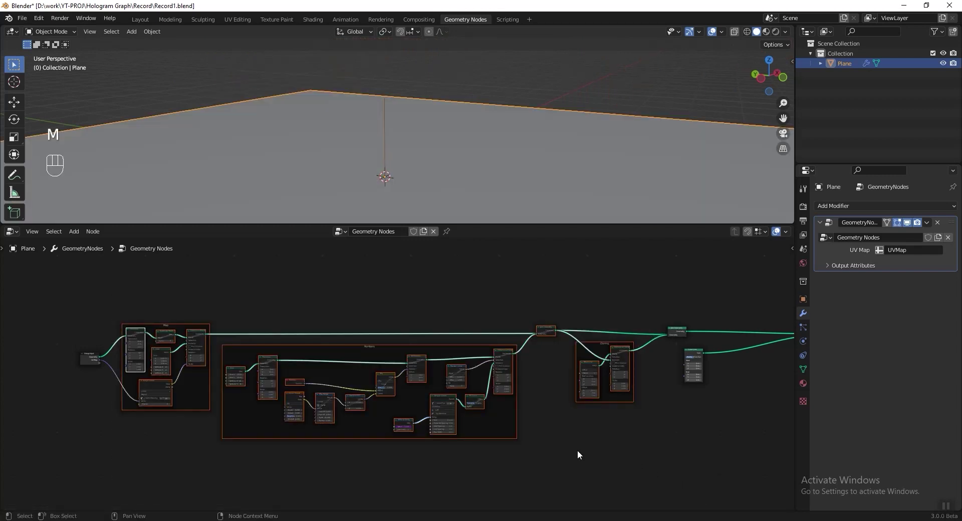
left_click(577, 449)
- Insert a Resample Curve node between the Curve Line and the final Join Geometry node
scroll(577, 450, "up", 2)
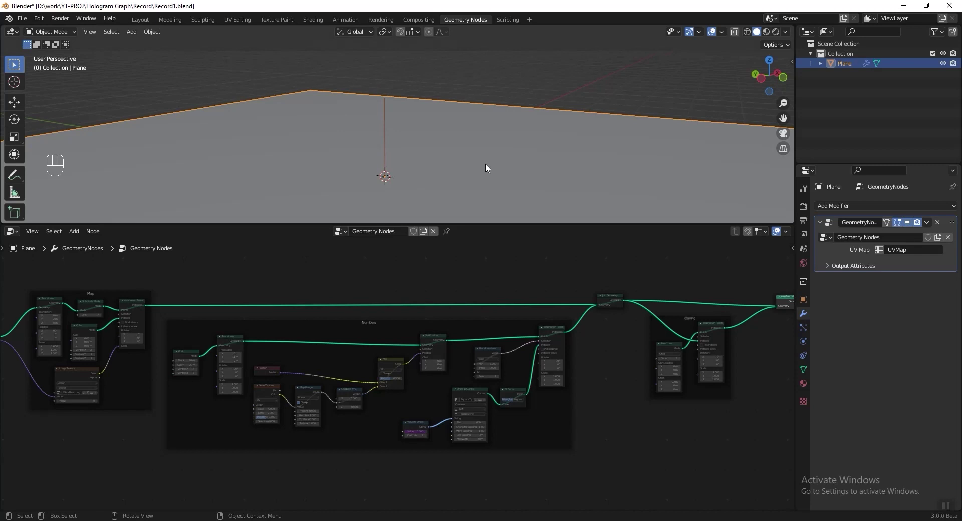
middle_click_drag(591, 410, 134, 409)
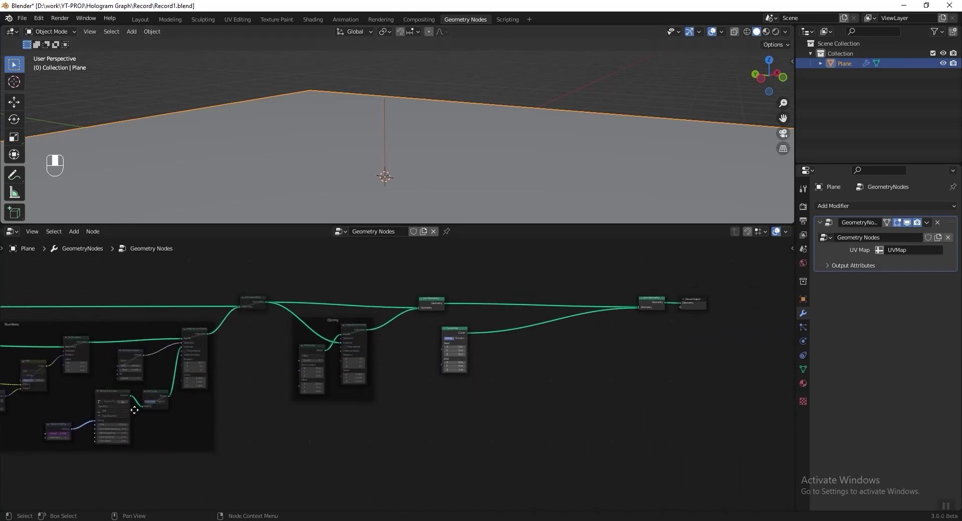
scroll(381, 350, "up", 9)
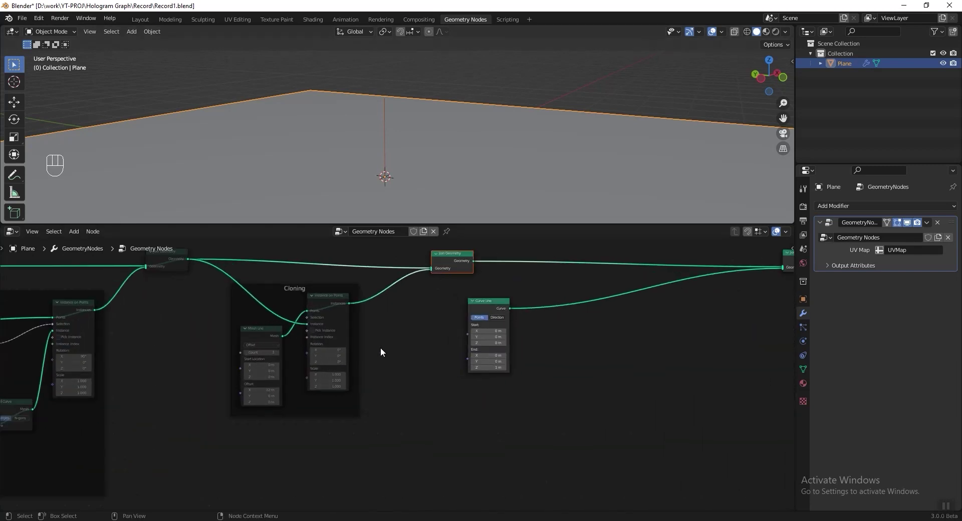
middle_click_drag(455, 353, 332, 402)
scroll(385, 391, "up", 1)
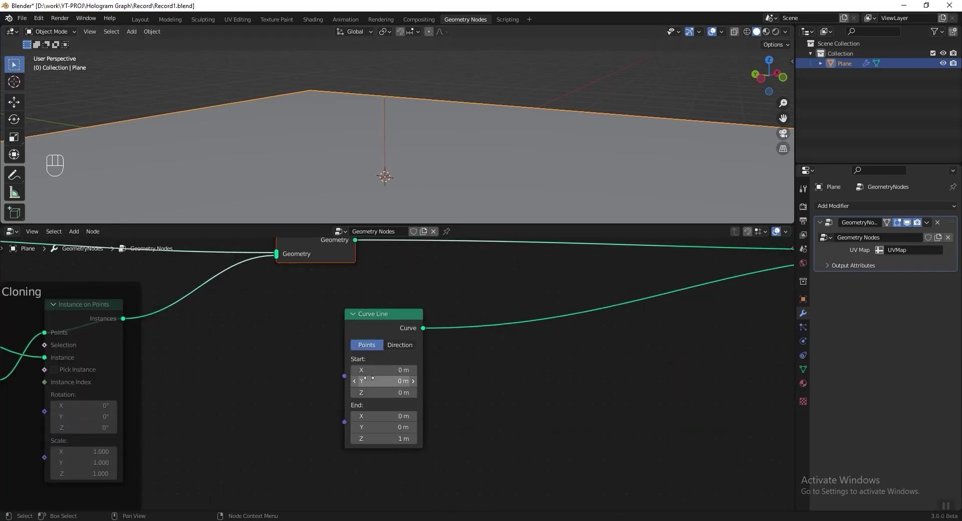
middle_click_drag(418, 94, 371, 191)
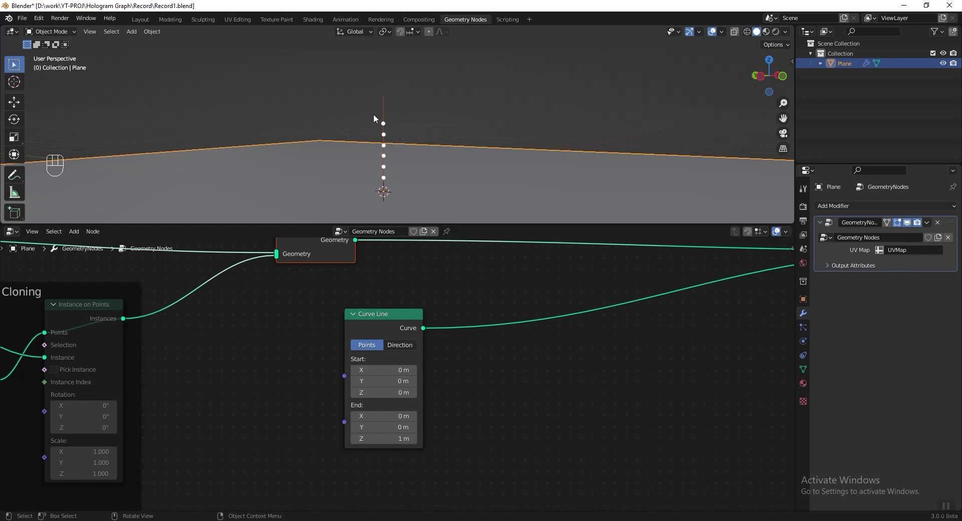
middle_click_drag(496, 375, 337, 370)
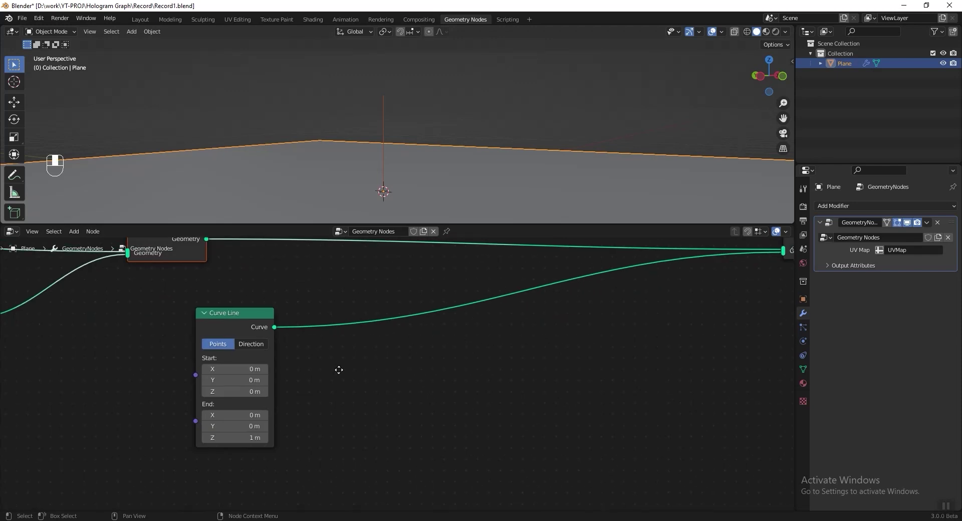
key("shift+a")
mouse_move(514, 347)
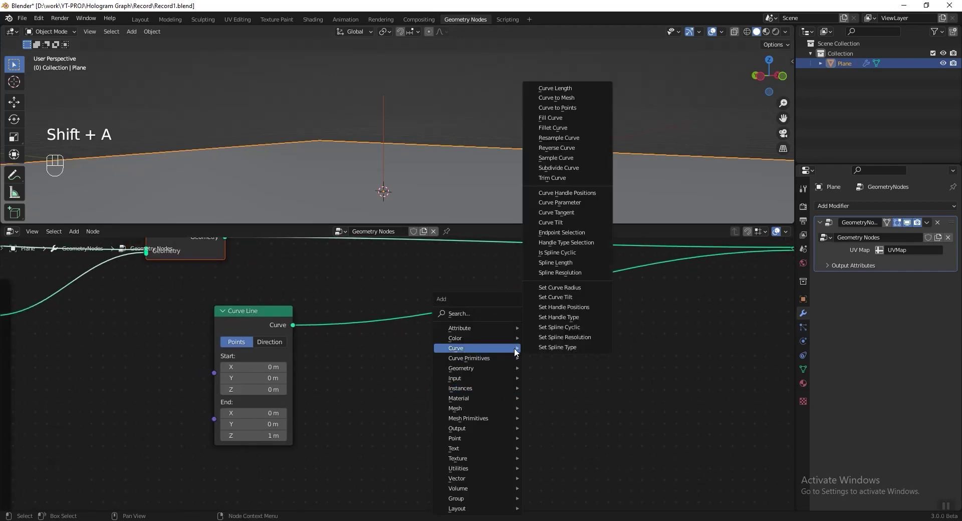
left_click(585, 137)
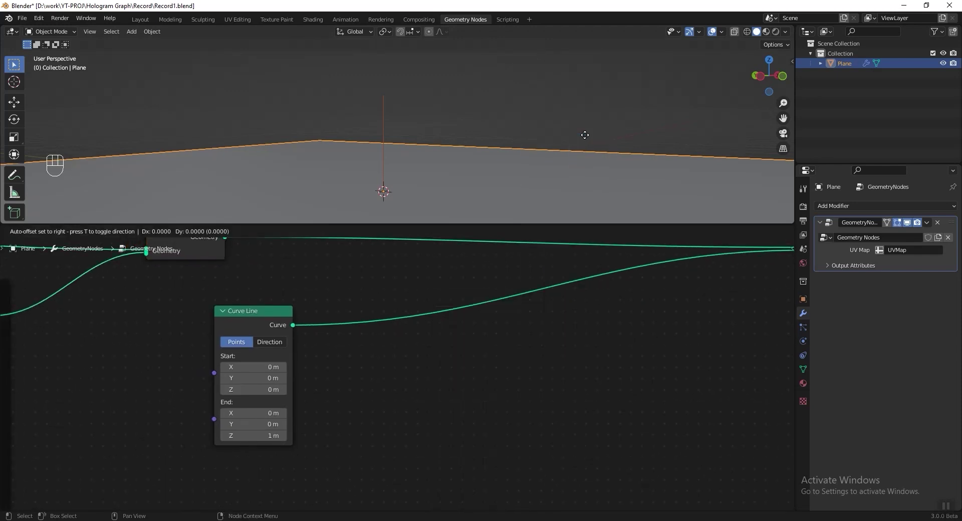
left_click(339, 306)
- Insert a Set Position node on the link after the Resample Curve node
middle_click_drag(396, 165, 373, 169)
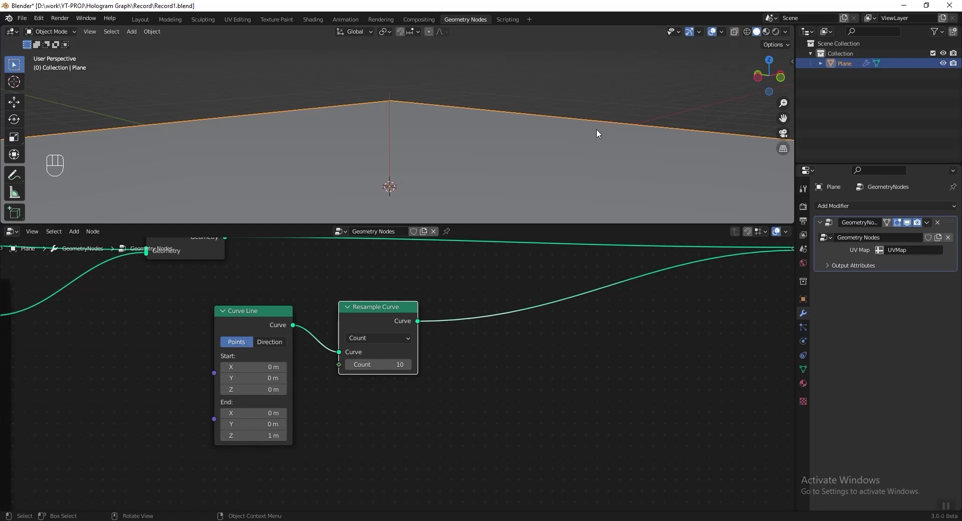
key("shift+a")
mouse_move(604, 368)
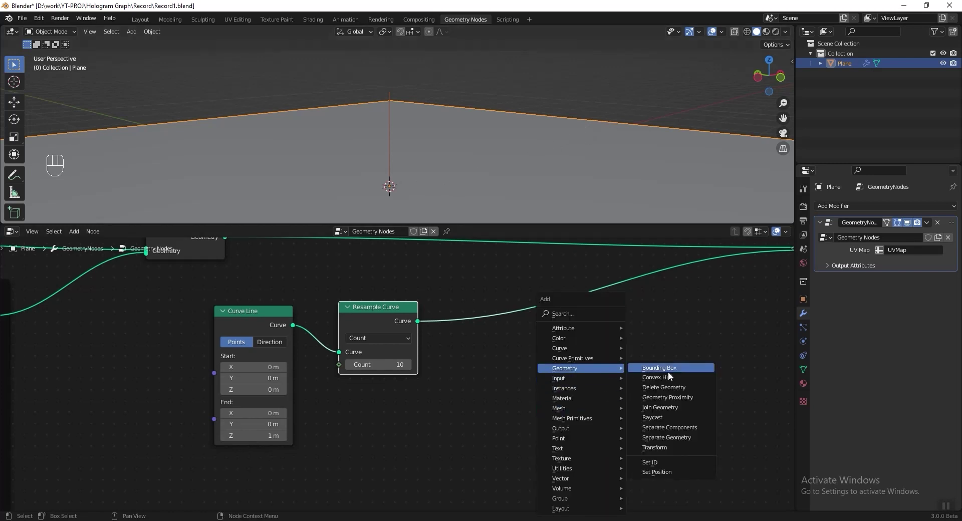
left_click(678, 471)
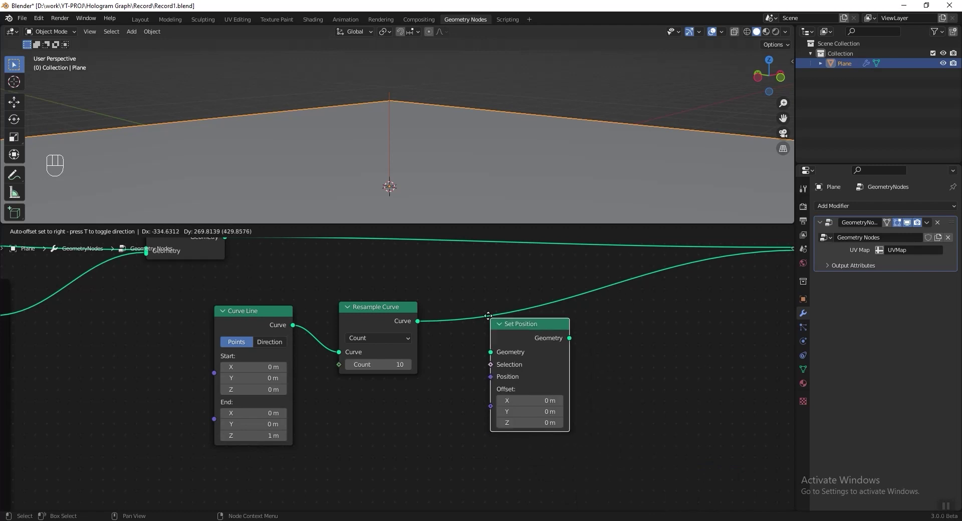
- Add an Index node and connect it to the Set Position node's Position input
key("shift+a")
mouse_move(692, 378)
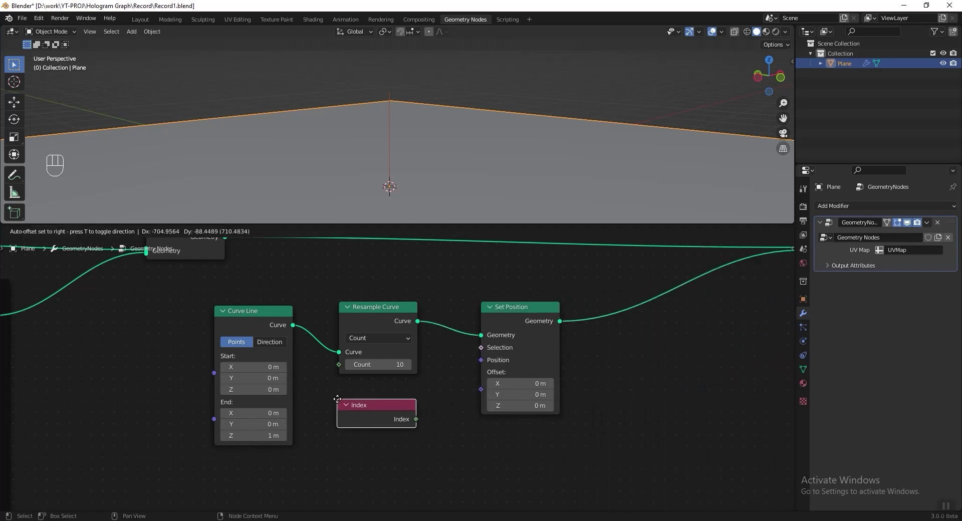
left_click(322, 408)
left_click_drag(416, 419, 481, 359)
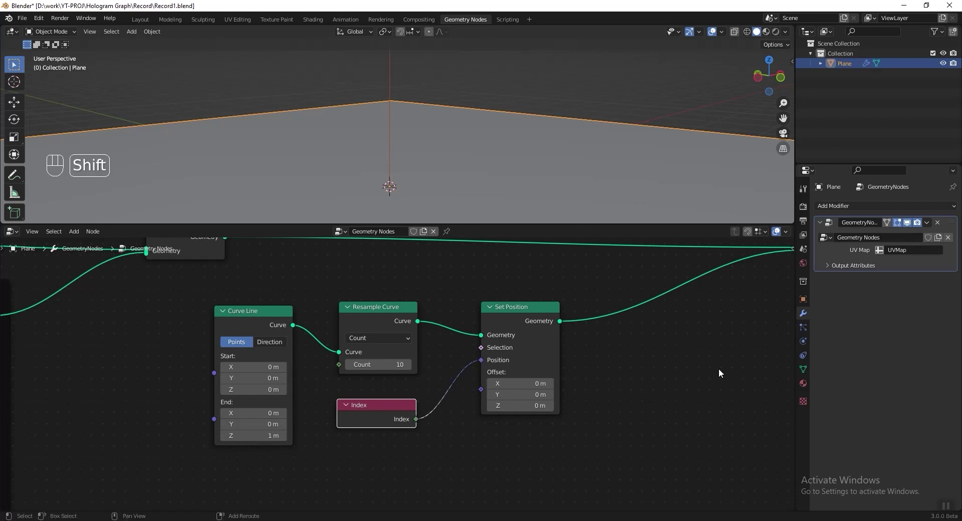
- Insert a Combine XYZ node between the Index node and the Set Position node's Position input
key("shift+a")
mouse_move(671, 470)
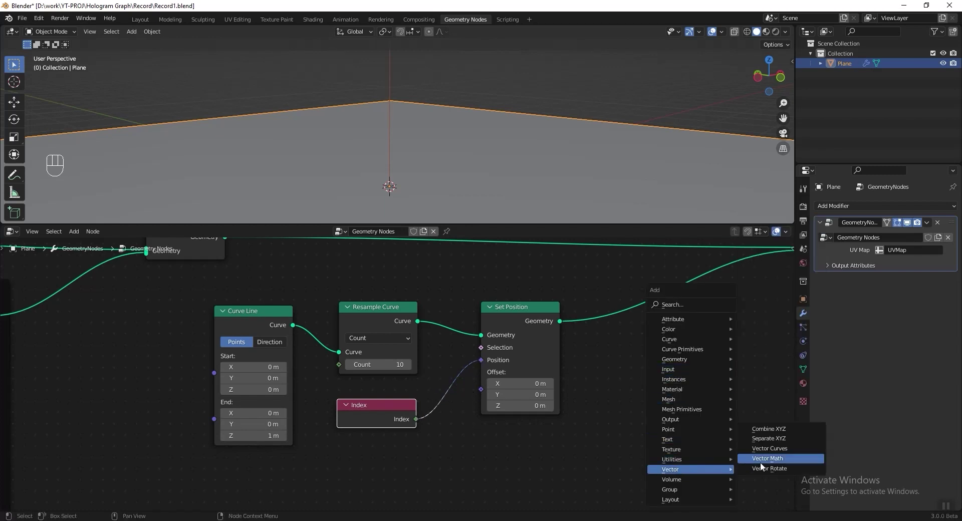
left_click(771, 428)
left_click(446, 396)
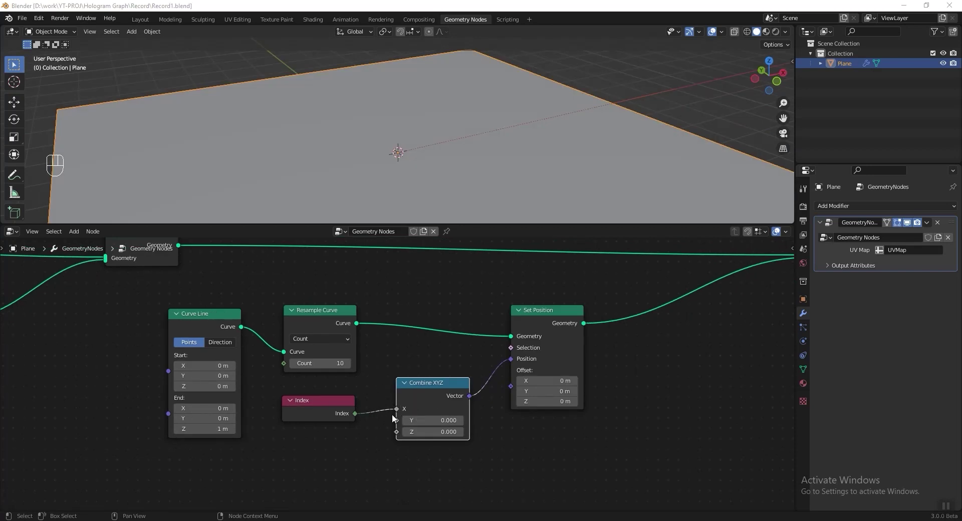
- Hide the X axis line in the viewport overlays
left_click(721, 32)
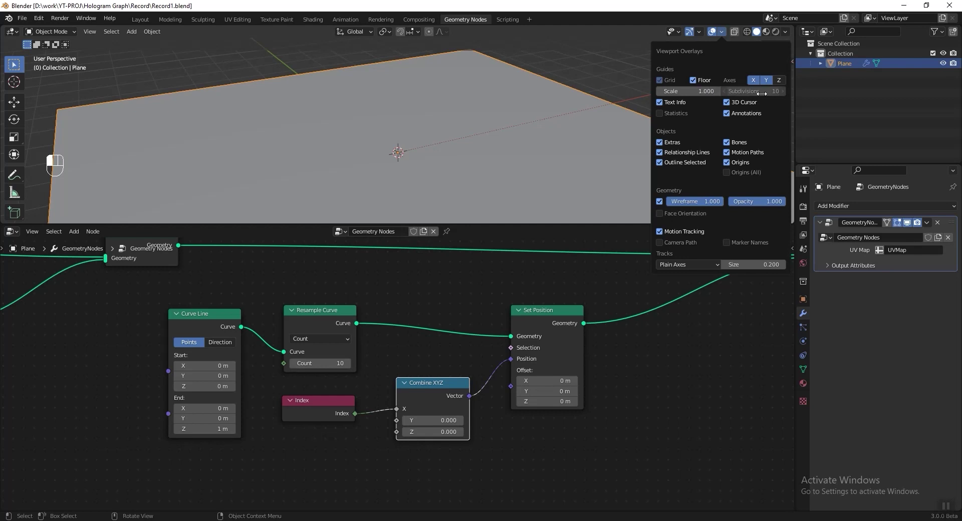
middle_click_drag(436, 163, 381, 150, "shift")
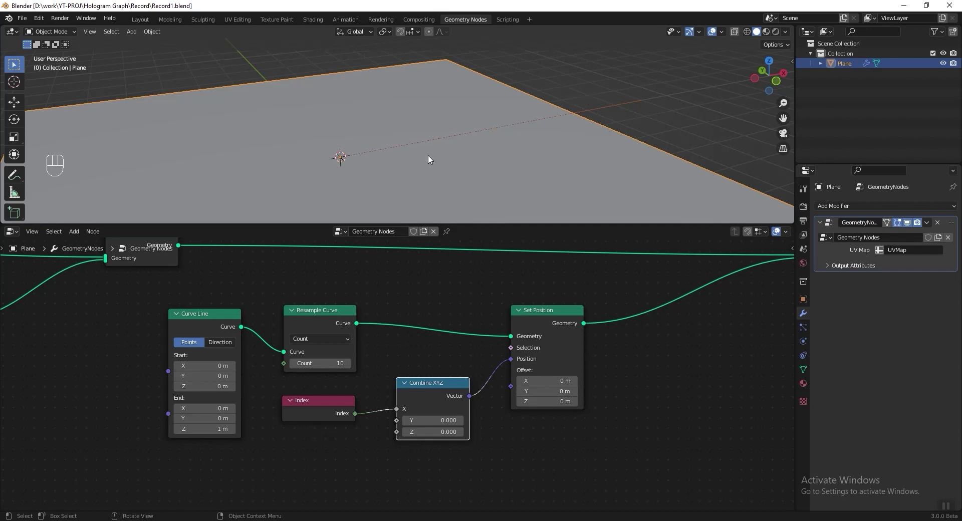
- Set the Resample Curve node's count to 50
scroll(416, 365, "up", 3)
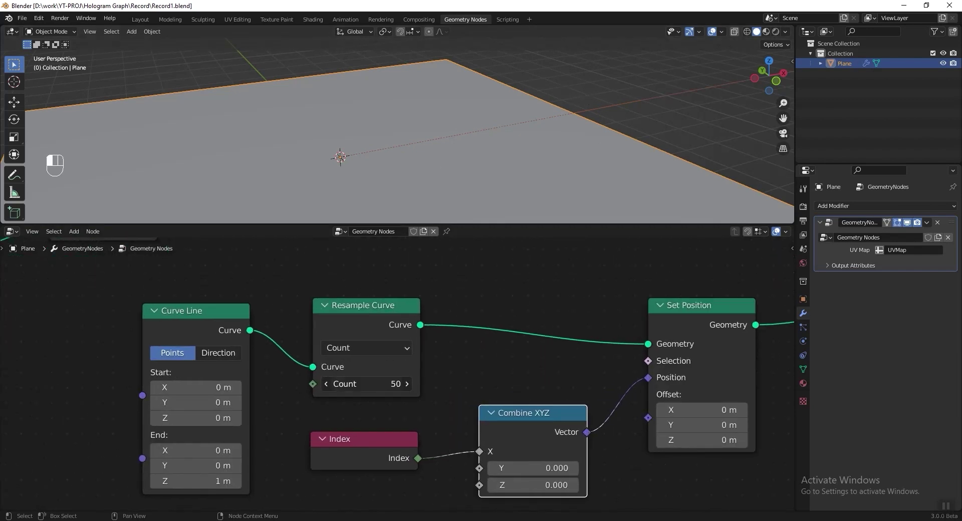
left_click(374, 381)
type("50")
key("Return")
scroll(359, 138, "down", 4)
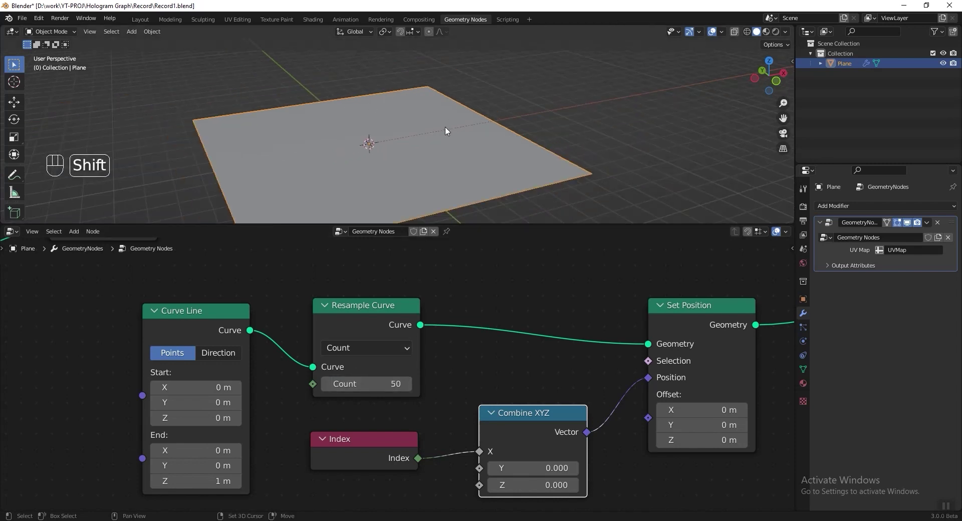
middle_click_drag(446, 131, 256, 145, "shift")
scroll(290, 155, "down", 3)
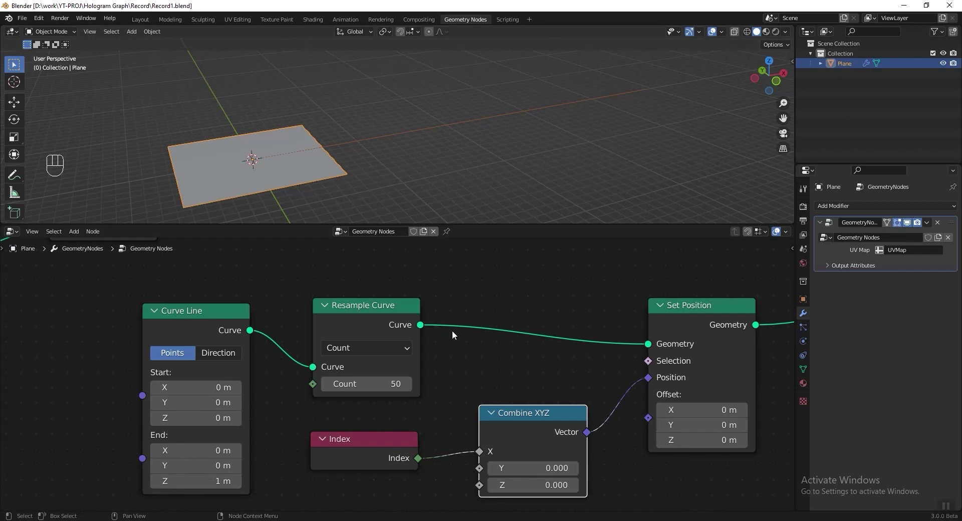
- Add a Noise Texture node driven by Index through its Vector input and connect its Color output to Combine XYZ's Z input
key("shift+a")
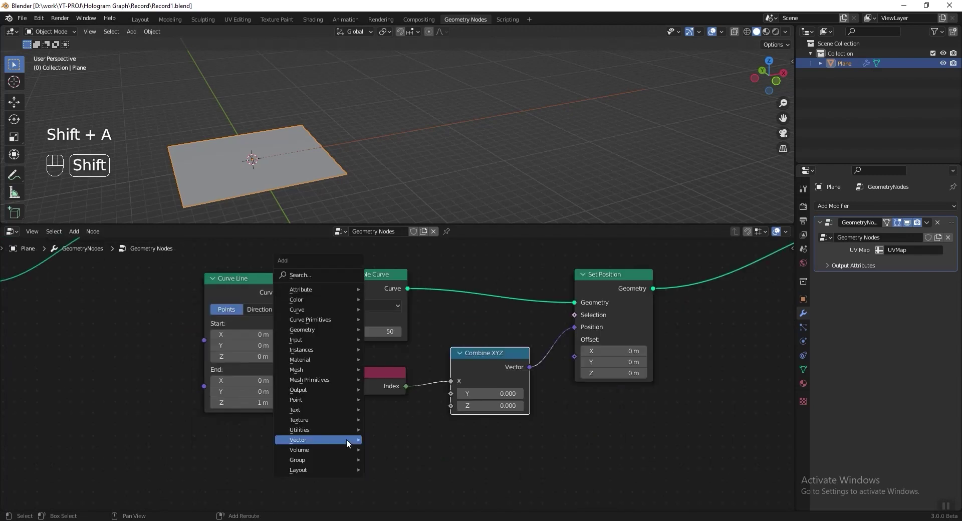
mouse_move(325, 420)
left_click(407, 387)
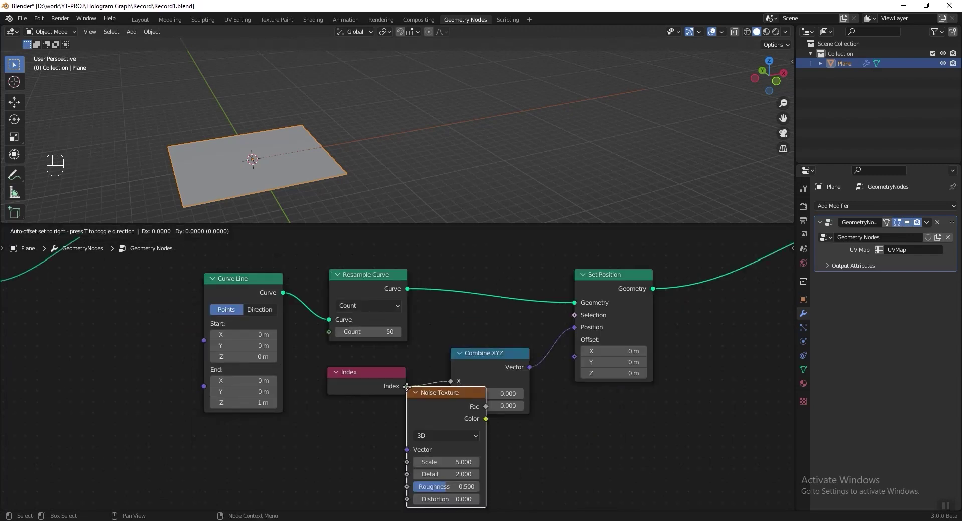
left_click(351, 424)
scroll(455, 425, "up", 2)
left_click_drag(454, 424, 476, 362)
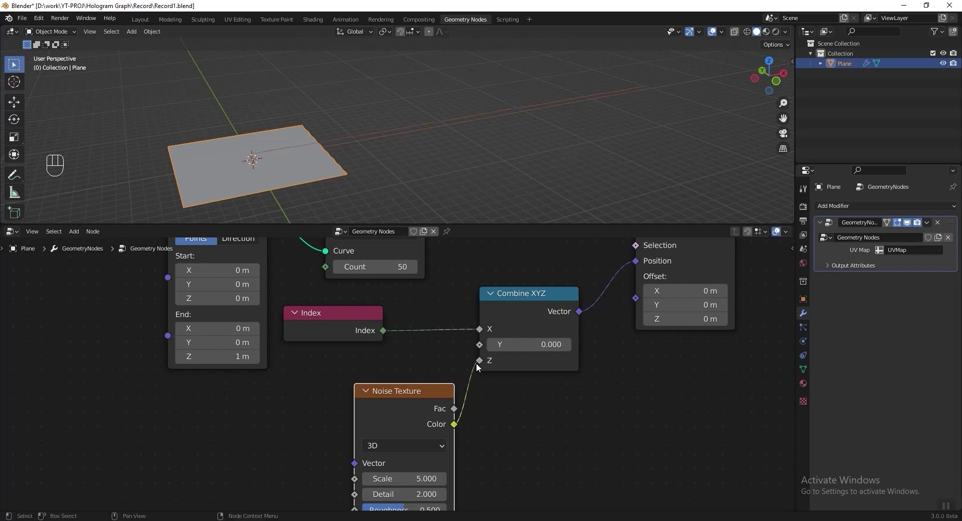
scroll(408, 174, "up", 3)
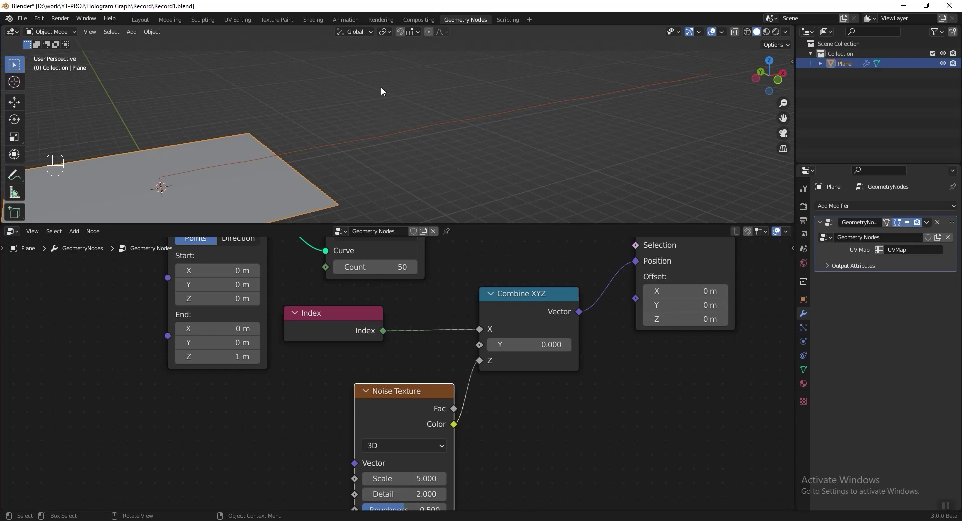
left_click_drag(383, 330, 338, 458)
- Spread out the Set Position, Combine XYZ and Noise Texture nodes and save the file
scroll(404, 326, "down", 3)
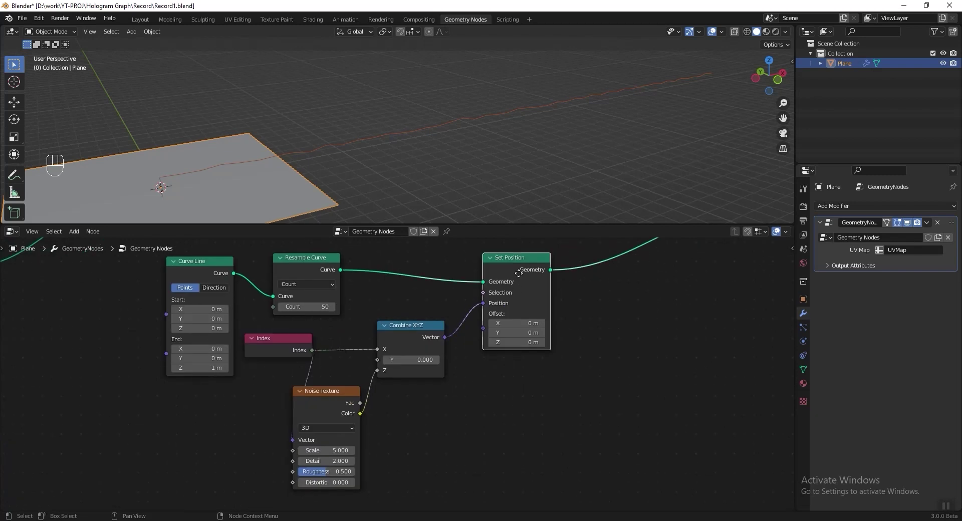
left_click_drag(514, 273, 594, 272)
left_click_drag(411, 325, 509, 304)
left_click_drag(325, 391, 363, 369)
key("ctrl+s")
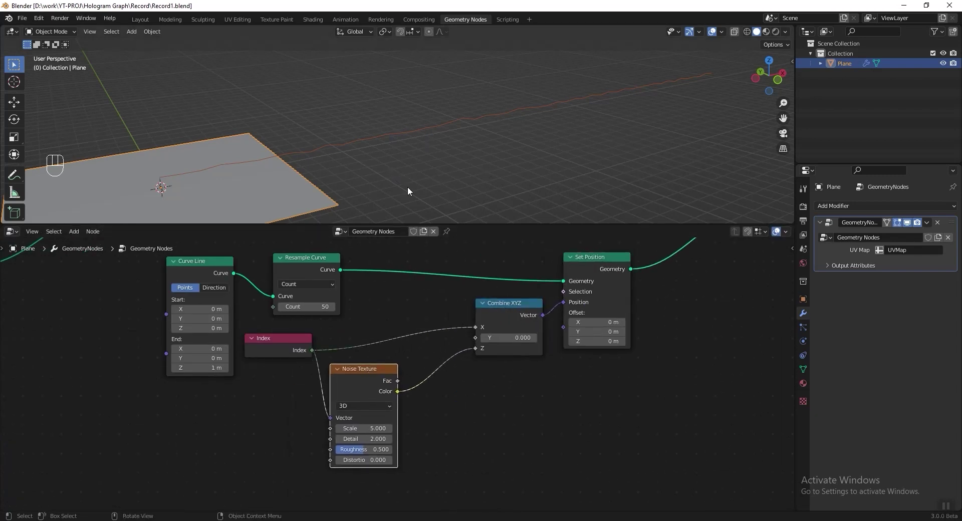
- Insert a Math node set to Multiply between the Noise Texture's Color output and Combine XYZ's Z input
middle_click_drag(522, 389, 473, 373)
scroll(473, 373, "up", 1)
key("shift+a")
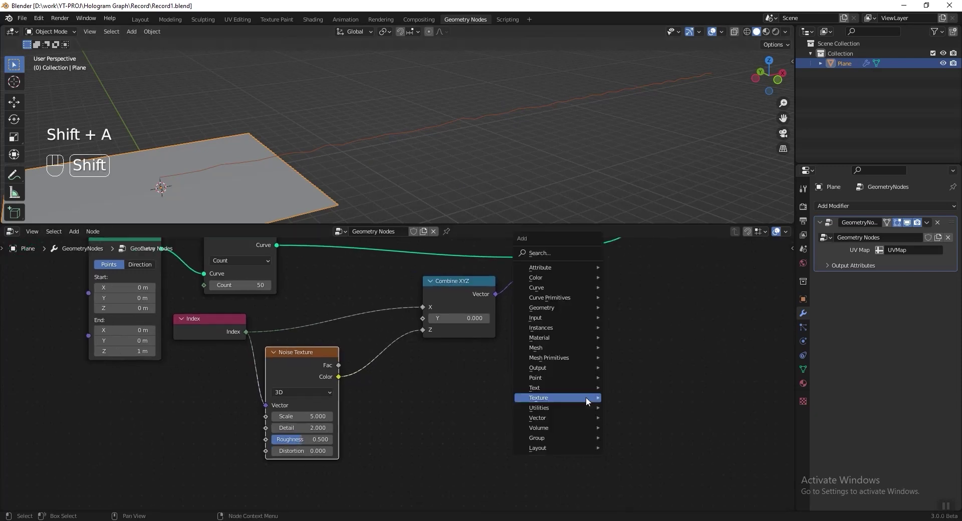
mouse_move(581, 408)
left_click(665, 380)
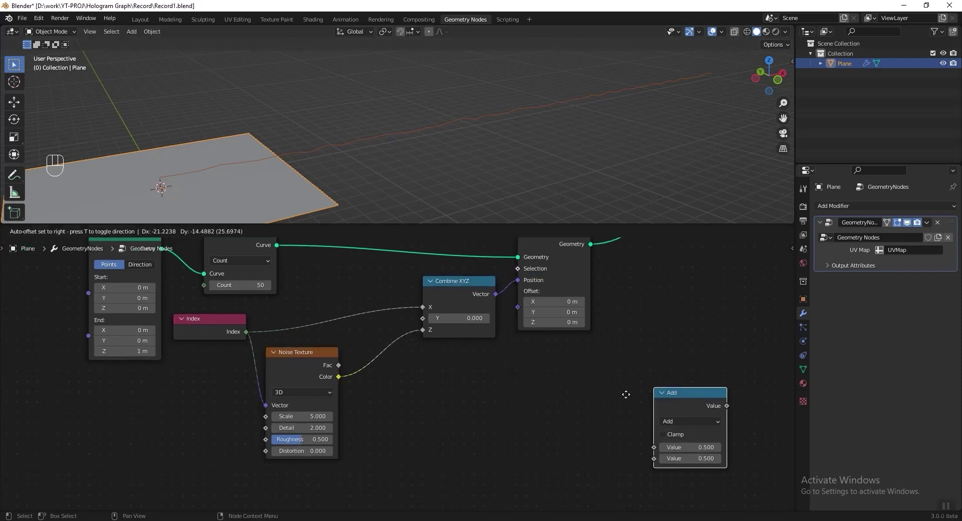
left_click(380, 340)
left_click(440, 374)
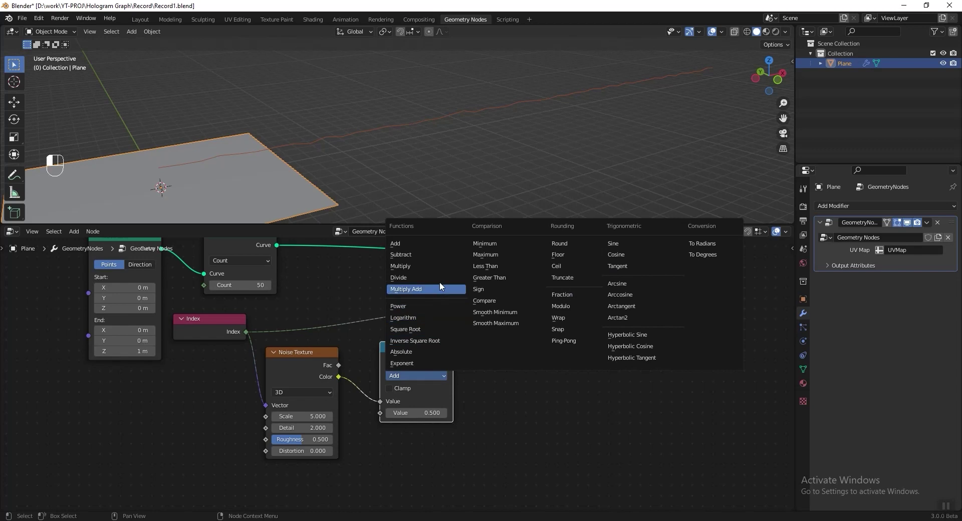
left_click(440, 269)
- Set the Multiply node's second value to 10
left_click(418, 413)
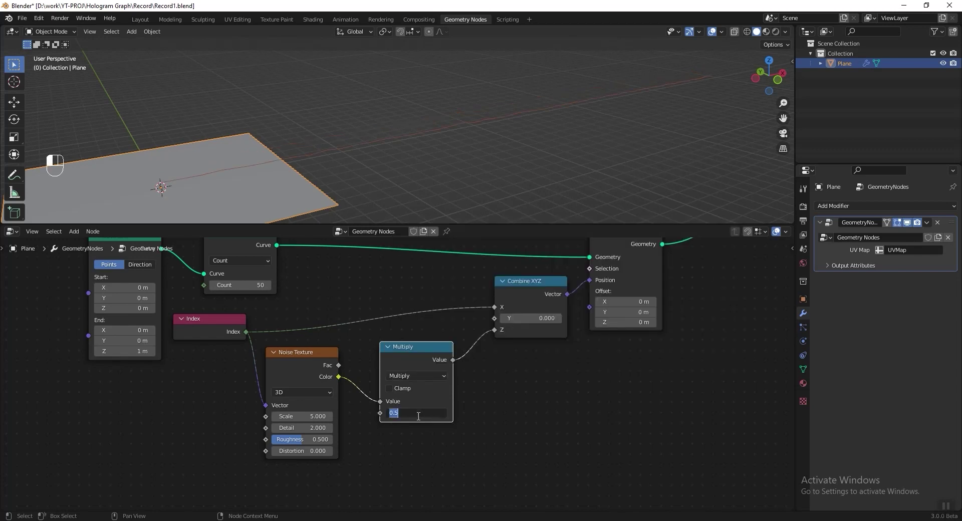
type("10")
key("Return")
scroll(431, 105, "down", 3)
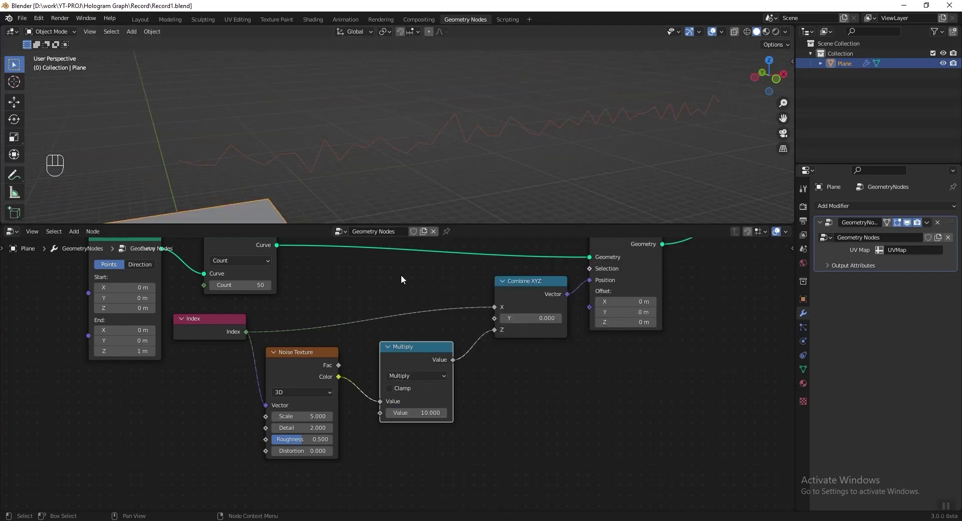
- Try a Noise Texture scale of 9.9
middle_click_drag(362, 388, 373, 362)
scroll(374, 366, "up", 1)
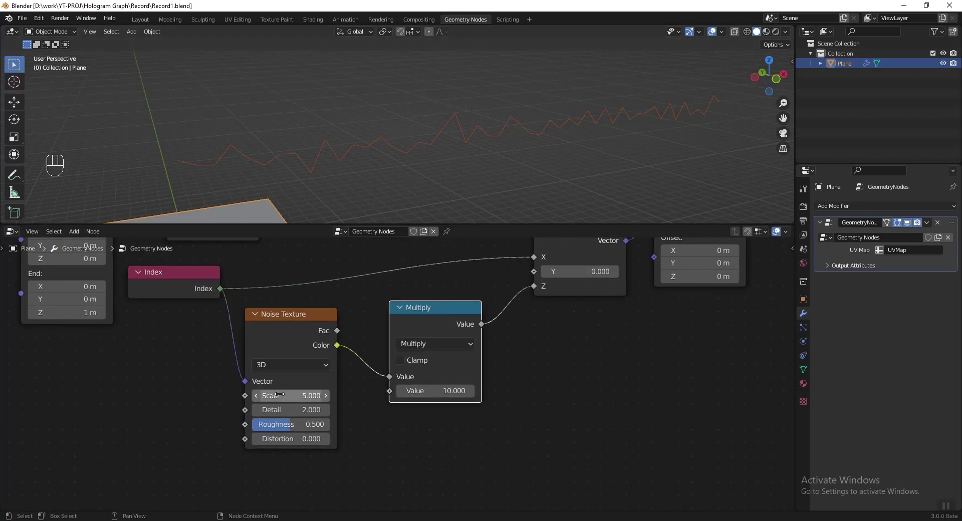
left_click_drag(277, 395, 283, 395)
left_click_drag(466, 401, 474, 424)
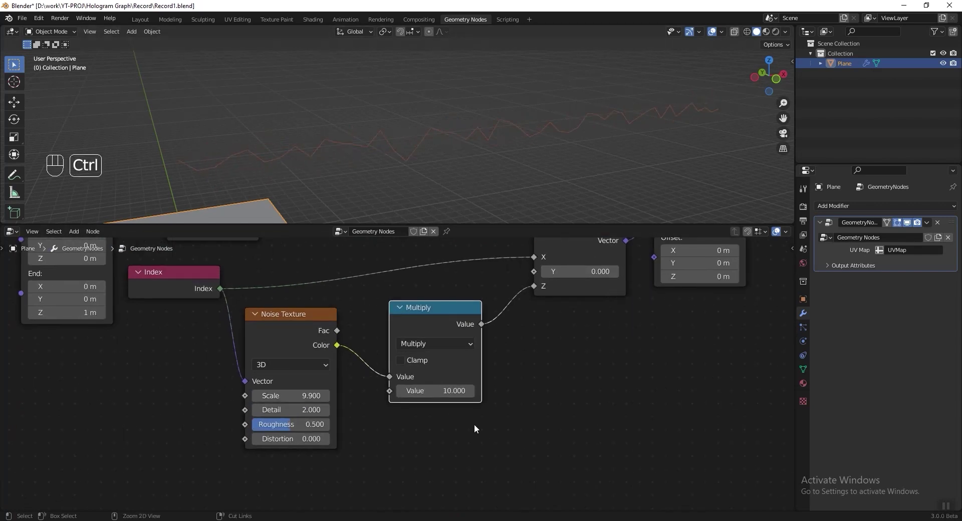
key("ctrl+z")
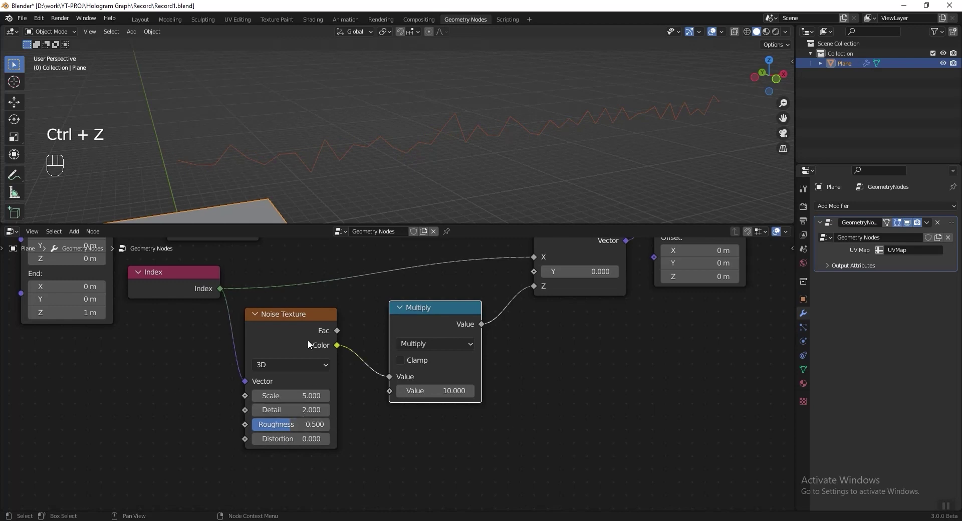
- Unmute the nodes in the Map, Numbers and Cloning frames with the first Join Geometry node, and switch the viewport to the front view
key("Home")
left_click_drag(95, 298, 482, 441)
key("m")
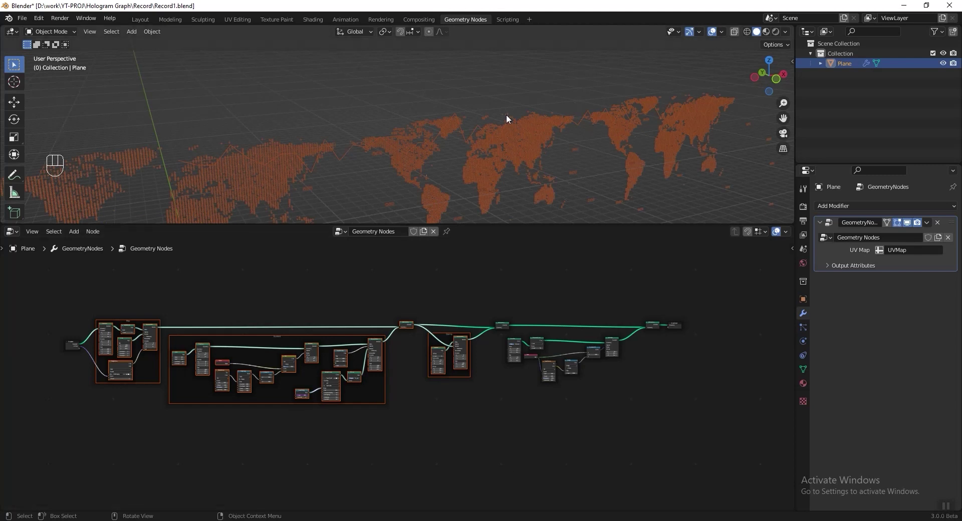
key("KP_1")
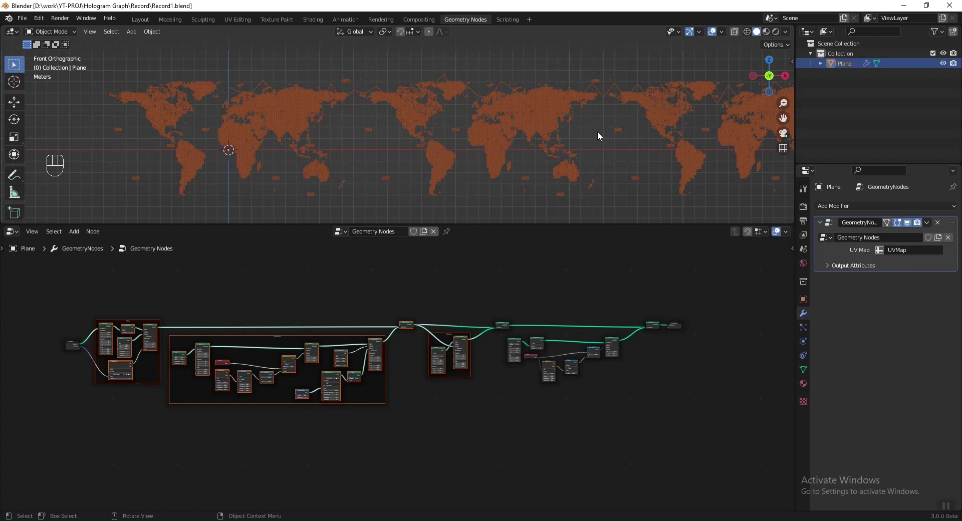
- Duplicate the Multiply node onto the link feeding Combine XYZ's Z input and change the copy's operation to Subtract
scroll(436, 386, "up", 8)
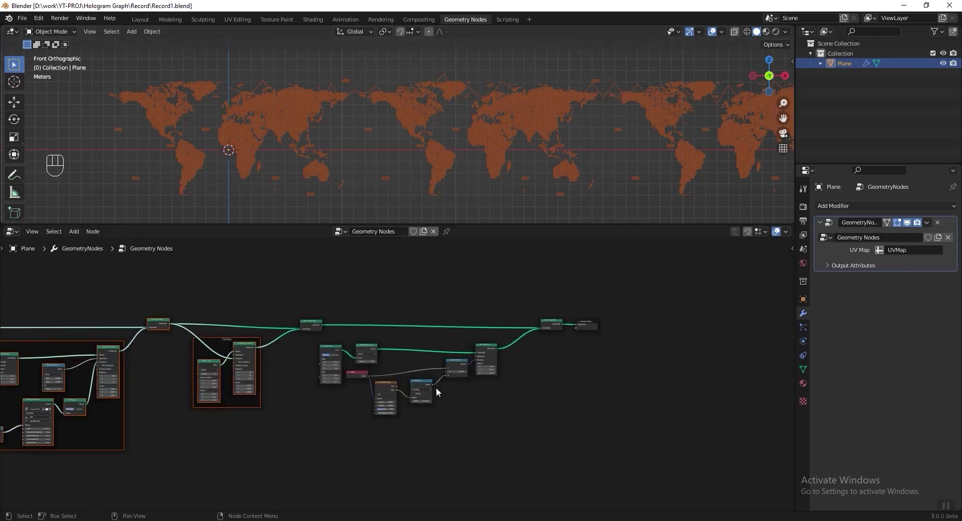
middle_click_drag(441, 381, 411, 359)
left_click(419, 394)
key("shift+d")
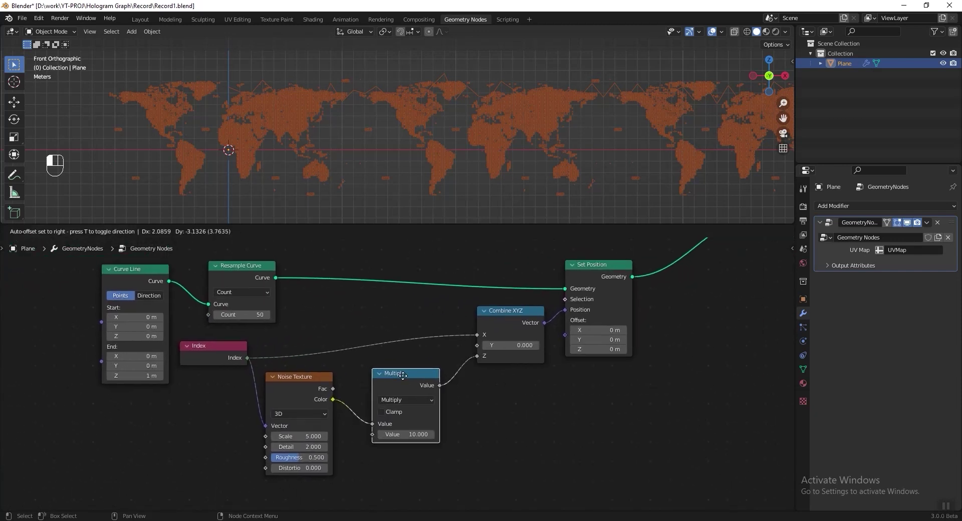
left_click(498, 368)
left_click(515, 389)
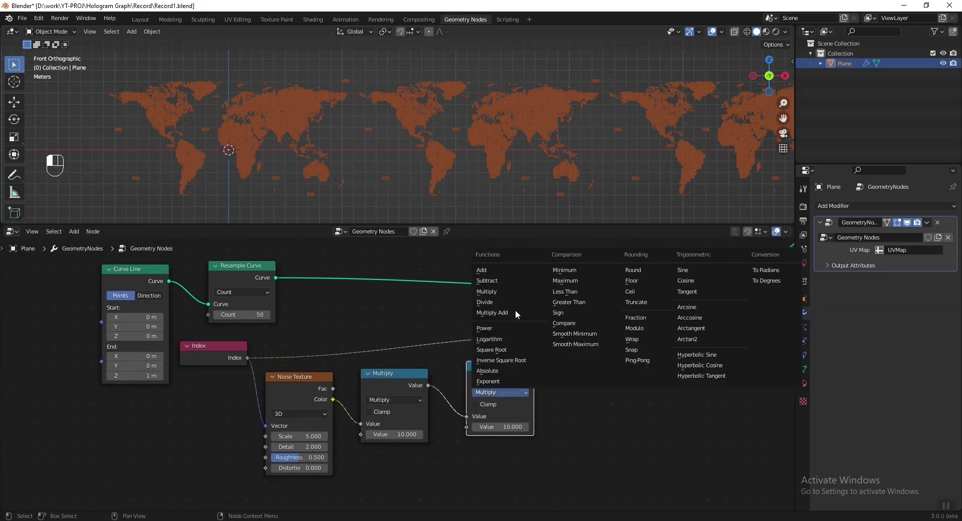
left_click(507, 278)
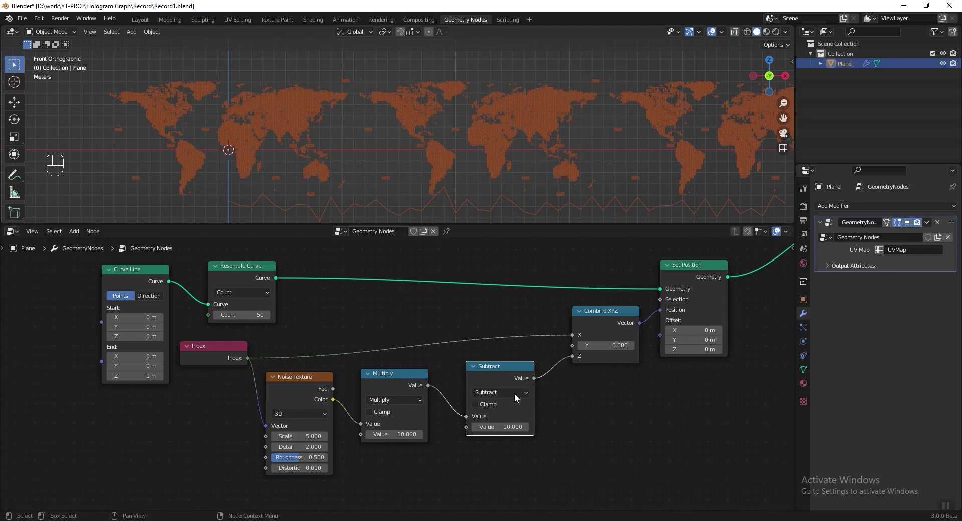
- Set the Subtract node's value to 3.6 and save the file
left_click_drag(504, 428, 473, 428)
left_click(504, 428)
type("3.6")
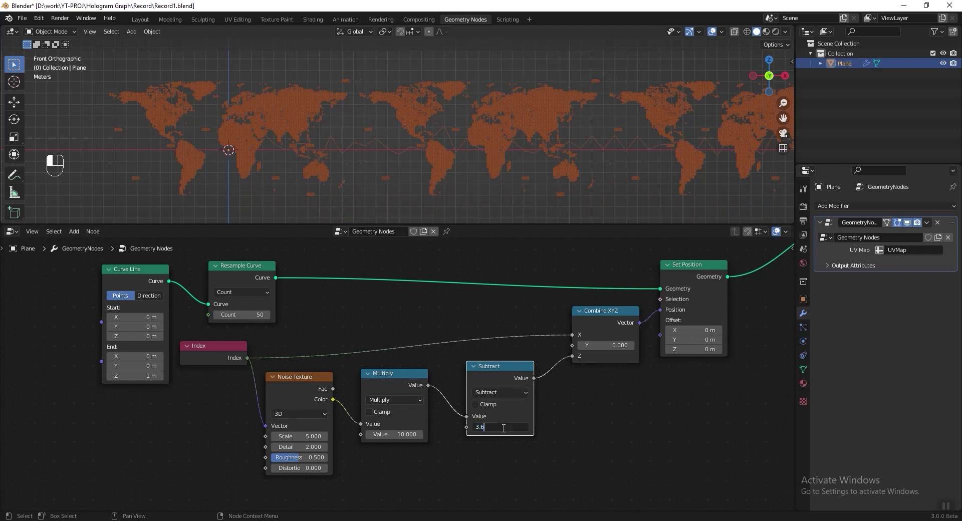
key("Return")
key("ctrl+s")
- Duplicate the Subtract node onto the link from Index to Combine XYZ's X input, set its value to 10, and save the file
key("shift+d")
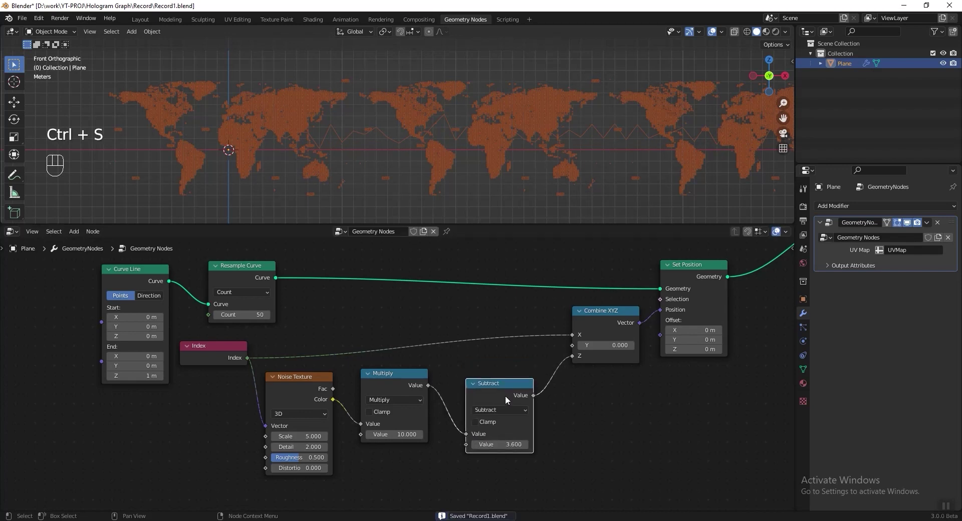
left_click(516, 275)
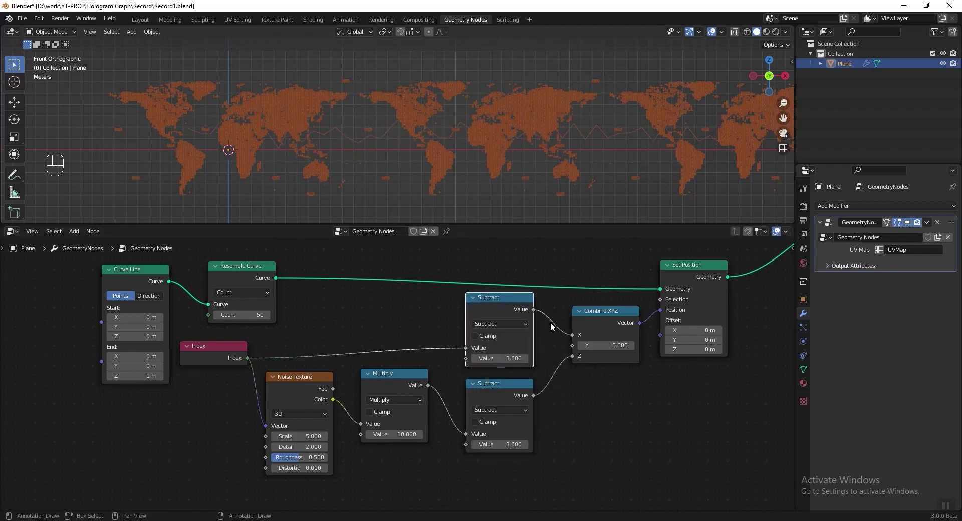
double_click(500, 358)
type("2.4")
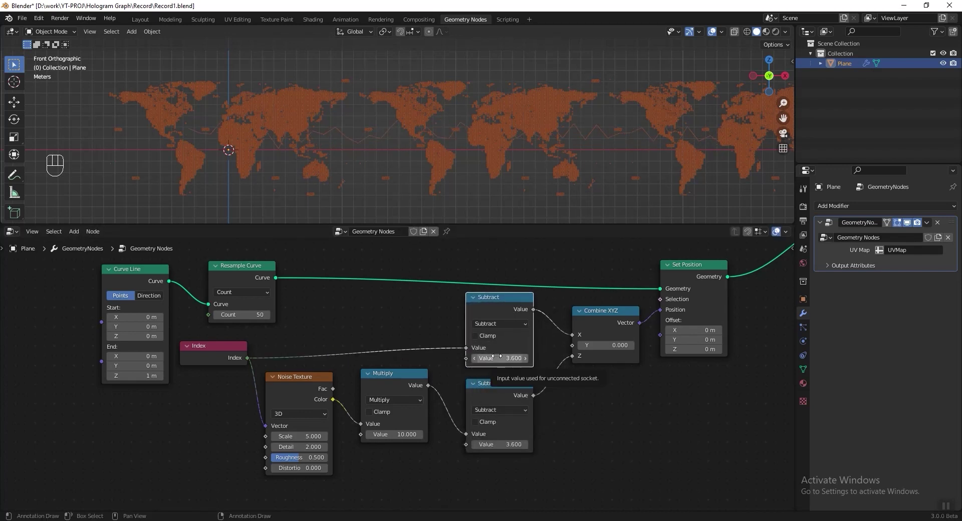
key("Return")
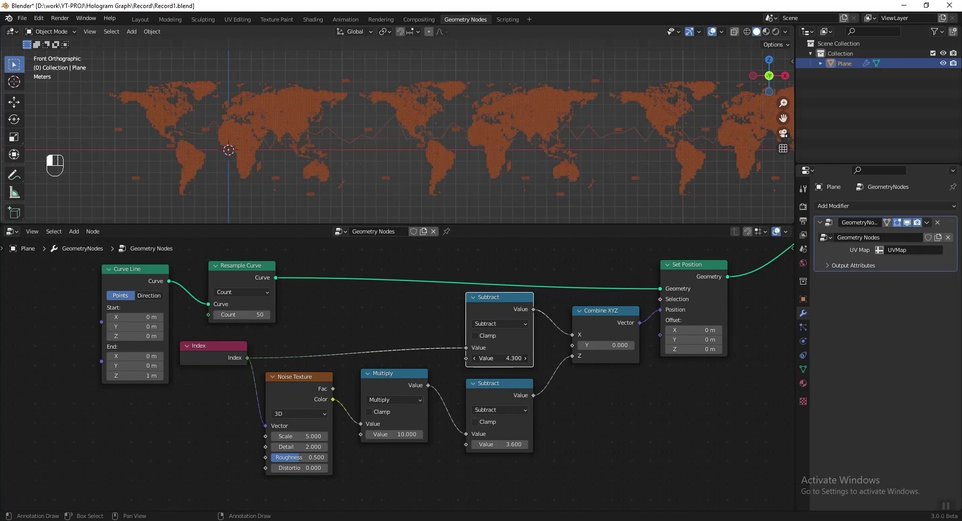
double_click(505, 359)
middle_click_drag(481, 165, 432, 205)
key("ctrl+s")
- Insert a Curve to Mesh node on the link between Set Position and the final Join Geometry node
middle_click_drag(675, 333, 409, 380)
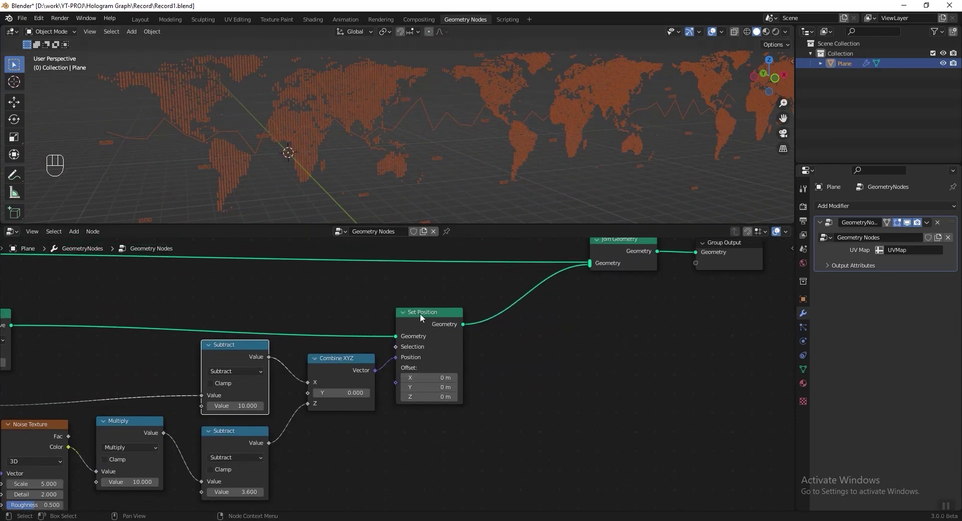
middle_click_drag(494, 329, 482, 340)
key("shift+a")
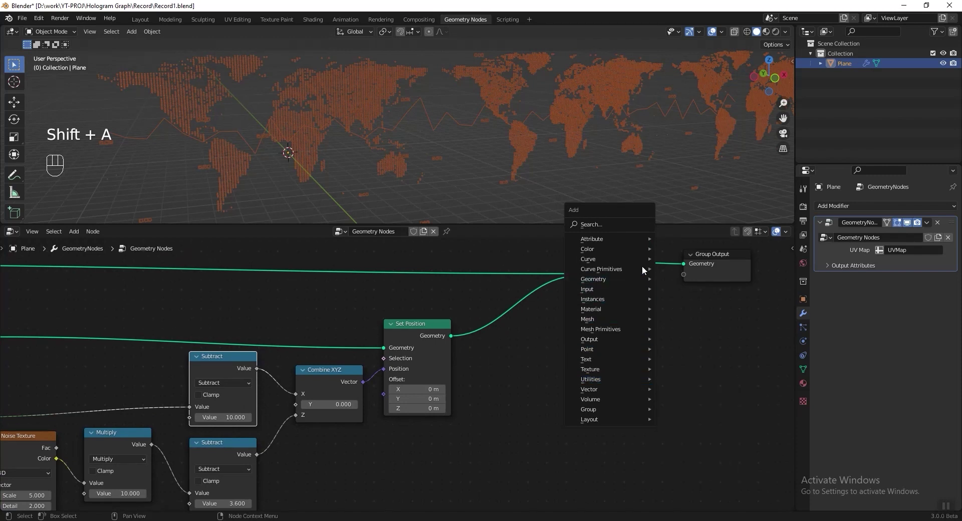
mouse_move(643, 260)
left_click(701, 267)
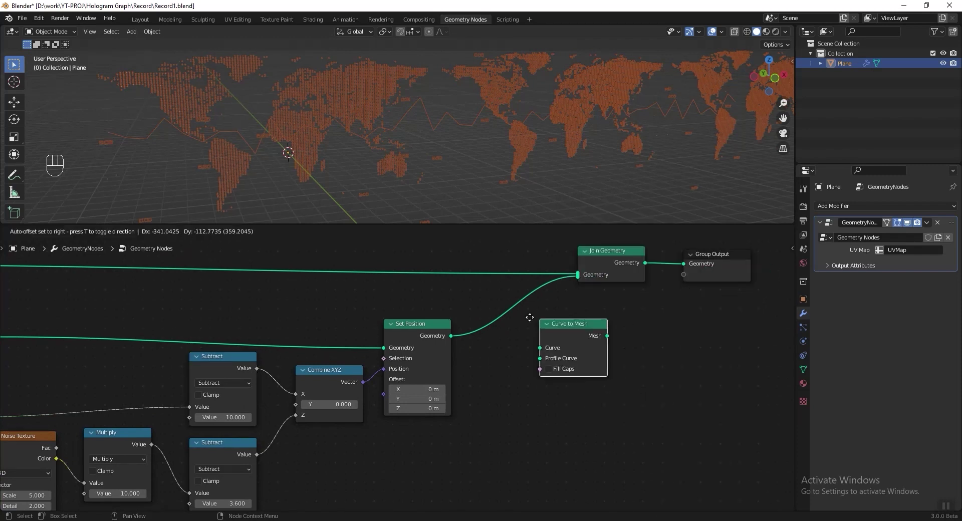
left_click(560, 308)
- Add a Quadrilateral curve node and connect its Curve output to Curve to Mesh's Profile Curve input
key("shift+a")
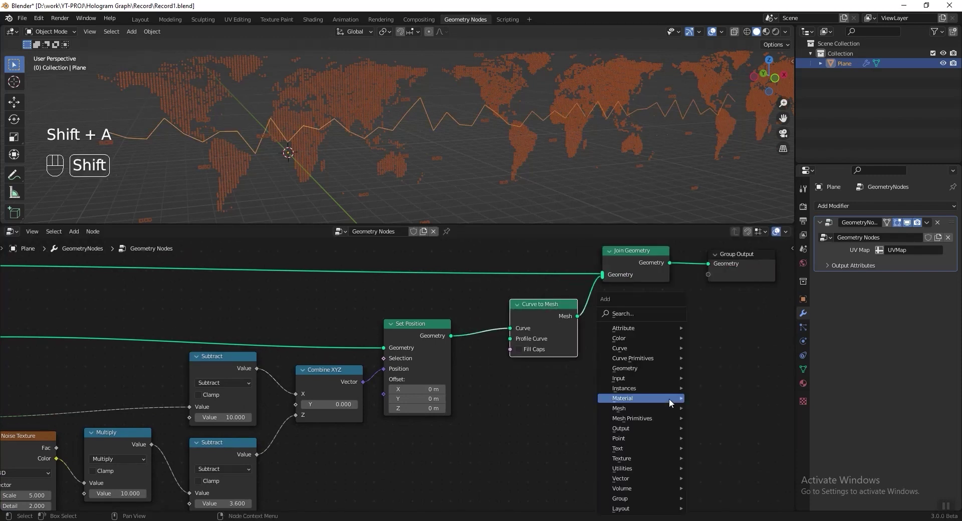
mouse_move(675, 360)
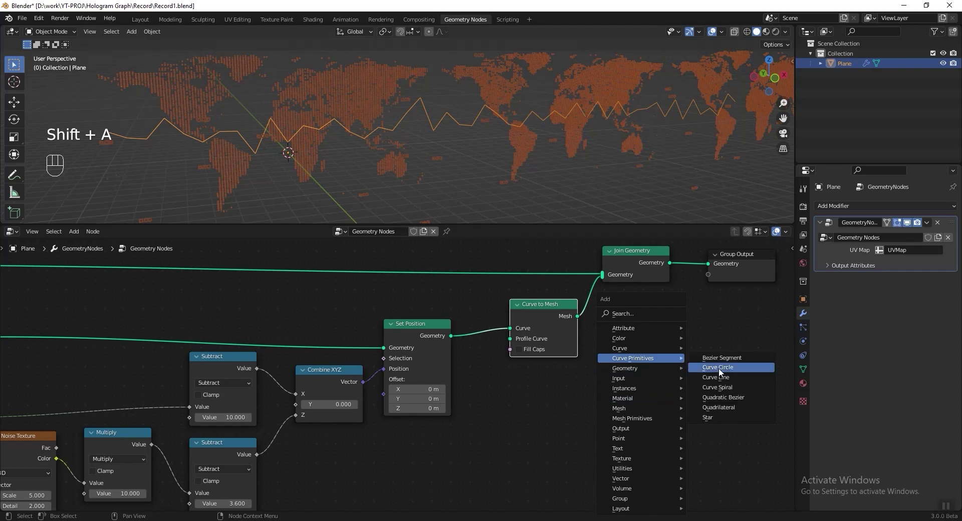
left_click(753, 404)
left_click(481, 383)
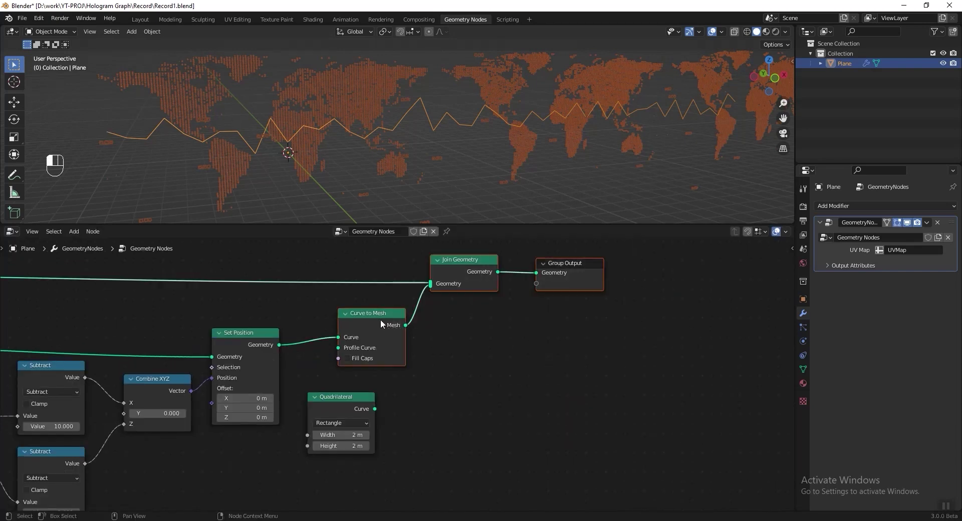
left_click_drag(380, 320, 451, 317)
scroll(408, 373, "up", 1)
left_click_drag(336, 401, 413, 341)
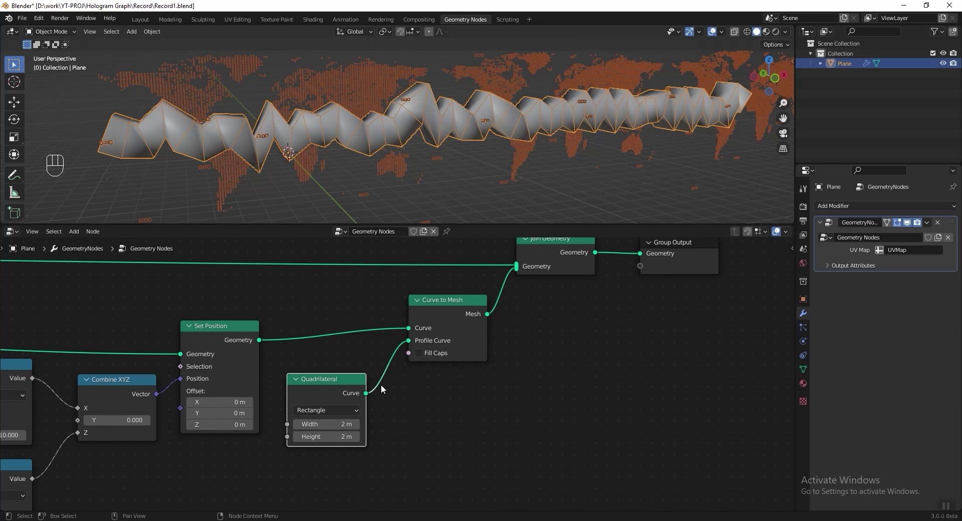
- Set both the width and height of the Quadrilateral profile to 0.02 m
double_click(317, 425)
key("BackSpace")
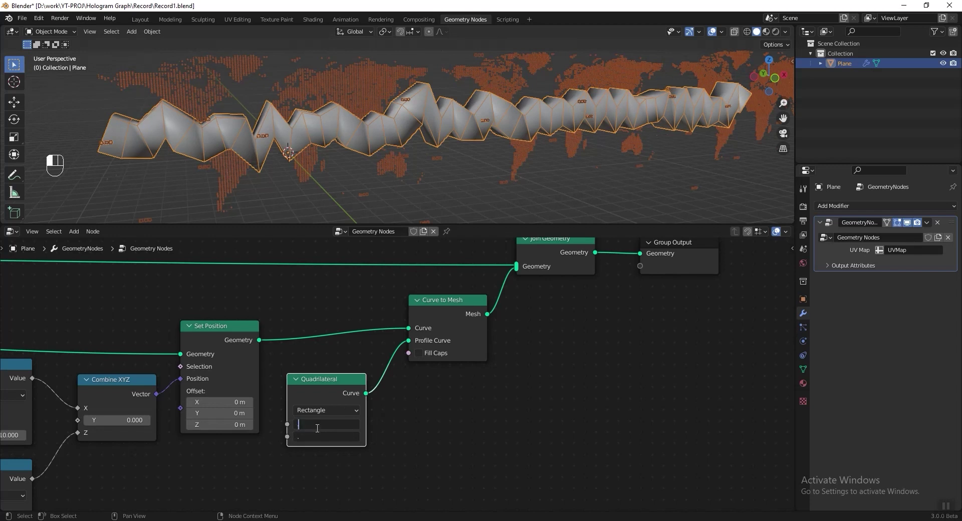
type(".02")
key("Return")
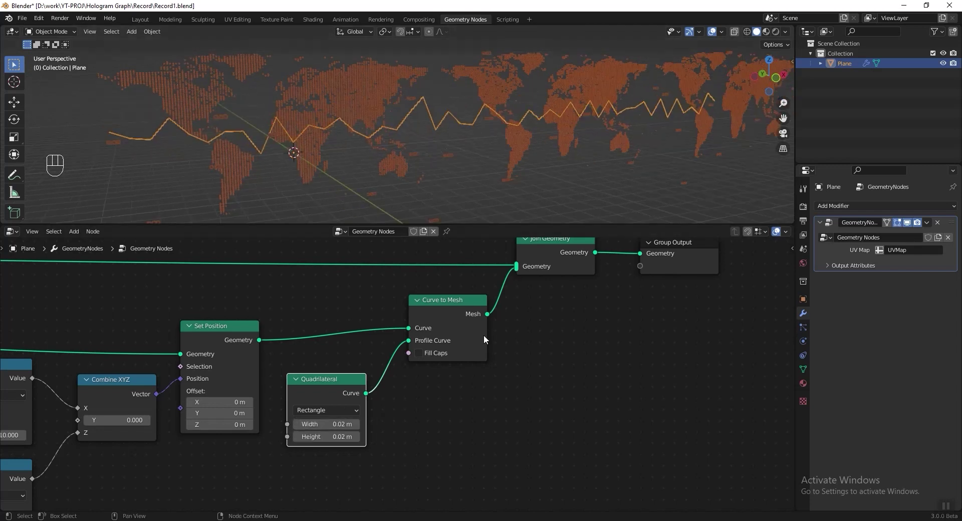
- Group the line graph nodes, from Curve Line through Curve to Mesh, in a frame labelled "Graph Line"
scroll(553, 326, "down", 4)
middle_click_drag(384, 381, 498, 362)
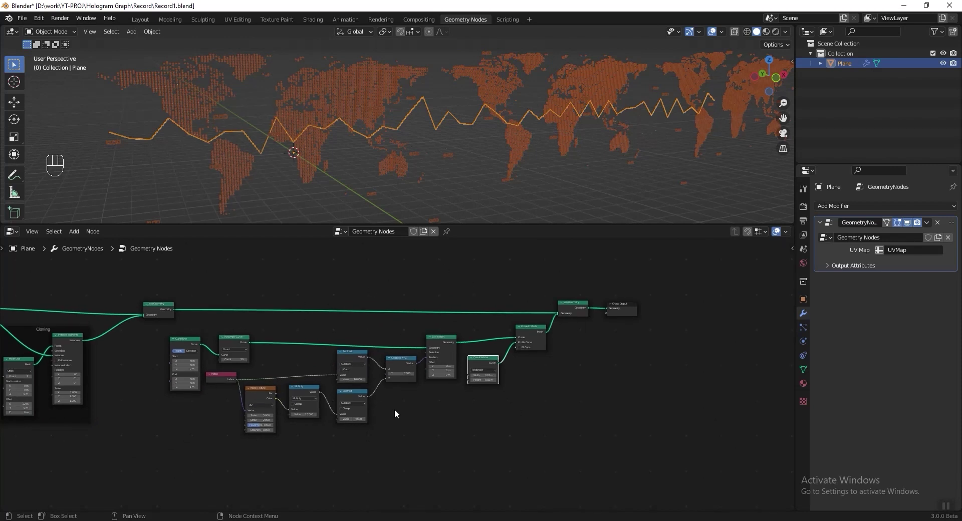
left_click_drag(188, 441, 529, 324)
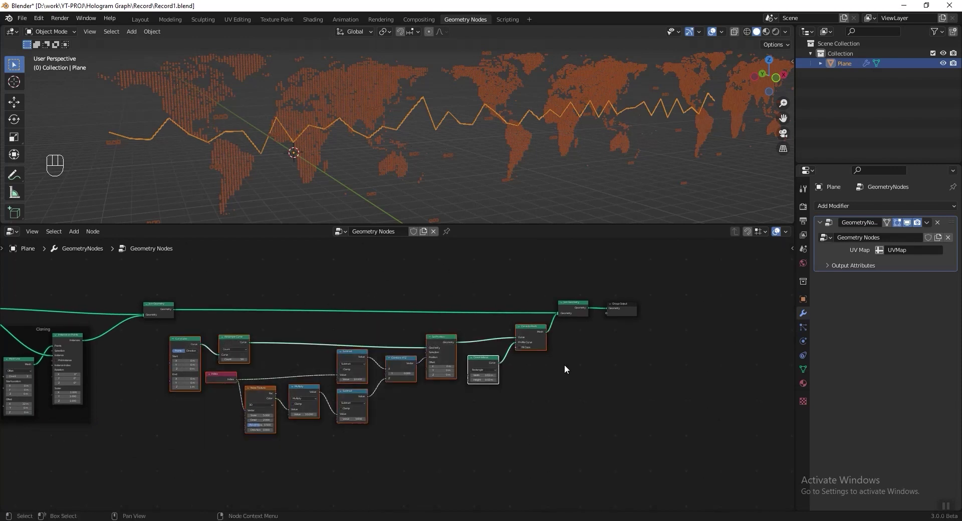
key("ctrl+j")
left_click(602, 405)
left_click(522, 417)
mouse_move(522, 397)
left_mouse_down()
mouse_move(518, 421)
mouse_move(524, 412)
left_mouse_up()
key("F2")
type("Graph Line")
key("Return")
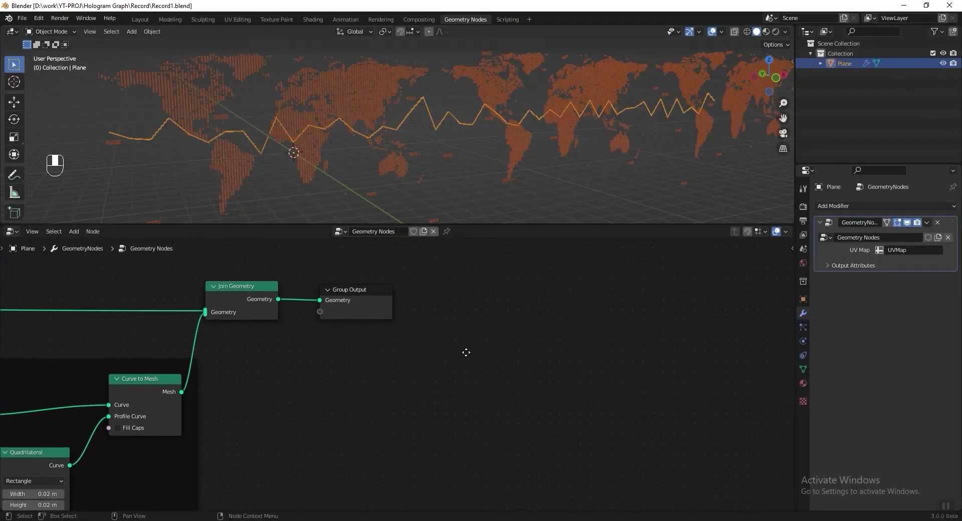
- Move Group Output farther along and duplicate the Join Geometry node onto the link just before it
left_click_drag(344, 297, 726, 288)
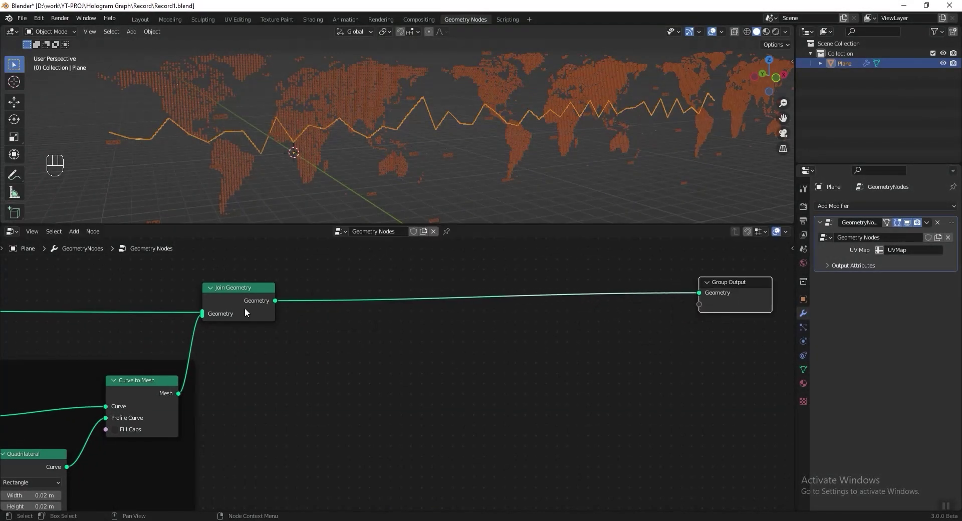
key("shift+d")
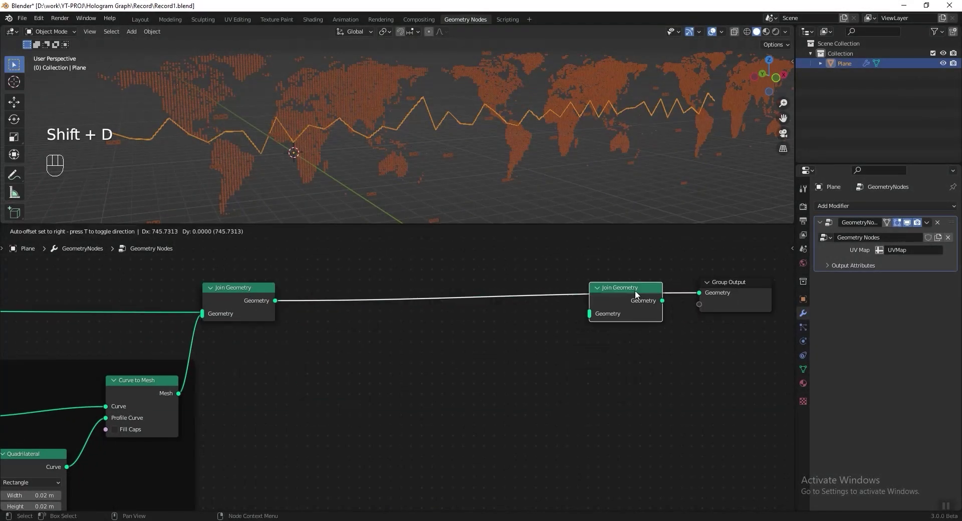
left_click(630, 291)
middle_click_drag(774, 255, 589, 272)
left_click_drag(441, 314, 598, 302)
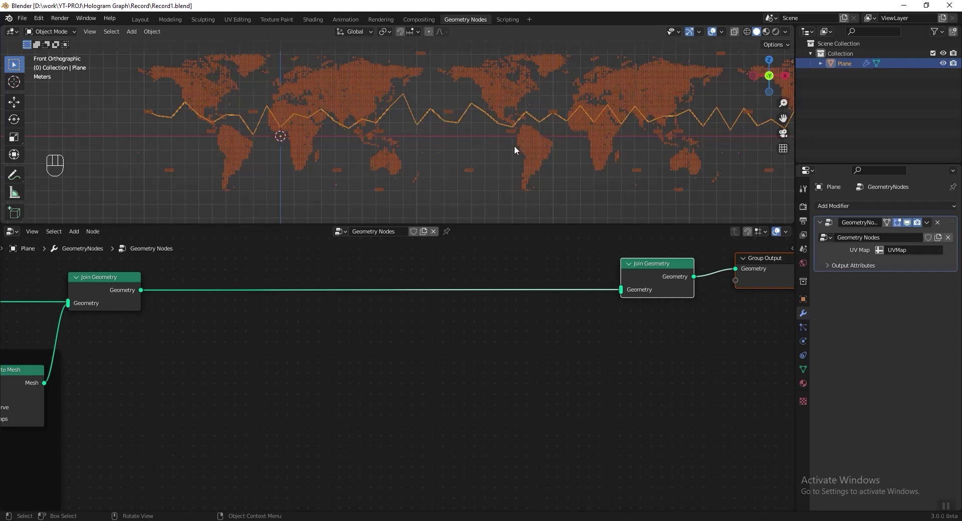
- Add an Instance on Points node and connect its Instances output to the new Join Geometry node
key("shift+a")
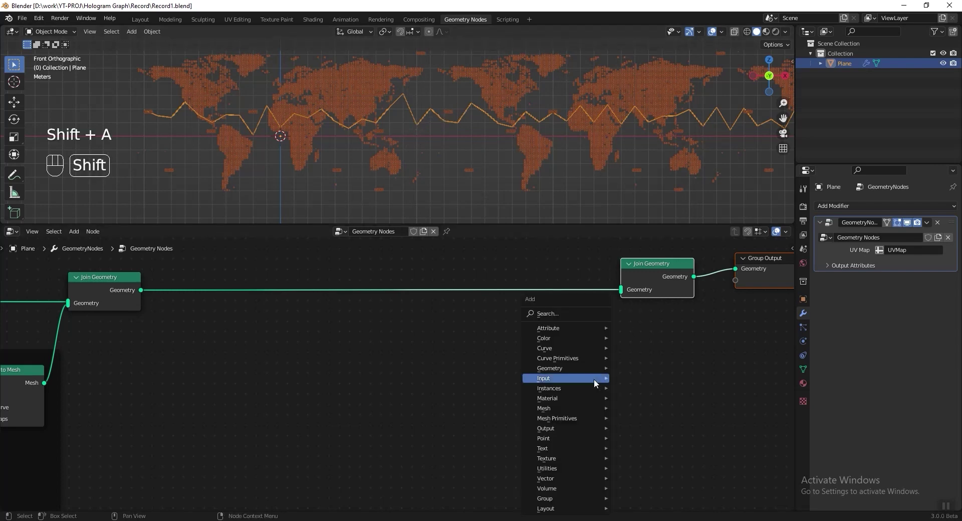
mouse_move(591, 388)
left_click(681, 387)
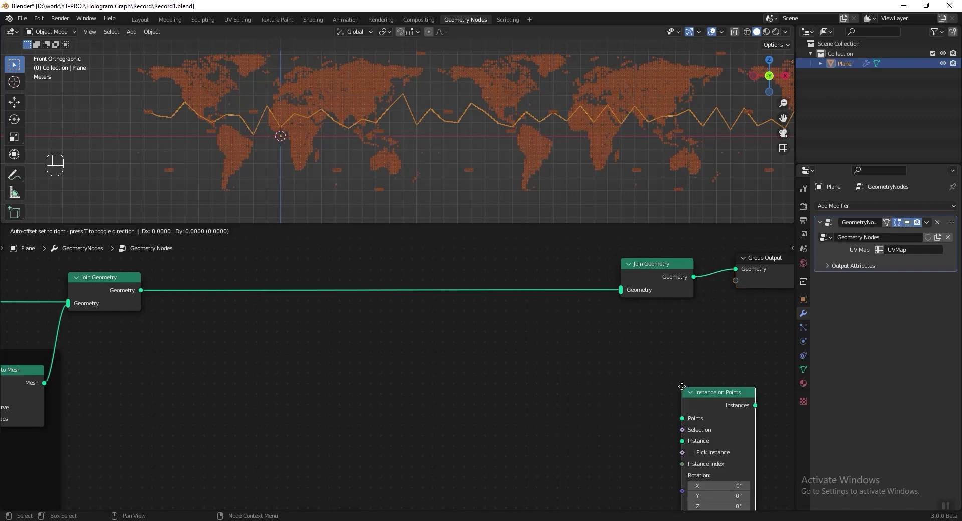
left_click(452, 338)
left_click_drag(527, 354, 621, 291)
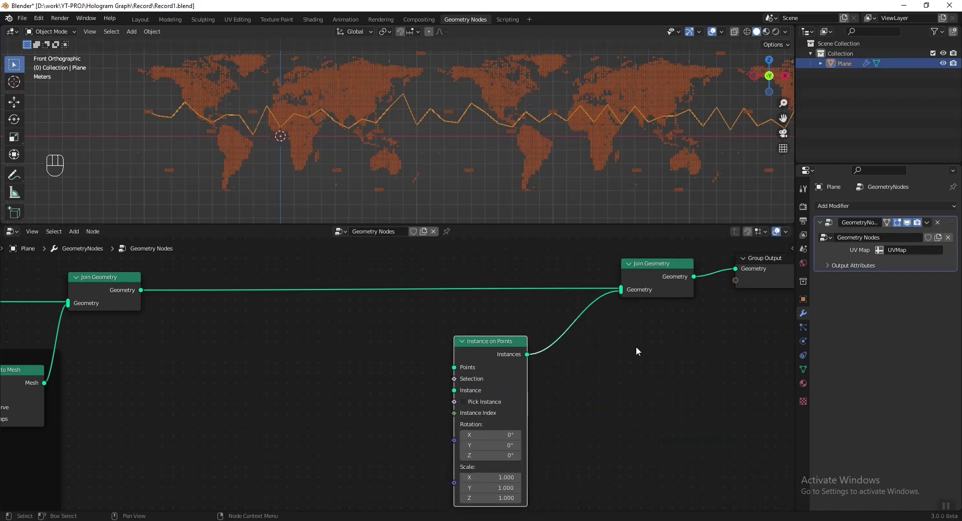
- Connect the Geometry output of Set Position in the Graph Line frame to Instance on Points' Points input
scroll(412, 344, "down", 5)
middle_click_drag(283, 373, 458, 359)
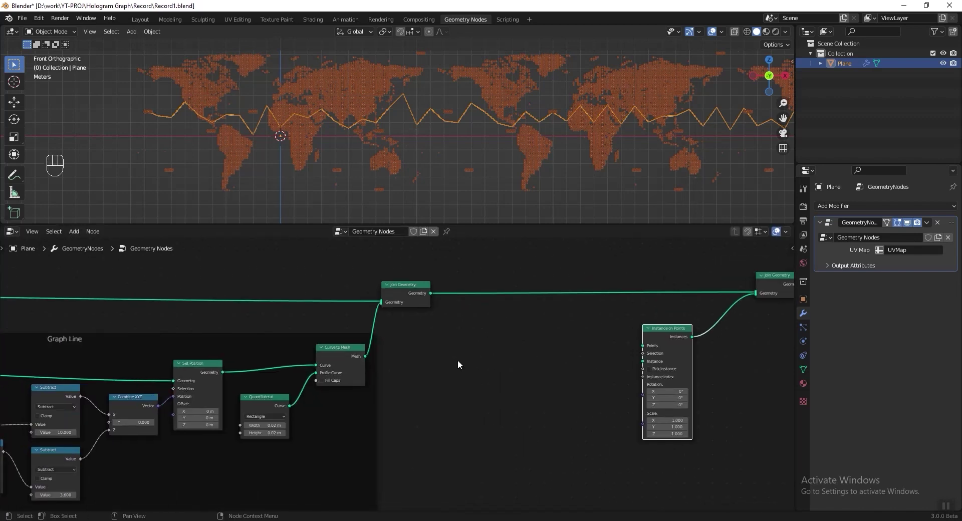
middle_click_drag(228, 347, 202, 319)
scroll(193, 333, "up", 3)
left_click_drag(188, 335, 190, 330)
mouse_move(199, 341)
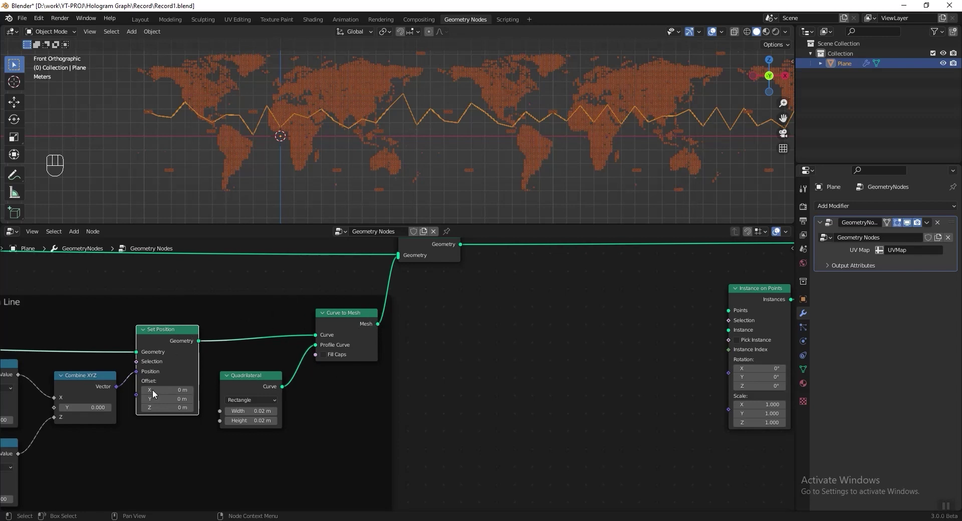
left_click_drag(198, 340, 214, 347)
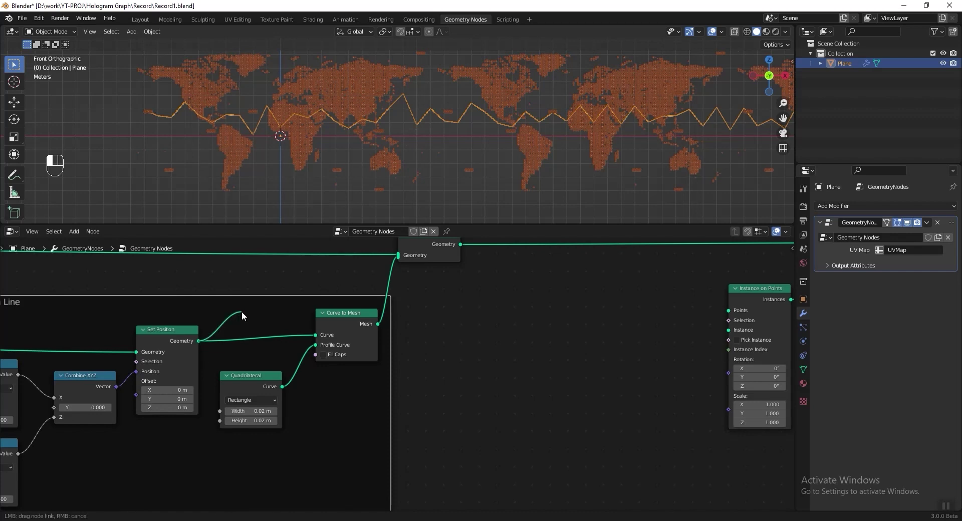
left_click_drag(242, 313, 728, 312)
- Add a Cube mesh primitive node and connect its Mesh output to Instance on Points' Instance input
key("shift+a")
mouse_move(702, 398)
left_click(741, 408)
left_click(335, 380)
left_click_drag(409, 395, 480, 339)
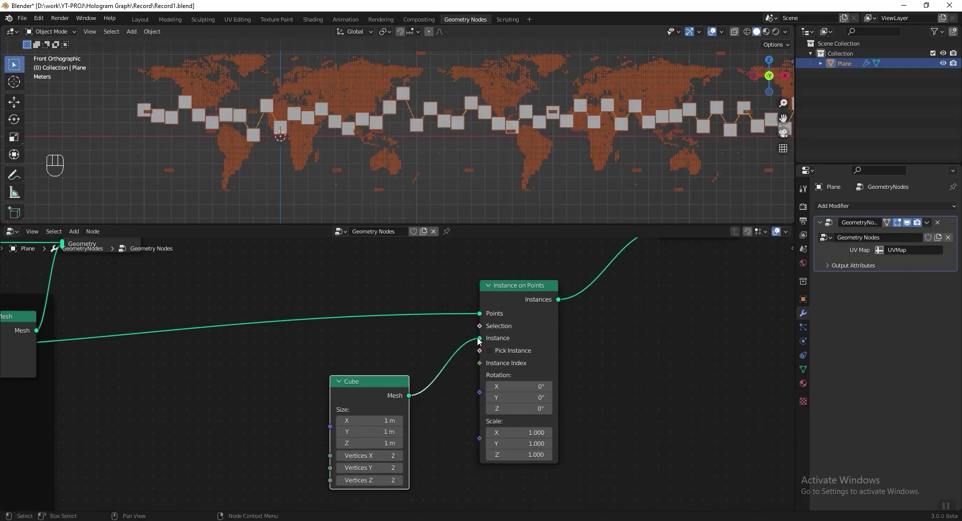
- Set the Cube node's size to 0.2 m in X and 0.02 m in Y
left_click(368, 420)
type(".2")
key("Tab")
type(".02")
key("Return")
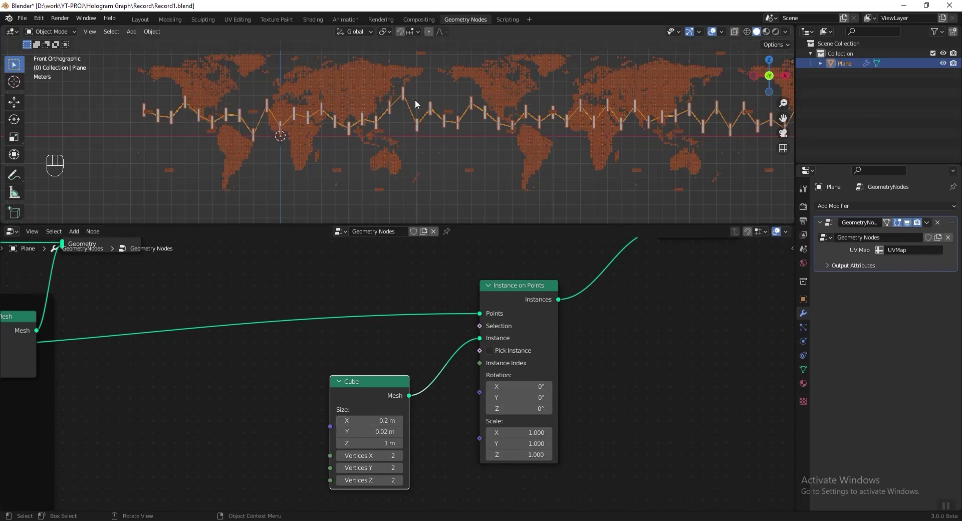
- Duplicate the Cube node and merge both cubes through a Join Geometry node inserted before the Instance input
scroll(416, 98, "up", 6)
middle_click_drag(642, 385, 660, 367)
left_click_drag(374, 364, 347, 326)
key("shift+d")
key("shift+a")
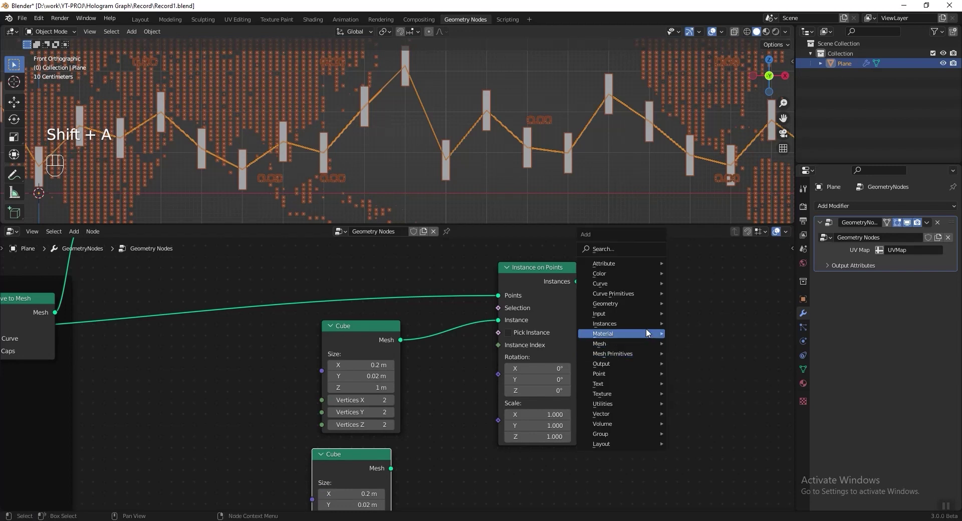
mouse_move(648, 303)
left_click(718, 342)
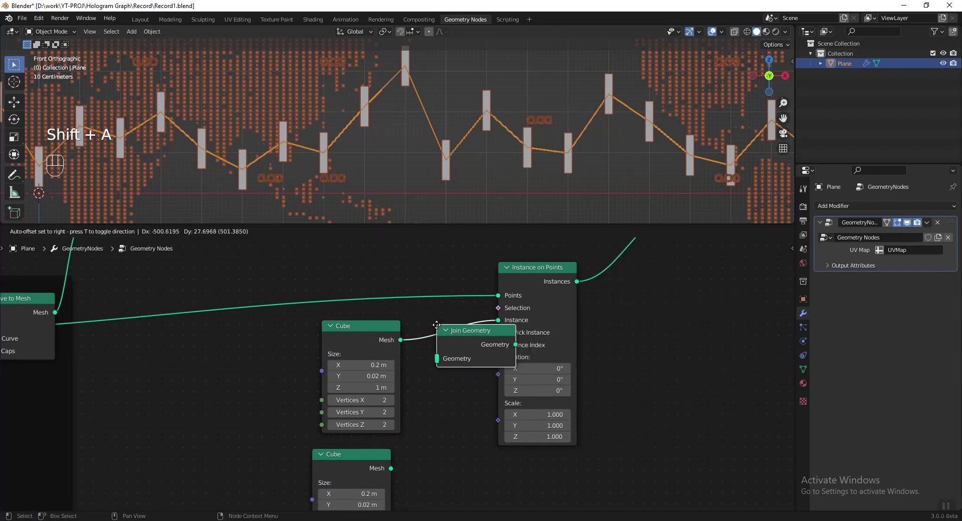
left_click(481, 346)
left_click_drag(385, 461, 444, 357)
- Set the duplicated Cube's size to 0.02 m in X and 1.5 m in Z
left_click_drag(378, 389, 376, 392)
left_click(371, 430)
type(".02")
key("Return")
left_click(358, 451)
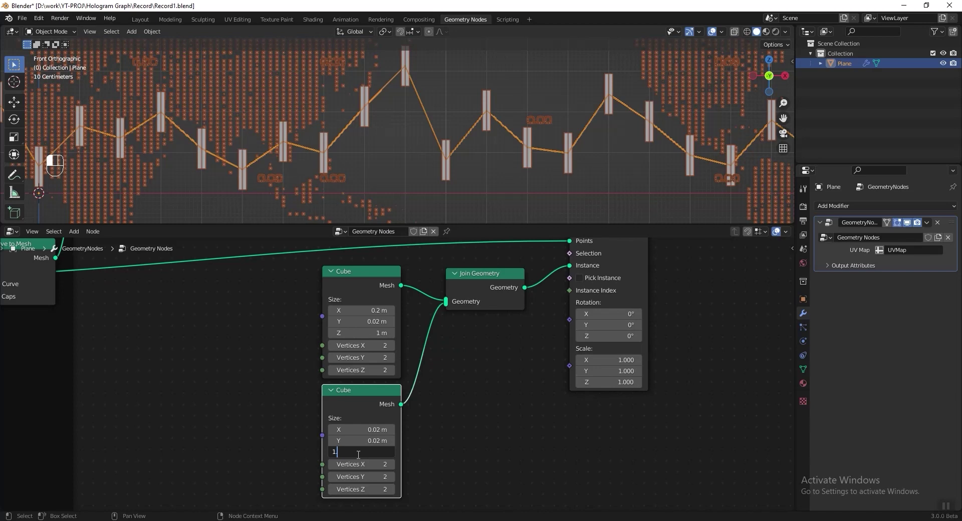
type("1.5")
key("Return")
middle_click_drag(491, 150, 519, 92)
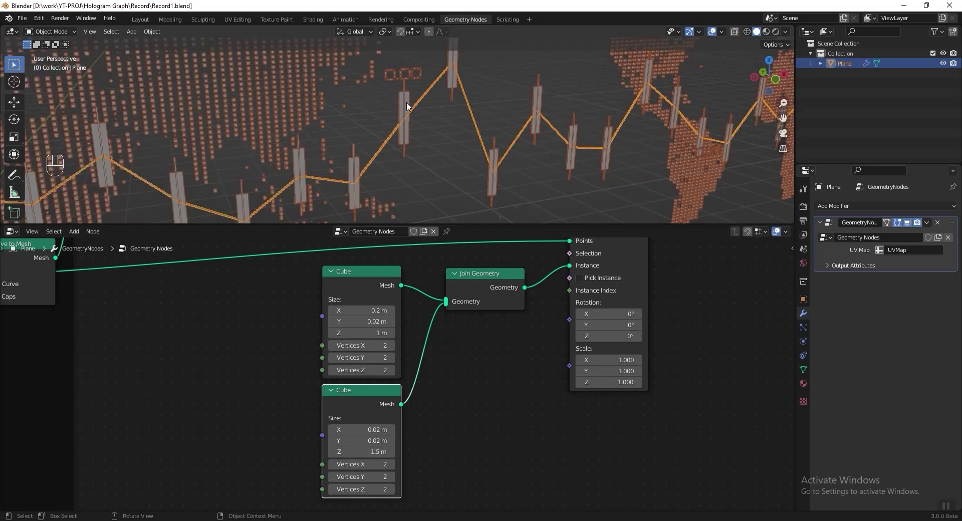
- Insert a Transform node on the link feeding Instance on Points' Points input
scroll(476, 381, "down", 1)
key("shift+a")
mouse_move(706, 335)
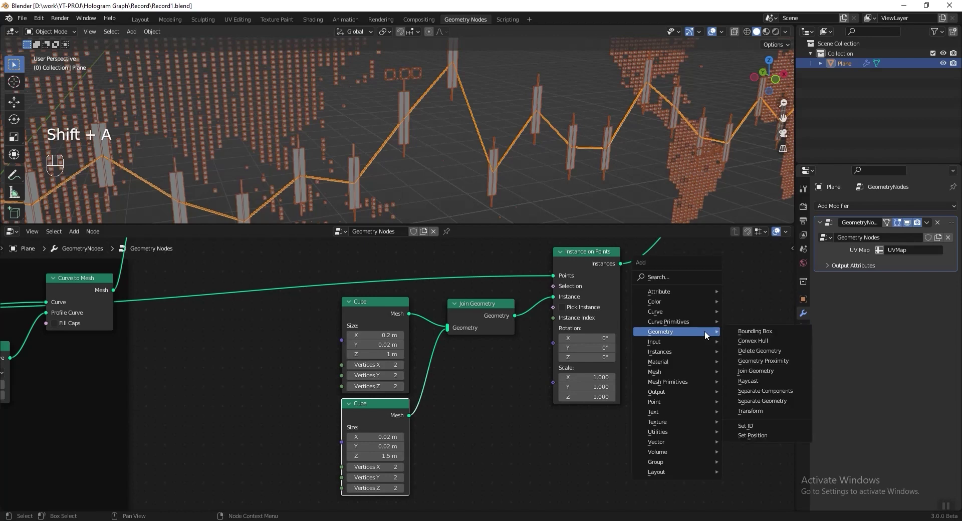
left_click(760, 411)
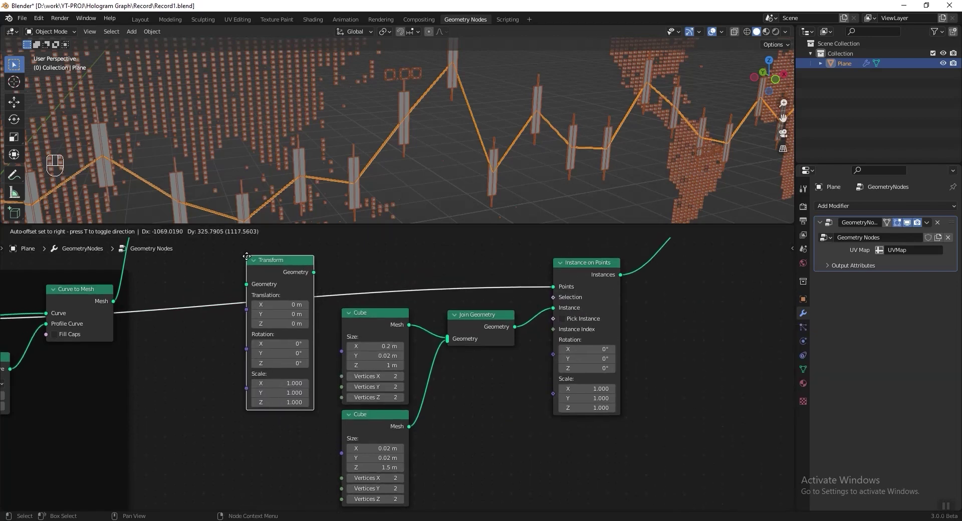
- Set the Transform node's translation to 1 m in X and -2 m in Y
left_click(279, 307)
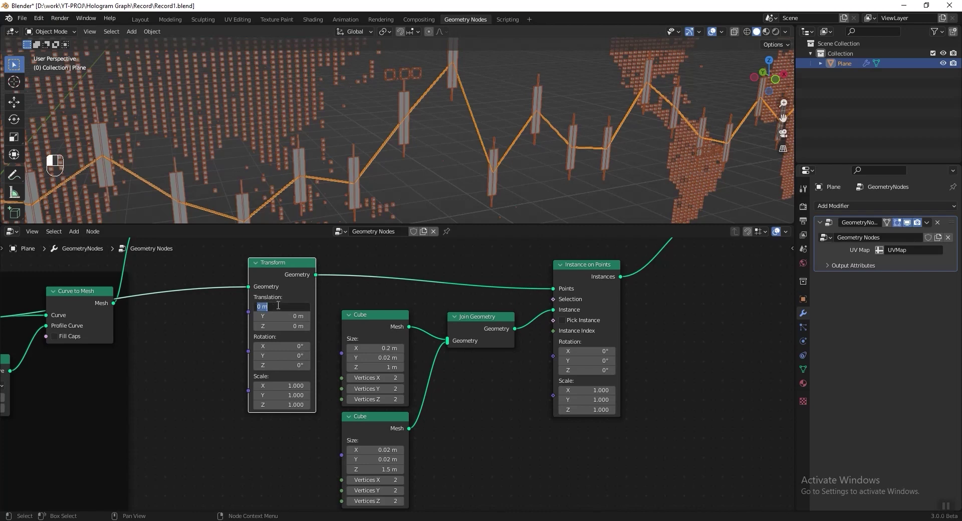
key("Return")
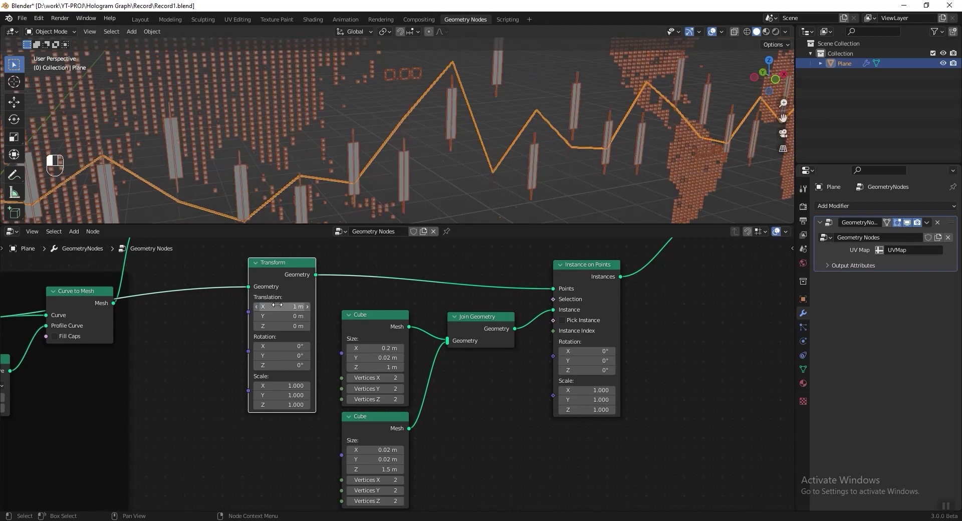
scroll(380, 111, "down", 5)
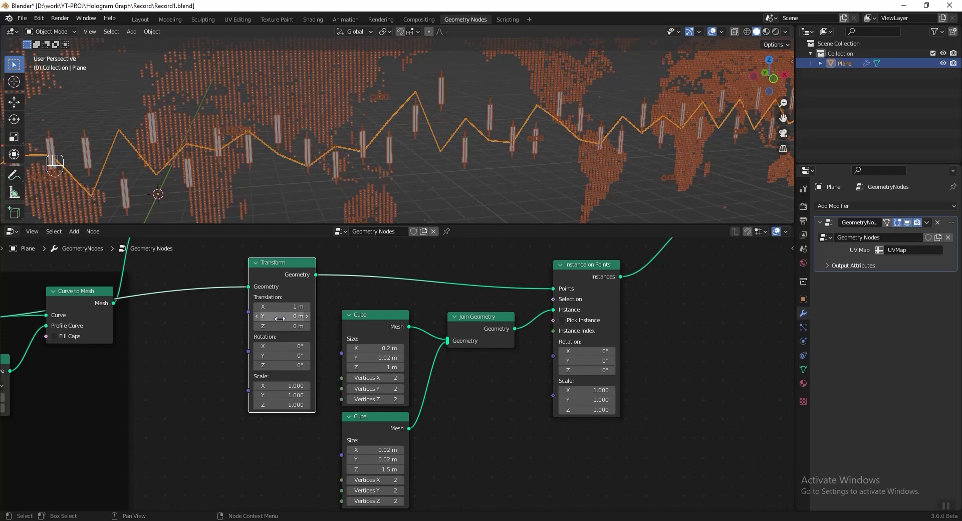
type("-2")
key("Return")
middle_click_drag(381, 143, 463, 161)
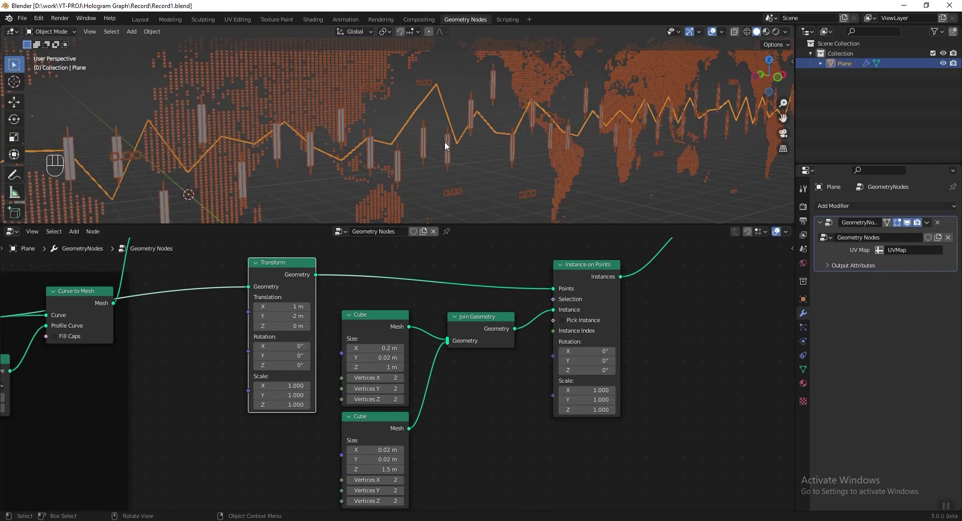
- Insert a Resample Curve node on the link between Transform and Instance on Points
key("shift+a")
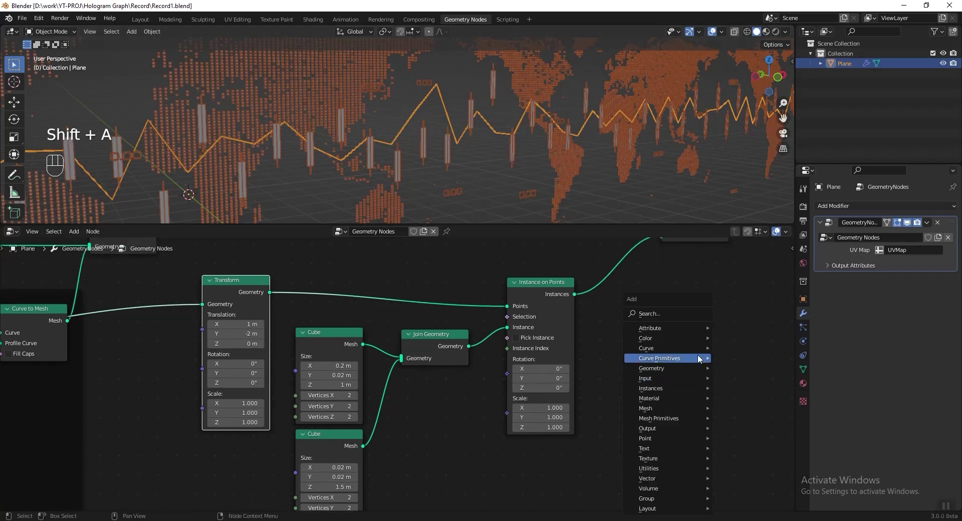
mouse_move(699, 347)
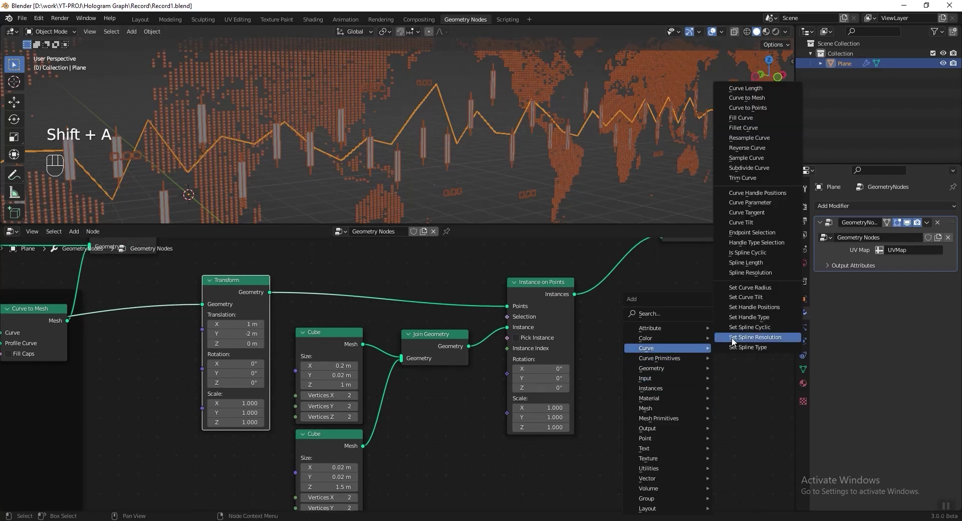
left_click(772, 138)
left_click(326, 282)
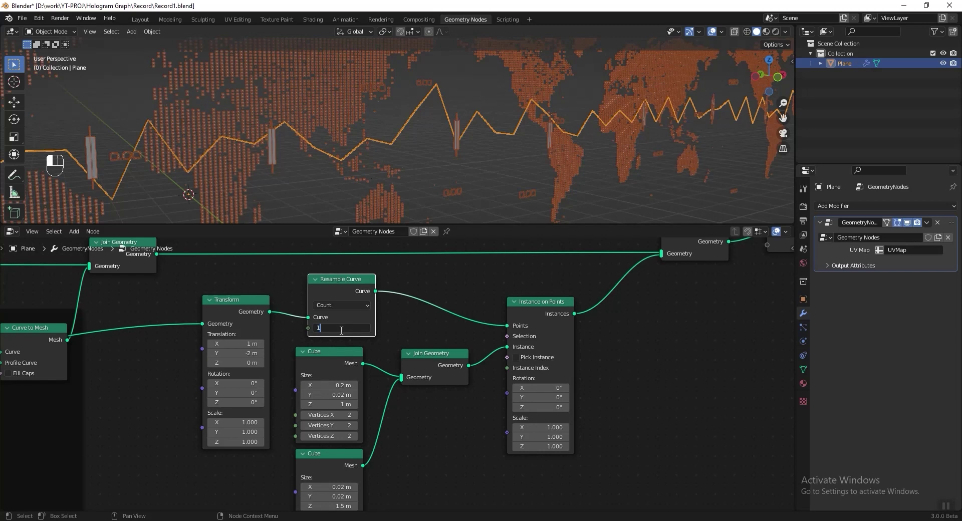
- Set the Resample Curve node's count to 100
key("Return")
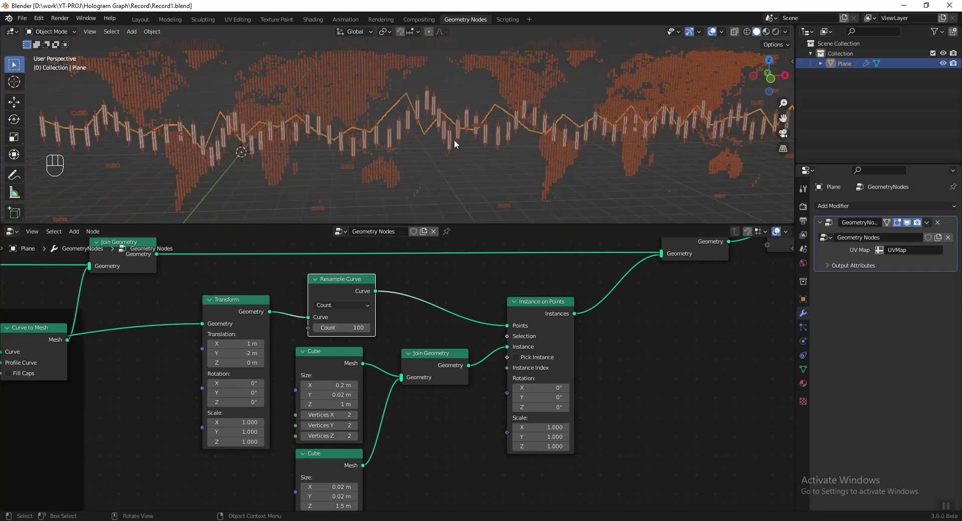
scroll(457, 142, "up", 2)
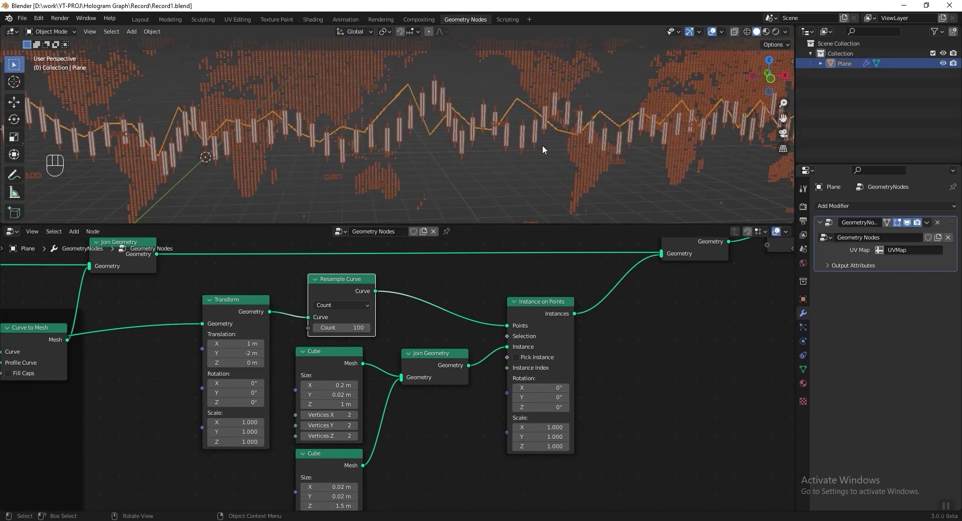
- Add a Combine XYZ node and link its vector to the Scale input of Instance on Points
middle_click_drag(700, 411, 653, 361)
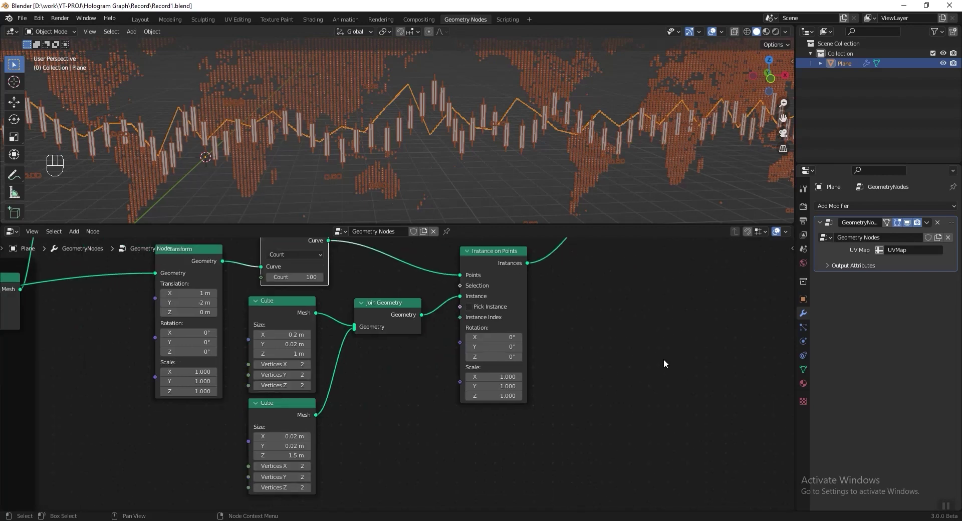
key("shift+a")
mouse_move(656, 478)
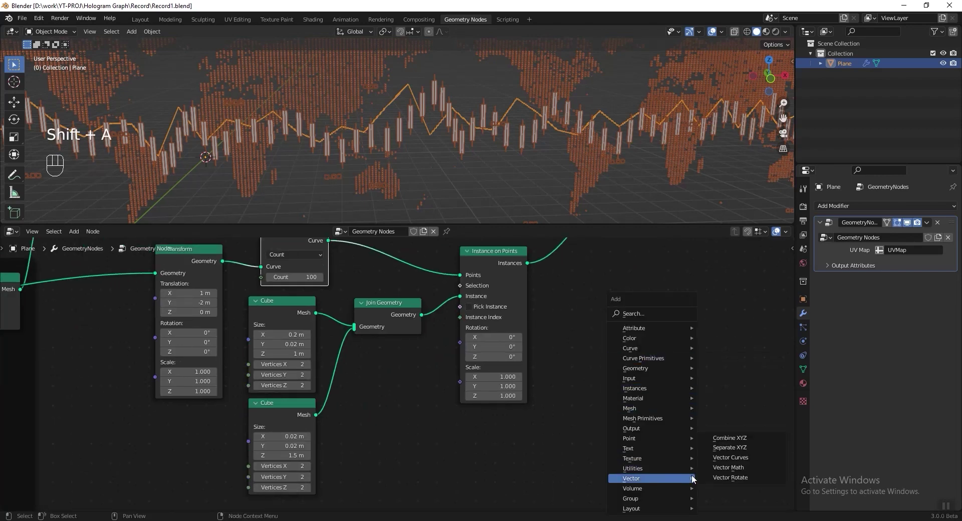
left_click(727, 442)
left_click(341, 370)
scroll(469, 400, "up", 1)
left_click_drag(430, 391, 455, 374)
scroll(504, 347, "up", 3, "shift")
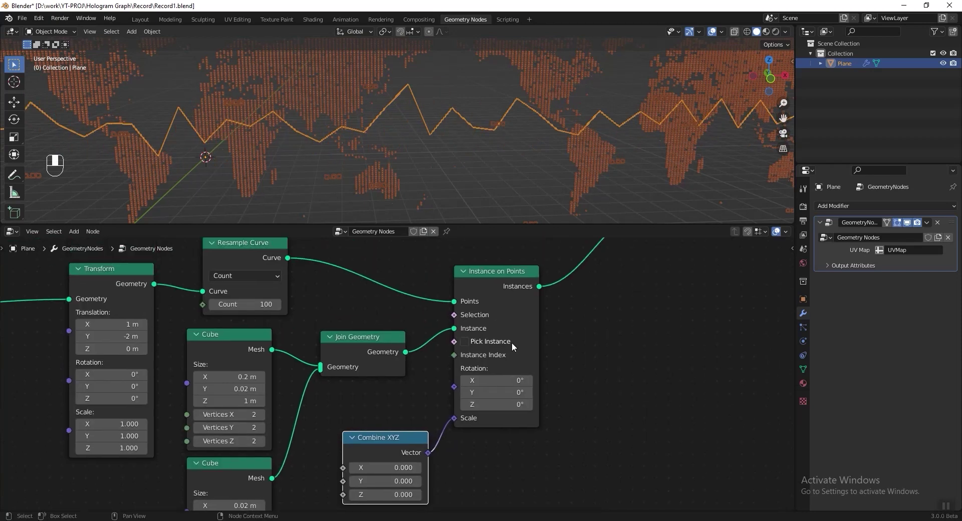
middle_click_drag(510, 433, 487, 413)
scroll(487, 412, "down", 4)
left_click_drag(546, 449, 433, 391)
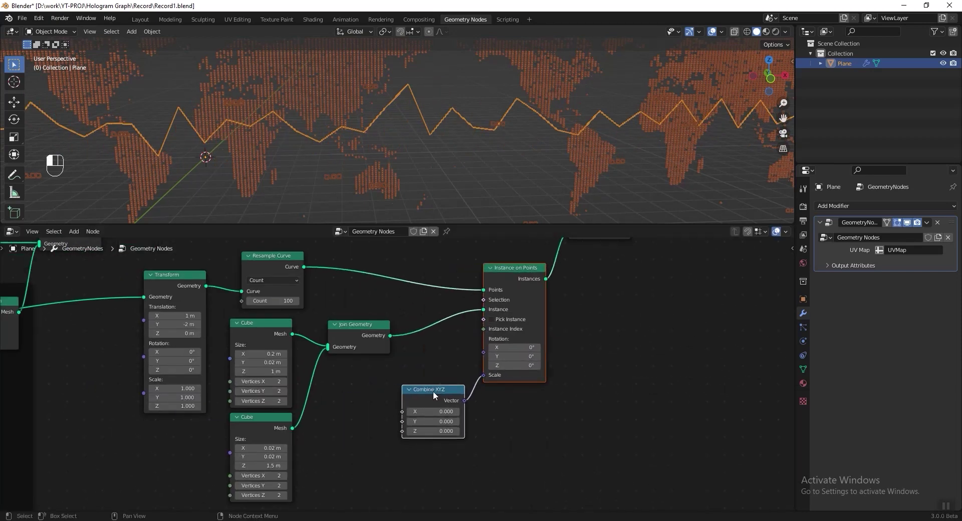
- Set the Combine XYZ node's X, Y and Z values to 1
scroll(496, 425, "up", 2)
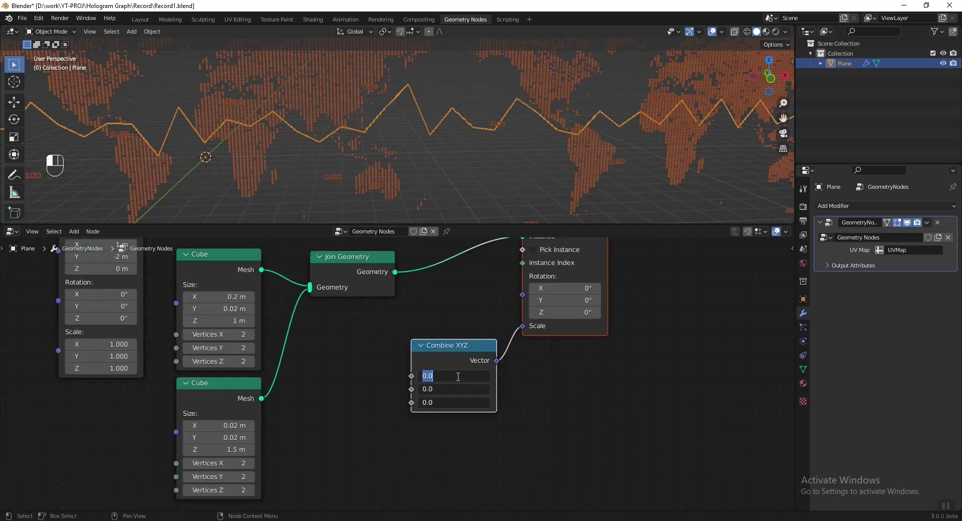
key("Return")
middle_click_drag(577, 412, 569, 395)
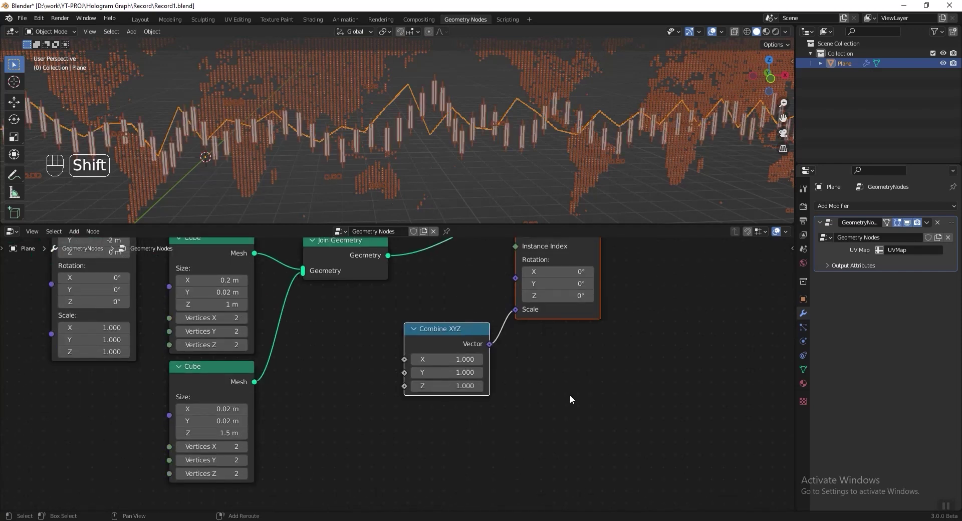
- Add a Random Value node, link it to the Combine XYZ node's Z input, and save the file
key("shift+a")
mouse_move(564, 383)
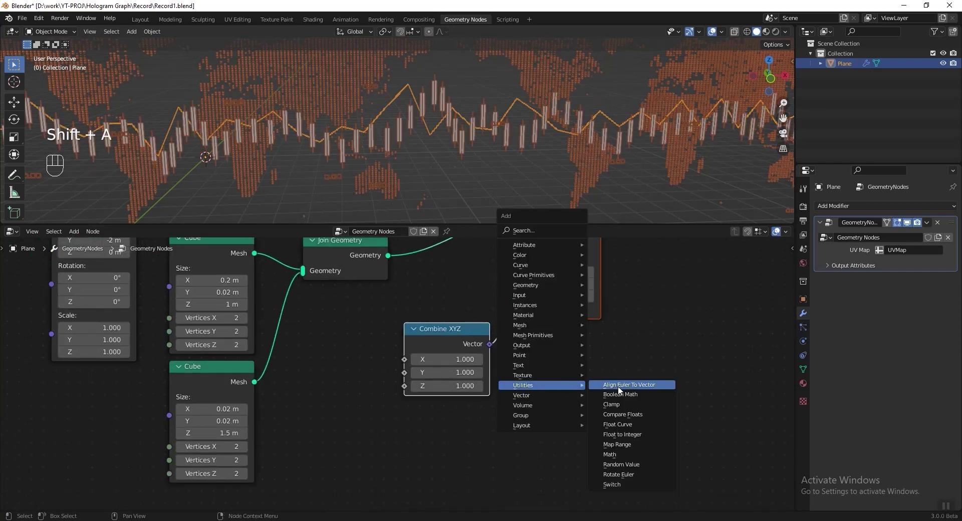
left_click(631, 465)
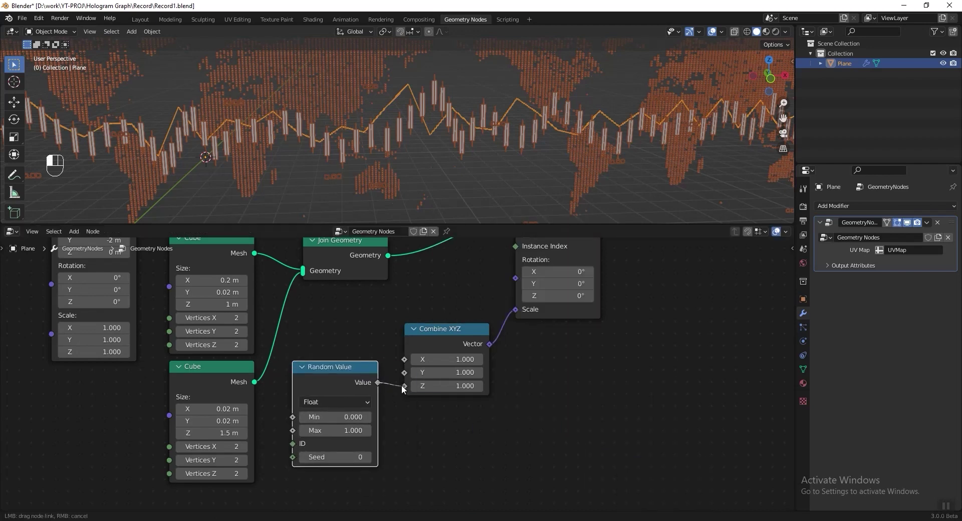
left_click_drag(404, 388, 404, 386)
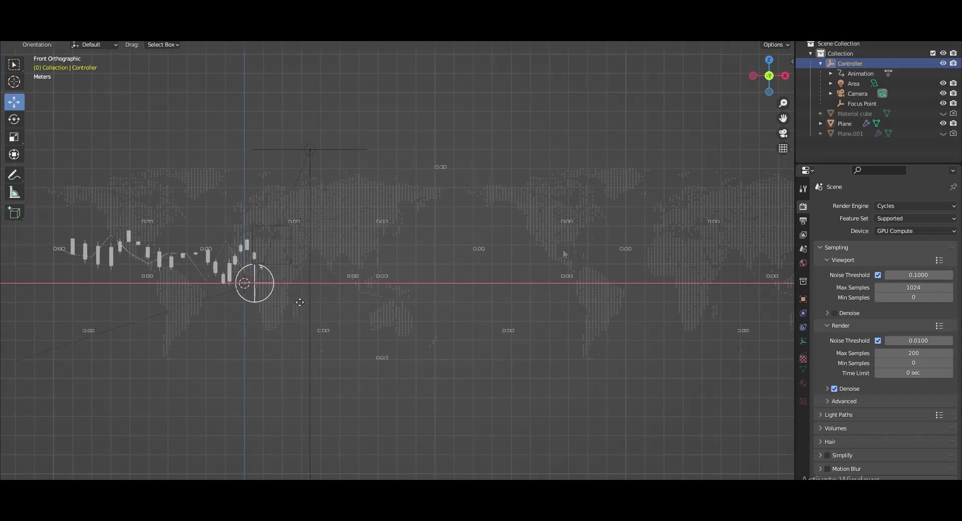
left_click_drag(299, 302, 680, 386)
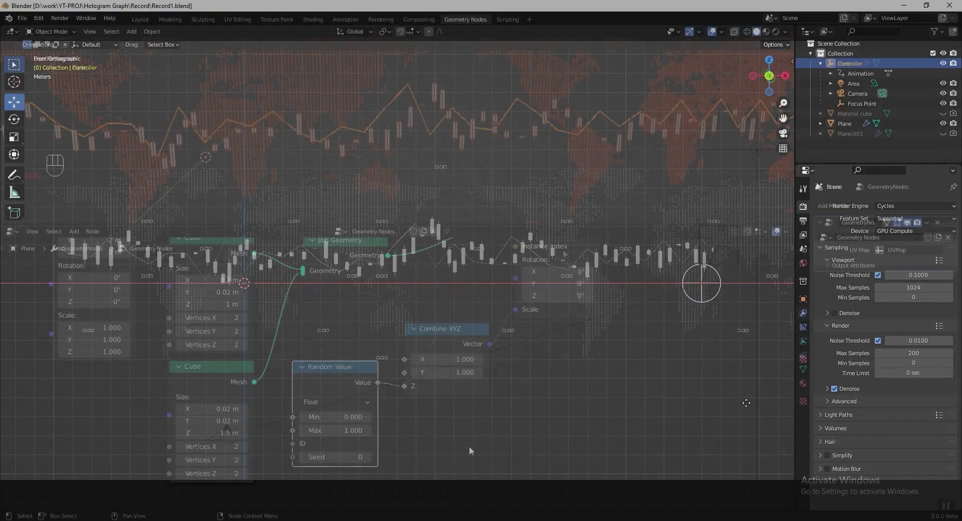
key("ctrl+s")
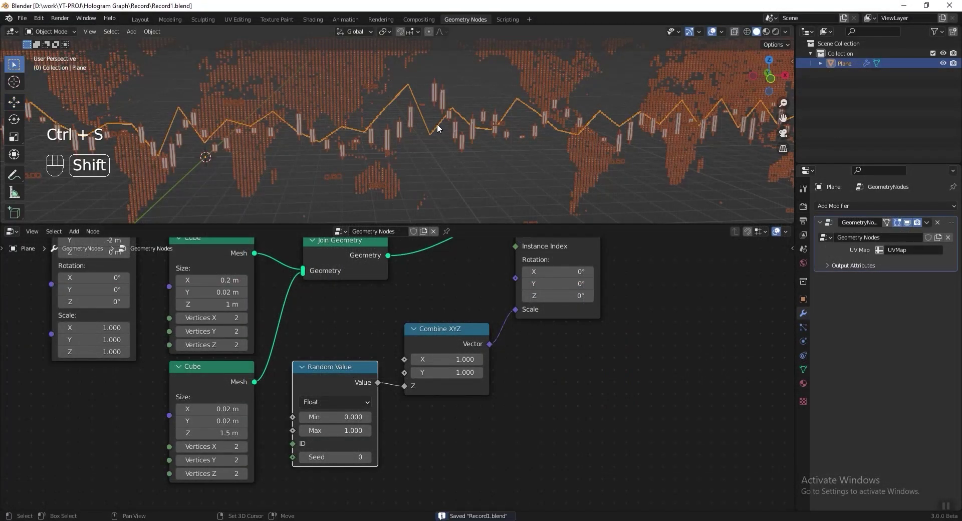
- Add a sphere empty to the scene and rename it Controller
key("shift+a")
mouse_move(424, 228)
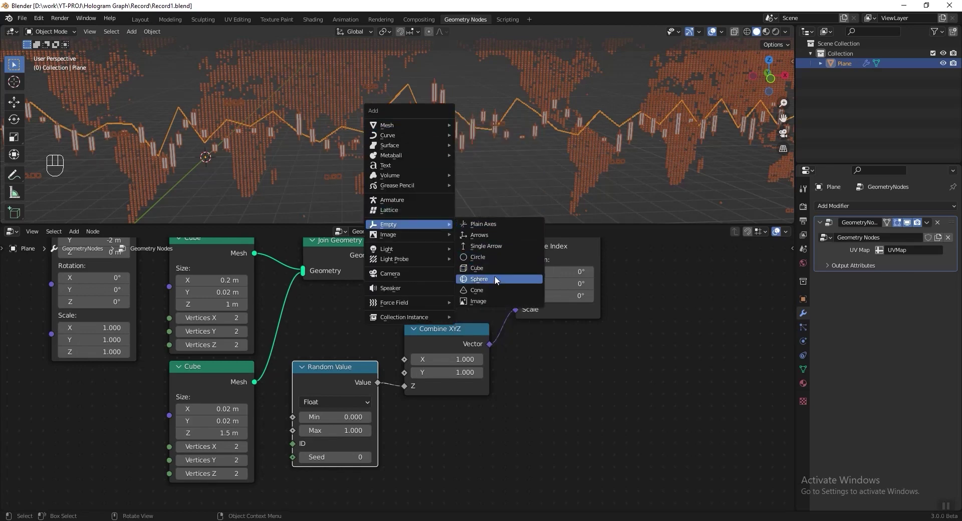
left_click(494, 276)
double_click(845, 63)
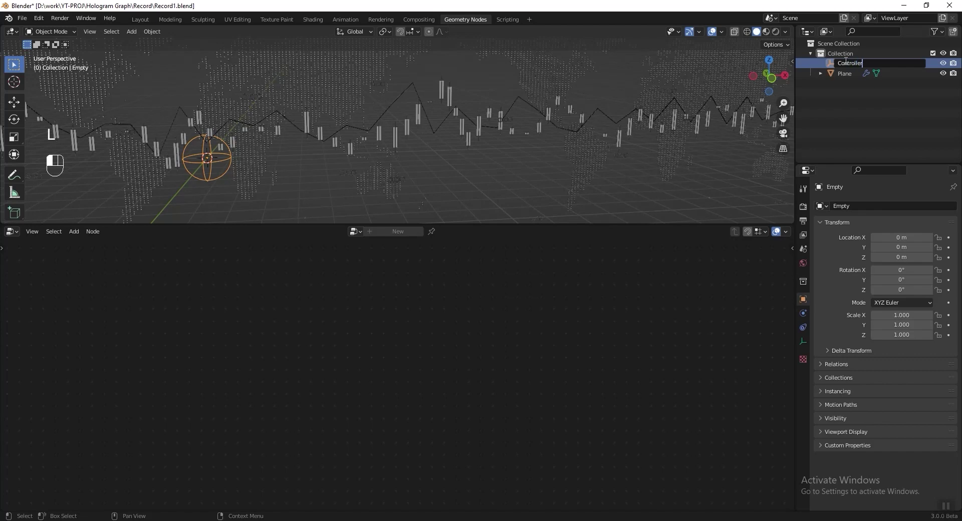
key("Return")
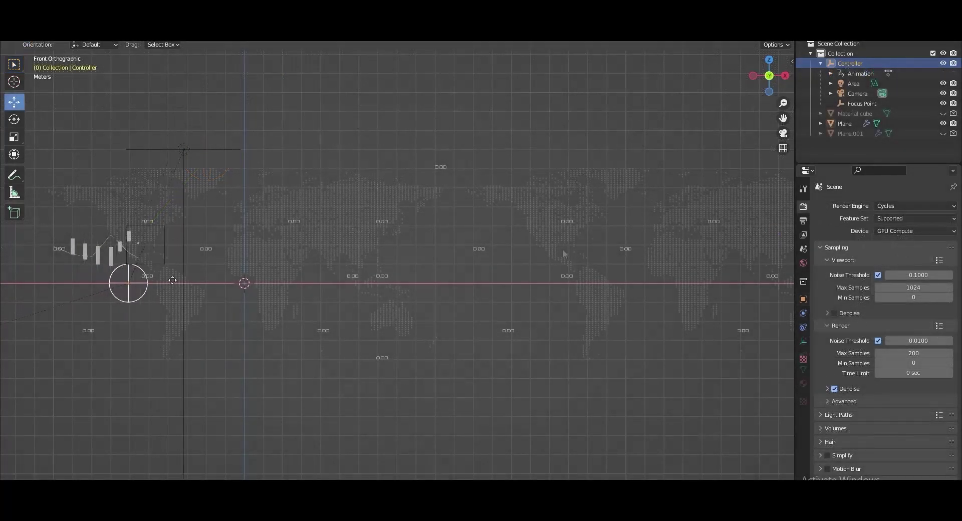
left_click_drag(199, 275, 743, 404)
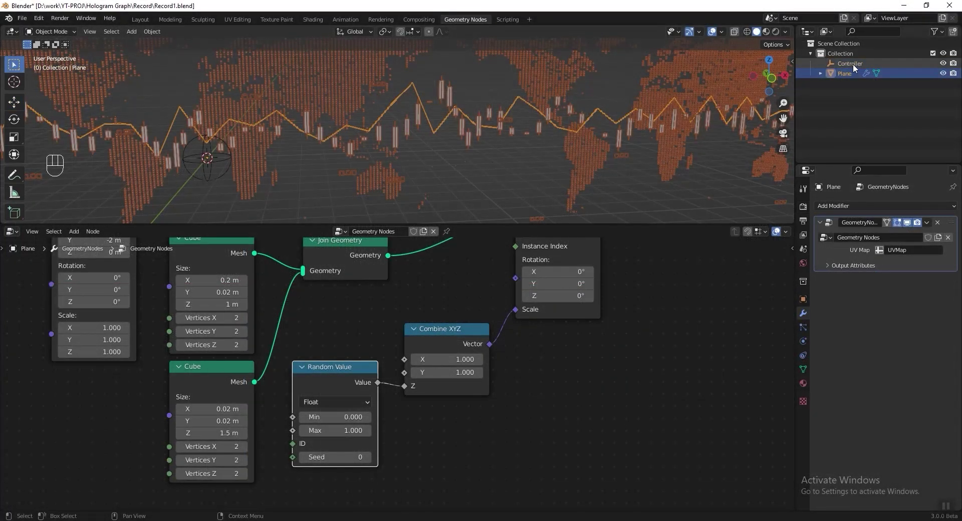
- Select the Plane's Geometry Nodes tree and add an Object Info node for the Controller empty below Instance on Points
left_click(852, 65)
left_click_drag(860, 237, 642, 391)
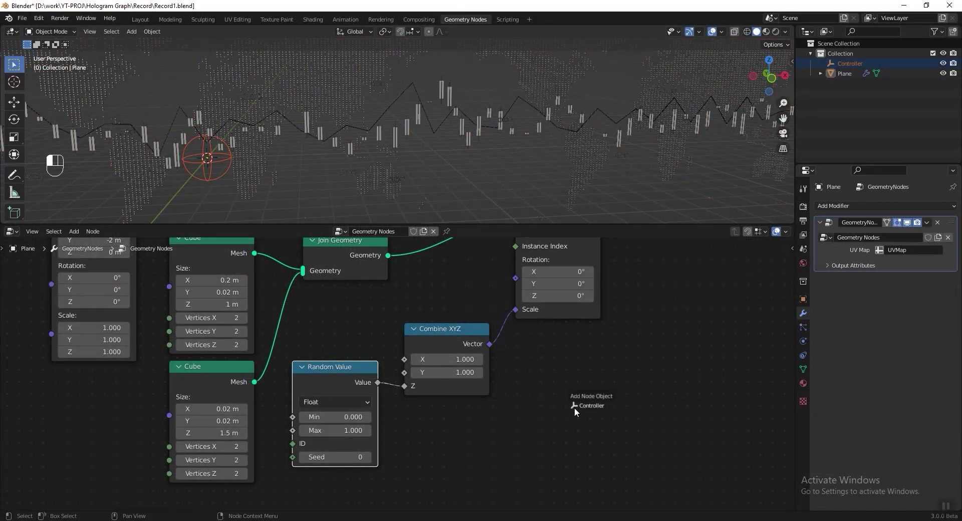
left_click_drag(574, 407, 574, 408)
- Make room before the final Join Geometry node and insert a Scale Instances node after Instance on Points
scroll(666, 359, "down", 2)
middle_click_drag(611, 333, 507, 388)
left_click_drag(628, 261, 455, 287)
left_click_drag(469, 276, 615, 278)
scroll(518, 384, "up", 1)
middle_click_drag(518, 384, 511, 354)
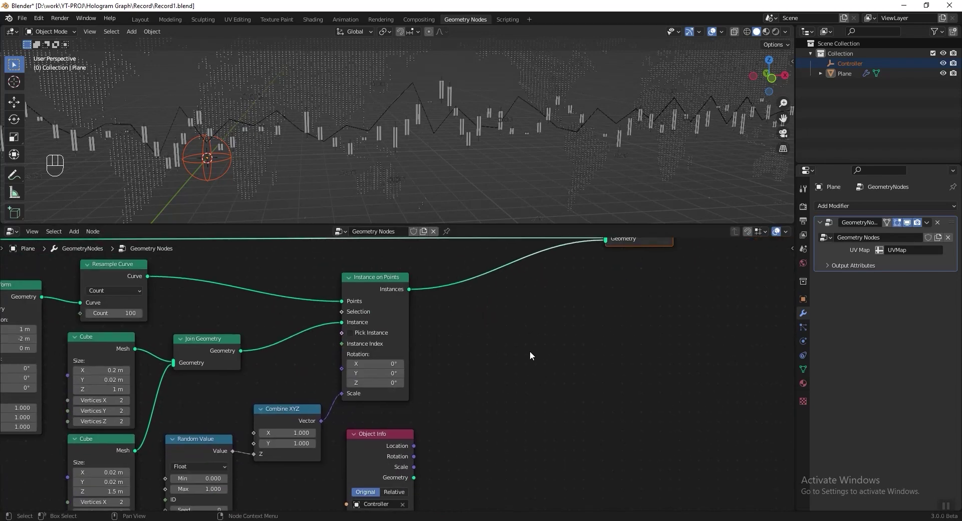
key("shift+a")
mouse_move(587, 389)
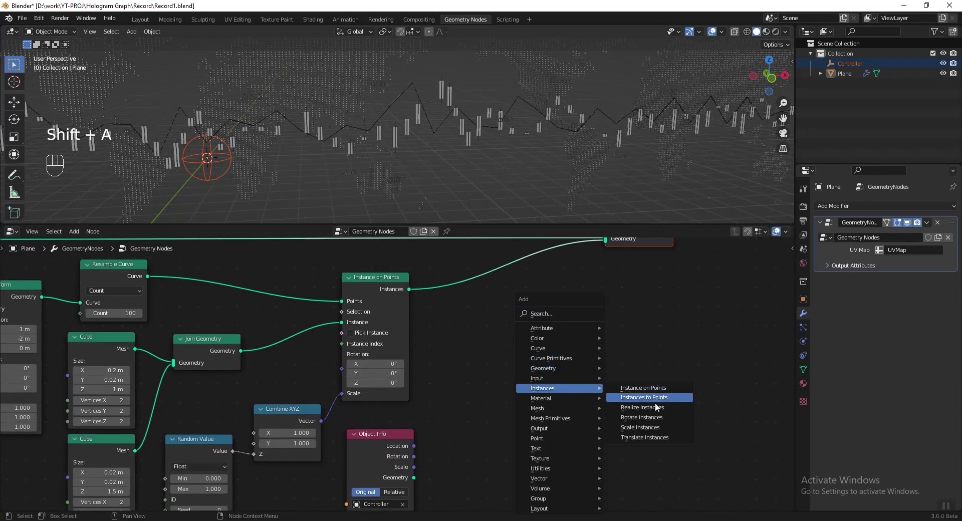
left_click(640, 427)
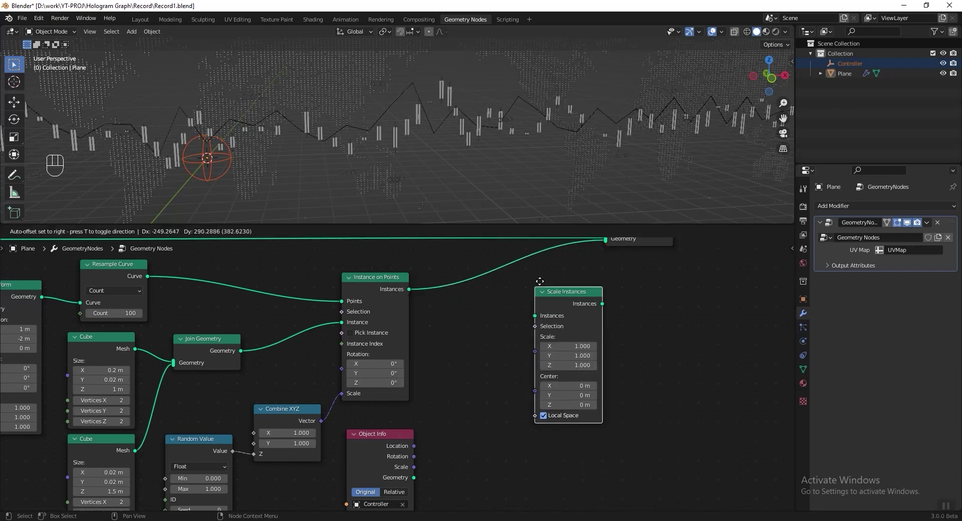
left_click(521, 251)
middle_click_drag(674, 305, 581, 362)
left_click_drag(710, 344, 446, 275)
left_click_drag(441, 320, 519, 315)
- Move the Object Info node closer to Instance on Points and place a Position node above it
middle_click_drag(406, 402, 393, 372)
left_click_drag(306, 457, 380, 416)
middle_click_drag(380, 416, 308, 418)
left_click_drag(362, 419, 651, 254)
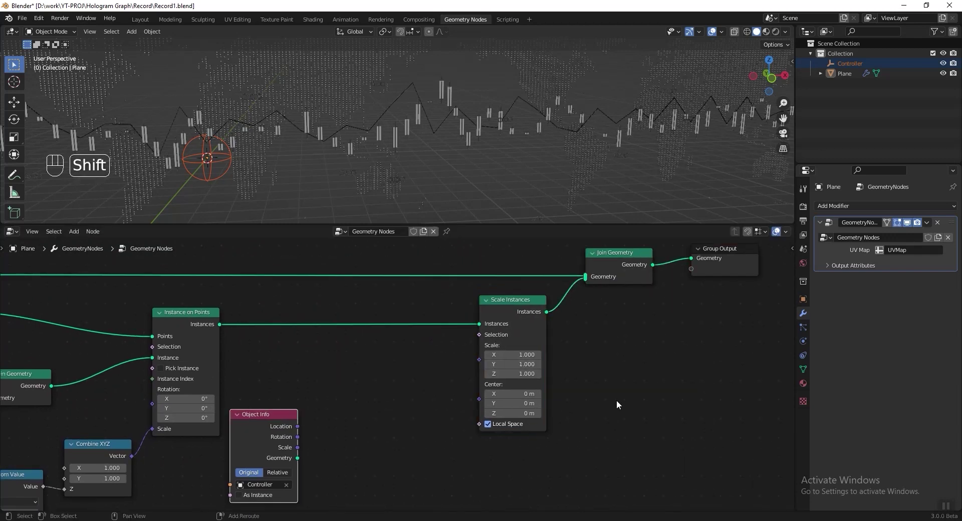
key("shift+a")
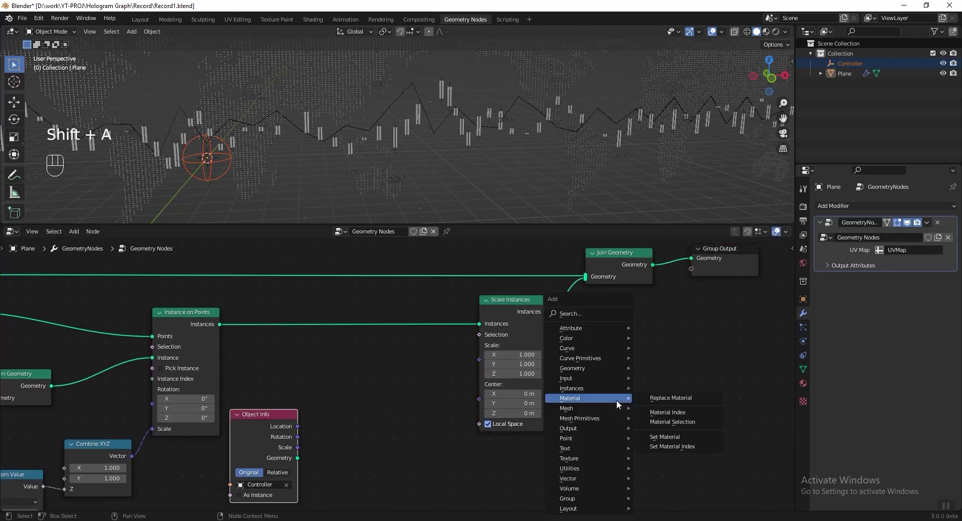
mouse_move(613, 378)
left_click(666, 367)
left_click(248, 378)
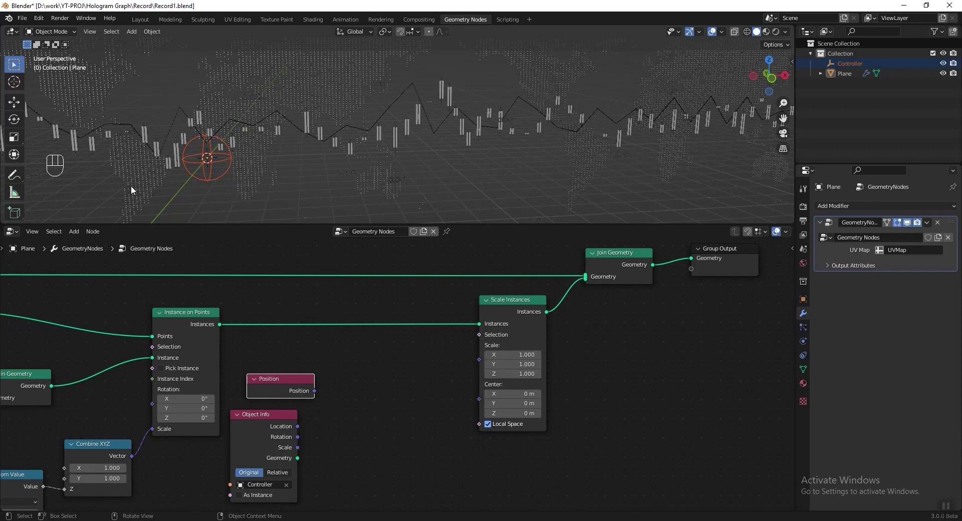
- Add a Vector Math node and link Position and the Controller's Location to its two vector inputs
key("shift+a")
mouse_move(640, 480)
left_click(719, 472)
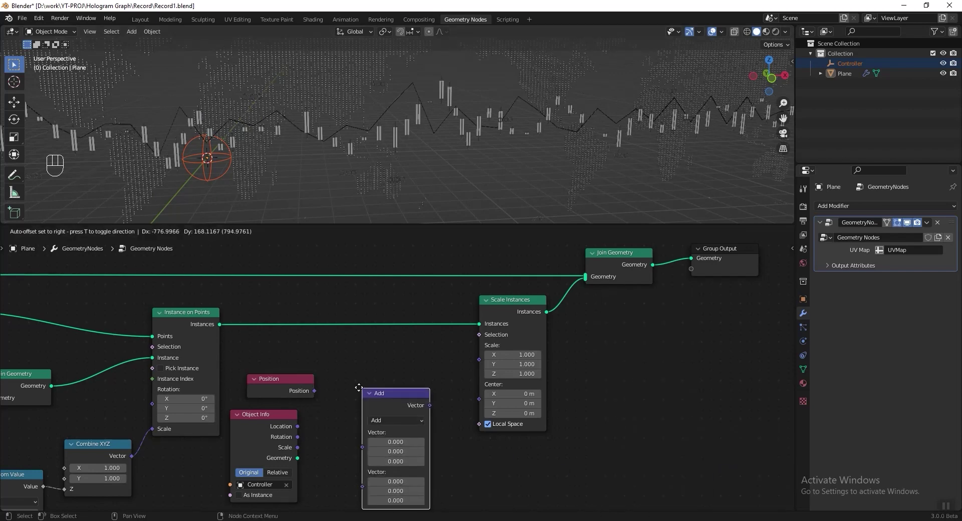
left_click_drag(356, 440, 355, 440)
left_click_drag(299, 426, 359, 446)
left_click_drag(359, 446, 359, 446)
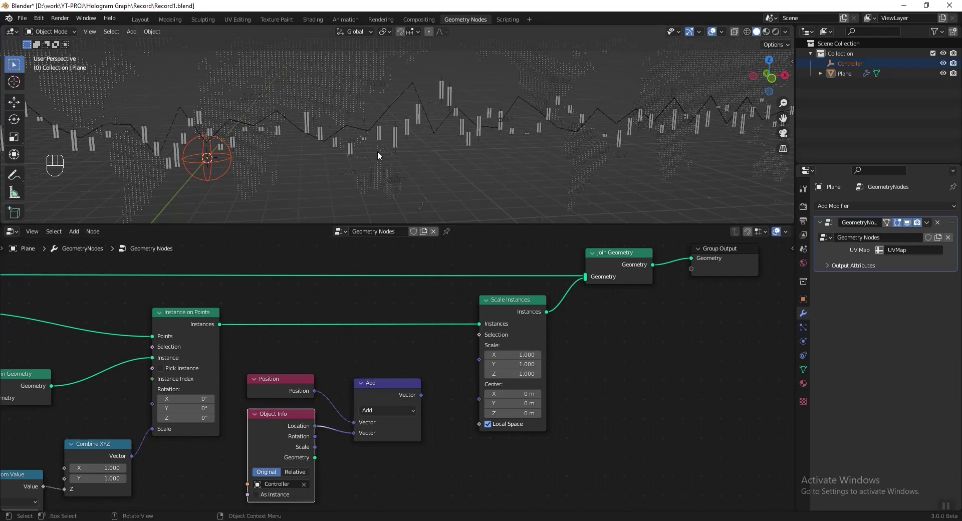
- Add a Separate XYZ node fed by the Vector Math output, moving Scale Instances and the output nodes aside
key("shift+a")
mouse_move(637, 433)
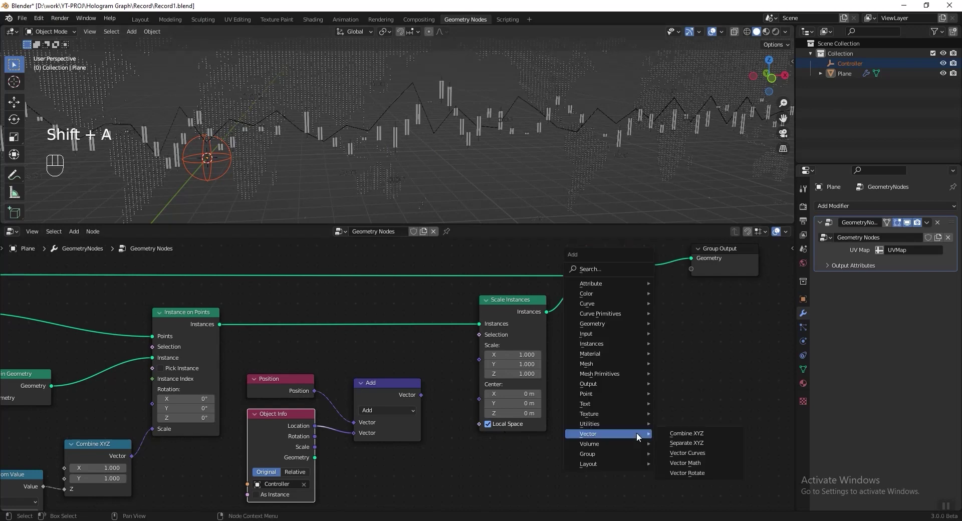
left_click(711, 443)
left_click(439, 376)
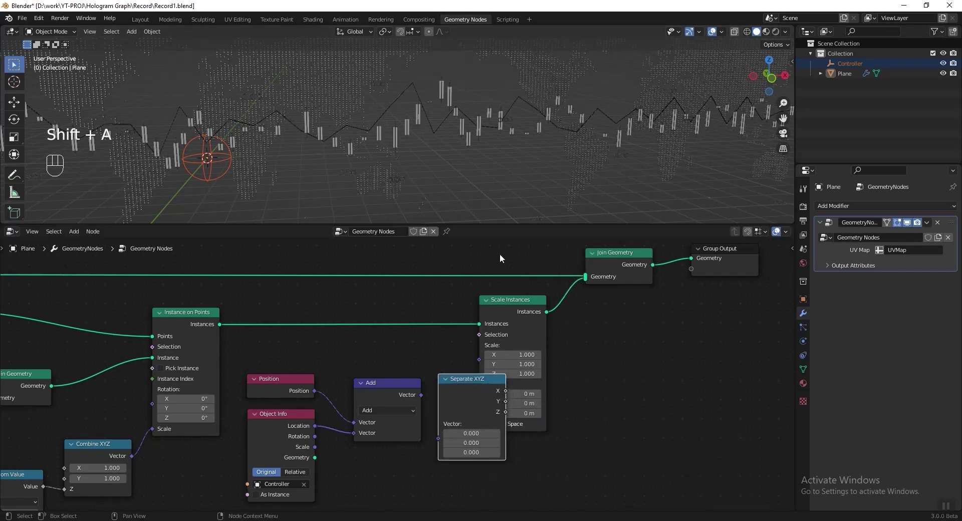
left_click_drag(481, 244, 694, 310)
left_click_drag(538, 299, 619, 290)
scroll(451, 380, "up", 2)
left_click_drag(448, 450, 446, 450)
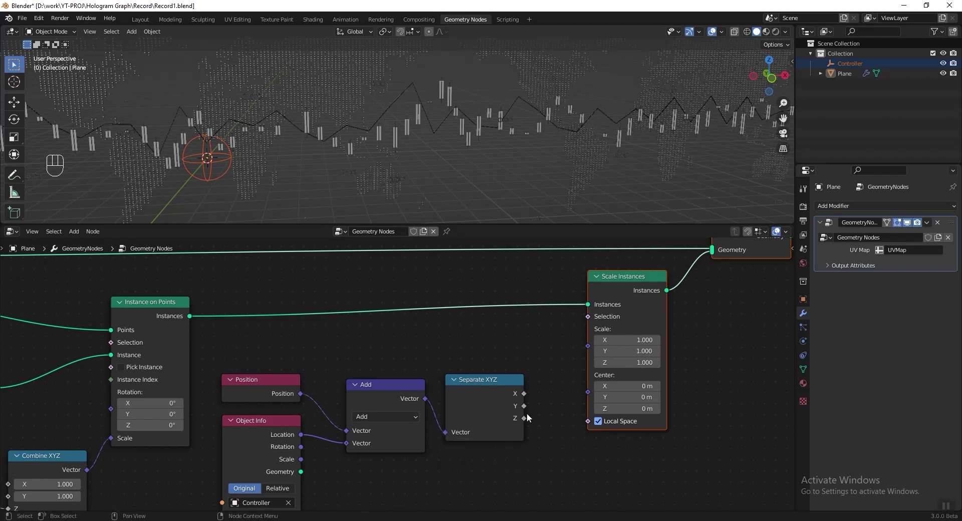
- Link Separate XYZ's X output to Scale Instances' Scale and shift the Controller along X to test the effect
left_click_drag(543, 377, 587, 345)
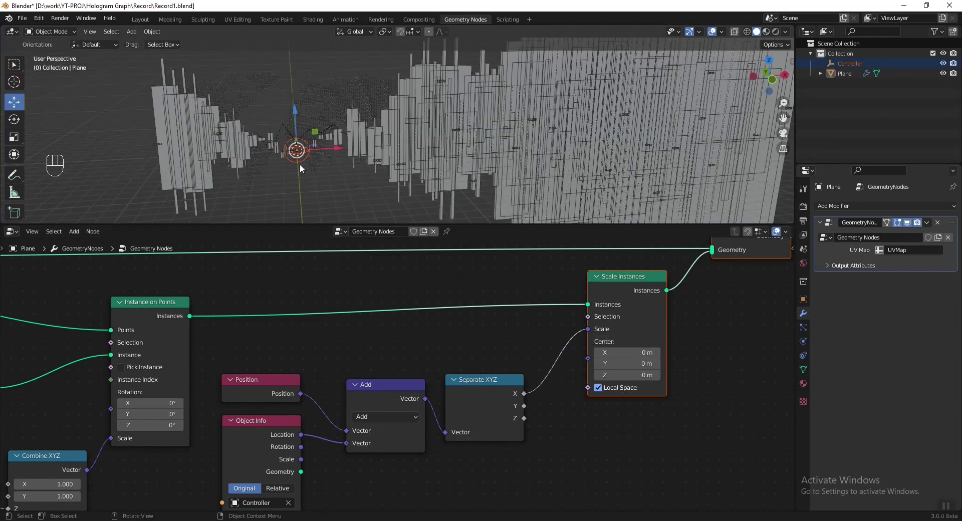
left_click_drag(334, 151, 285, 162)
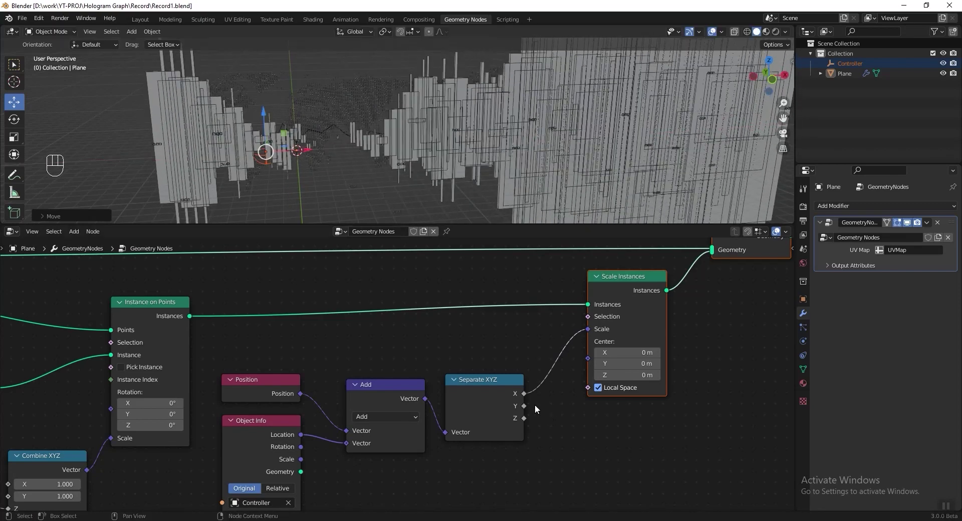
- Insert a Map Range node on the link between Separate XYZ's X output and Scale Instances' Scale
middle_click_drag(654, 384, 649, 385)
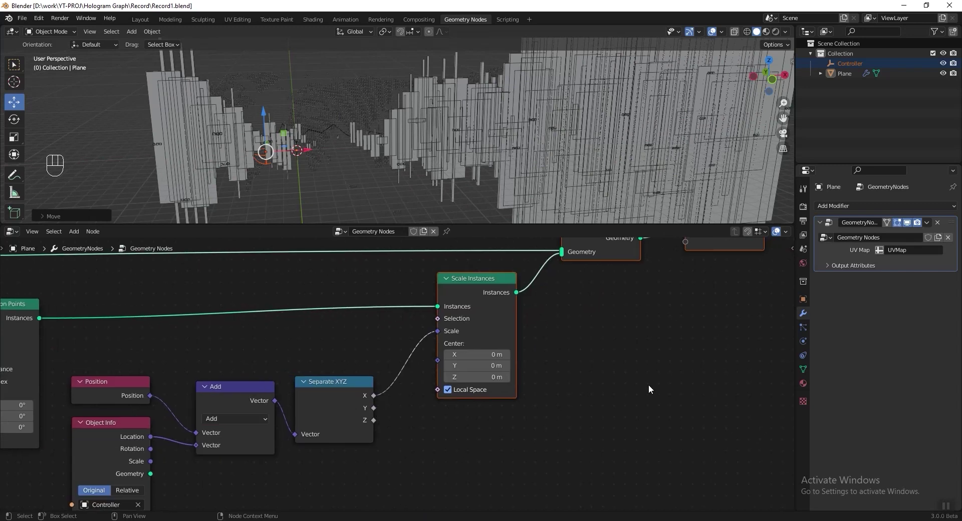
key("shift+a")
mouse_move(645, 367)
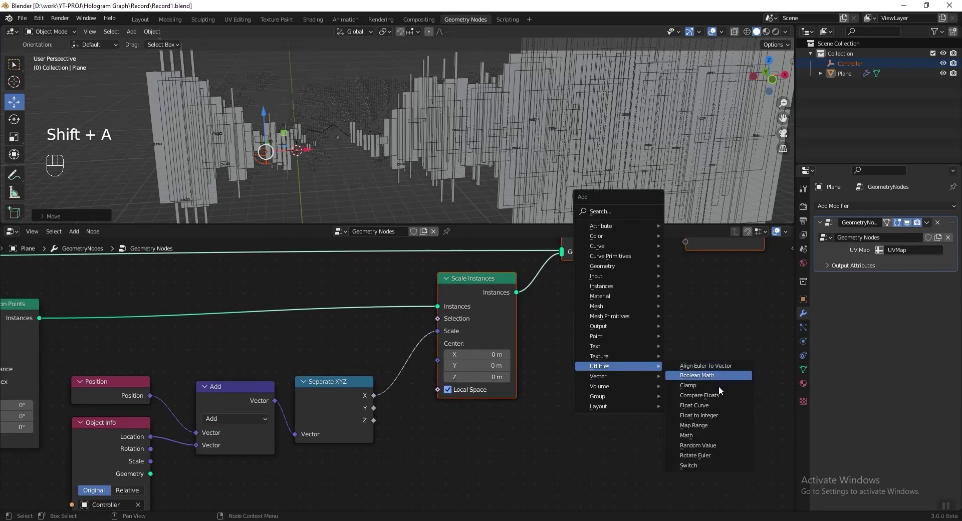
left_click(718, 425)
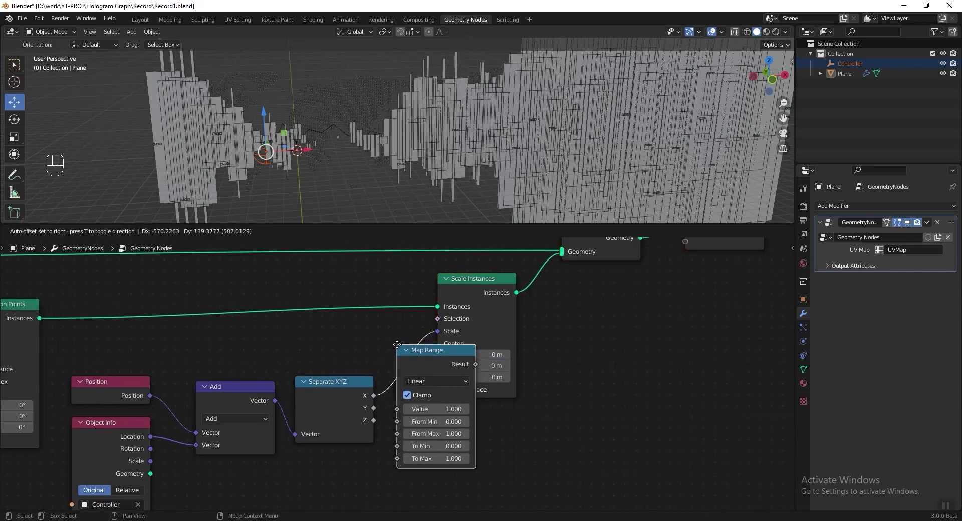
left_click(424, 350)
- Move the Controller along the X axis past the bars to test the clamped scaling
scroll(268, 167, "up", 4)
middle_click_drag(267, 167, 405, 157, "shift")
left_click_drag(290, 164, 497, 165)
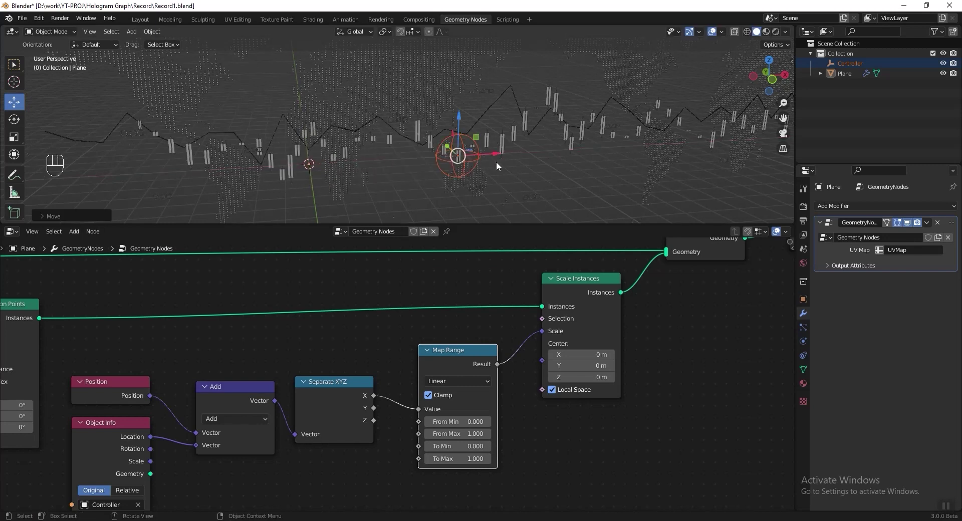
- Change the Vector Math node's operation to Subtract
middle_click_drag(245, 397, 425, 359)
scroll(418, 359, "up", 3)
left_click_drag(409, 345, 404, 339)
left_click(426, 375)
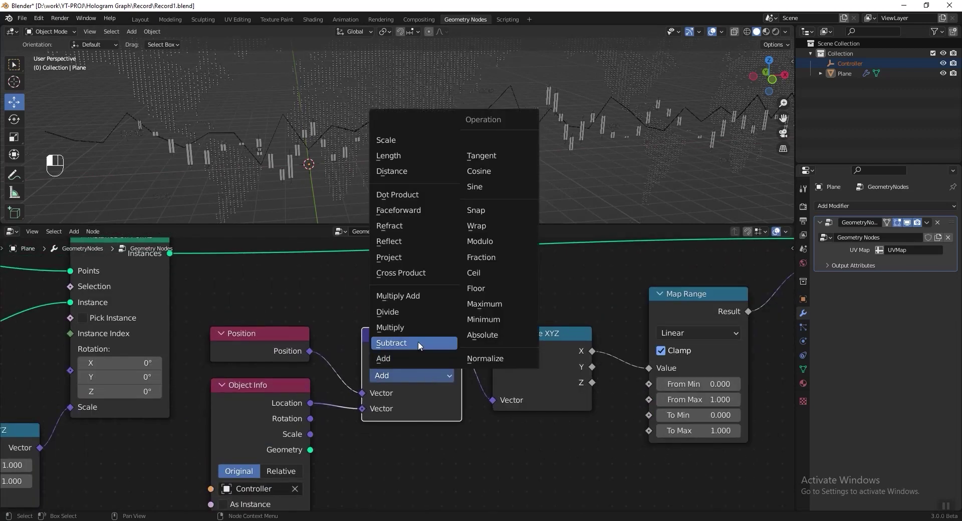
left_click(418, 342)
- Move the Controller back along the X axis to the near end of the line graph to test the subtraction
left_click_drag(496, 155, 331, 160)
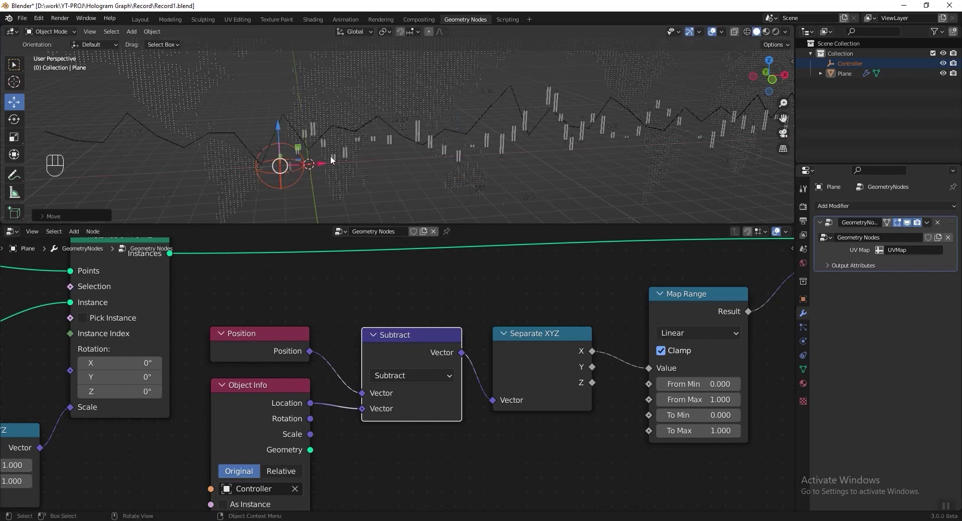
left_click_drag(320, 165, 205, 156)
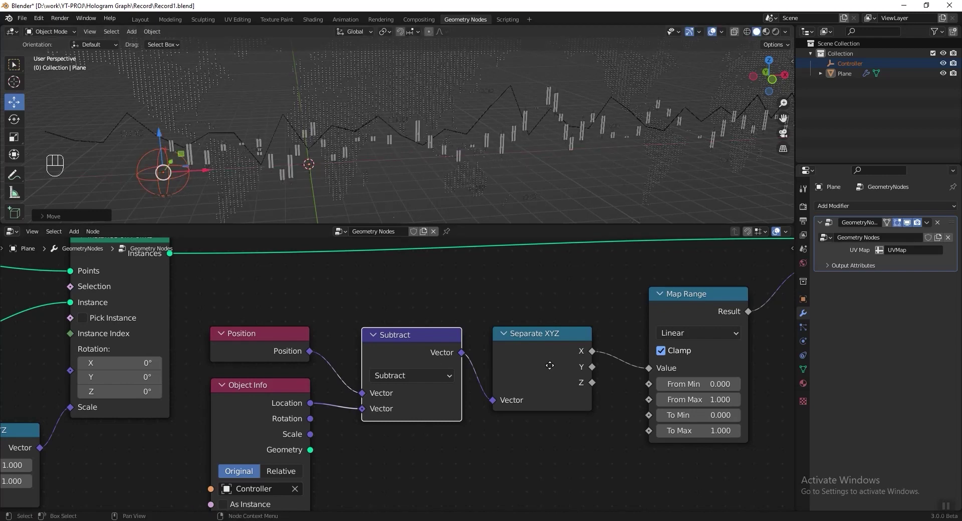
- Set the Map Range node's From Min to 1 and From Max to 0, then test by moving the Controller along the X axis past the bars
middle_click_drag(550, 365, 371, 377)
scroll(396, 376, "up", 1)
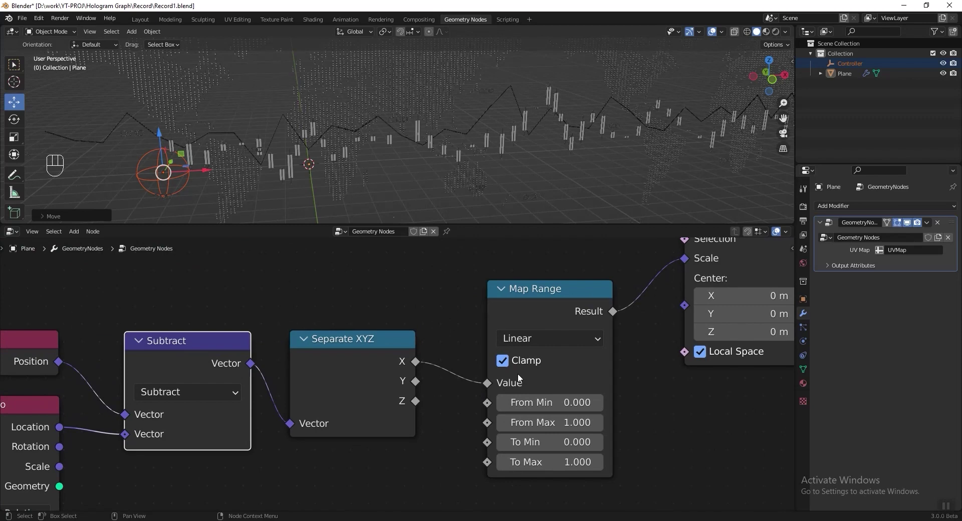
left_click(551, 402)
type("1")
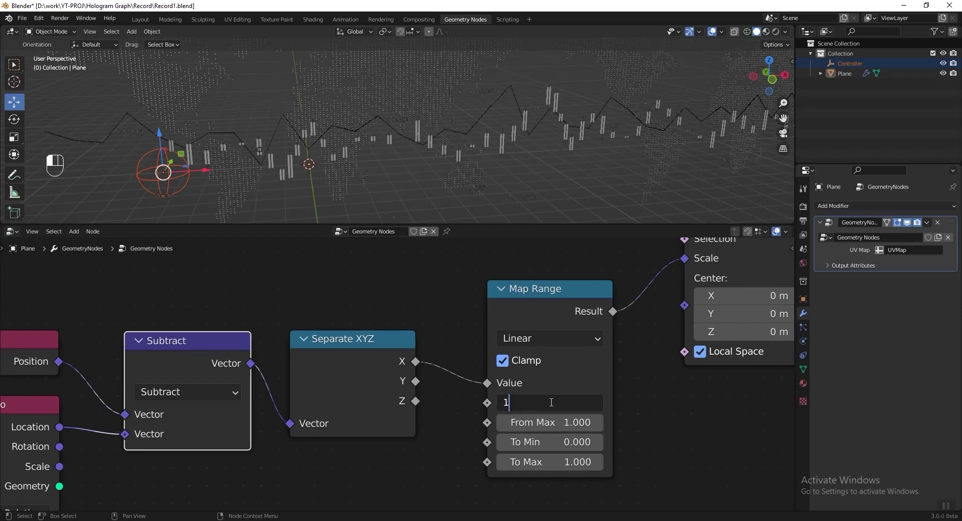
key("Tab")
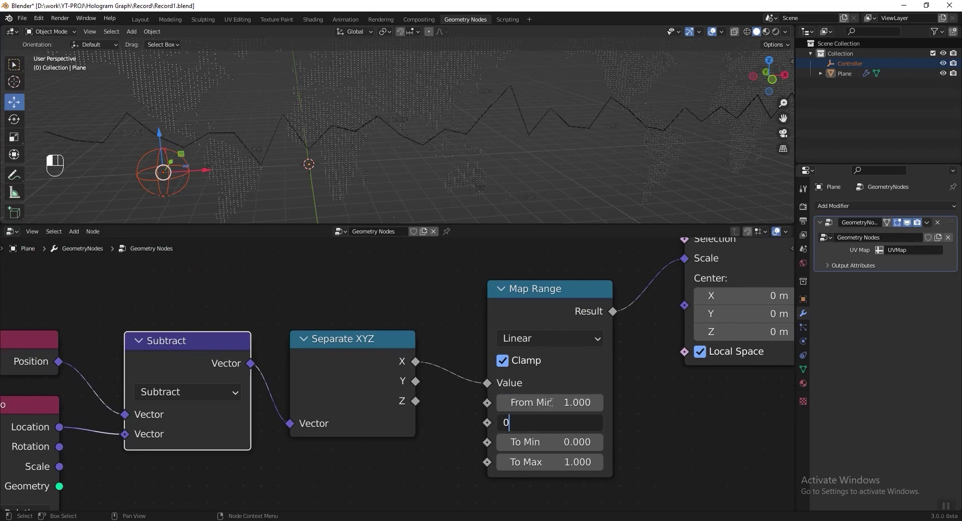
type("0")
key("Return")
key("g")
key("x")
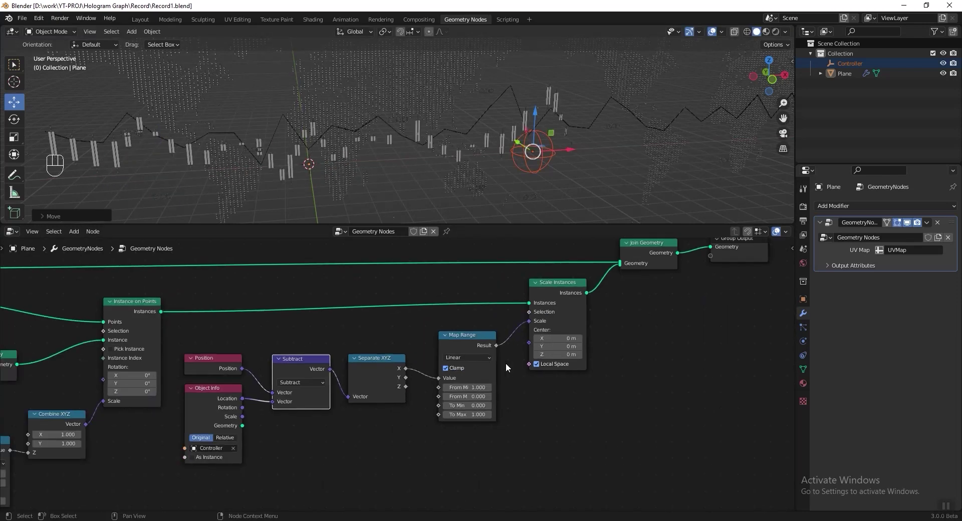
- Enclose all candlestick bar nodes, from Transform through Scale Instances, in one frame and open the frame's label for editing
scroll(506, 368, "down", 4)
left_click_drag(144, 277, 647, 464)
key("ctrl+j")
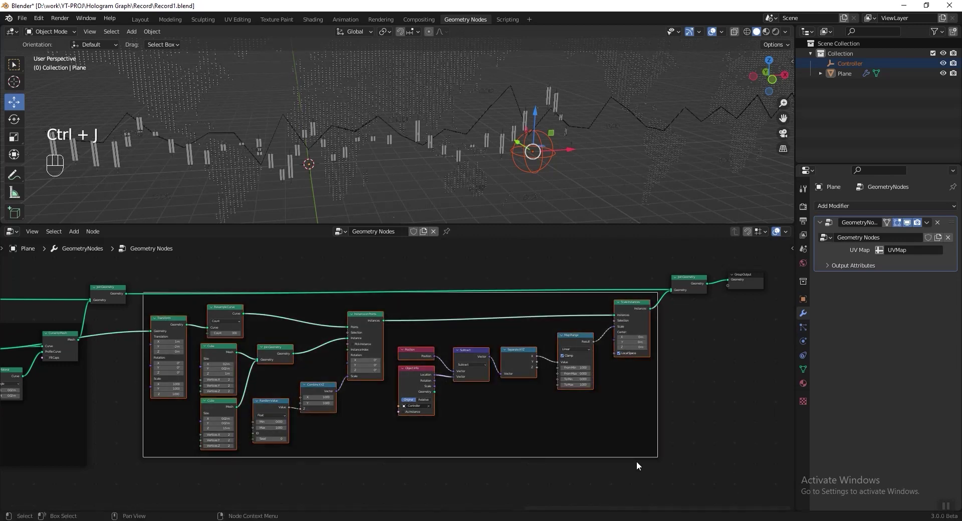
key("F2")
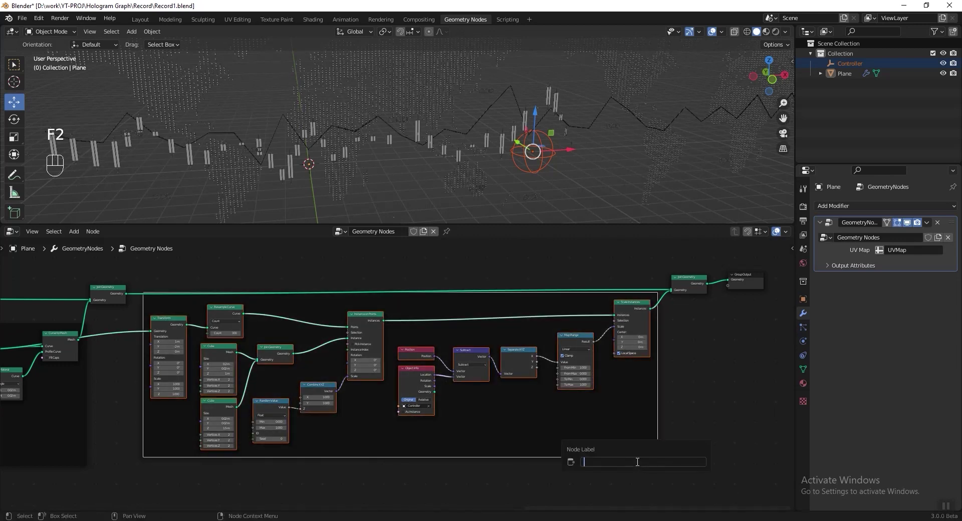
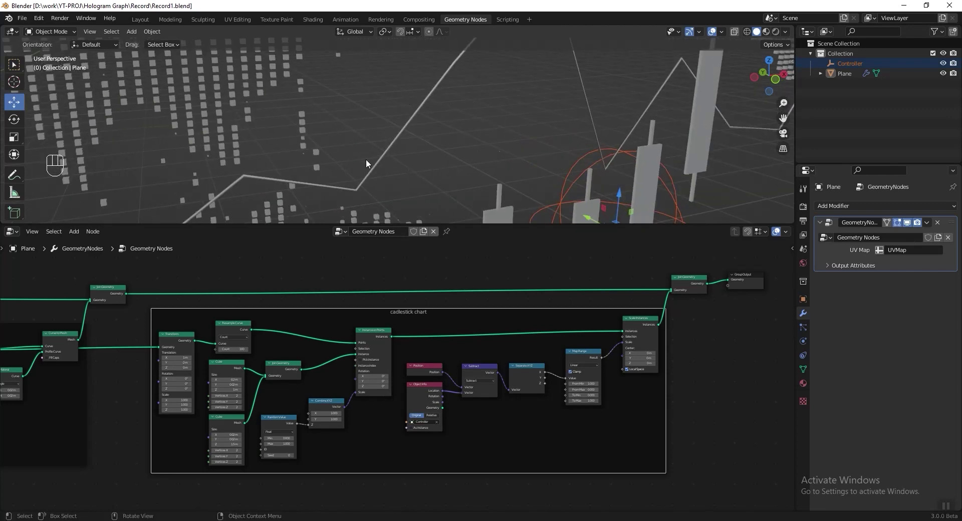
- Insert a Trim Curve node between Set Position and Curve to Mesh in the Graph Line frame
scroll(442, 103, "down", 3)
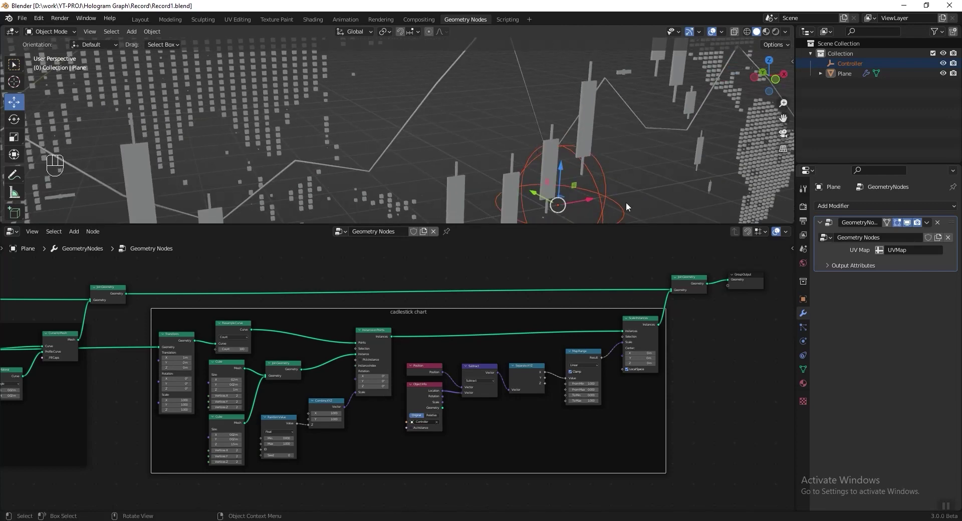
scroll(555, 159, "down", 3)
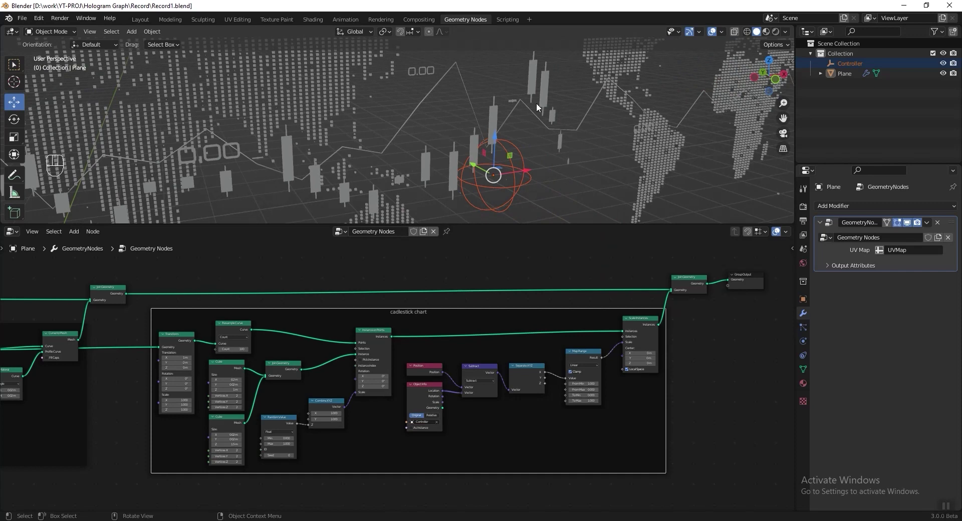
scroll(526, 124, "down", 2)
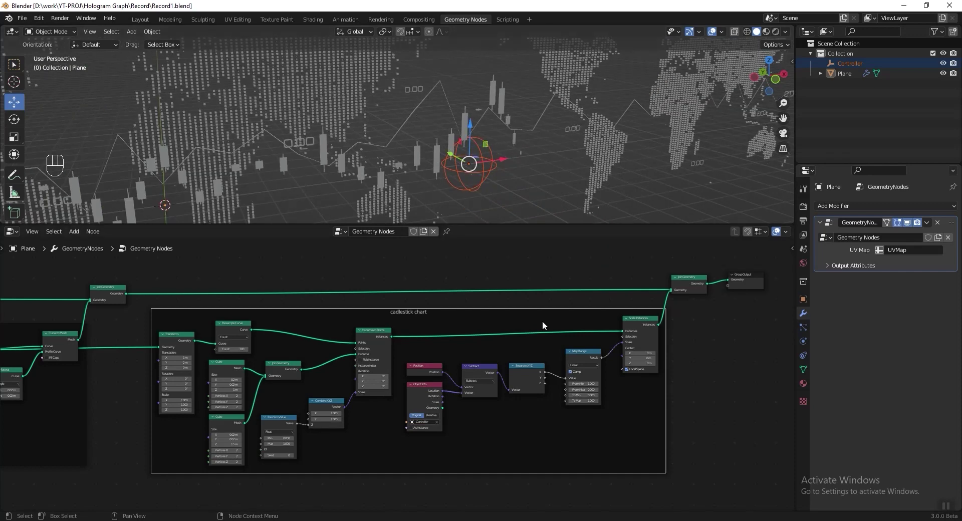
scroll(576, 332, "down", 3)
left_click_drag(673, 289, 435, 415)
scroll(342, 364, "up", 2)
middle_click_drag(342, 364, 361, 401)
scroll(387, 353, "up", 4)
left_click_drag(538, 341, 585, 291)
key("shift+a")
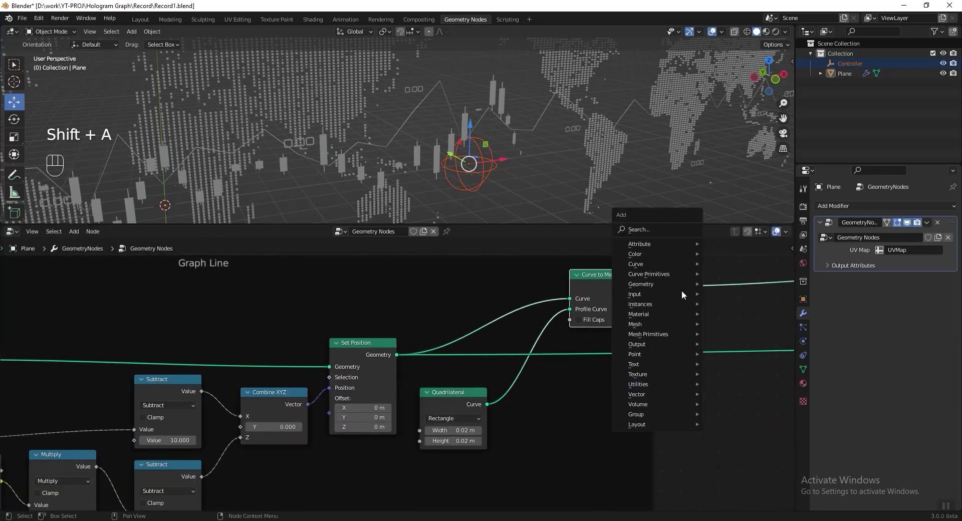
mouse_move(682, 264)
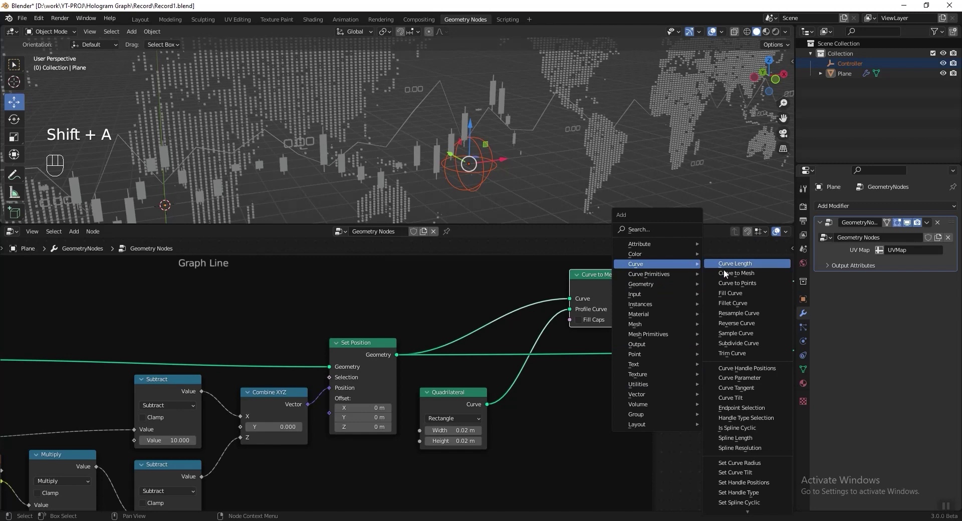
left_click(757, 352)
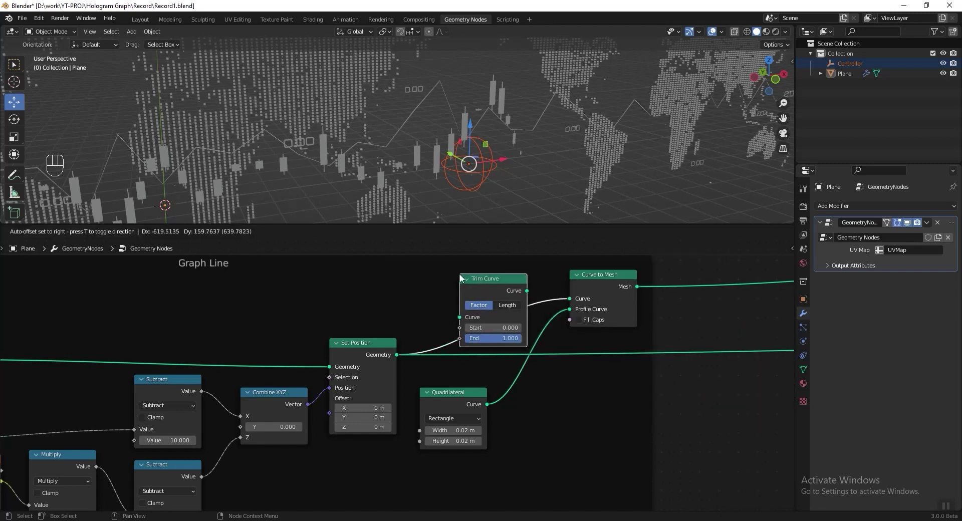
left_click(457, 274)
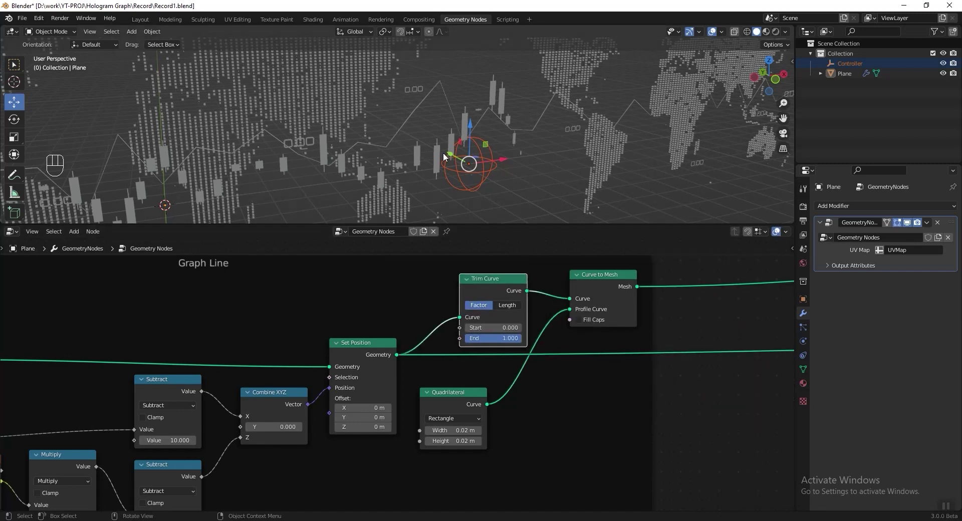
- Switch the Trim Curve node to Length mode, try several End lengths and set End to 70 m
mouse_move(519, 339)
left_mouse_down()
mouse_move(481, 339)
mouse_move(514, 339)
left_mouse_up()
left_click(515, 306)
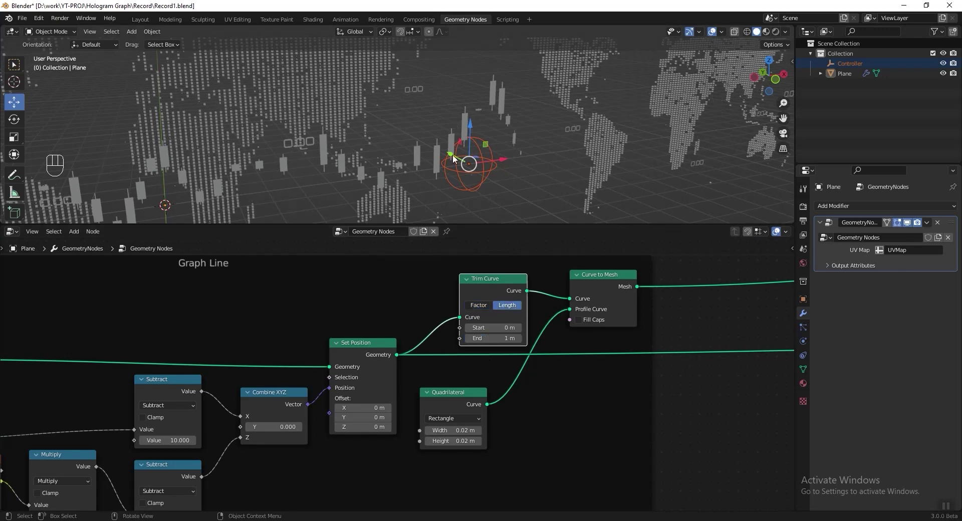
scroll(461, 169, "down", 4)
middle_click_drag(460, 169, 423, 163, "shift")
left_click_drag(484, 339, 513, 338)
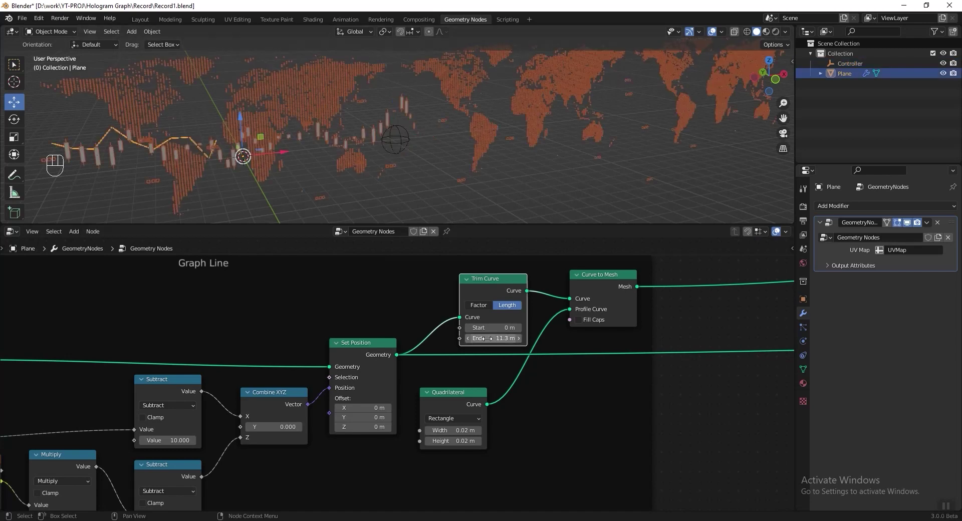
left_click_drag(488, 339, 531, 338)
left_click(484, 339)
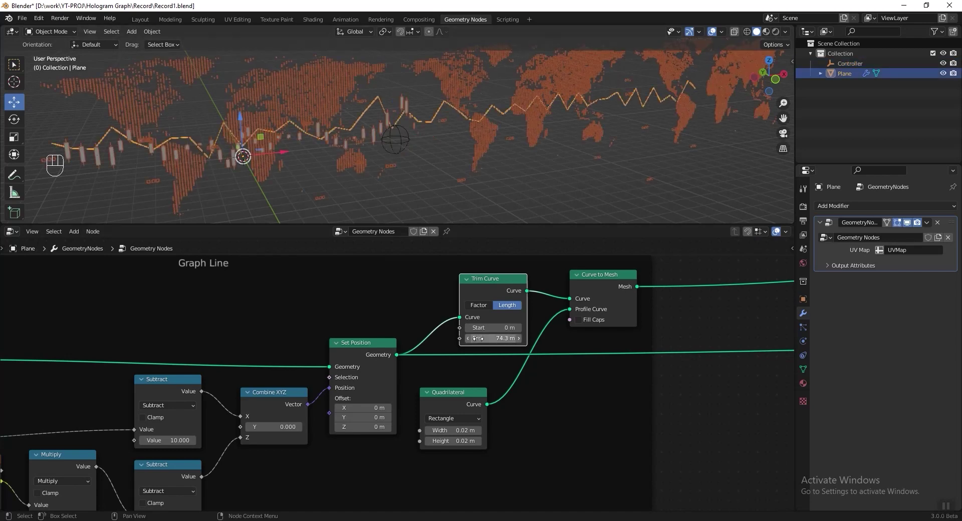
type("70")
key("Return")
- Duplicate the Controller's Object Info node from the candlestick chart frame and detach the copy from the frame
scroll(491, 387, "down", 3)
middle_click_drag(490, 386, 424, 371)
left_click(494, 338)
key("shift+d")
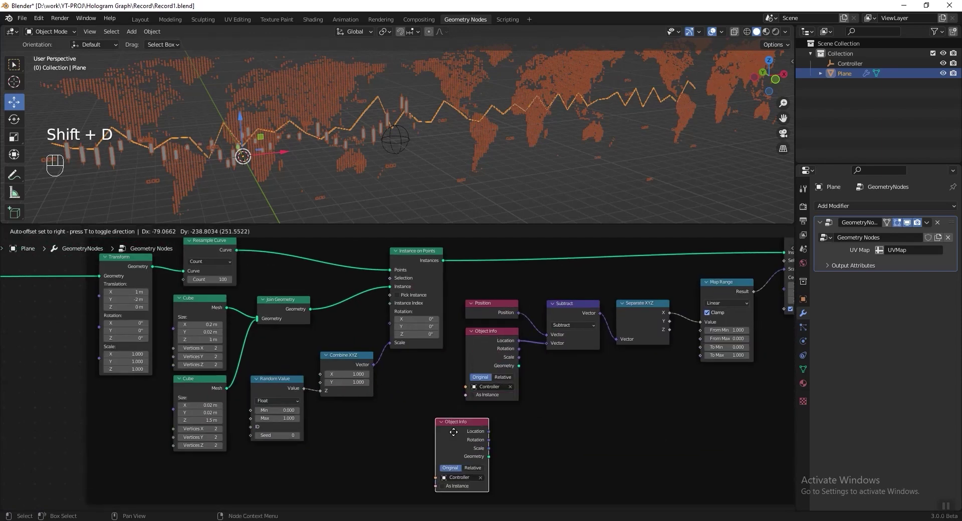
left_click(57, 410, "alt")
key("alt+p")
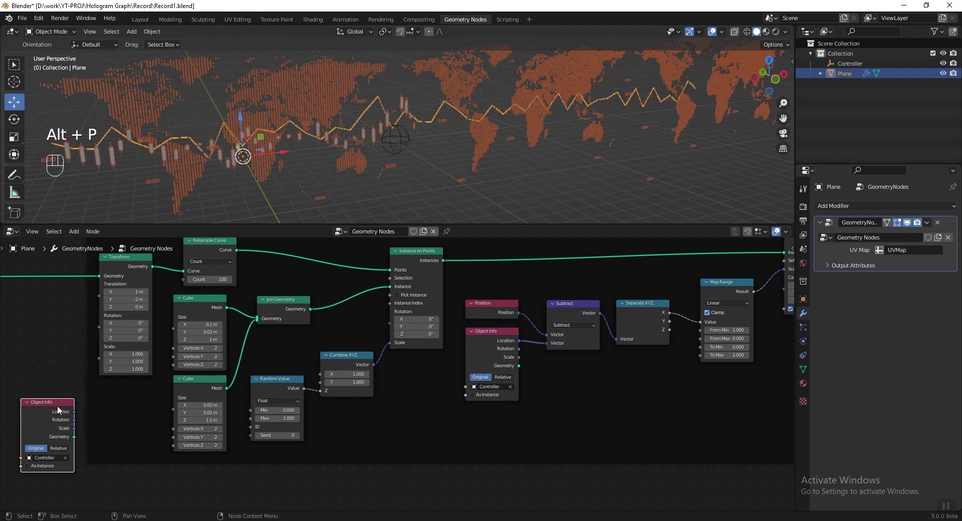
- Bring the copied Object Info node into the Graph Line area, just below the Set Position node
middle_click_drag(100, 386, 500, 380)
scroll(372, 389, "down", 4)
middle_click_drag(419, 394, 647, 391)
left_click_drag(647, 391, 178, 376)
middle_click_drag(218, 383, 422, 438)
scroll(365, 377, "up", 4)
left_click_drag(393, 434, 351, 433)
- Space the Trim Curve, Quadrilateral and Curve to Mesh nodes farther from Set Position and save the file
left_click_drag(416, 371, 482, 355)
left_click_drag(522, 300, 653, 299)
left_click_drag(481, 355, 598, 333)
left_click_drag(446, 280, 530, 281)
scroll(425, 372, "up", 2)
left_click_drag(338, 453, 334, 426)
key("ctrl+s")
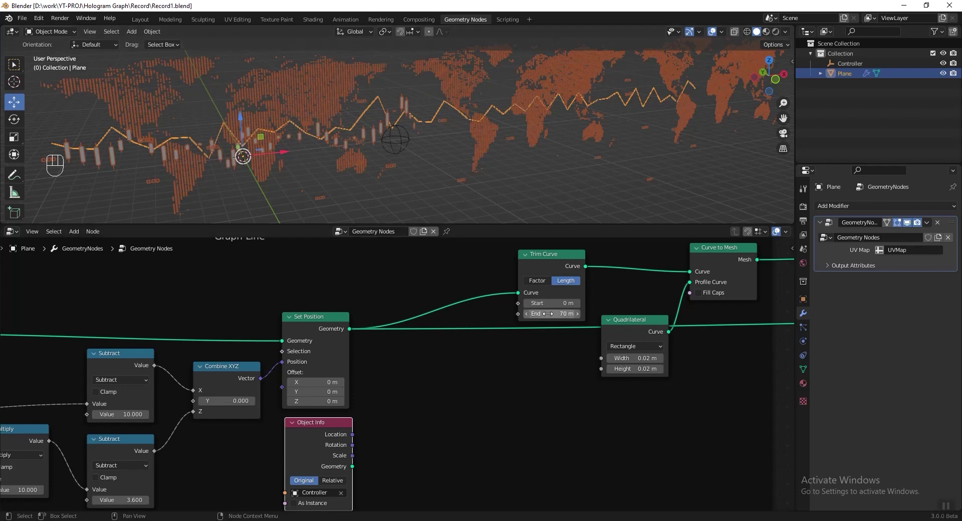
- Add a Separate XYZ node fed by the Object Info Location and link its X output to the Trim Curve's End
key("shift+a")
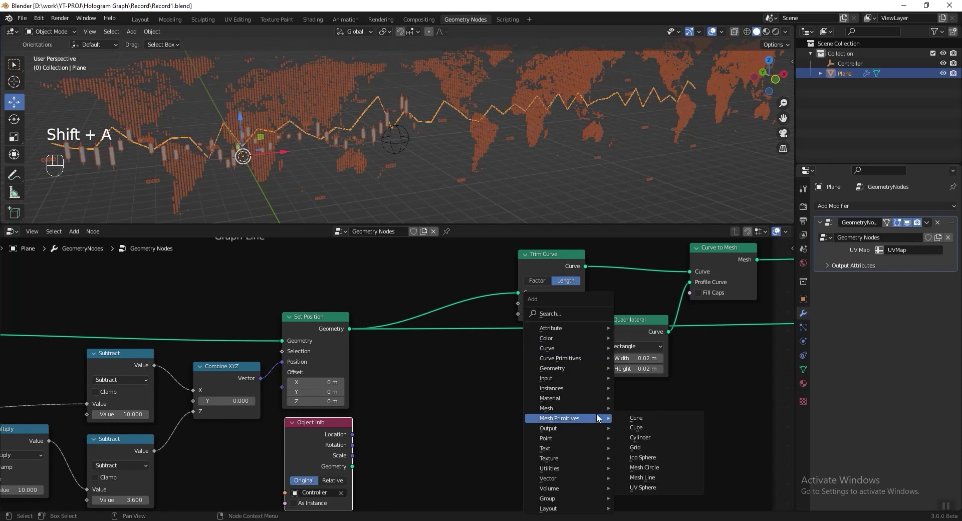
mouse_move(585, 477)
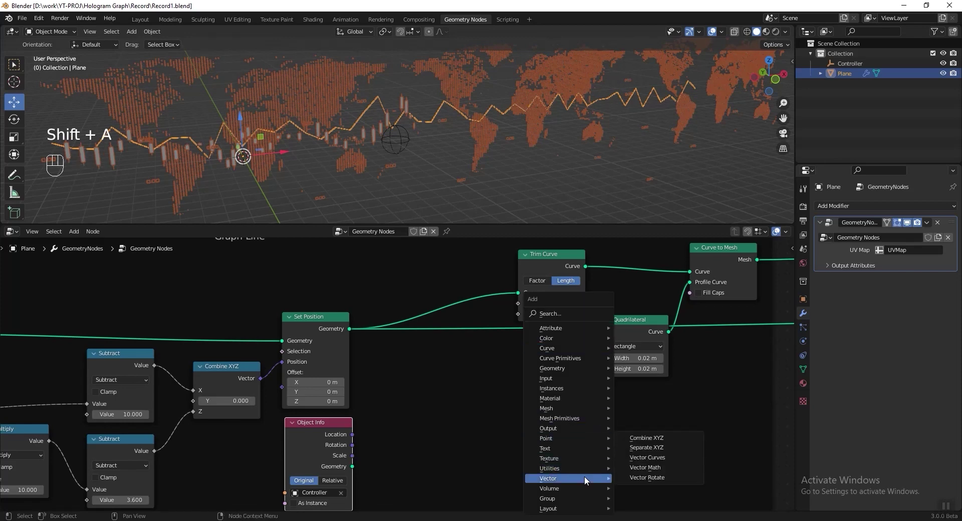
left_click(665, 447)
left_click(398, 414)
left_click_drag(352, 434, 377, 426)
left_click_drag(388, 466, 406, 469)
left_click_drag(435, 431, 469, 421)
left_click_drag(491, 384, 510, 321)
scroll(553, 389, "up", 2)
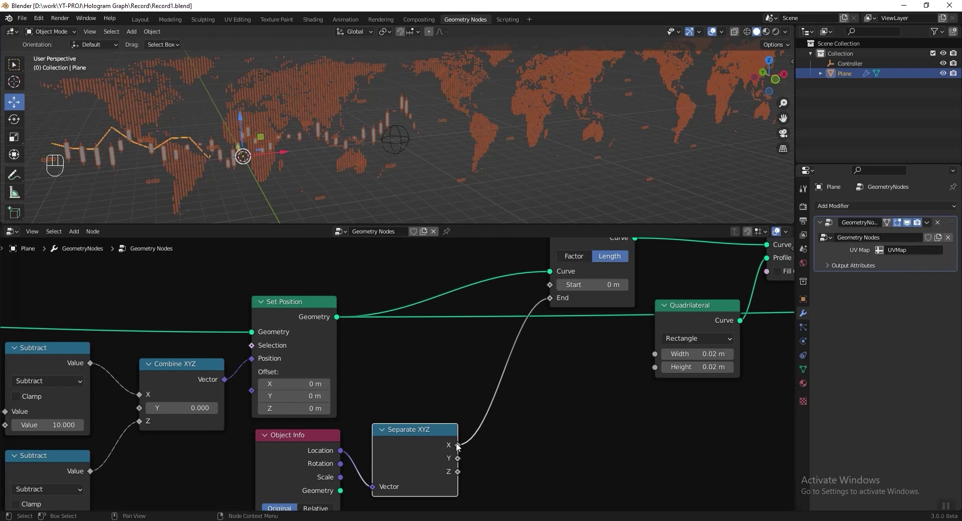
mouse_move(457, 445)
middle_click_drag(370, 428, 392, 384)
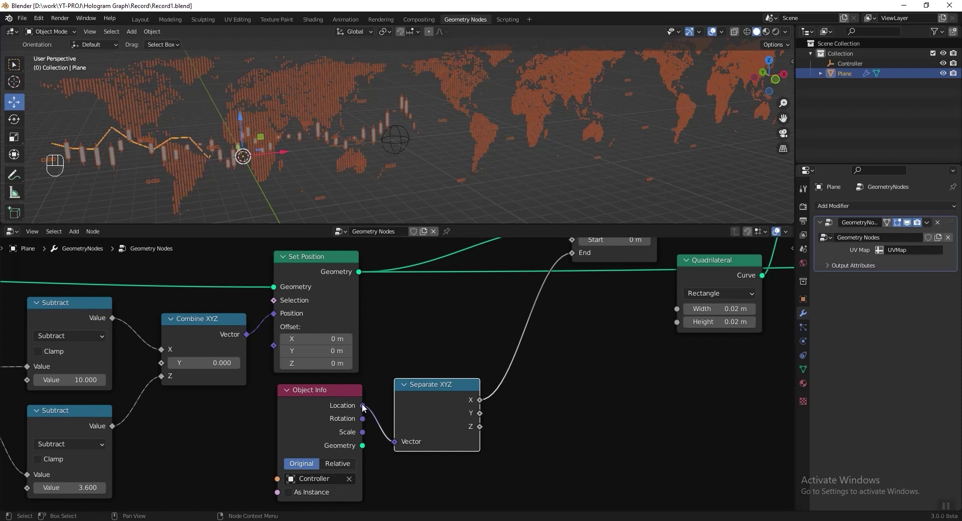
mouse_move(362, 405)
- Pin the node tree, show the Controller's transform values and move it along the X axis to about 9.57 m
left_click(449, 230)
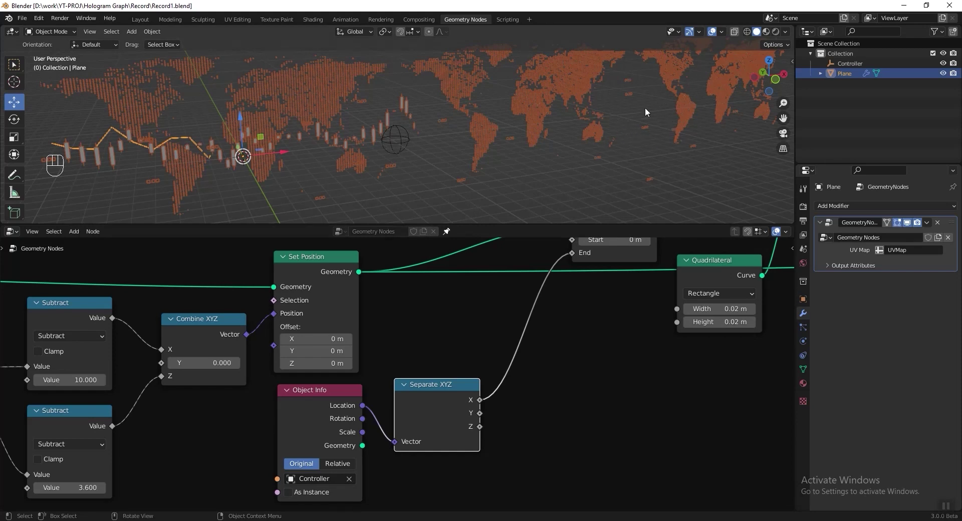
key("n")
left_click(850, 63)
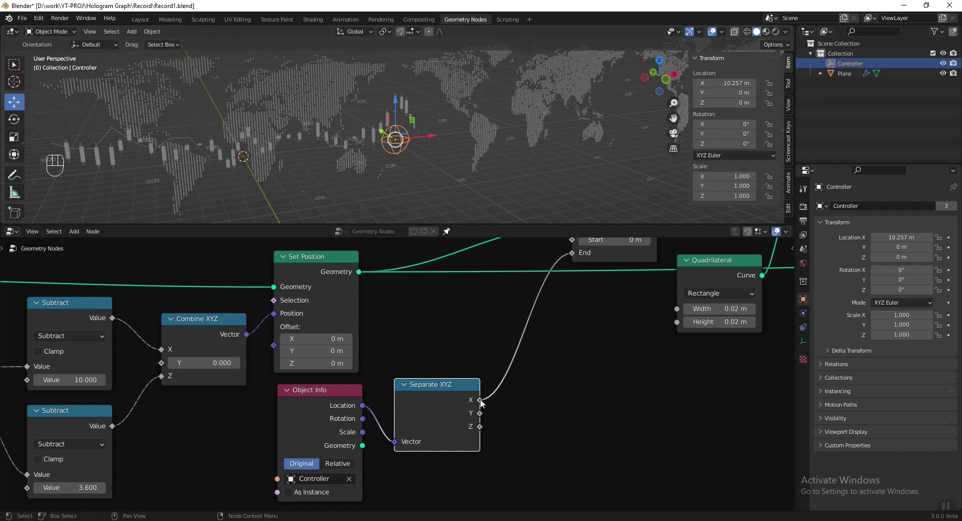
mouse_move(480, 399)
left_click_drag(431, 136, 414, 153)
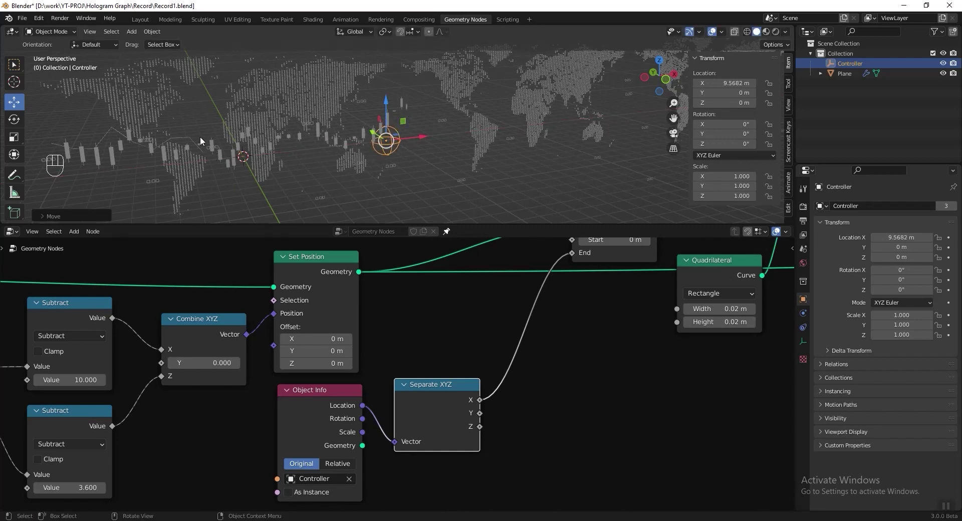
- Save the file and test the line trim by moving the Controller along the X axis to about -10.17 m
key("ctrl+s")
scroll(386, 142, "down", 2)
middle_click_drag(387, 143, 483, 136, "shift")
left_click_drag(509, 132, 253, 165)
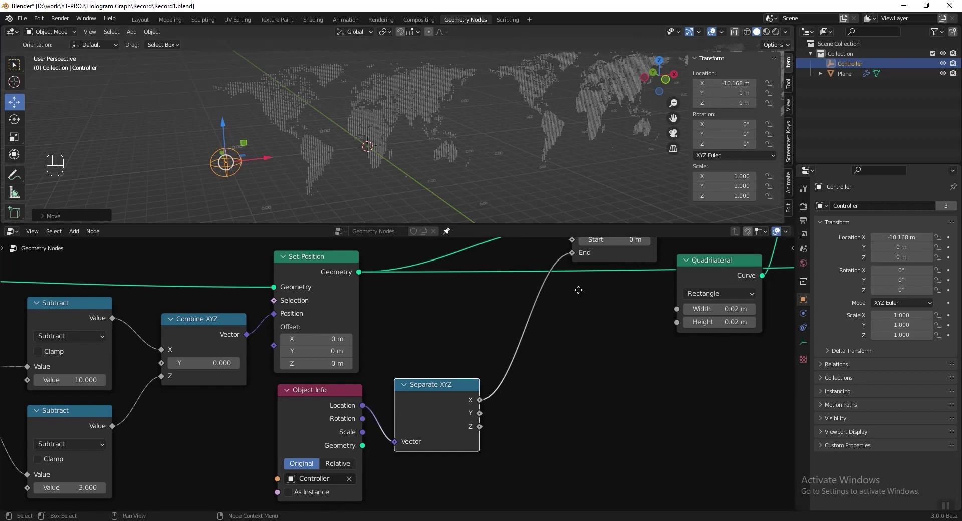
- Try the Trim Curve's End length with its input unlinked, and reconnect the Separate XYZ X output to End
middle_click_drag(575, 262, 548, 365)
left_click_drag(597, 357, 521, 358)
left_click(595, 95)
middle_click_drag(453, 503, 438, 465)
left_click_drag(438, 466, 530, 319)
left_click_drag(575, 242, 575, 248)
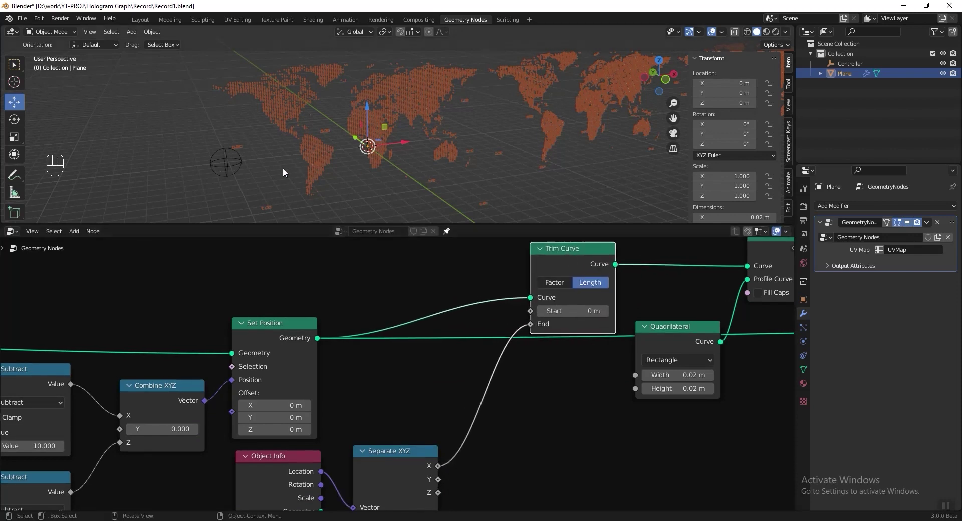
- Select the Controller and move it along the X axis to about 3.56 m to check the line's offset
left_click(225, 161)
left_click_drag(265, 154, 458, 144)
middle_click_drag(438, 459, 417, 401)
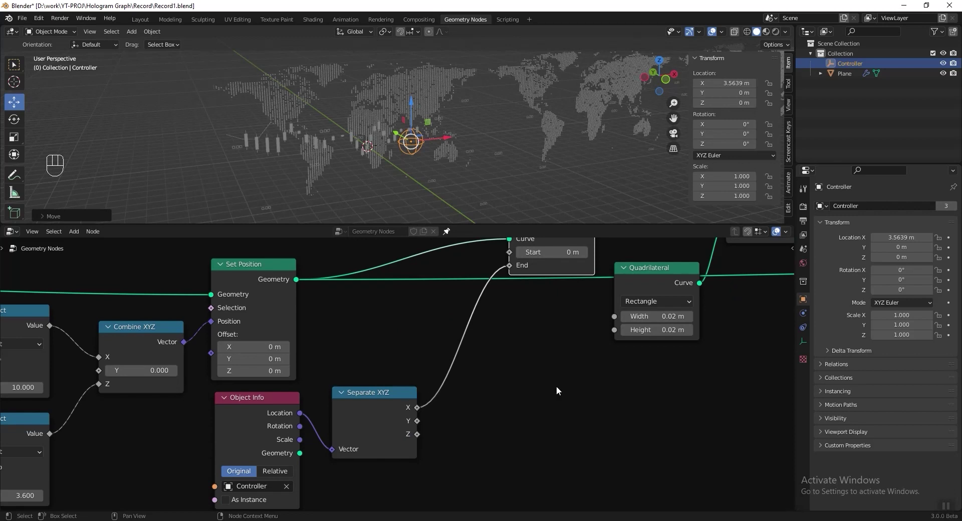
- Insert a Math node set to Add between Separate XYZ and the Trim Curve's End, with a value of 10
key("shift+a")
mouse_move(550, 377)
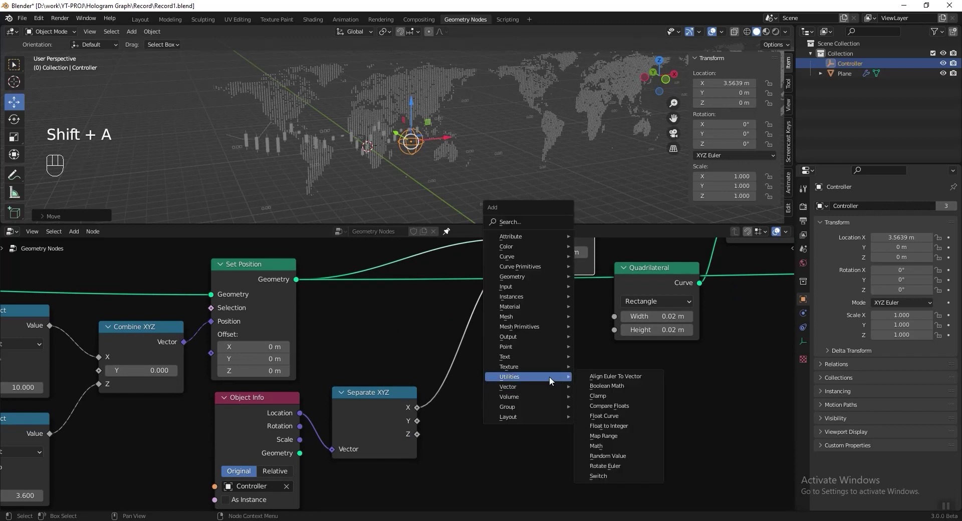
left_click(632, 446)
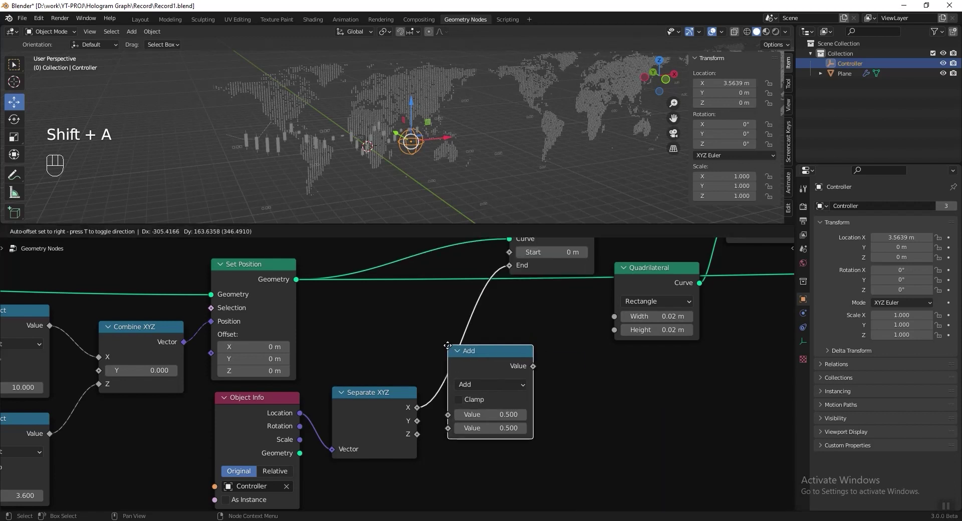
left_click(465, 345)
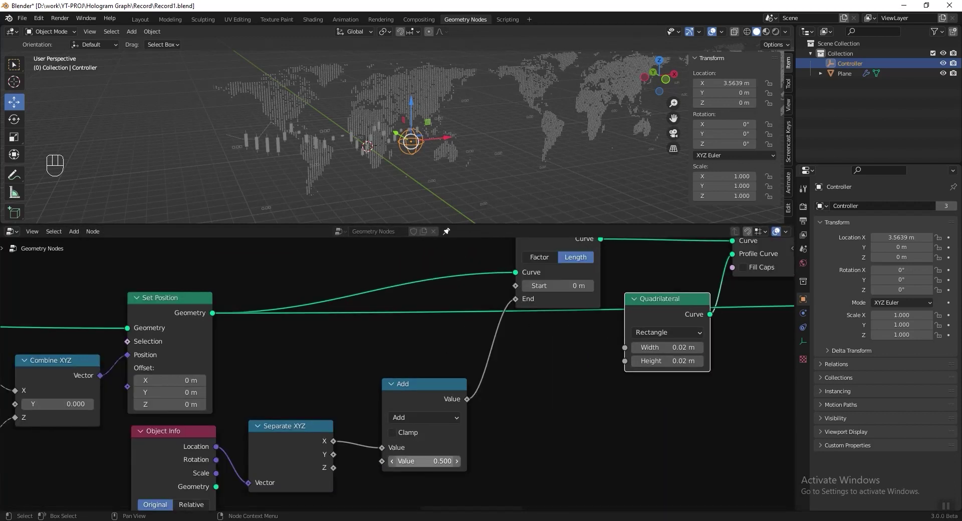
left_click(426, 464)
type("10")
key("Return")
- Move the Controller back along the X axis to about -1.13 m to compare the line end with the bars
mouse_move(429, 137)
left_mouse_down()
mouse_move(403, 136)
mouse_move(449, 132)
mouse_move(415, 136)
left_mouse_up()
scroll(362, 150, "up", 4)
middle_click_drag(350, 166, 328, 162)
left_click_drag(433, 156, 341, 160)
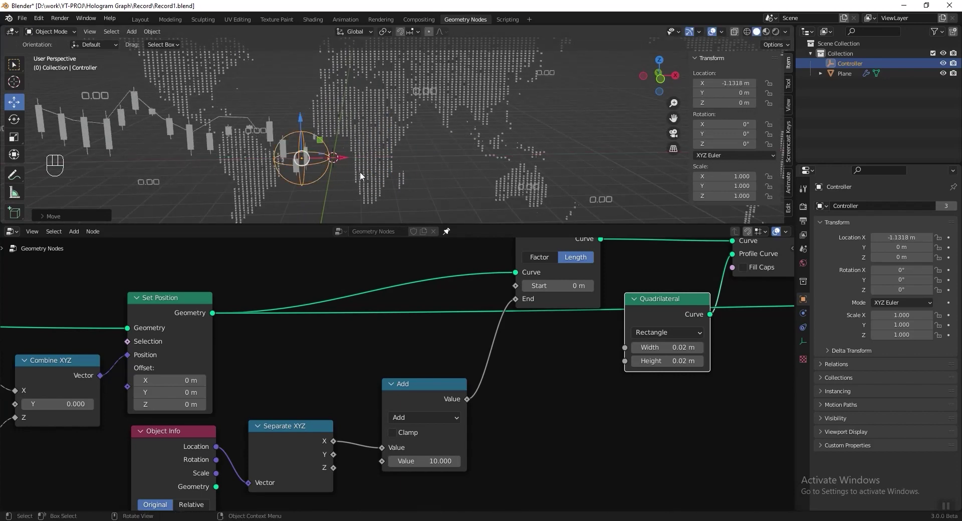
- Move the Controller along the X axis past the bars to about 40.16 m and inspect the area around it
scroll(360, 171, "down", 3)
key("g")
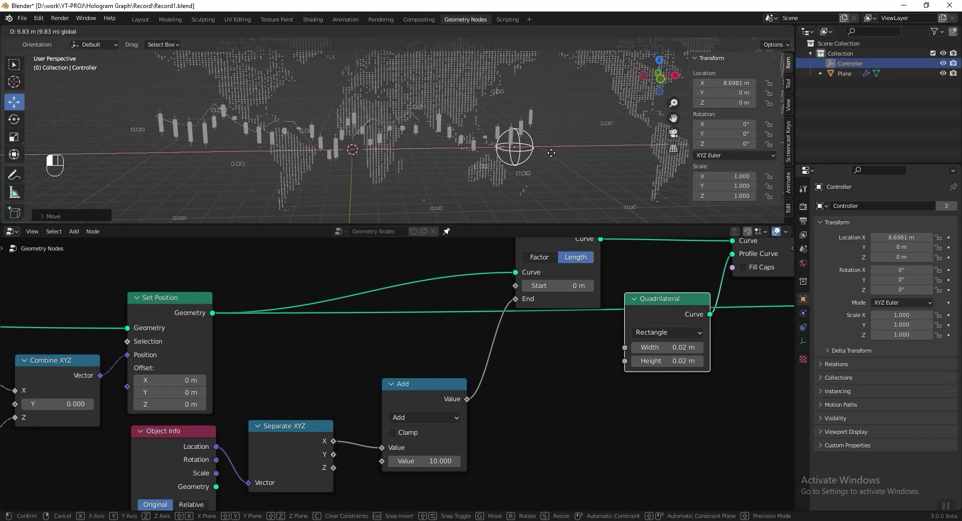
left_click_drag(595, 153, 632, 153)
scroll(573, 156, "down", 2)
middle_click_drag(572, 155, 362, 148, "shift")
left_click_drag(363, 134, 363, 133)
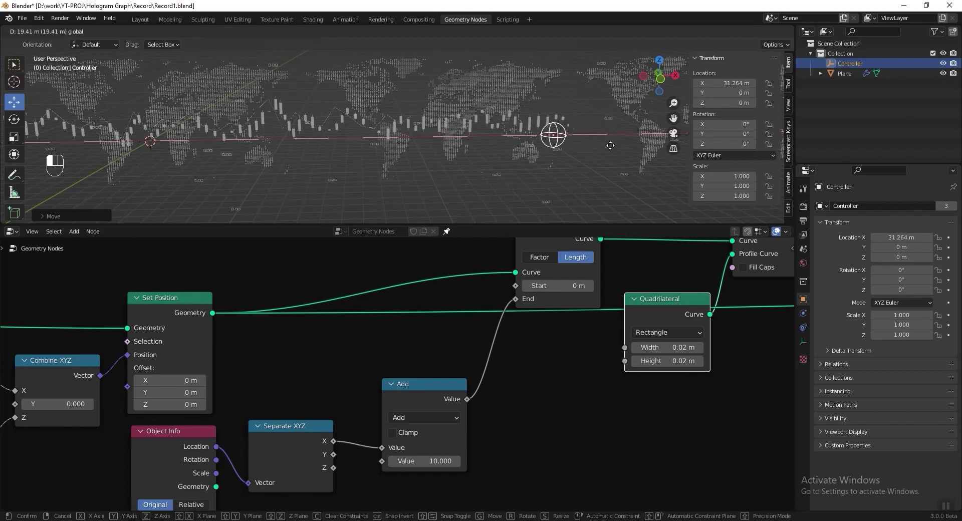
left_click(635, 132)
middle_click_drag(635, 133, 428, 140, "shift")
key("shift+b")
mouse_move(419, 119)
left_mouse_down()
mouse_move(457, 164)
mouse_move(435, 159)
mouse_move(443, 161)
left_mouse_up()
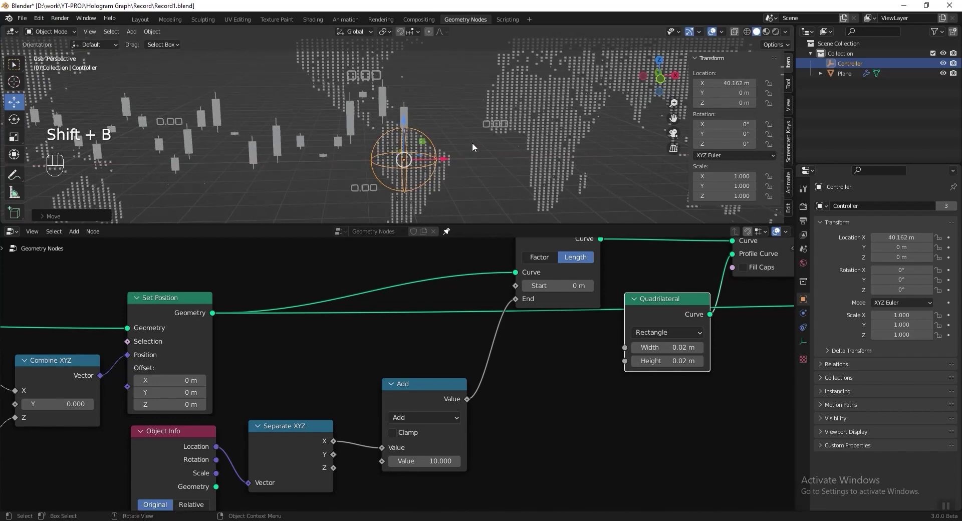
- Test the unlinked Trim Curve End at about 70.4 m, and reconnect the Add node's Value output to it
middle_click_drag(510, 321, 517, 377)
left_click_drag(525, 357, 507, 431)
left_click_drag(566, 355, 608, 355)
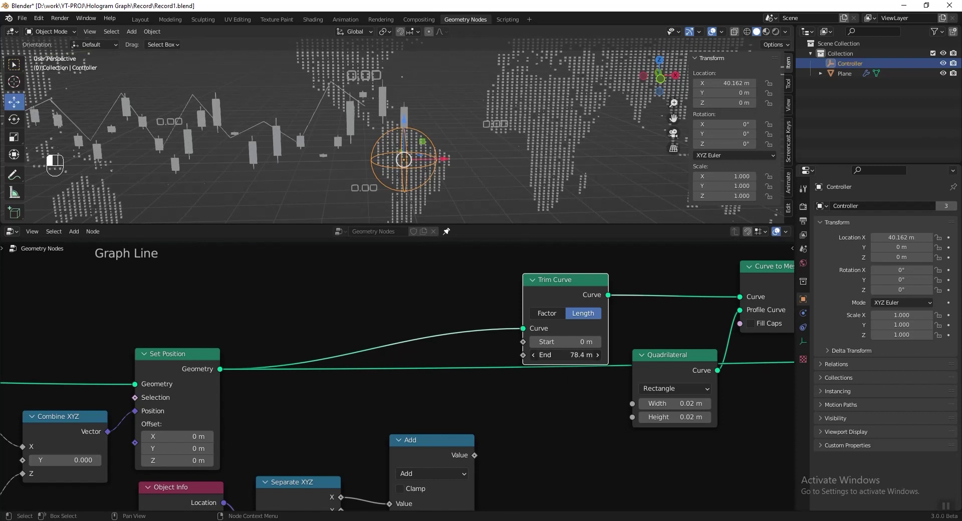
left_click_drag(559, 355, 555, 355)
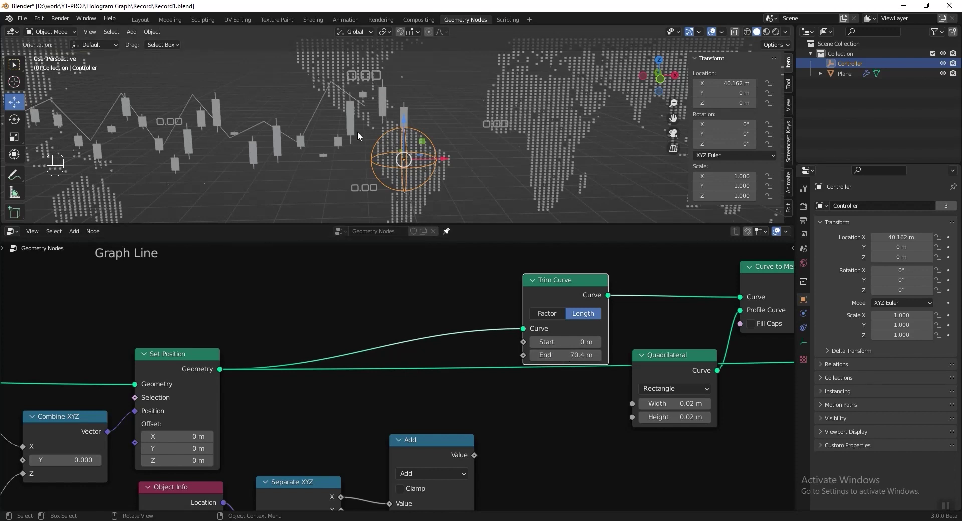
left_click_drag(474, 455, 524, 357)
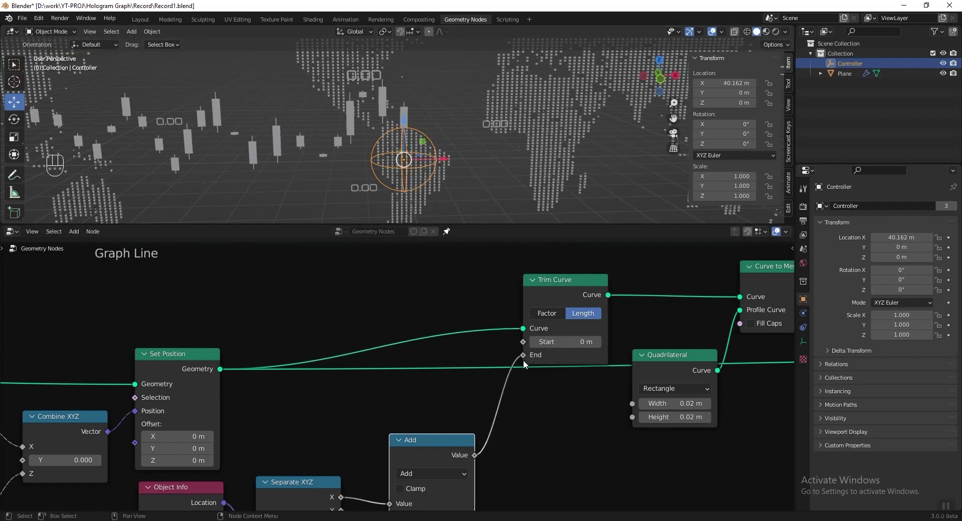
middle_click_drag(501, 452, 502, 414)
mouse_move(476, 418)
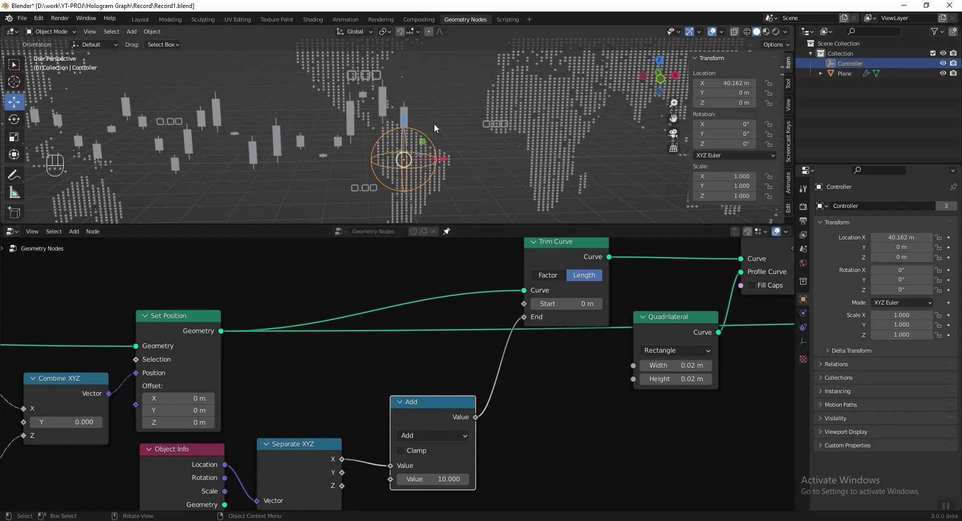
- Switch to Calculator and divide 70 by 50
key("alt+Tab")
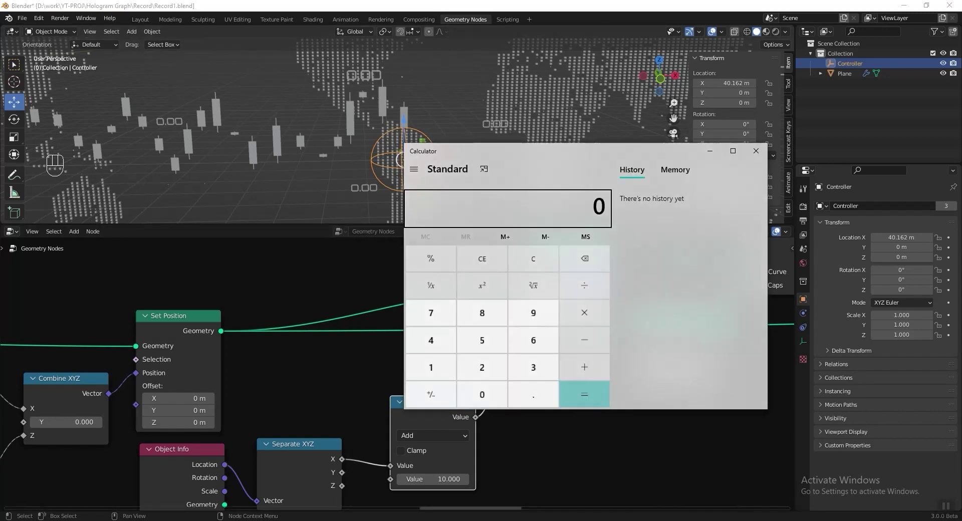
left_click(430, 314)
left_click(482, 394)
left_click(585, 285)
left_click(482, 340)
left_click(482, 394)
left_click(602, 402)
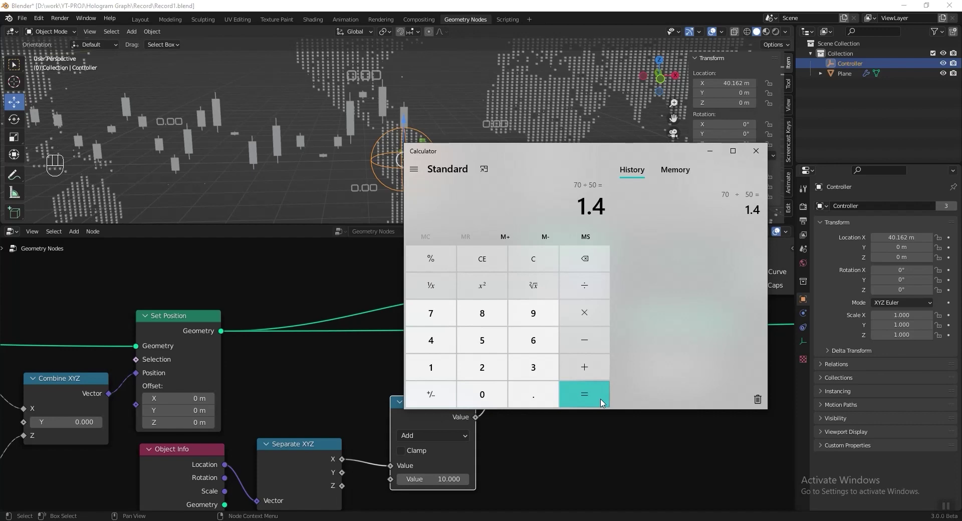
- Duplicate the Add math node onto the link into Trim Curve's End, and set the copy to Multiply with a value of 1.4
middle_click_drag(442, 423, 412, 421)
left_click_drag(382, 406, 367, 411)
key("shift+d")
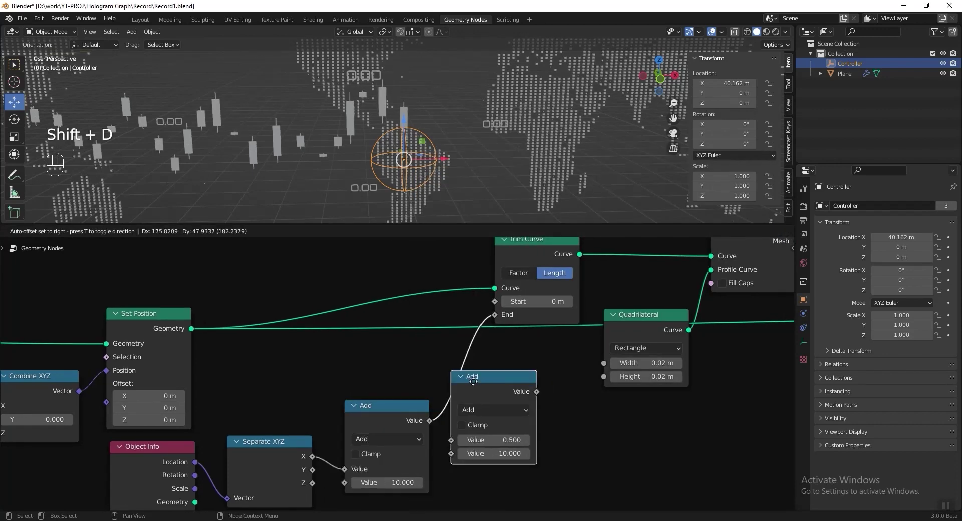
left_click(473, 380)
middle_click_drag(649, 338, 530, 332)
left_click(425, 402)
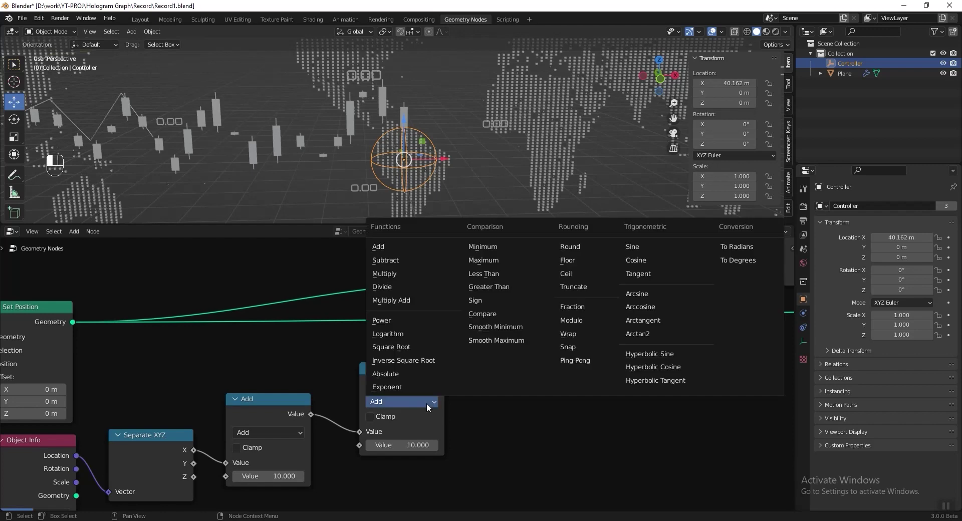
left_click(401, 273)
left_click(402, 444)
key("Return")
- Move the Controller along the X axis to about 33.14 m to compare the line end with the bars, and save the file
scroll(484, 131, "down", 1)
middle_click_drag(476, 153, 595, 160, "shift")
left_click_drag(527, 163, 528, 162)
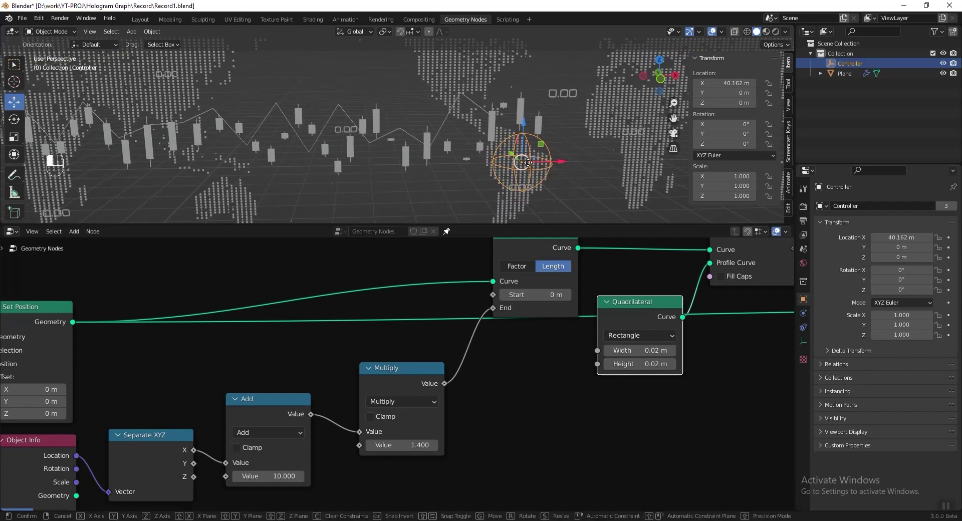
key("x")
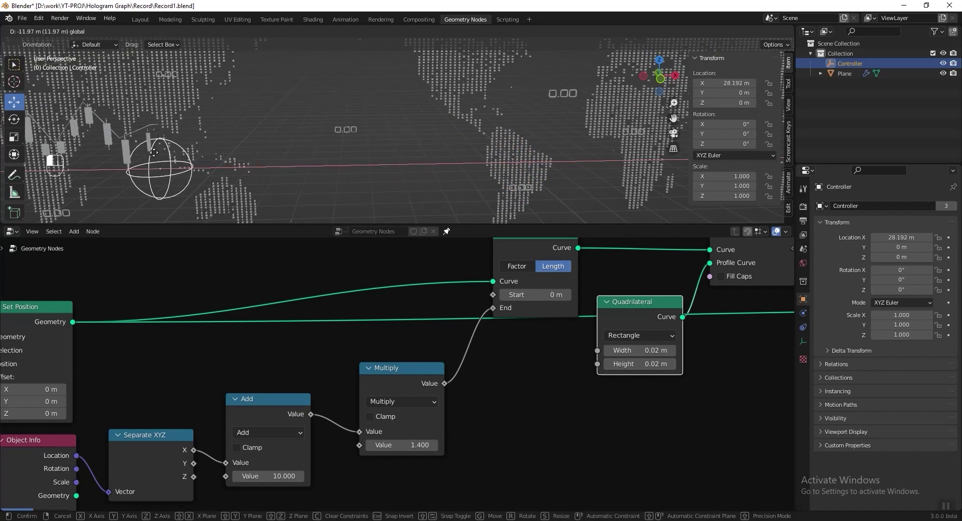
left_click(322, 156)
middle_click_drag(390, 147, 611, 159, "shift")
key("g")
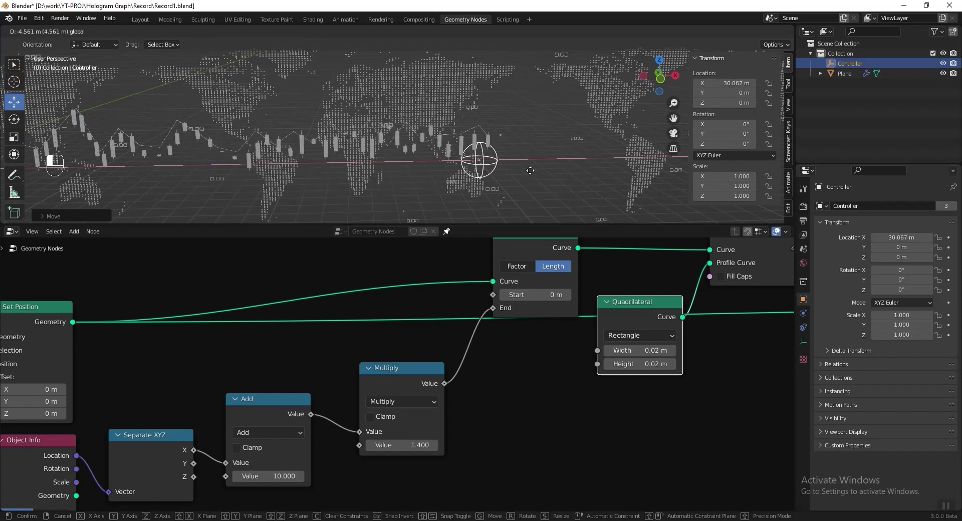
left_click(570, 170)
key("ctrl+s")
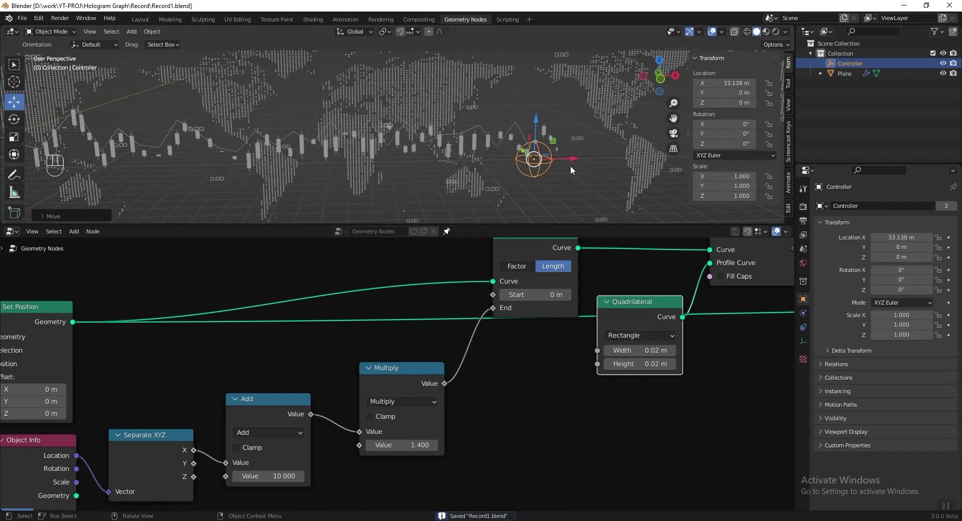
- Switch the node editor area to the Timeline, move the Controller back along the X axis to about -10.12 m, and save
left_click(19, 233)
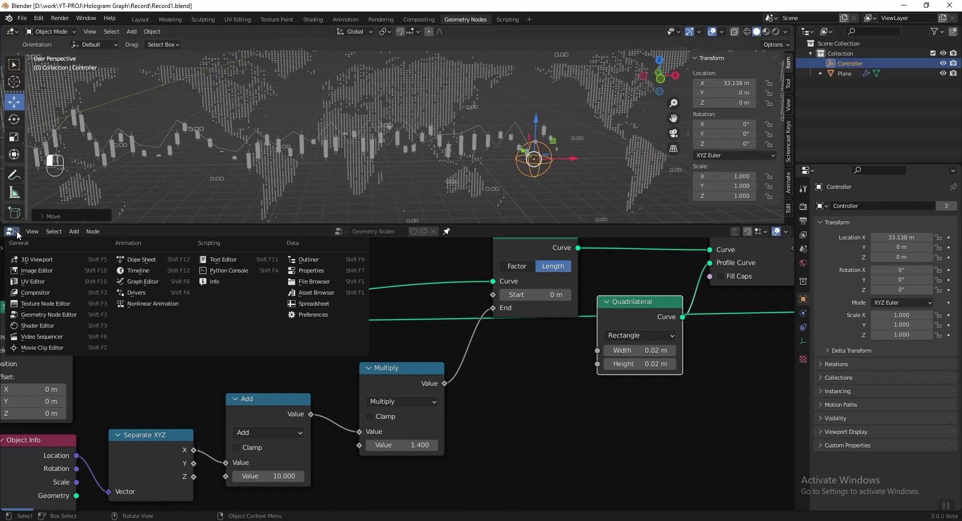
left_click(125, 269)
left_click_drag(572, 159, 331, 163)
middle_click_drag(331, 164, 599, 182, "shift")
left_click_drag(597, 183, 268, 181)
middle_click_drag(316, 165, 588, 164, "shift")
left_click_drag(534, 183, 327, 186)
key("ctrl+s")
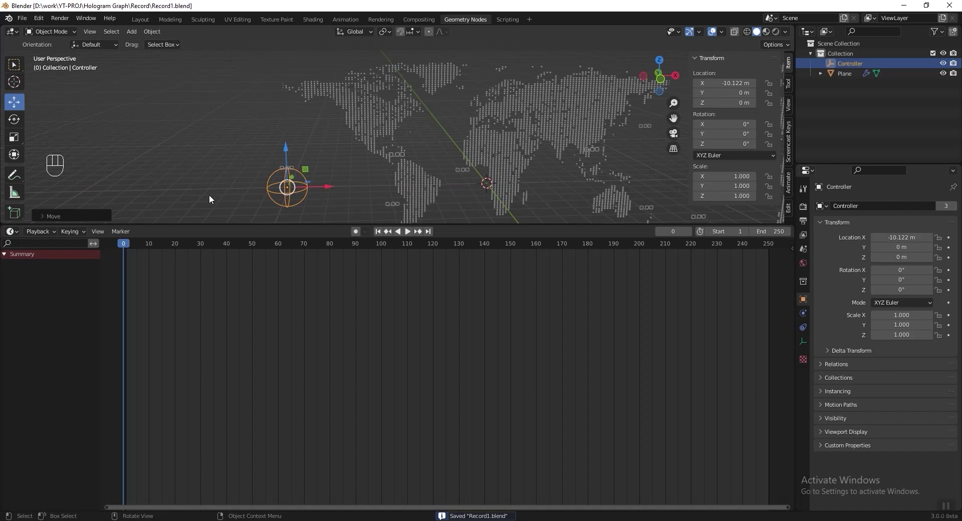
- Insert a single keyframe on the Controller's X location at frame 0
left_click(121, 248)
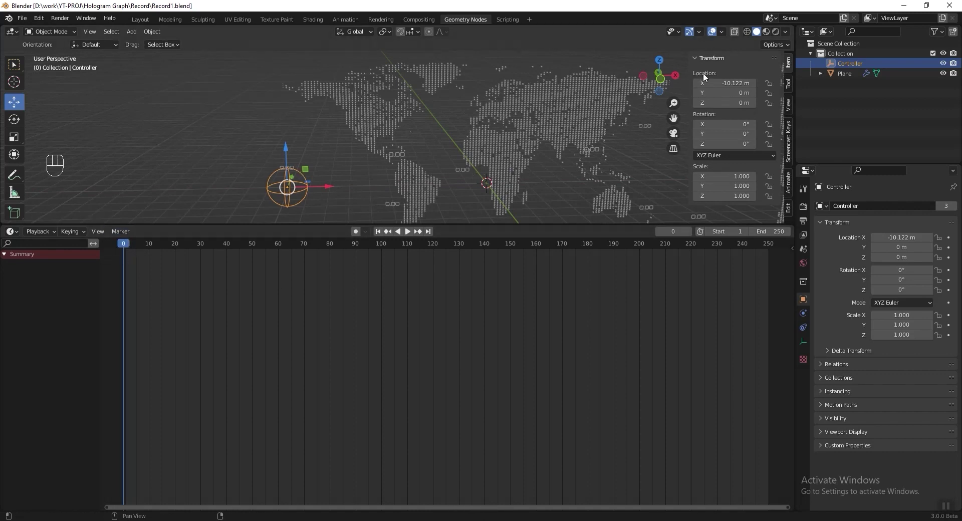
right_click(730, 83)
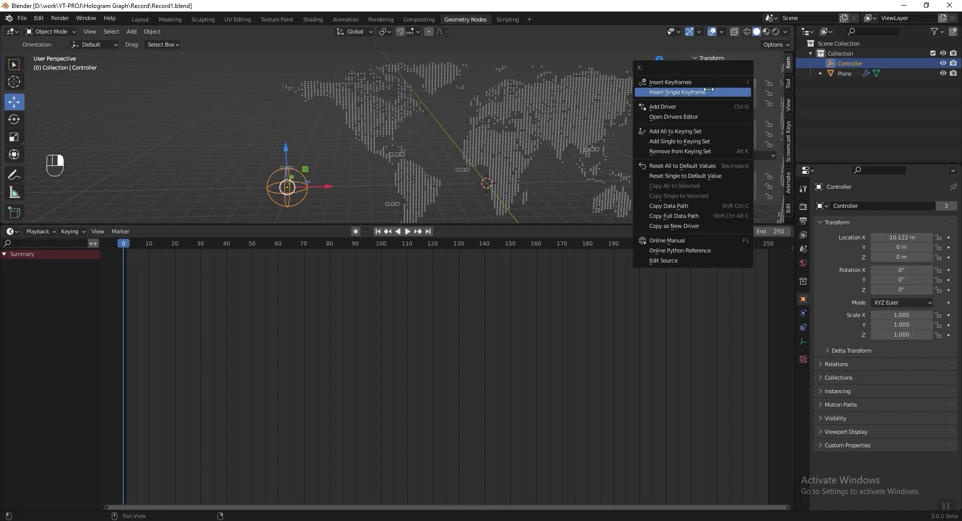
left_click(713, 92)
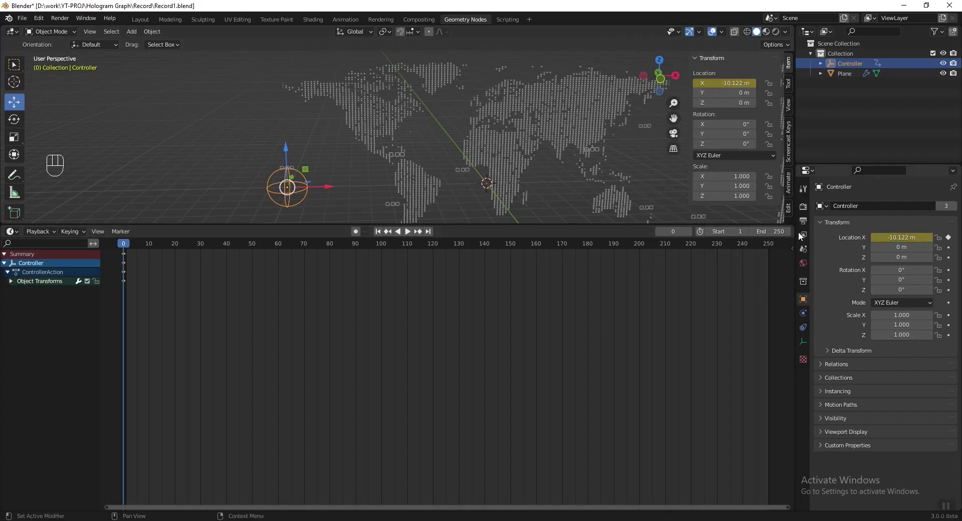
- Set the animation's end frame to 600
left_click(772, 231)
type("6")
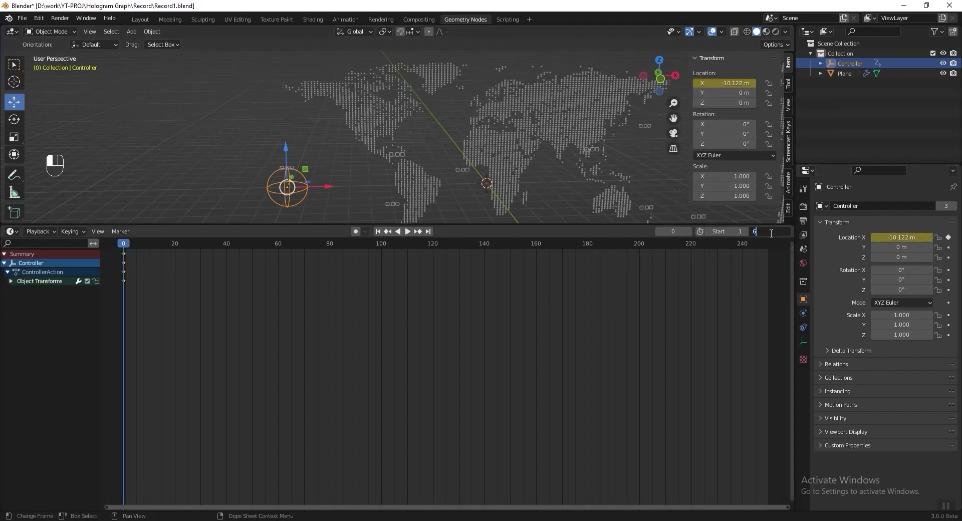
type("00")
key("Return")
key("Home")
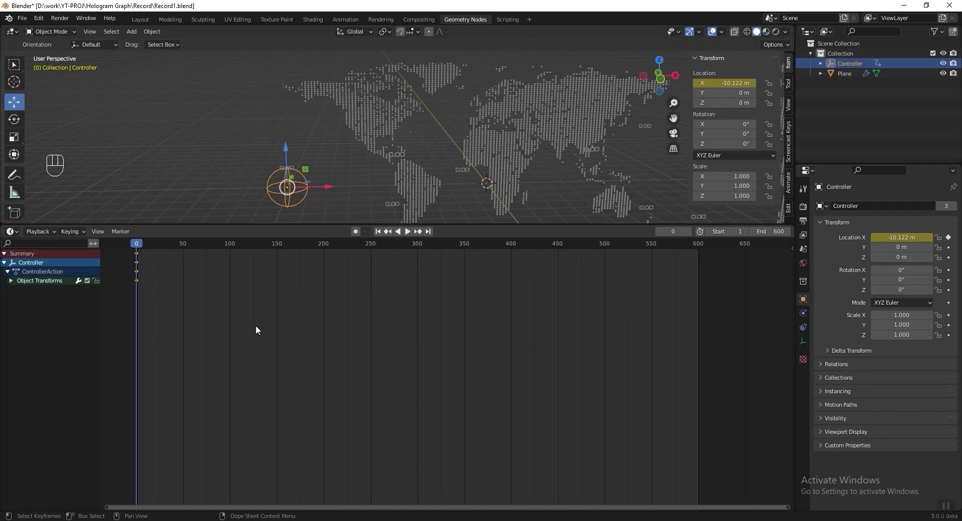
- Go to frame 600 and move the Controller past the last bars to about X 39.66 m, Y -2.51 m
left_click(429, 231)
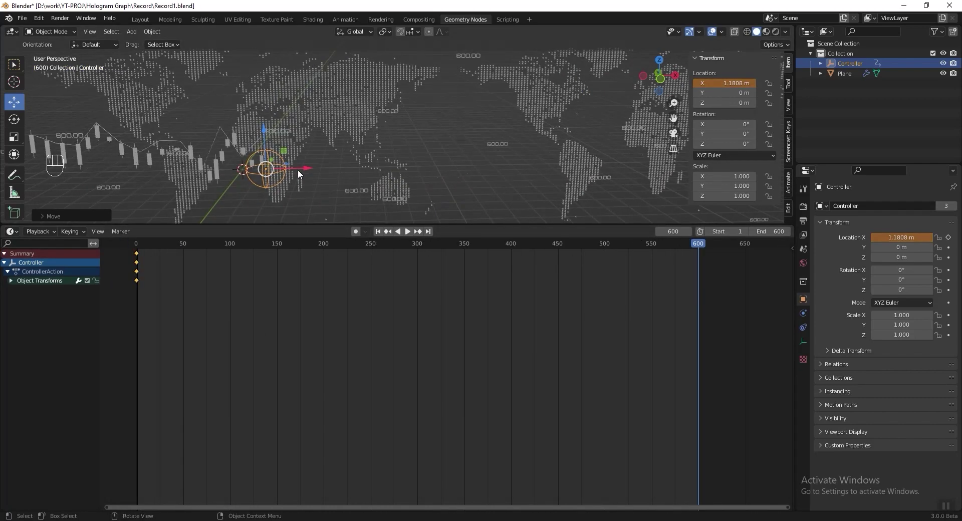
left_click(282, 176)
middle_click_drag(282, 176, 259, 174, "shift")
left_click_drag(393, 169, 310, 169)
scroll(271, 166, "up", 2)
middle_click_drag(260, 164, 354, 156, "shift")
- Set the Controller's X location to 40 m and insert a single keyframe on it at frame 600
left_click(734, 85)
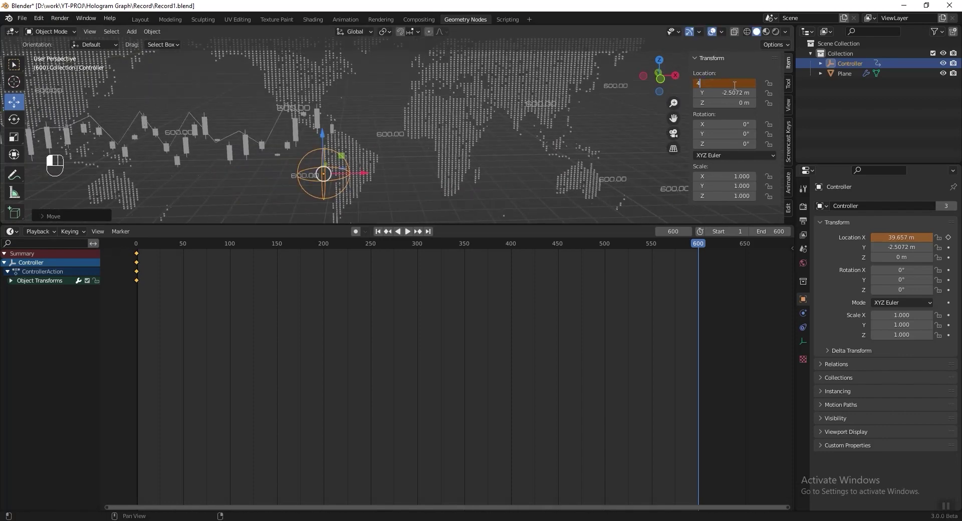
type("40")
key("Return")
right_click(720, 82)
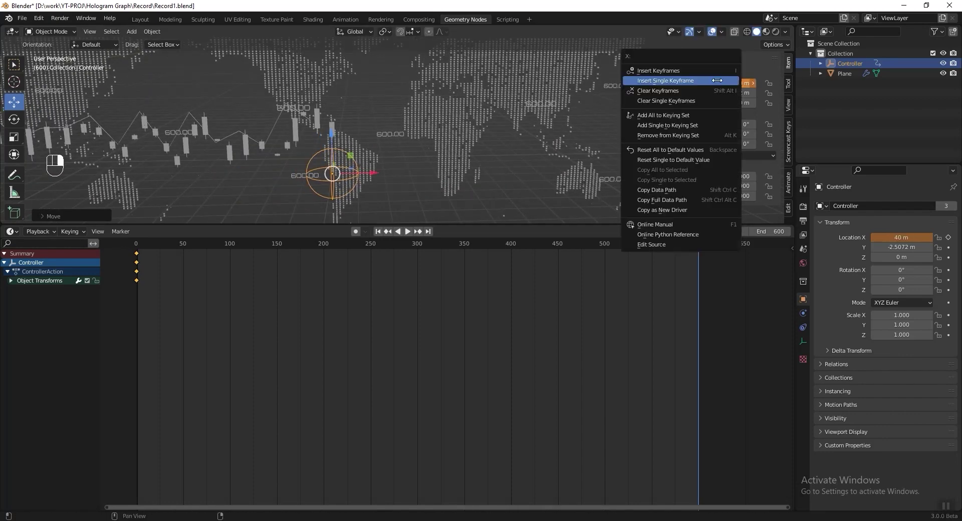
left_click(717, 81)
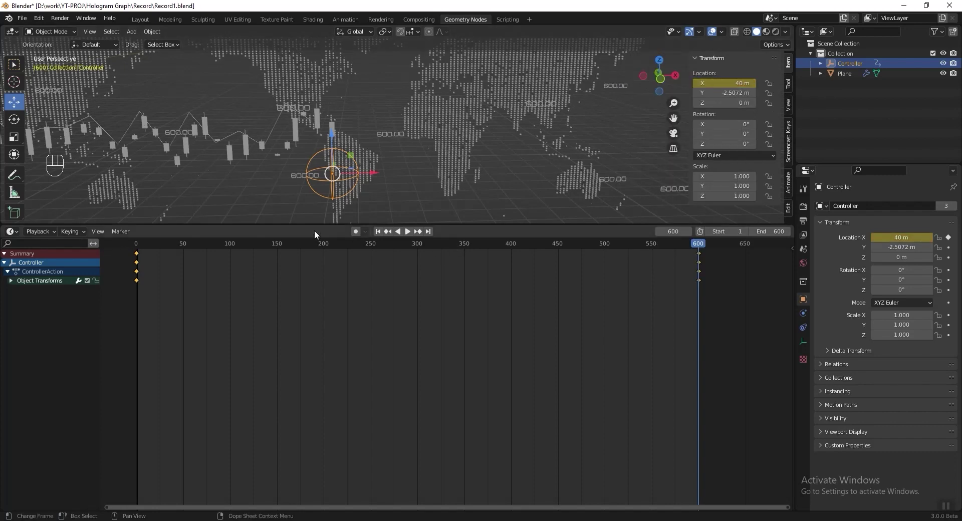
- Scrub through the timeline up to frame 600 to examine how the line and bars are revealed along the map
left_click_drag(143, 246, 255, 244)
middle_click_drag(395, 133, 501, 132, "shift")
scroll(426, 148, "down", 2)
scroll(428, 150, "up", 1)
left_click_drag(277, 243, 679, 275)
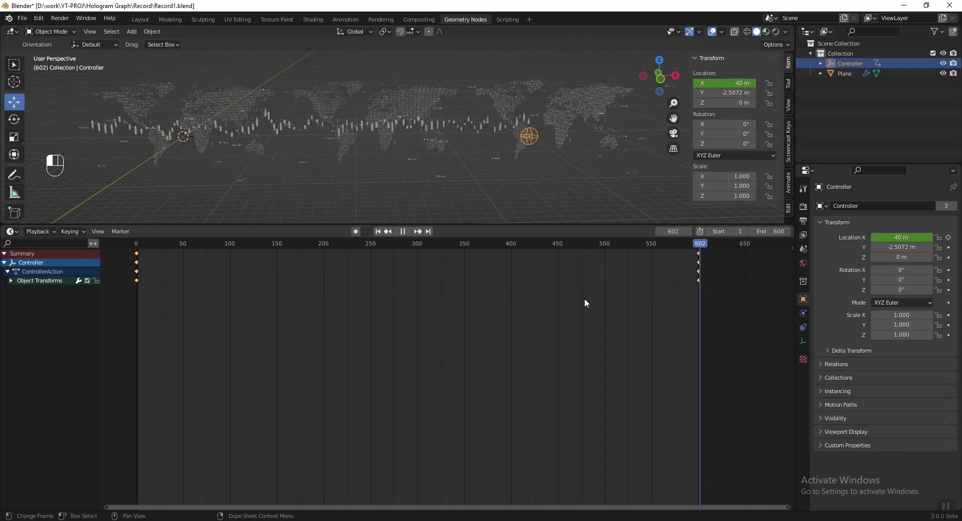
- Return the animation to frame 0 and save the file
key("ctrl+s")
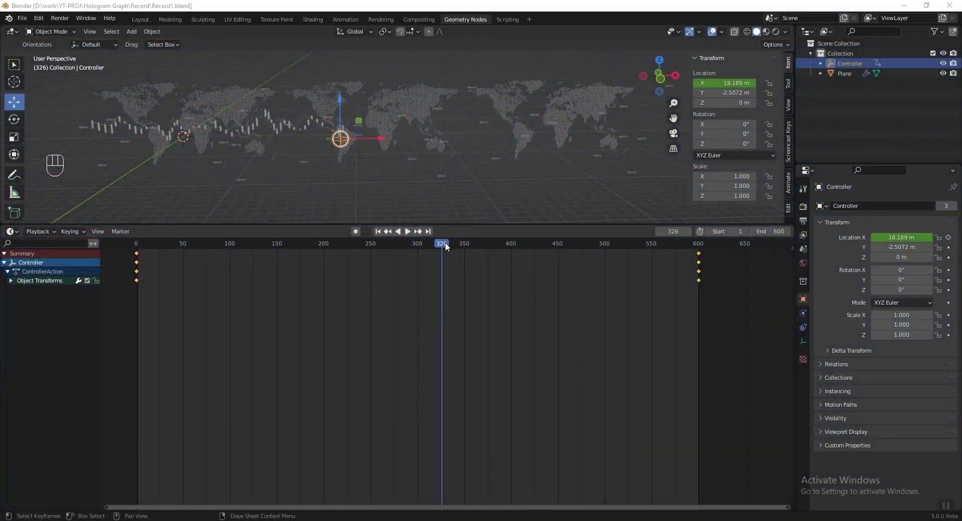
left_click_drag(445, 242, 110, 252)
key("ctrl+s")
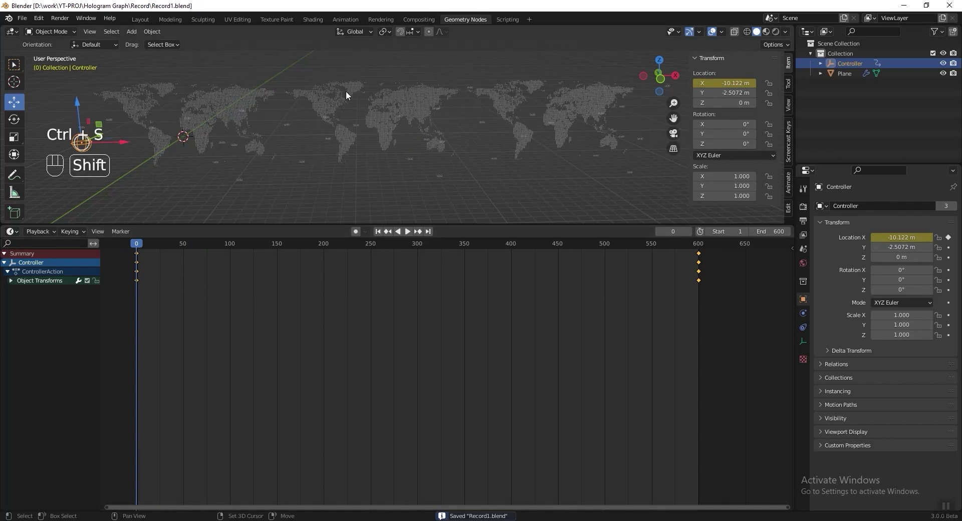
- Add a camera to the scene and look through it
key("shift+a")
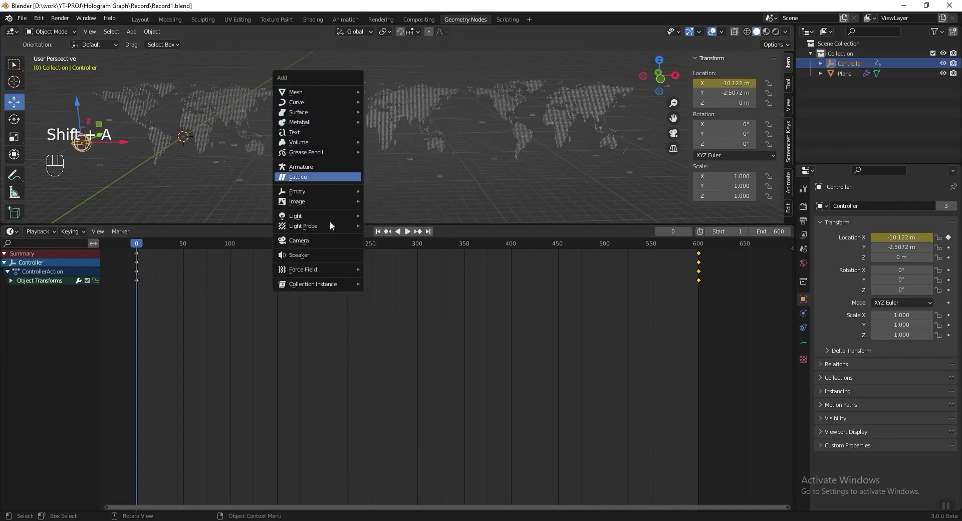
left_click(328, 239)
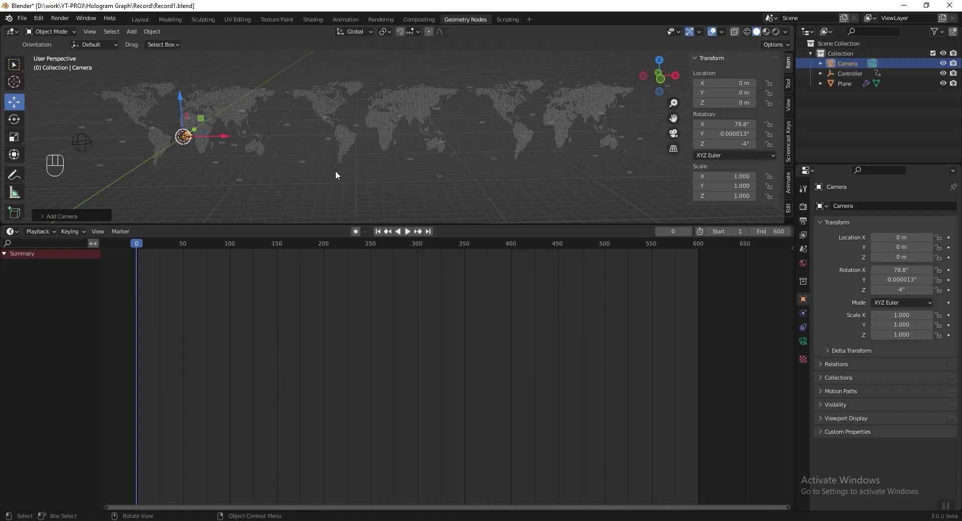
key("KP_0")
scroll(332, 134, "down", 2)
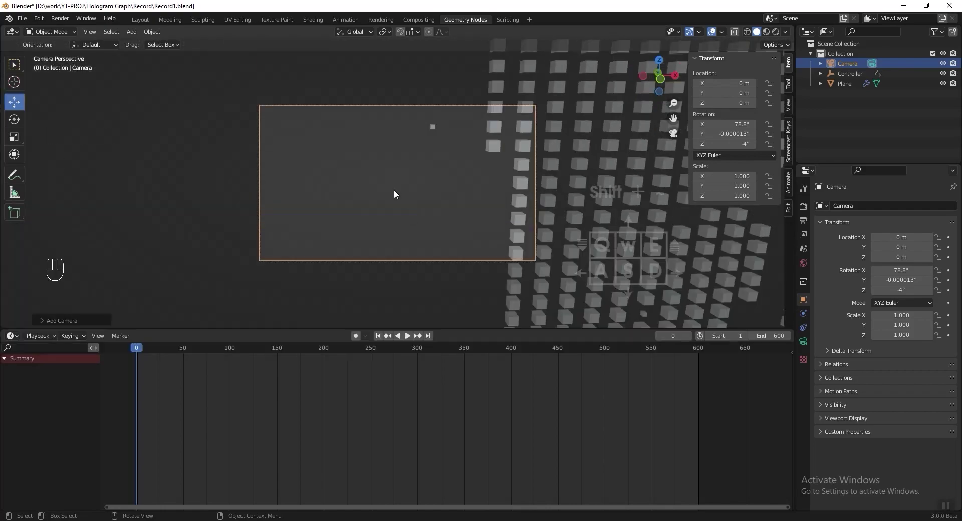
- Fly the camera back and down in walk navigation to about X -13.17 m, Y -17.58 m, Z -1.57 m to frame the map
key("shift+grave")
key("s")
scroll(397, 182, "down", 5)
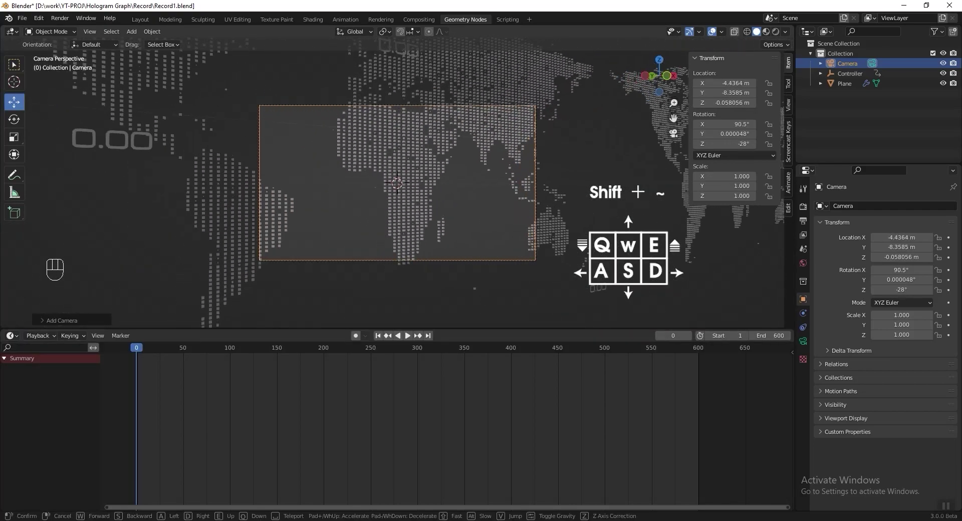
key("q")
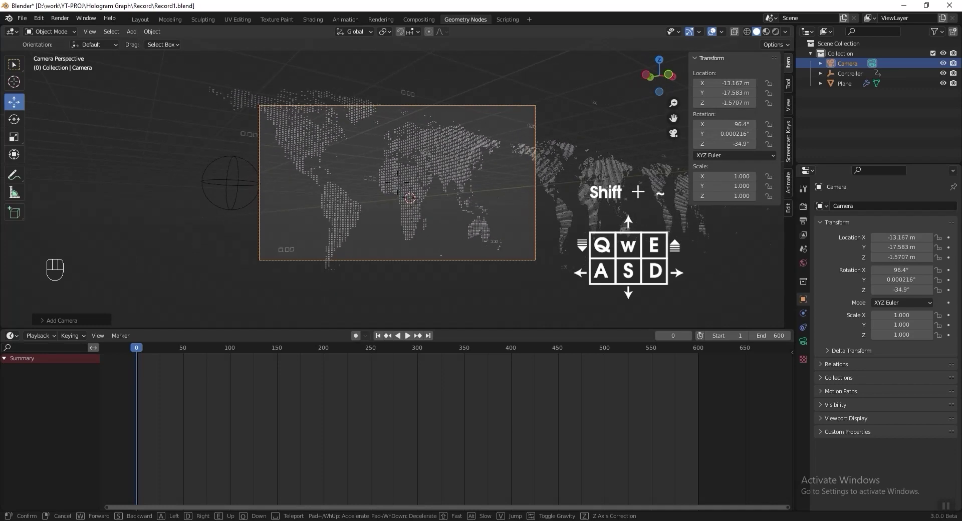
left_click(396, 184)
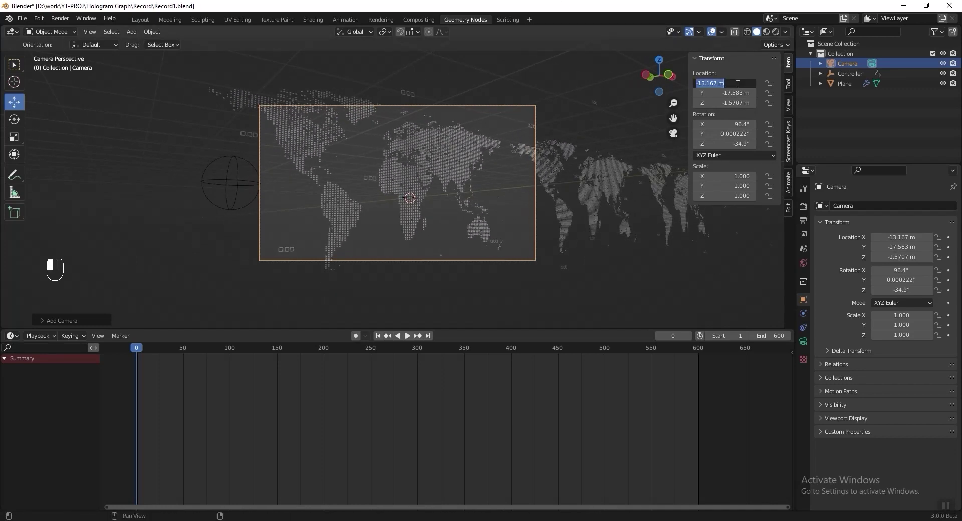
- Set the camera's location to X -14 m, Y -18 m, Z -3 m
key("Tab")
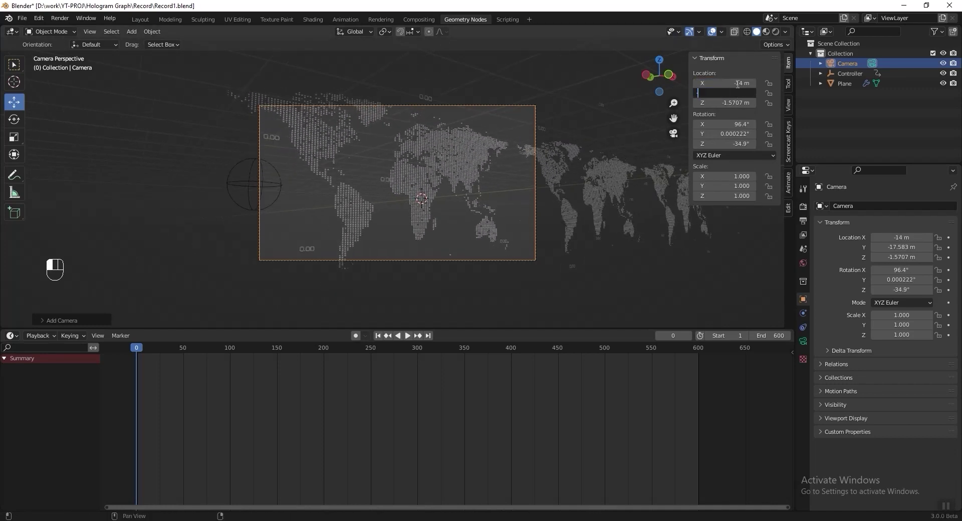
key("Tab")
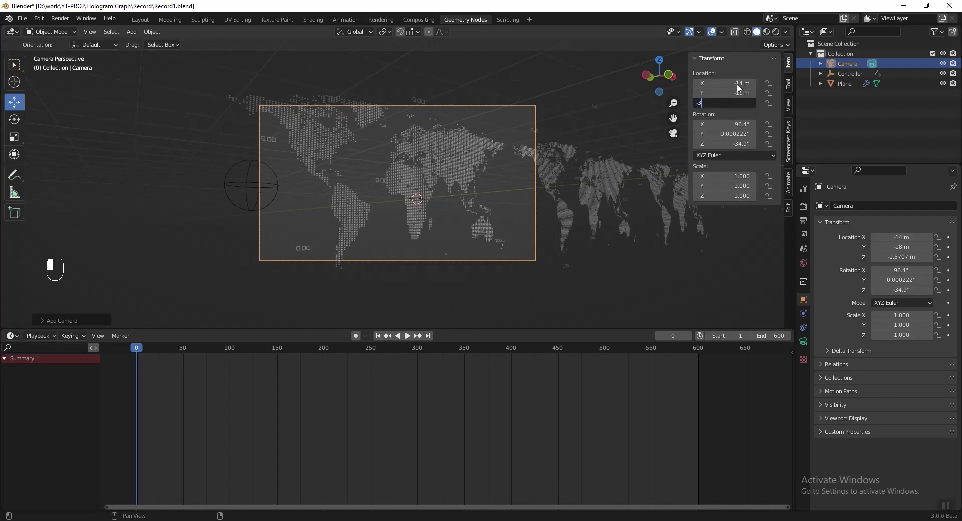
type("-3")
key("Return")
- Set the camera's rotation to X 100°, Y 0°, Z -34°, and save the file
left_click(733, 124)
type("100")
key("Tab")
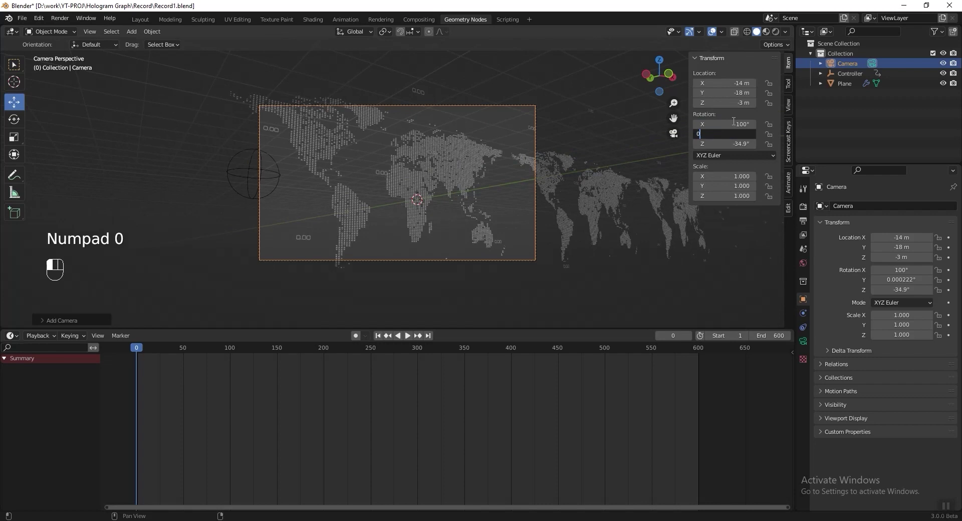
type("0")
key("Tab")
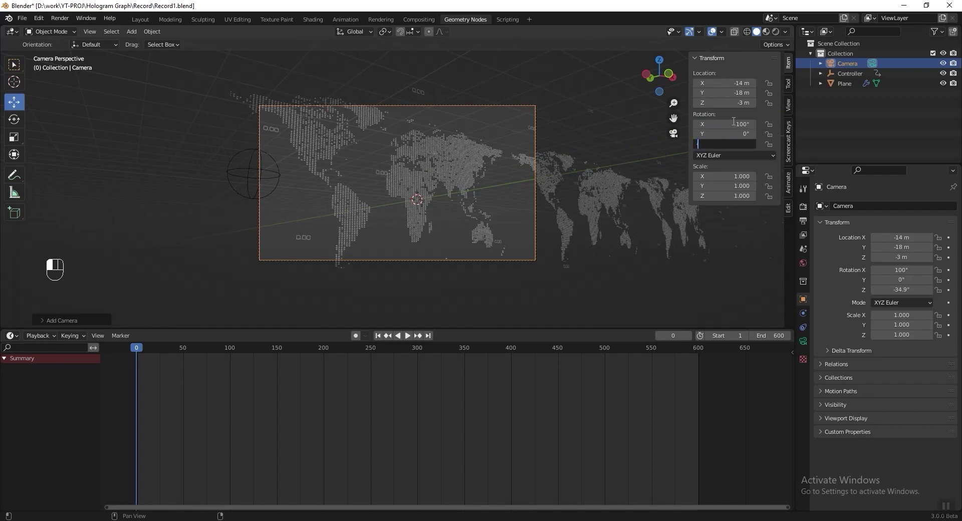
type("-34")
key("Return")
key("ctrl+s")
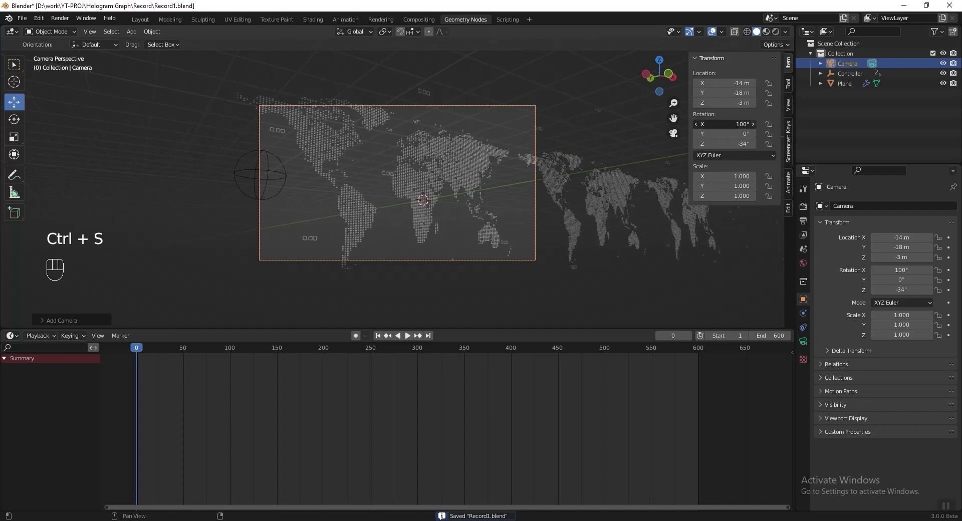
- Set the camera's X rotation to 102° and save the file
left_click(739, 124)
type("102")
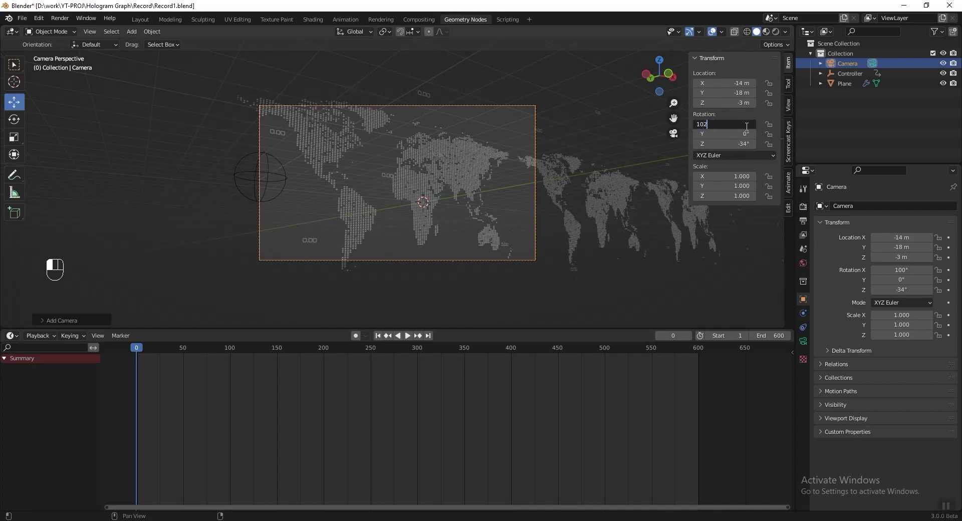
key("Return")
key("ctrl+s")
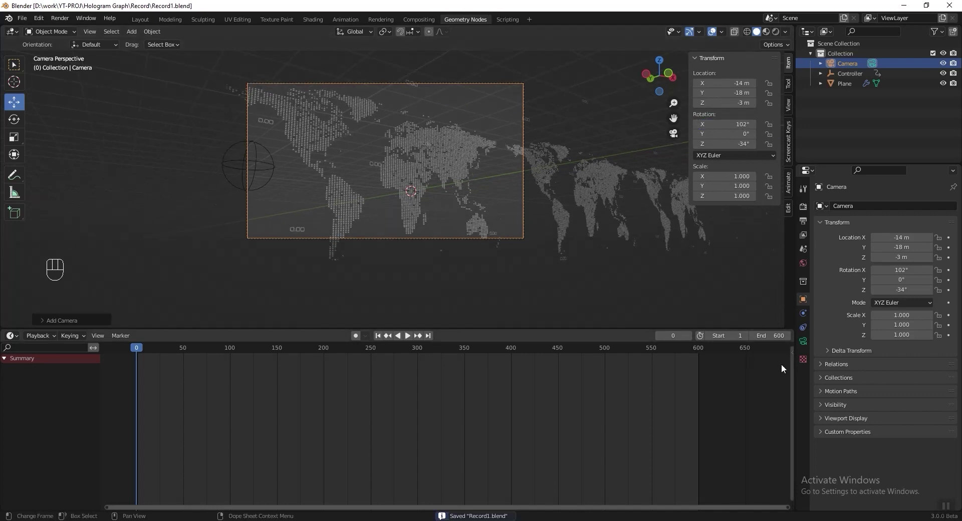
- Set the camera's focal length to 45 mm
left_click(803, 341)
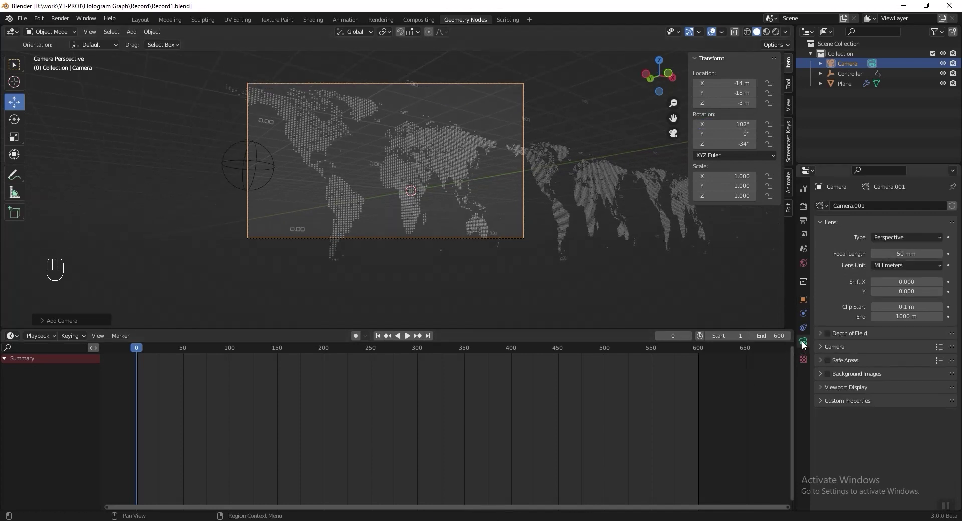
left_click(905, 254)
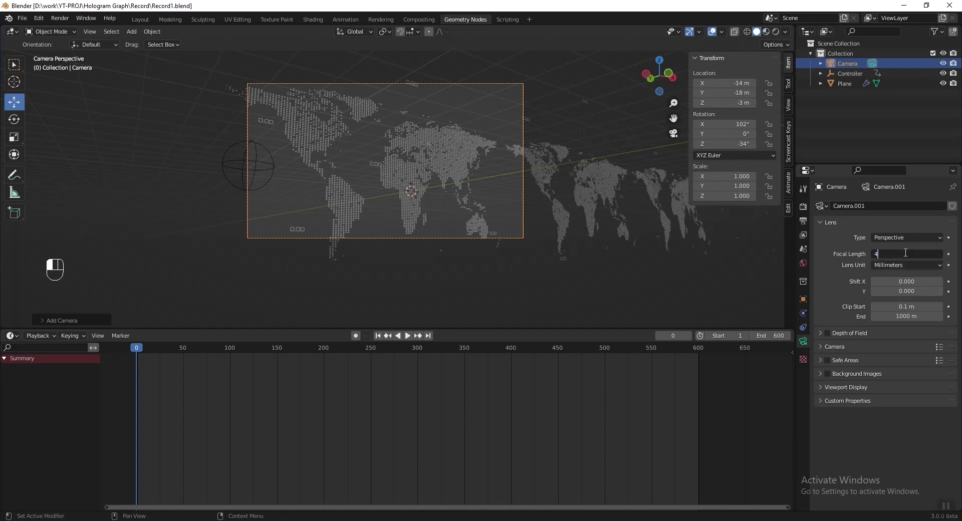
key("Return")
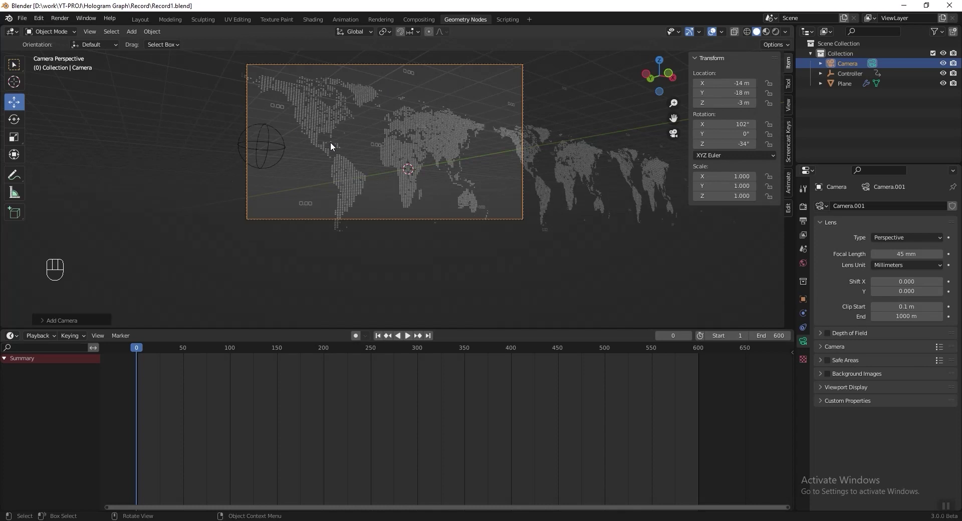
- Move the Controller empty along X to about -2.9 m, replace its X location keyframe at frame 0, and save the file
scroll(330, 142, "up", 3)
left_click_drag(234, 138, 445, 159)
right_click(721, 84)
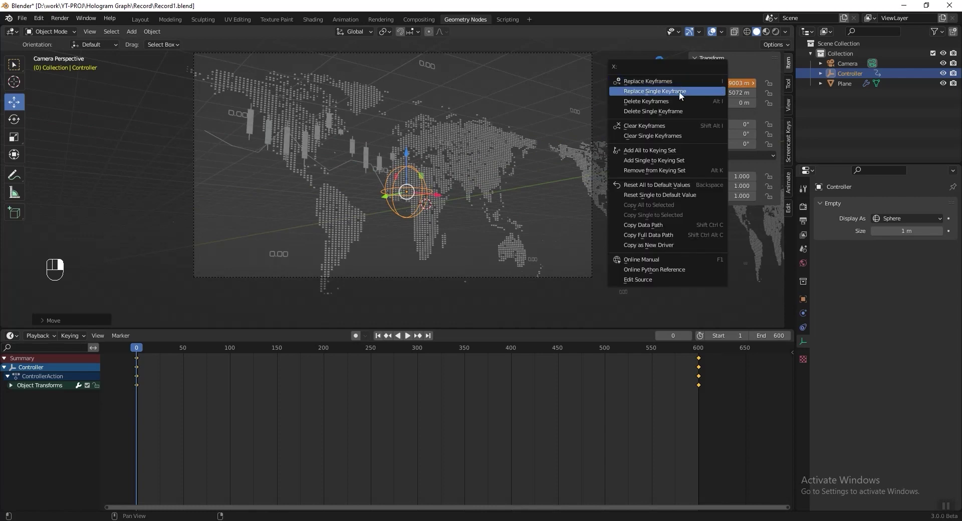
left_click(690, 92)
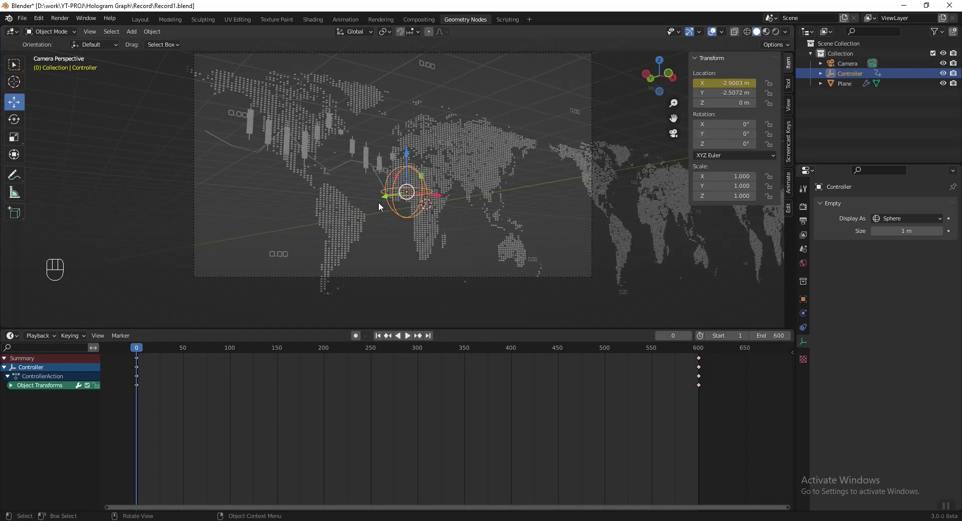
key("ctrl+s")
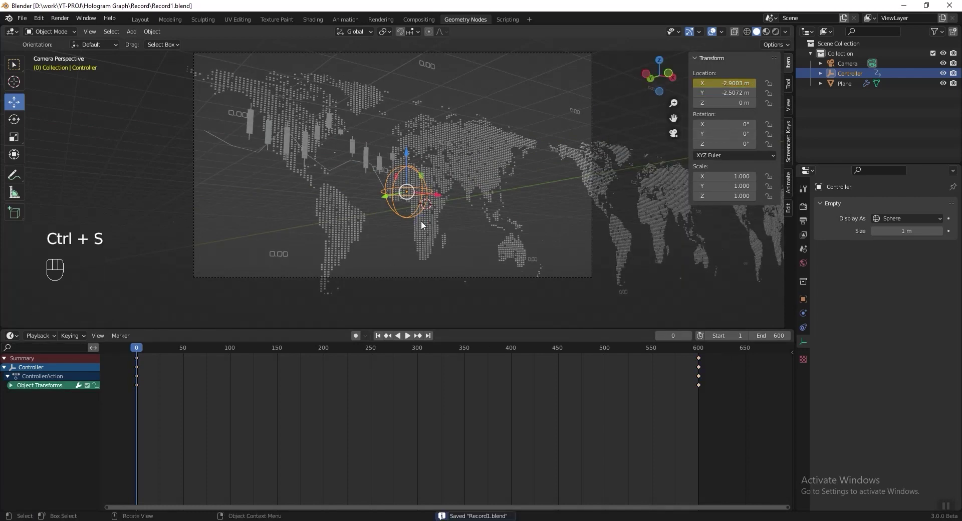
- Parent the camera to the Controller empty, preview the animation on the timeline, and save the file
left_click(847, 64, "shift")
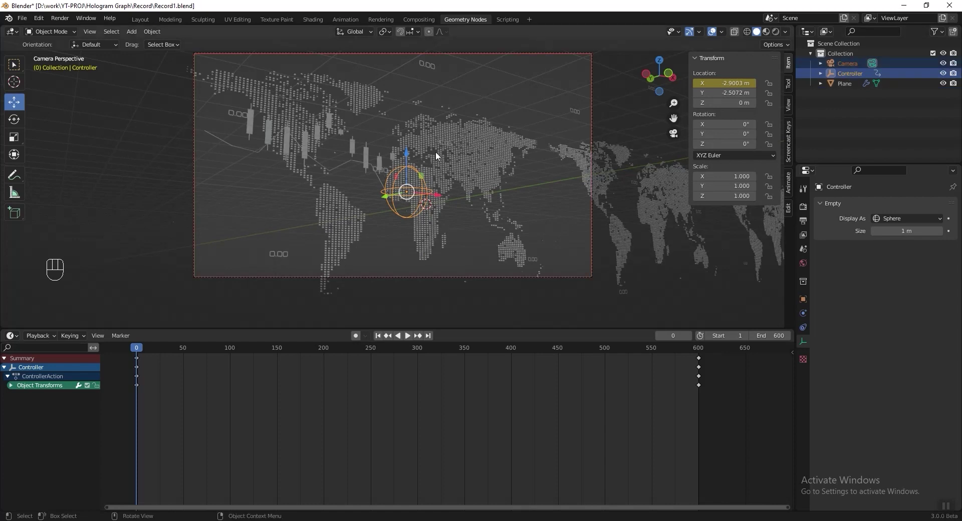
key("ctrl+p")
left_click(480, 170)
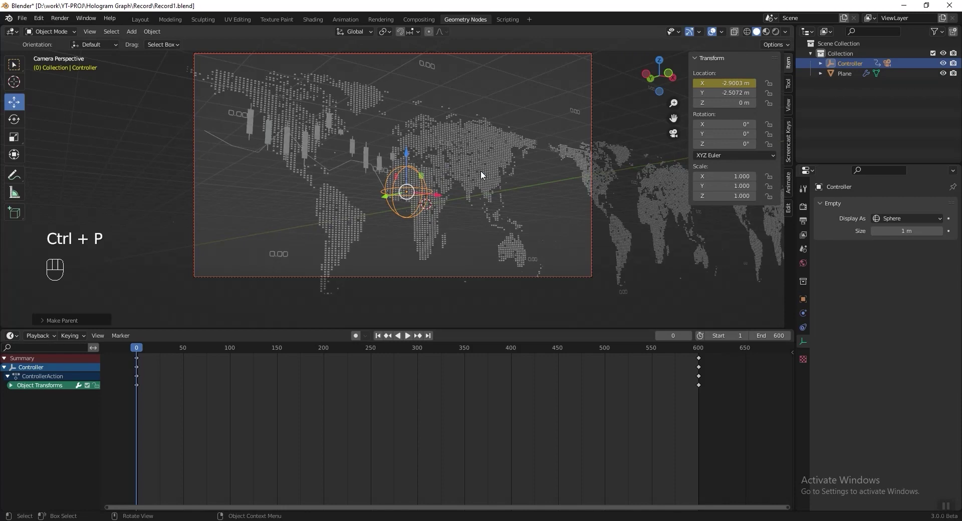
left_click(820, 63)
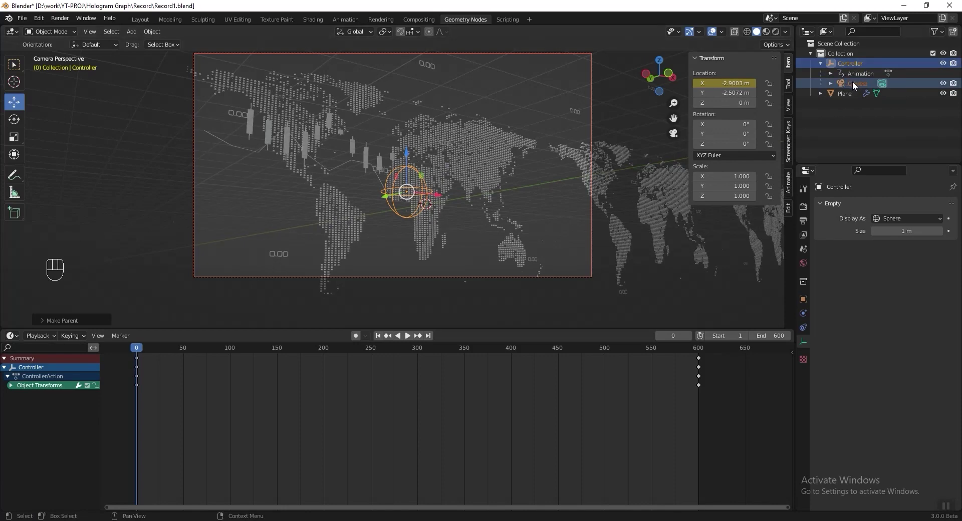
left_click_drag(146, 349, 131, 371)
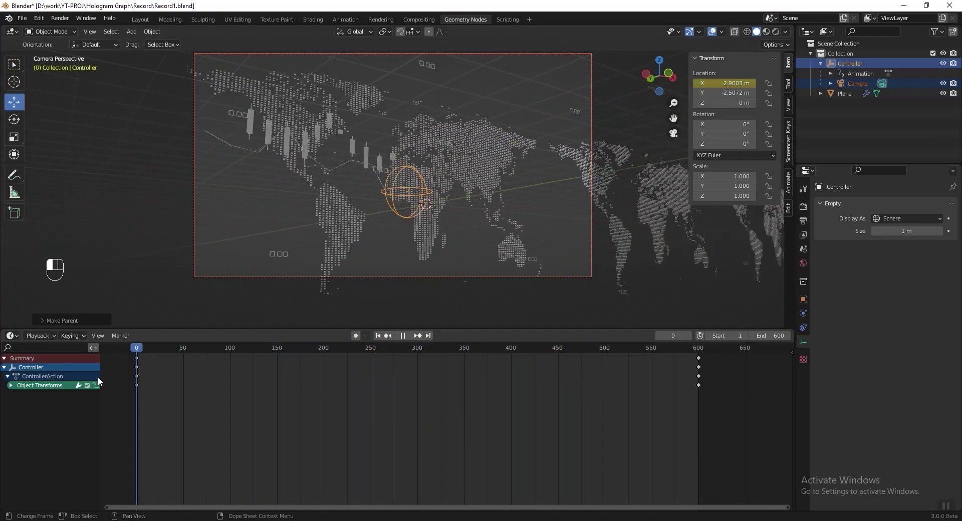
left_click(834, 126)
key("ctrl+s")
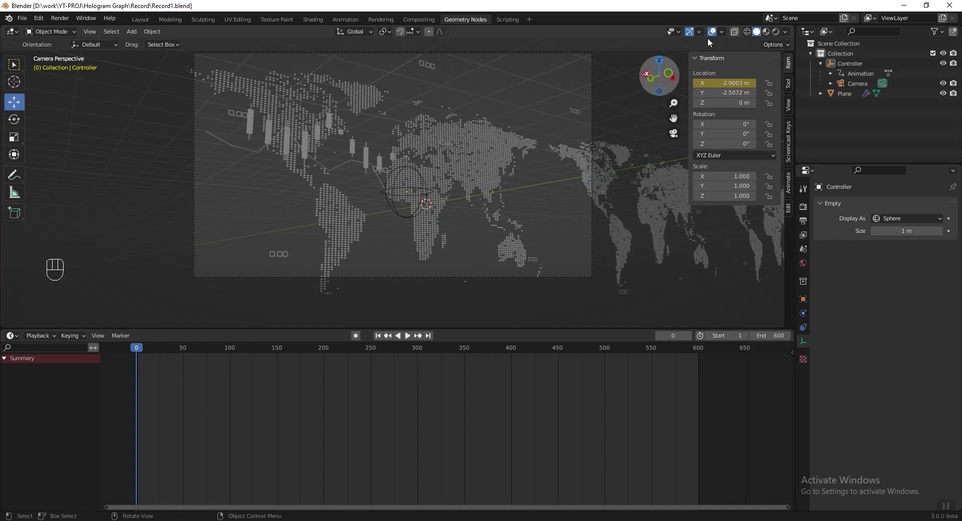
- Display the viewport in rendered shading and add an area light at Z 7 m
left_click(776, 32)
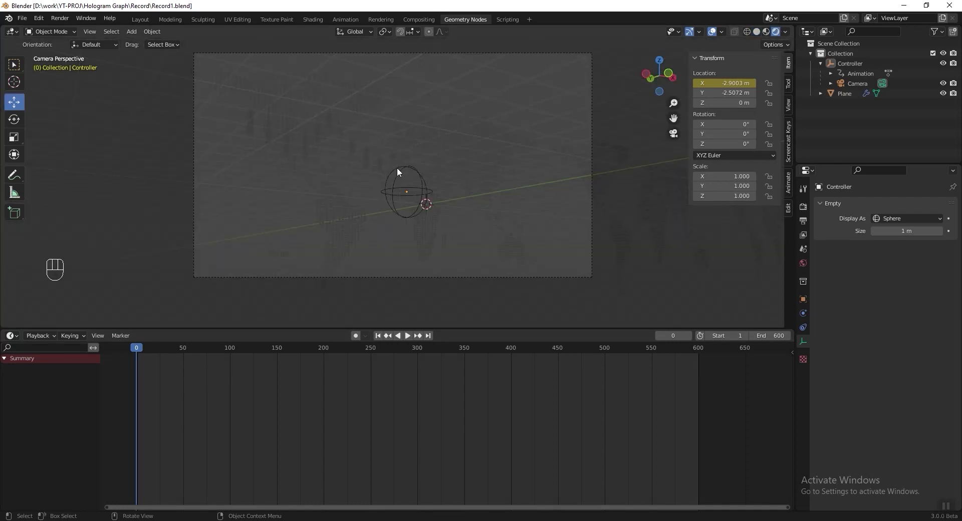
key("shift+a")
mouse_move(392, 159)
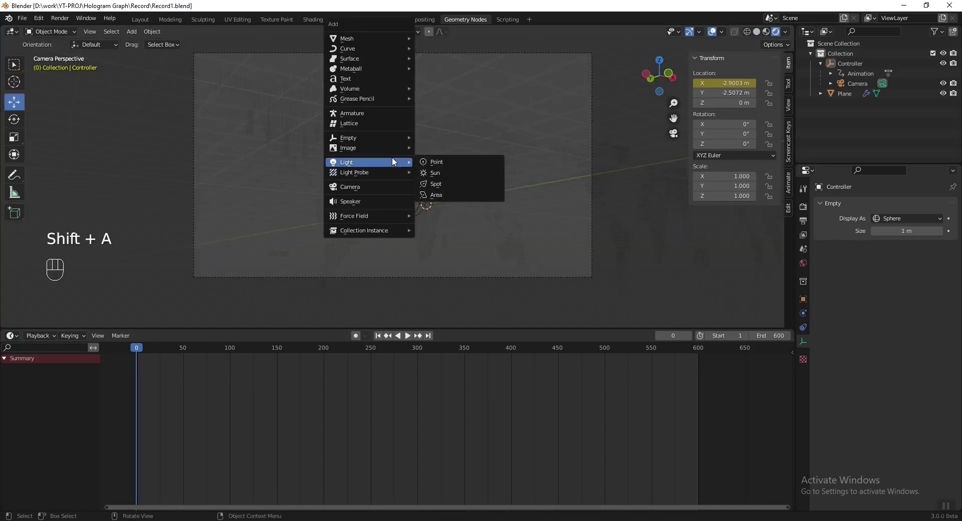
left_click(460, 193)
left_click(733, 103)
type("7")
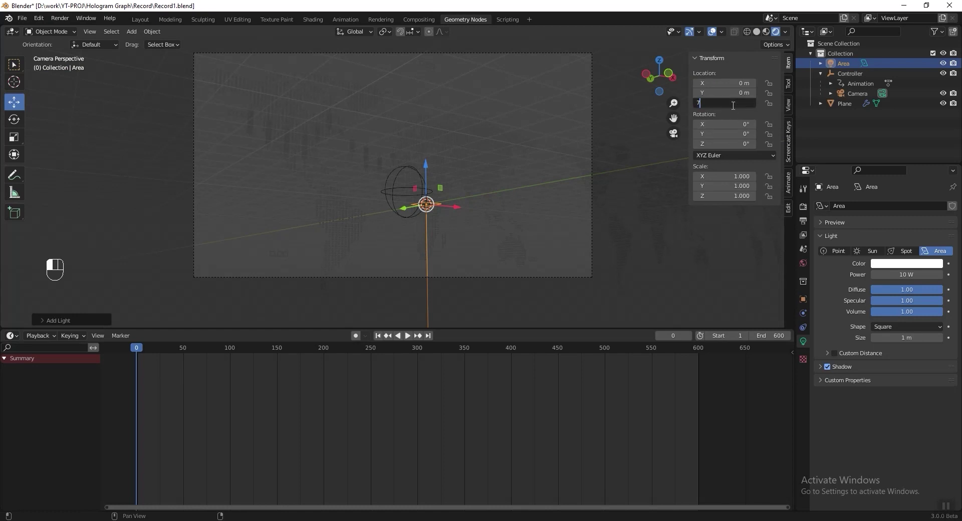
key("Return")
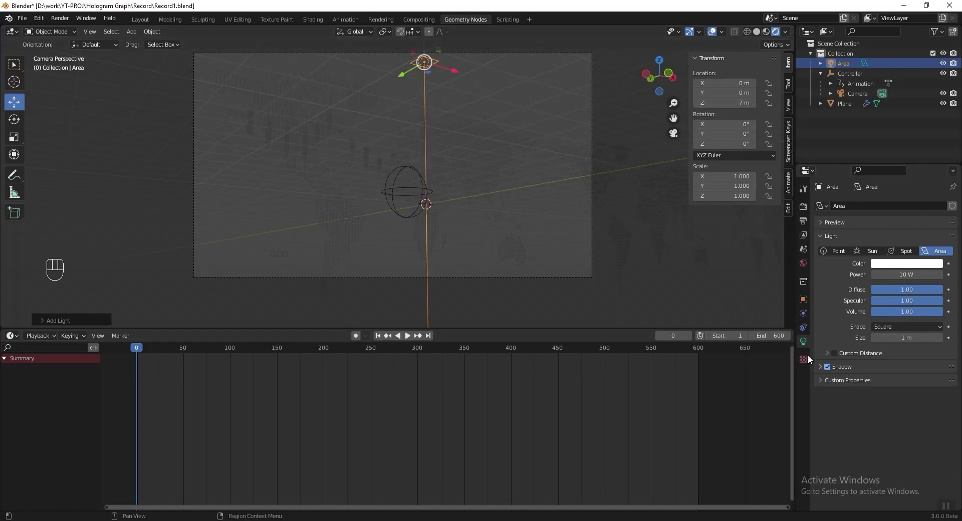
- Set the area light's power to 4000 W and its size to 6 m, and save the file
left_click(912, 273)
type("40")
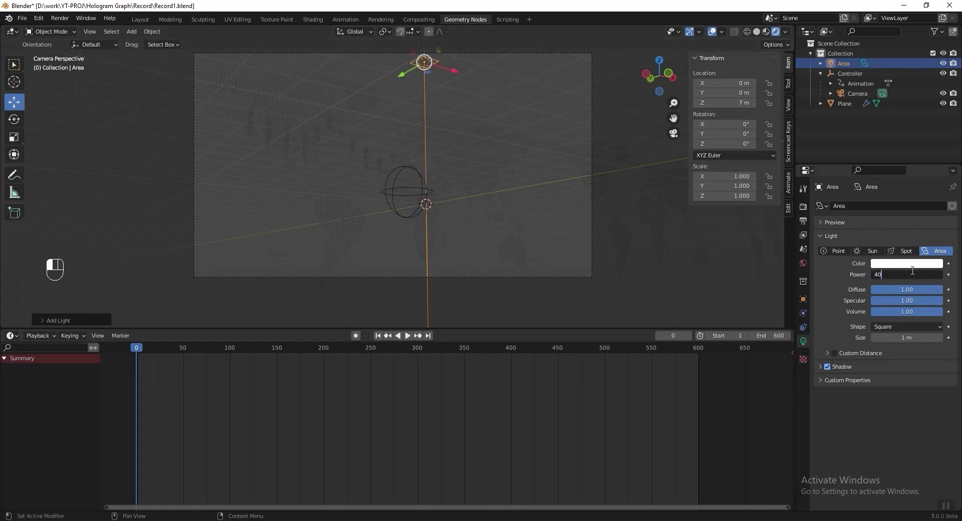
type("00")
key("Return")
left_click(909, 338)
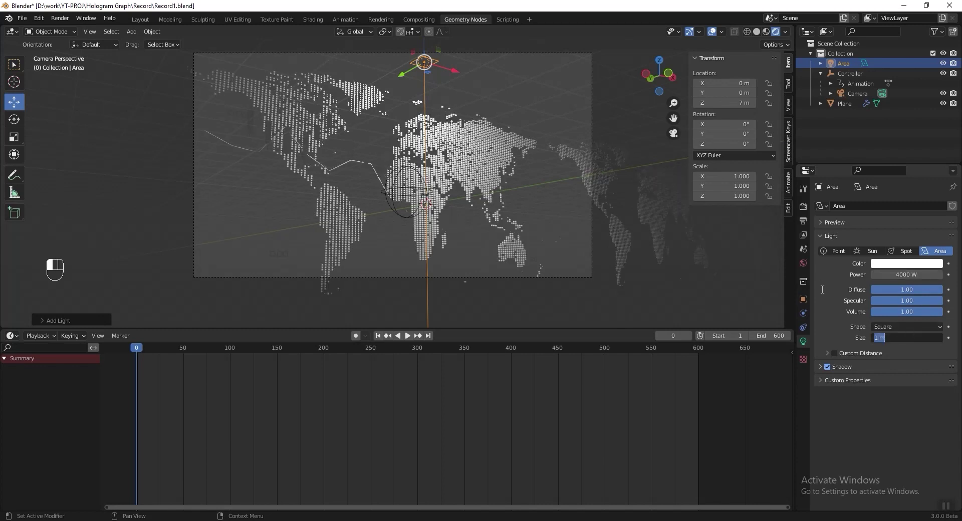
type("6")
key("Return")
key("ctrl+s")
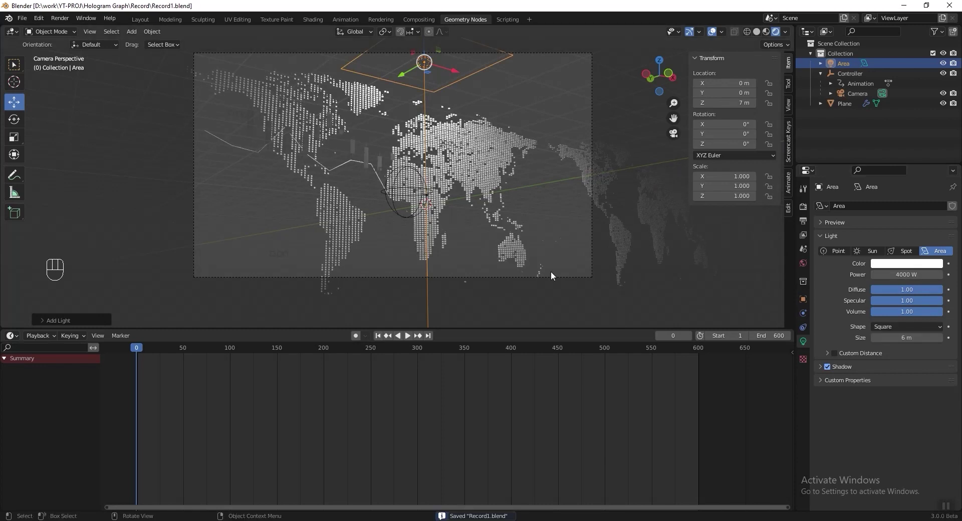
- Set the world background color to hex 00001A and save the file
left_click(803, 263)
left_click(911, 274)
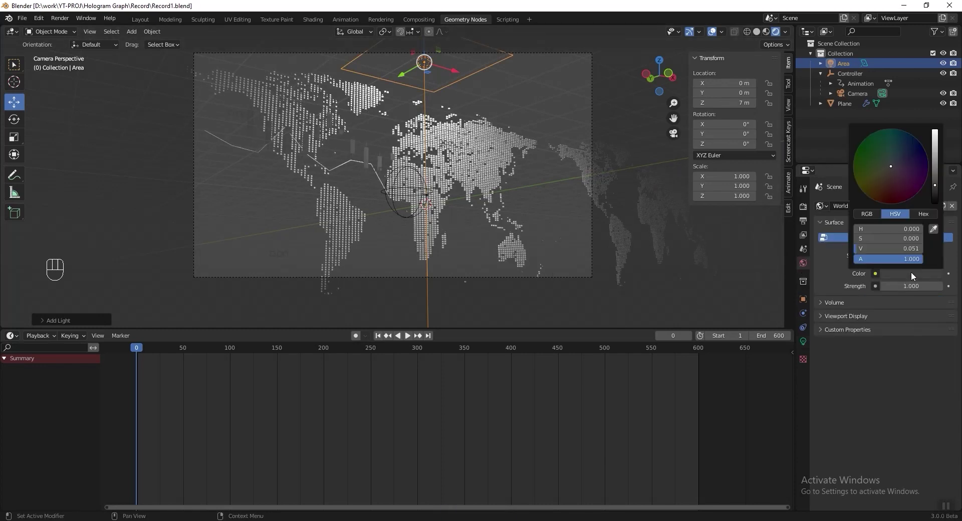
left_click(924, 214)
left_click(888, 228)
type("00001A")
key("Return")
key("ctrl+s")
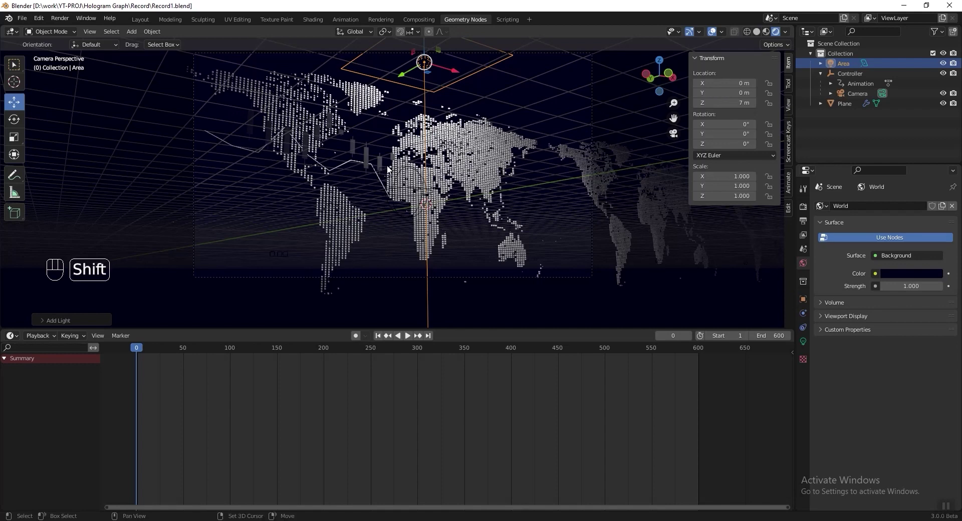
- Add a mesh cube, rename it "Material cube", and save the file
key("shift+a")
mouse_move(387, 165)
mouse_move(386, 43)
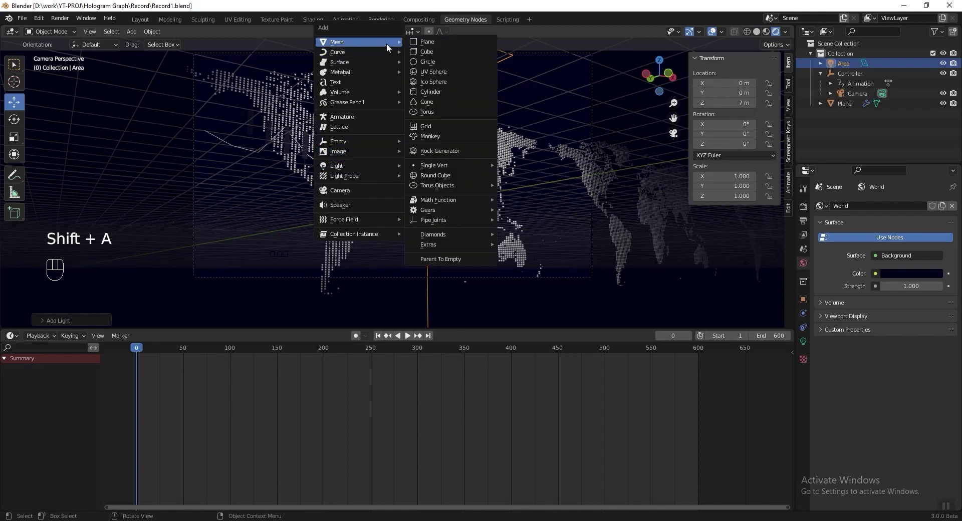
left_click(458, 52)
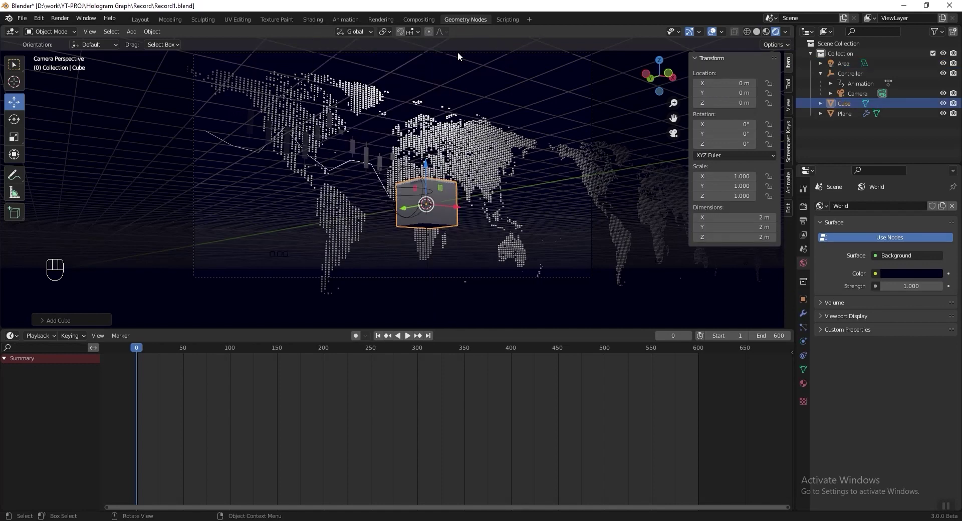
double_click(843, 103)
type("Materua")
key("BackSpace")
key("BackSpace")
type("ia")
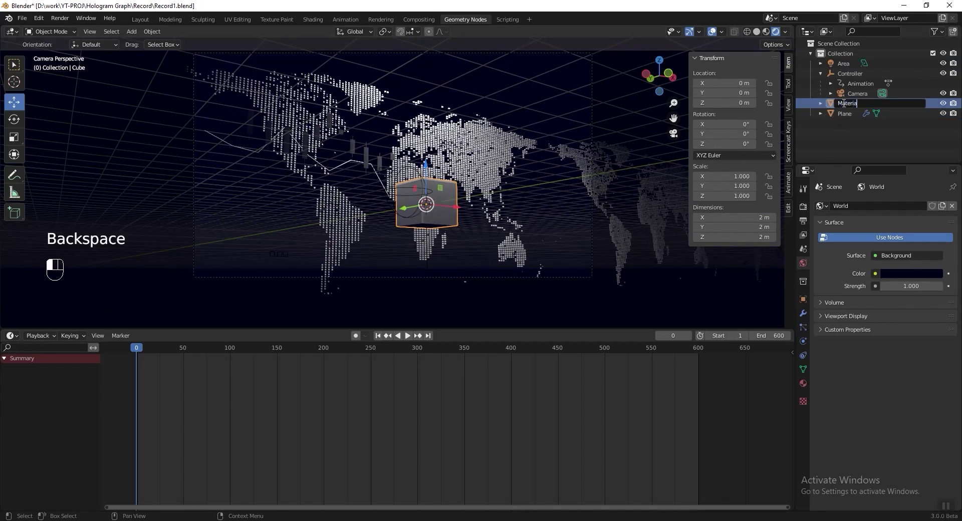
type("l cube")
key("Return")
key("ctrl+s")
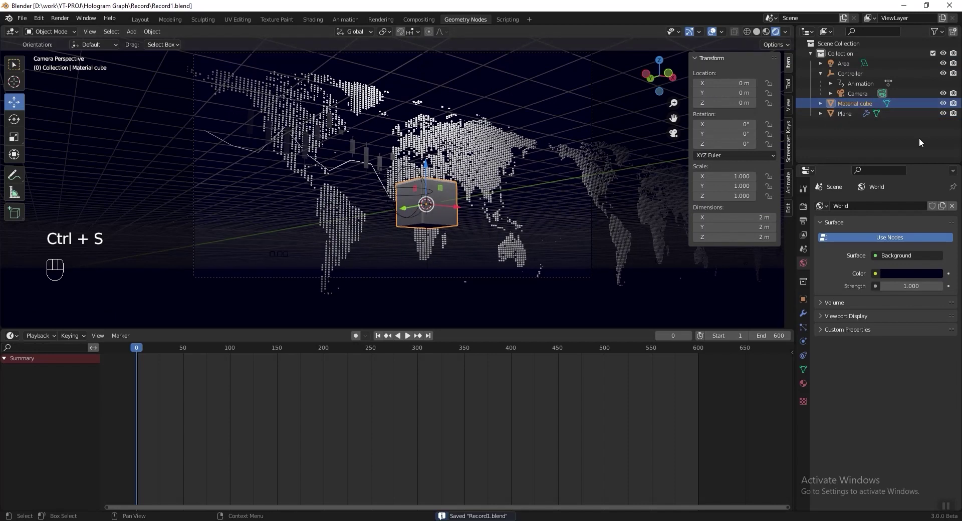
- Hide the Material cube, create a new material on it, and add three more empty material slots
left_click(942, 104)
left_click(804, 382)
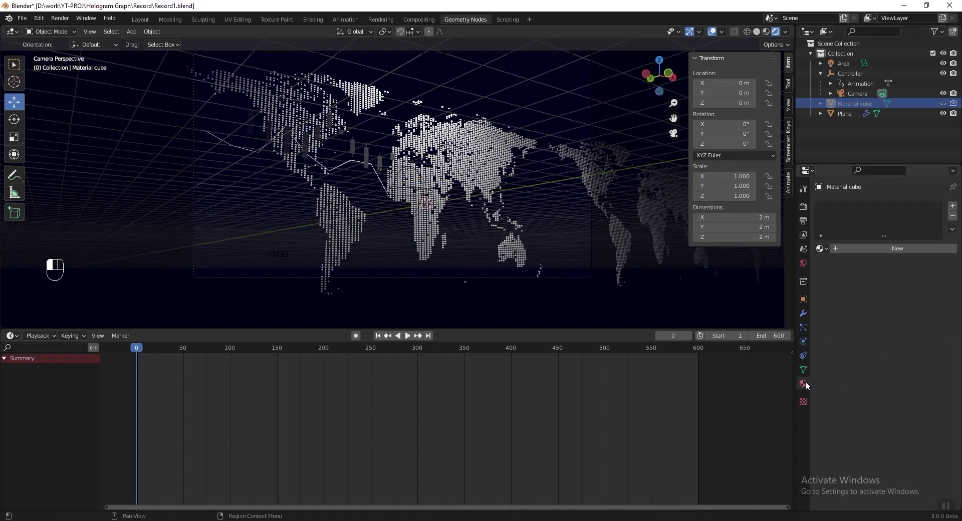
left_click(901, 249)
left_click(953, 205)
left_click(952, 205)
left_click(952, 205)
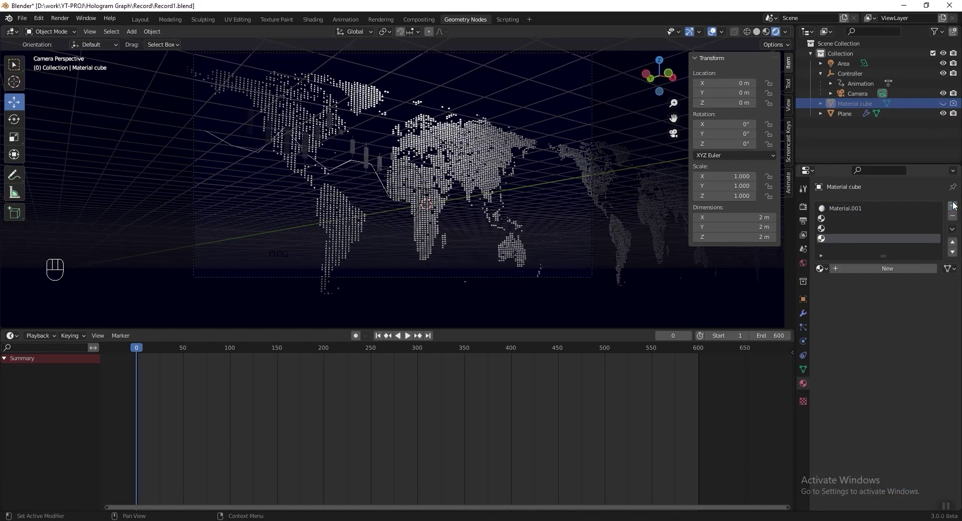
- Rename the material in the first slot "Map"
left_click(852, 209)
double_click(851, 206)
type("Map")
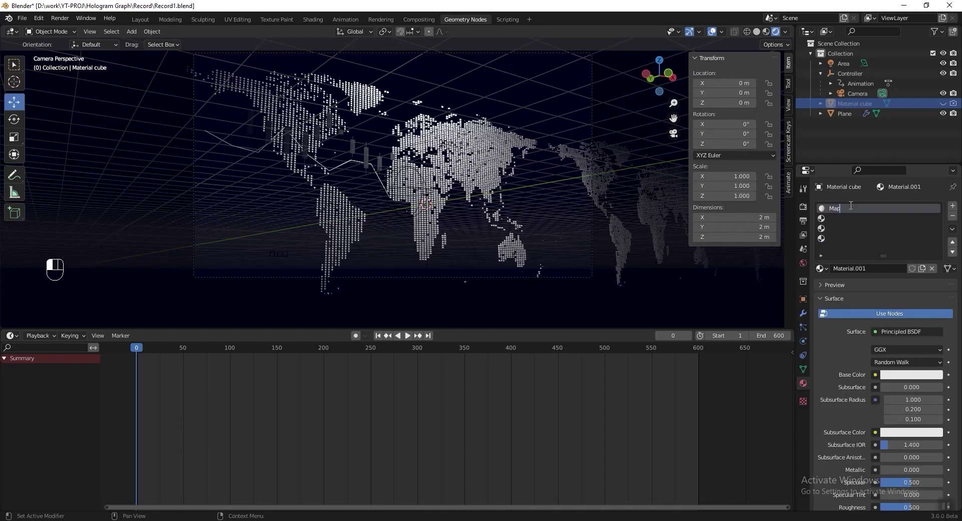
- Create a new material in the second slot and name it "CandleStick"
left_click(841, 218)
left_click(880, 268)
double_click(843, 219)
type("Cand")
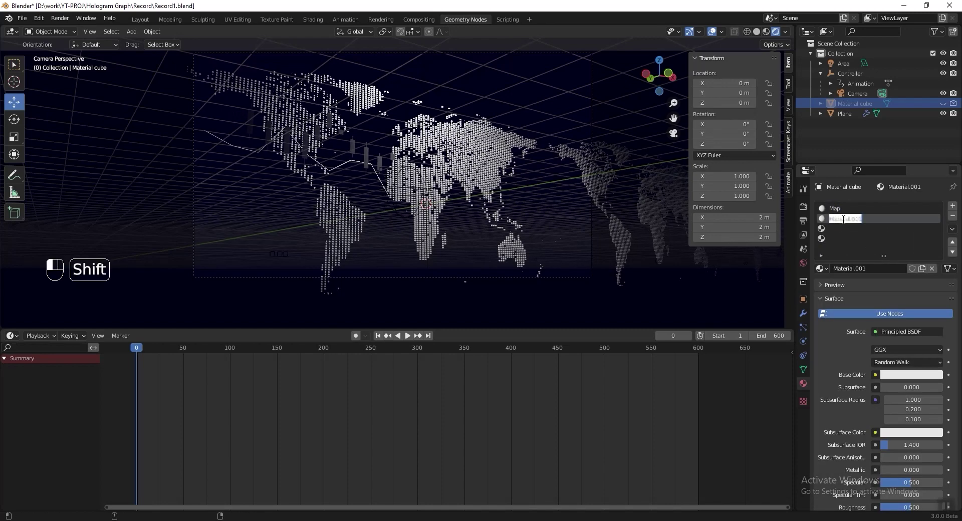
type("leStick")
key("Return")
- Create a new material in the third slot and name it "Graphline"
left_click(841, 228)
left_click(880, 268)
double_click(852, 229)
type("Graph")
key("BackSpace")
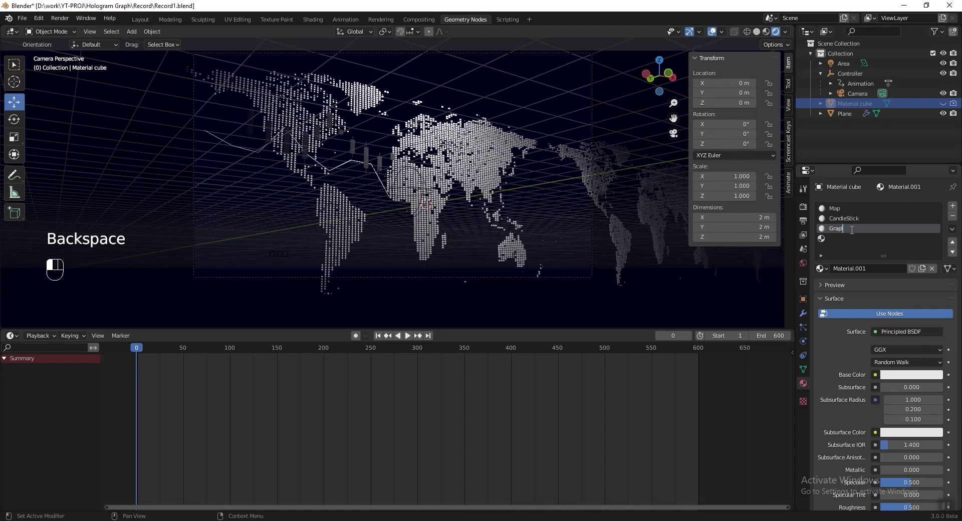
type("hline")
- Create a new material in the fourth slot, name it "Numbers", and save the file
left_click(849, 239)
left_click(862, 269)
double_click(847, 238)
type("Numbers")
key("Return")
key("ctrl+s")
- Change the timeline area to the Geometry Node Editor and enlarge it upward
left_click(14, 335)
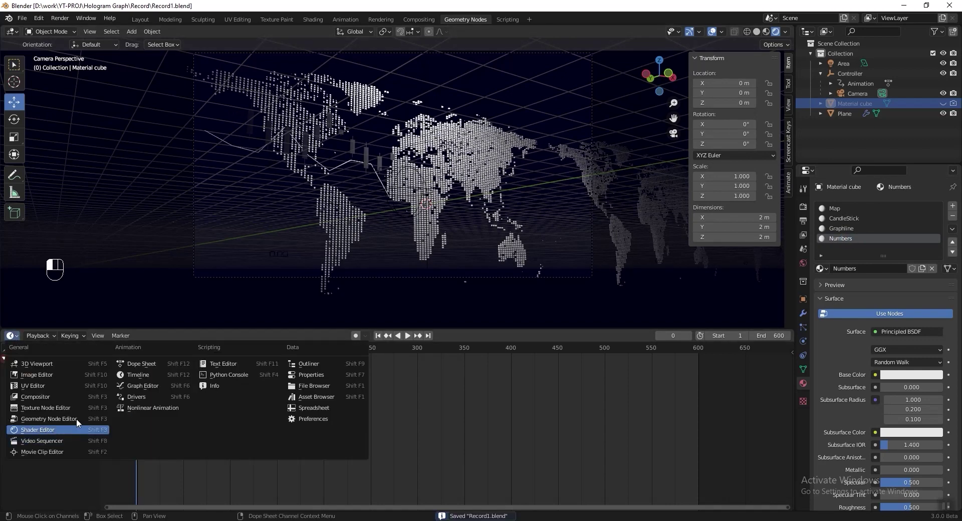
left_click(75, 419)
left_click_drag(433, 329, 433, 237)
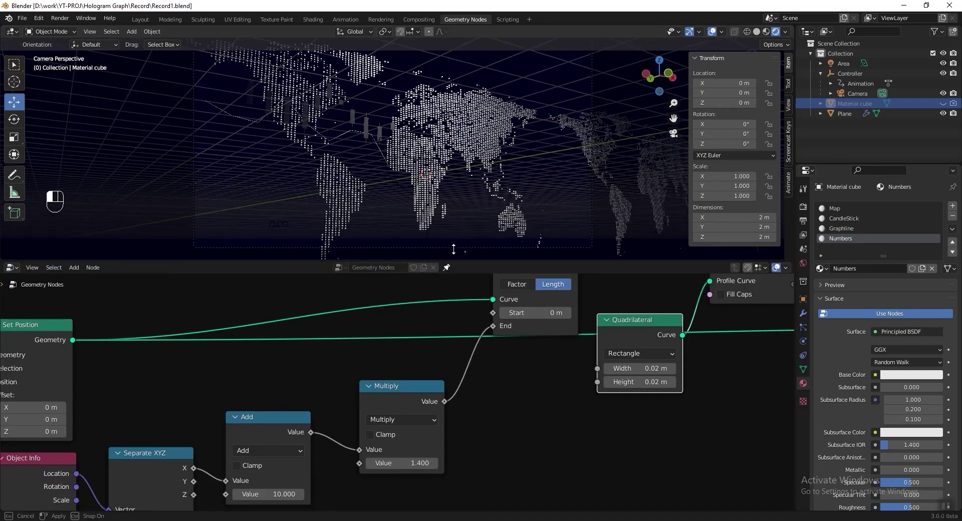
- Add a Set Material node directly after the Map frame's Instance on Points node
scroll(536, 370, "down", 5)
middle_click_drag(507, 378, 739, 358)
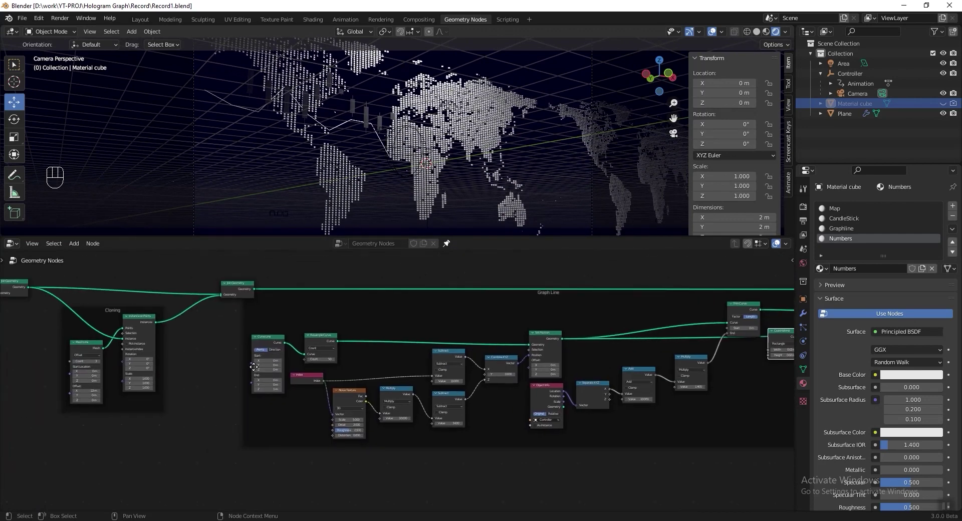
middle_click_drag(254, 366, 585, 372)
middle_click_drag(90, 324, 636, 318)
scroll(350, 328, "up", 3)
scroll(385, 343, "up", 4)
middle_click_drag(388, 345, 378, 431)
scroll(383, 384, "up", 3)
middle_click_drag(436, 358, 388, 402)
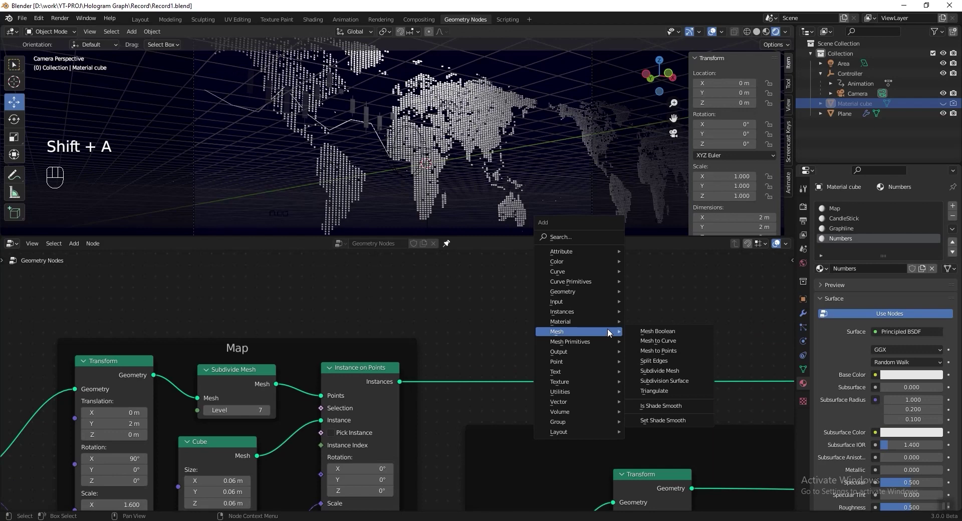
mouse_move(608, 323)
left_click(657, 360)
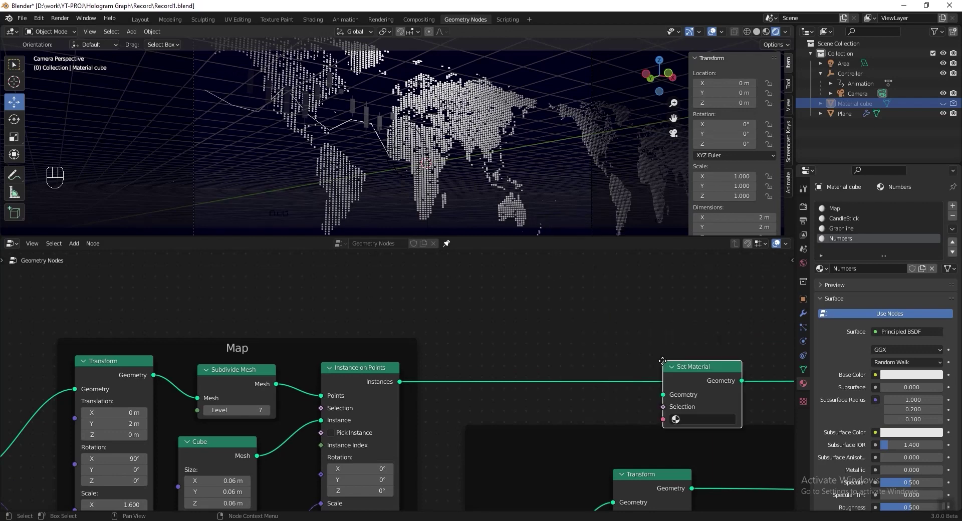
left_click(481, 399)
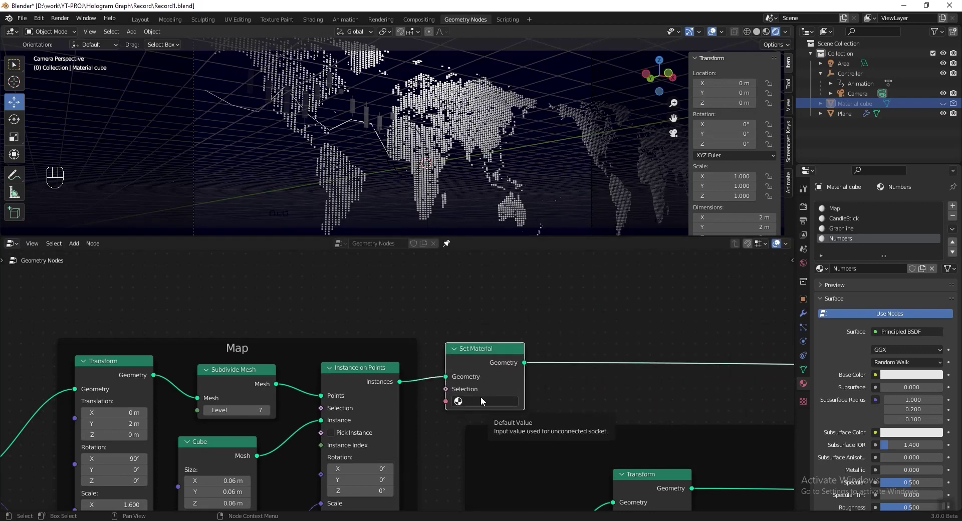
- Assign the Map material in the Set Material node after the Map frame and reposition the node slightly
left_click(507, 398)
left_click(488, 308)
scroll(560, 333, "down", 2)
middle_click_drag(586, 337, 323, 369)
left_click_drag(225, 377, 218, 368)
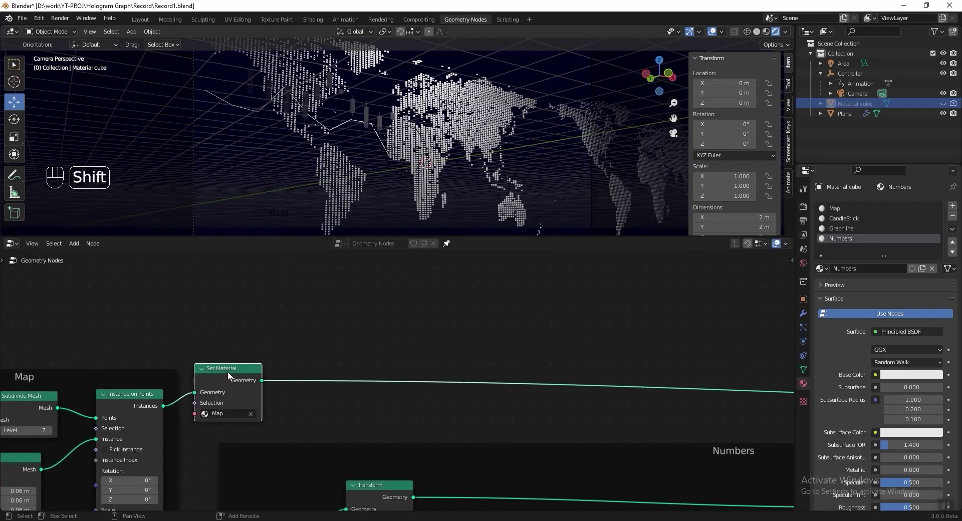
- Duplicate the Set Material node, insert it after the Numbers frame's Instance on Points node, and assign the Numbers material
key("shift+d")
left_click(629, 286)
middle_click_drag(673, 342, 318, 315)
left_click_drag(275, 261, 529, 381)
left_click(539, 417)
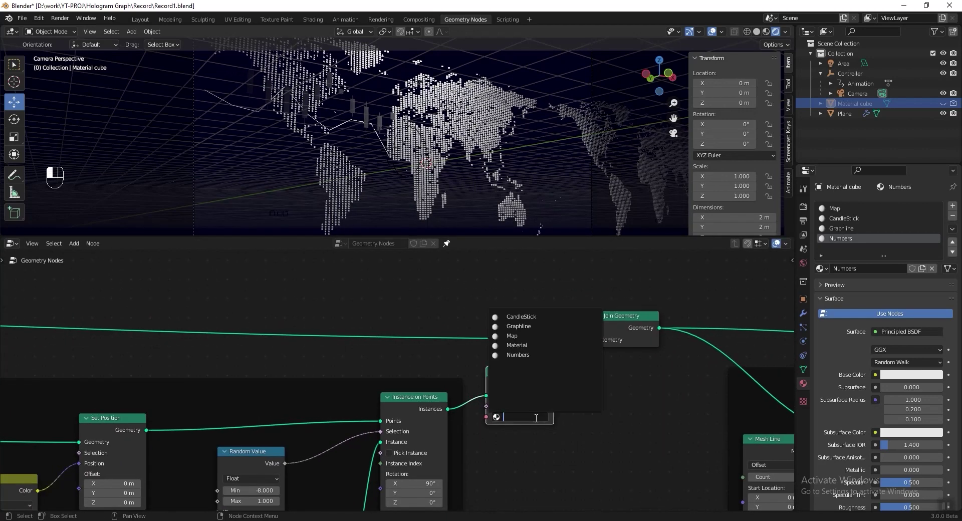
left_click(534, 355)
- Insert a copy of the Set Material node after the line graph's Curve to Mesh node, assign Graphline, and save the file
middle_click_drag(534, 355, 96, 400)
key("shift+d")
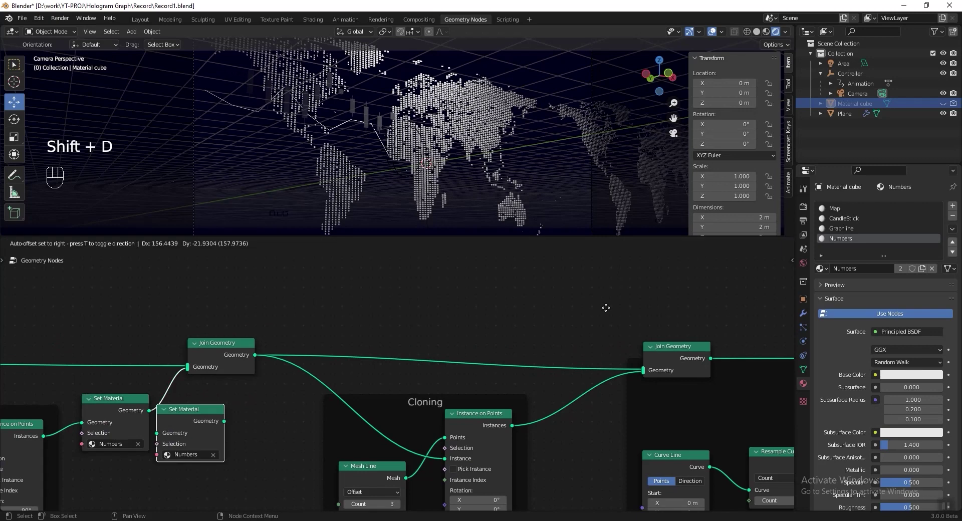
left_click(562, 294)
middle_click_drag(548, 315, 103, 314)
left_click_drag(150, 302, 660, 314)
middle_click_drag(700, 356, 245, 302)
key("g")
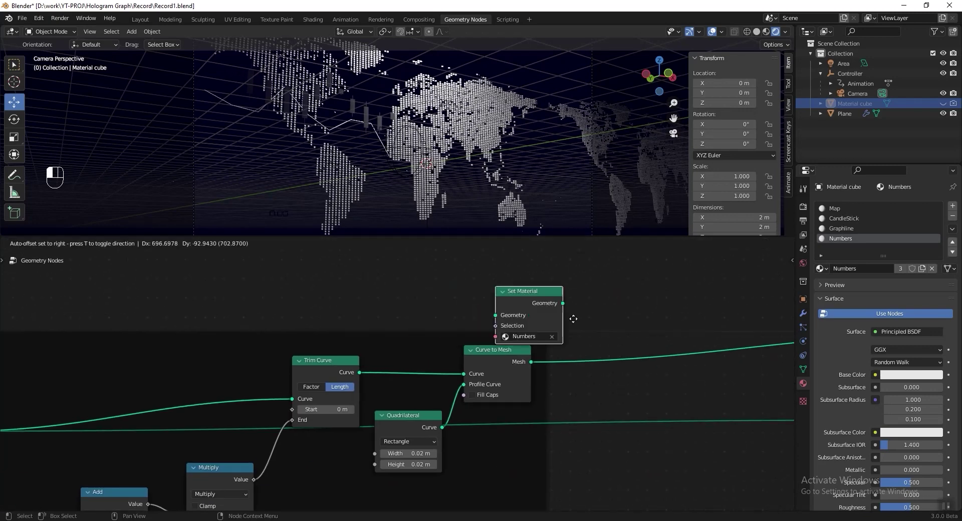
left_click(650, 380)
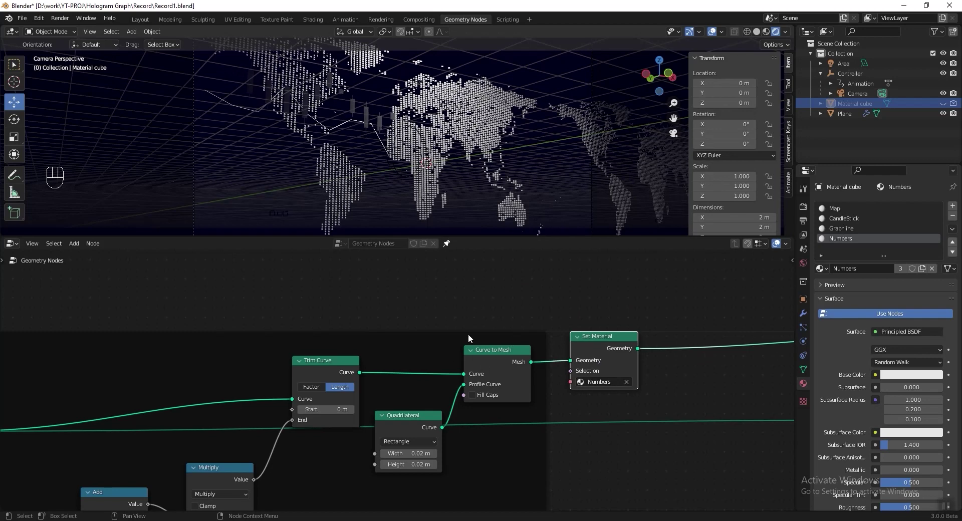
middle_click_drag(587, 379, 347, 366)
left_click(347, 366)
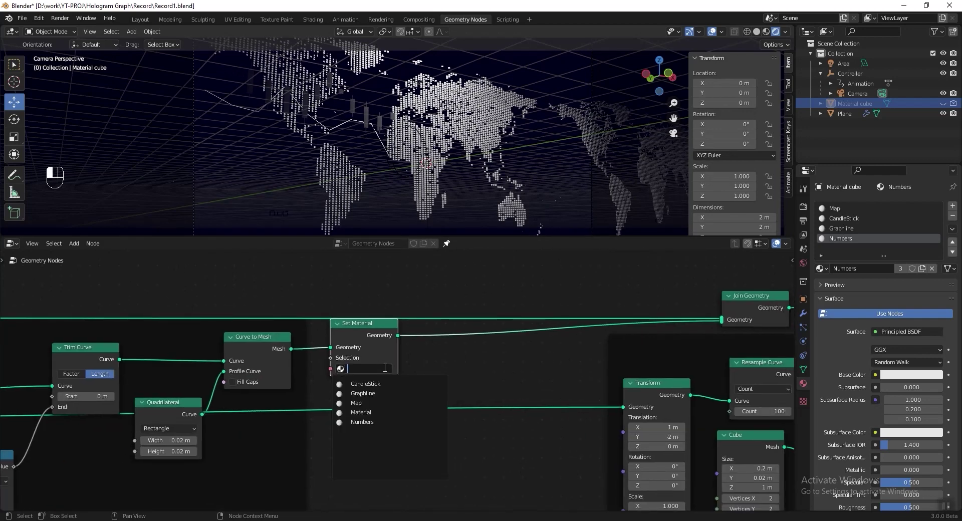
left_click(396, 393)
middle_click_drag(410, 369, 255, 408)
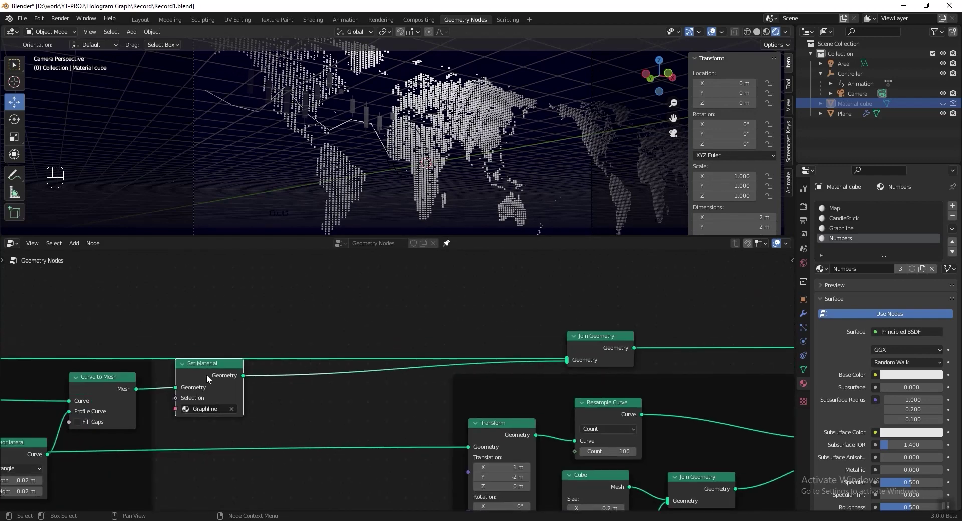
key("ctrl+s")
- Insert another Set Material copy after the candlestick chart's Scale Instances node and assign the CandleStick material
key("shift+d")
middle_click_drag(636, 355, 214, 363)
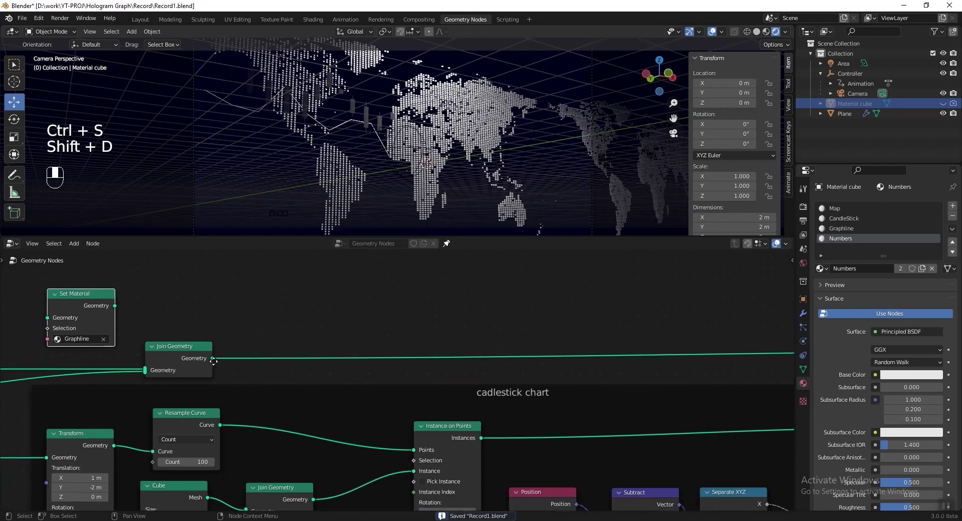
left_click_drag(99, 306, 623, 296)
middle_click_drag(616, 337, 296, 317)
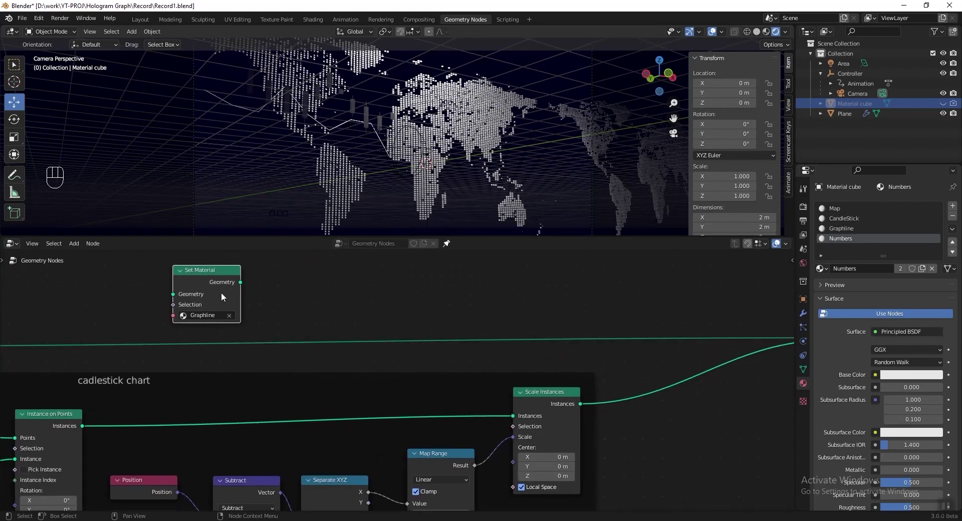
left_click(641, 400)
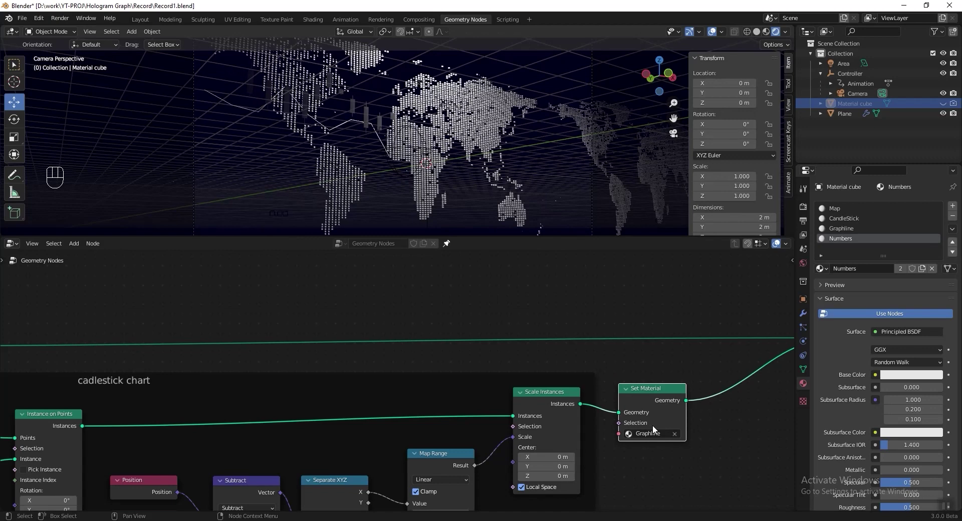
middle_click_drag(652, 425, 485, 415)
left_click(486, 418)
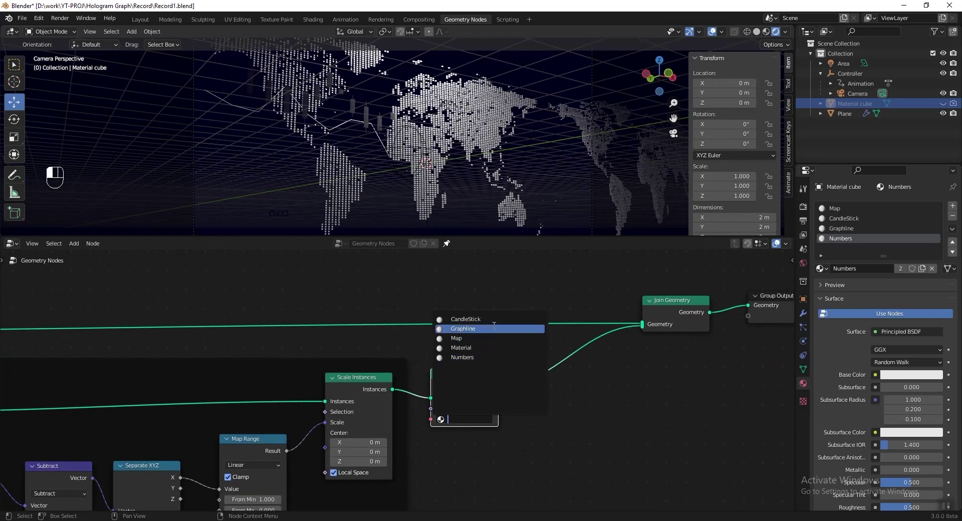
left_click(466, 319)
- Change the node area to the Shader Editor, bring the Map material's nodes into view, and save the file
left_click(15, 243)
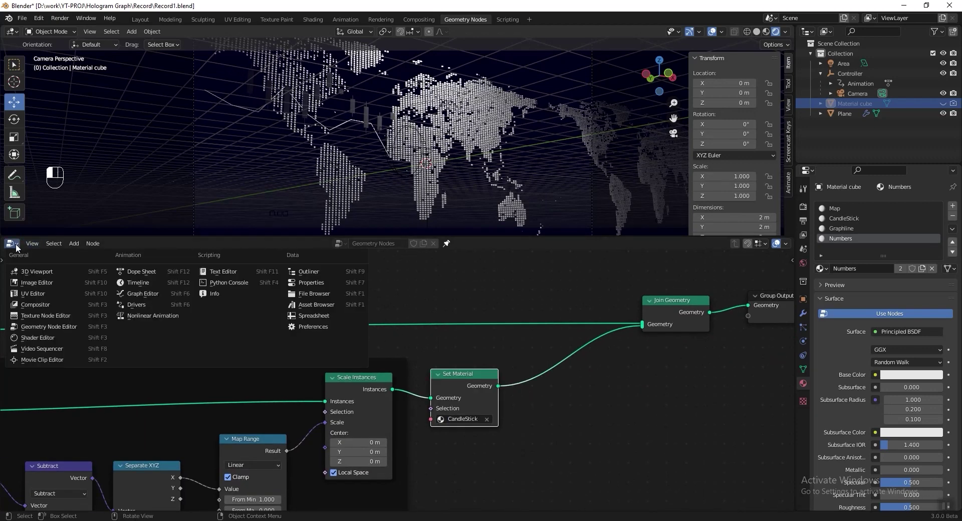
left_click(70, 339)
left_click(474, 243)
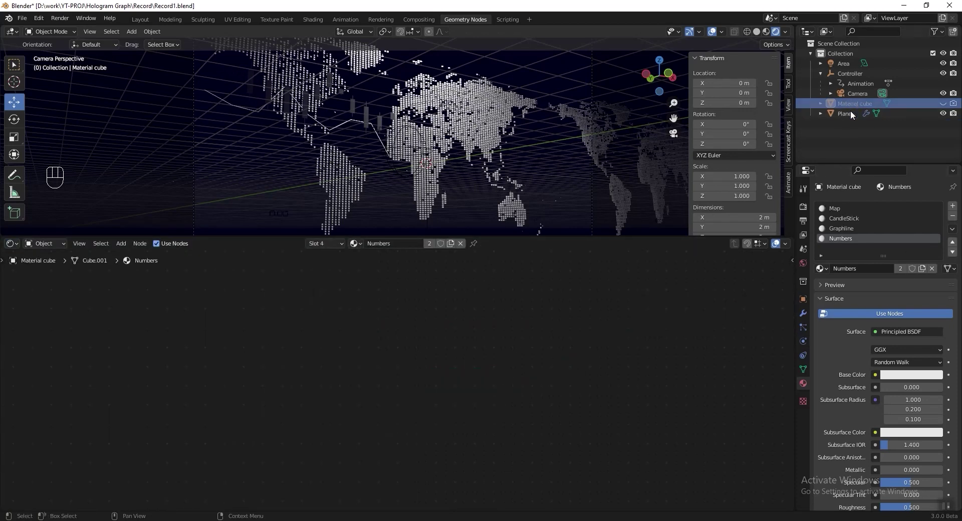
left_click(836, 208)
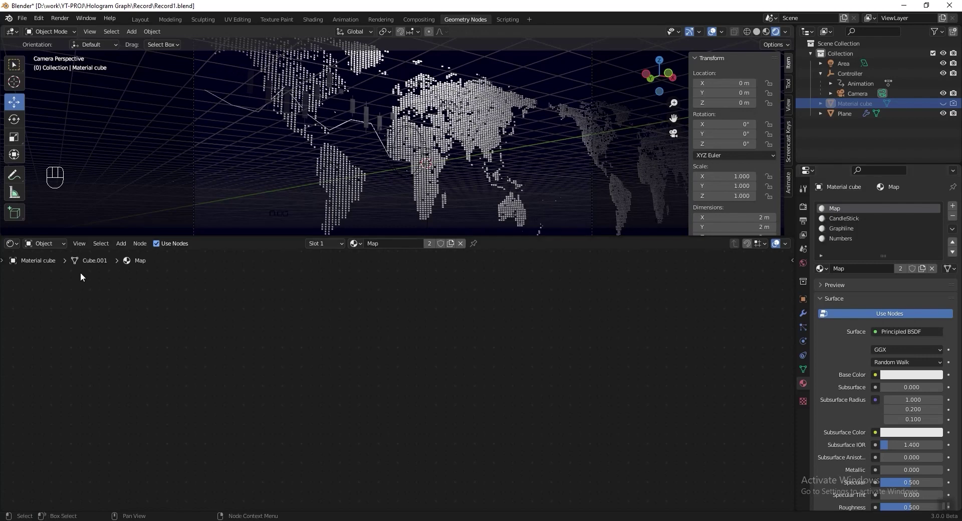
left_click(85, 245)
left_click(97, 330)
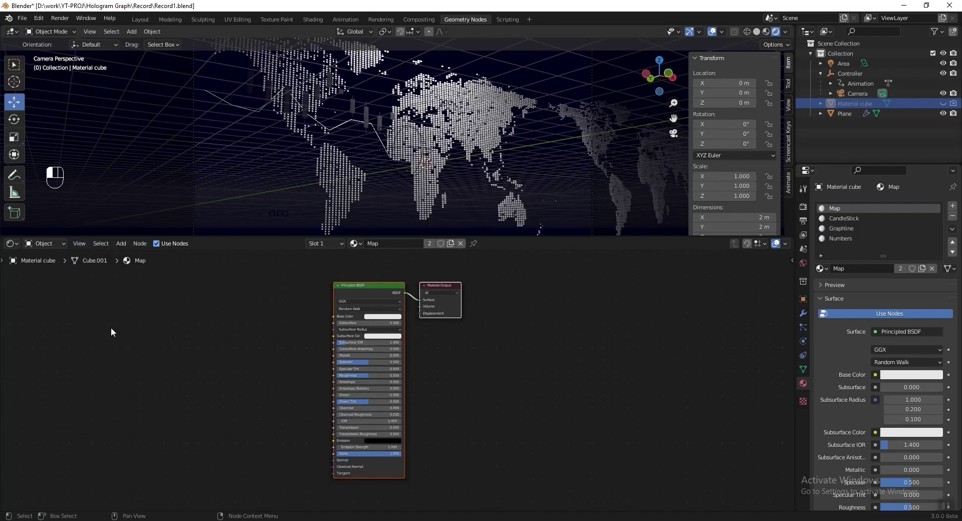
key("ctrl+s")
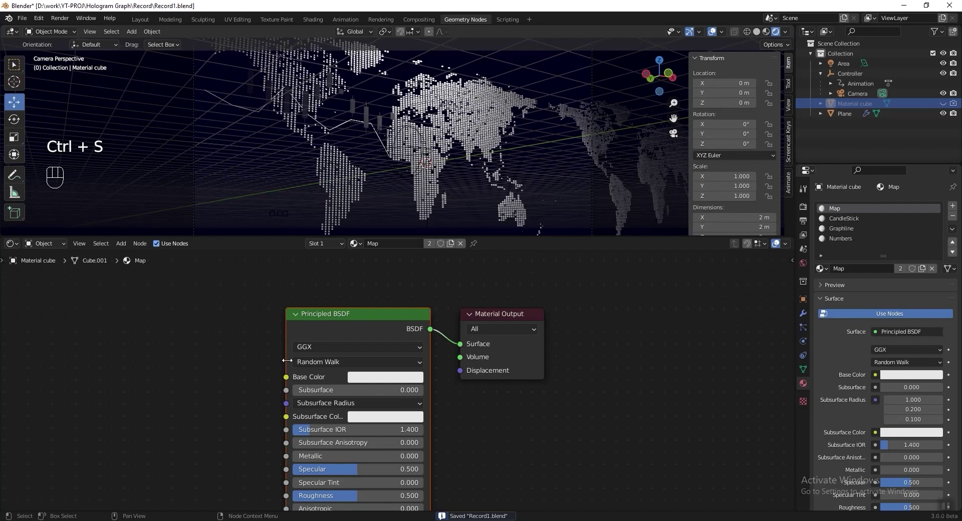
- Delete the Map material's Principled BSDF and add an Emission shader in its place
key("x")
key("shift+a")
mouse_move(281, 394)
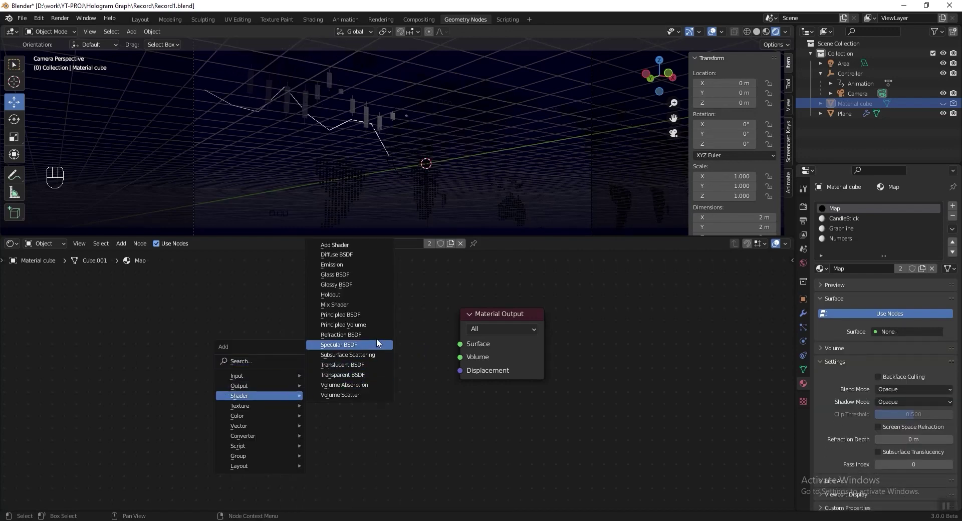
left_click(368, 264)
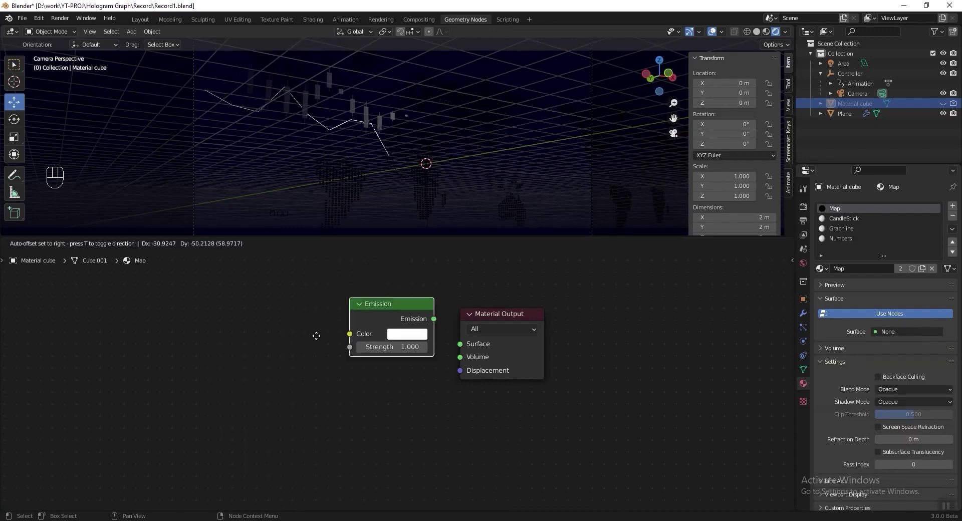
left_click(287, 372)
- Add a ColorRamp node ahead of the Emission shader and an Object Info node ahead of the ColorRamp
key("shift+a")
mouse_move(243, 443)
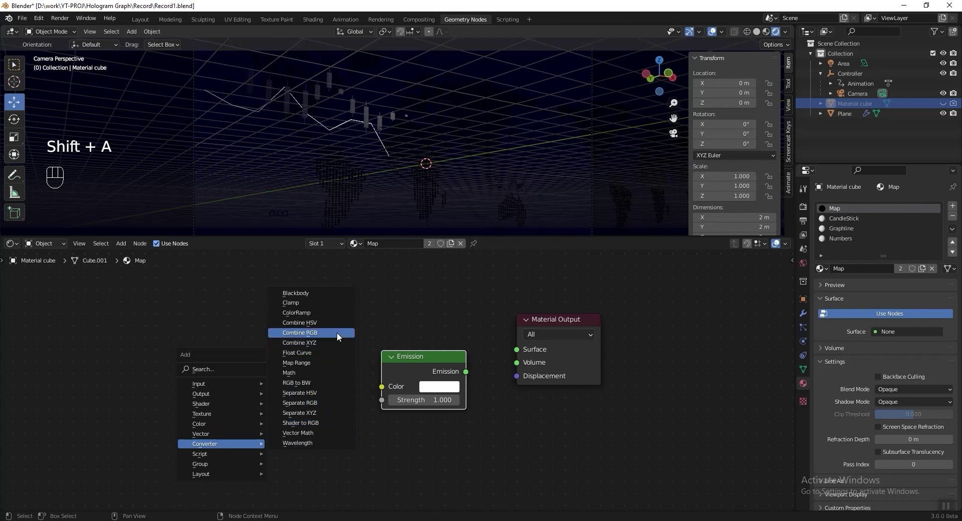
left_click(330, 312)
left_click(215, 330)
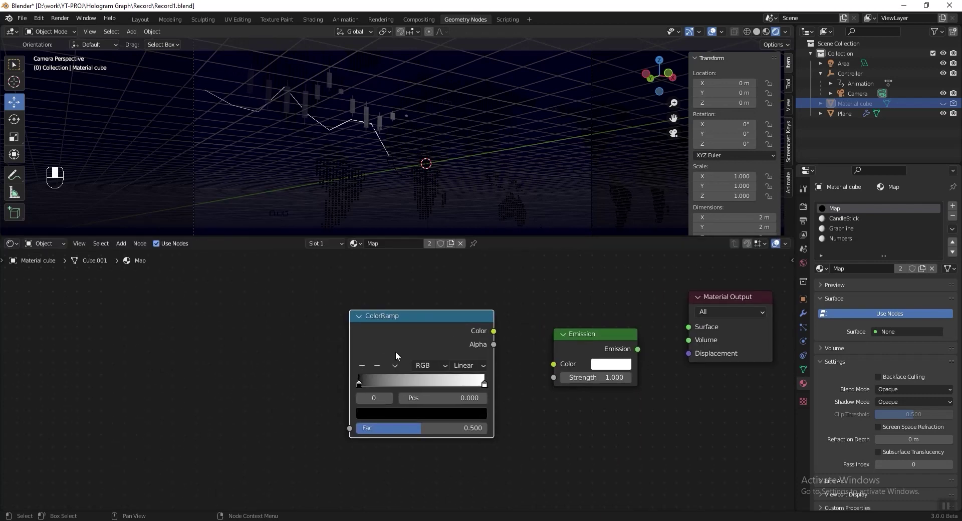
key("shift+a")
type("o")
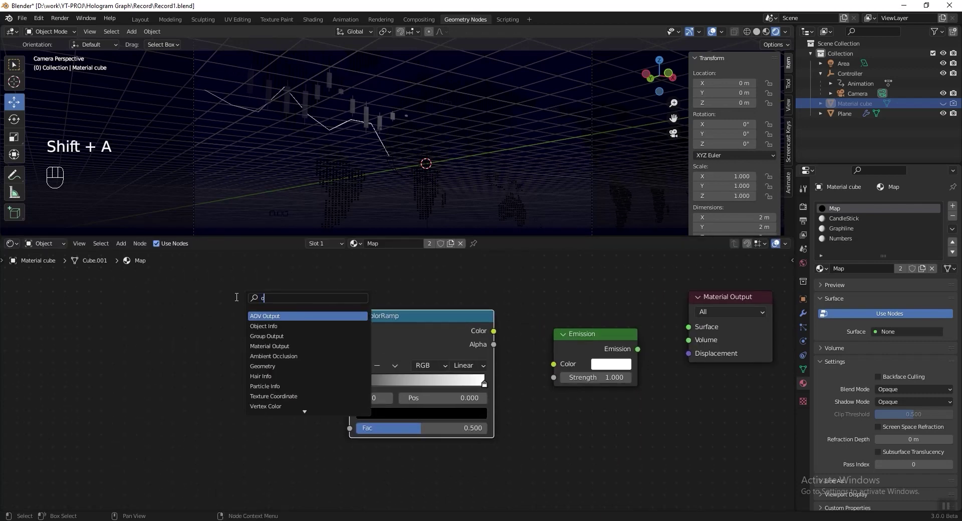
type("bject")
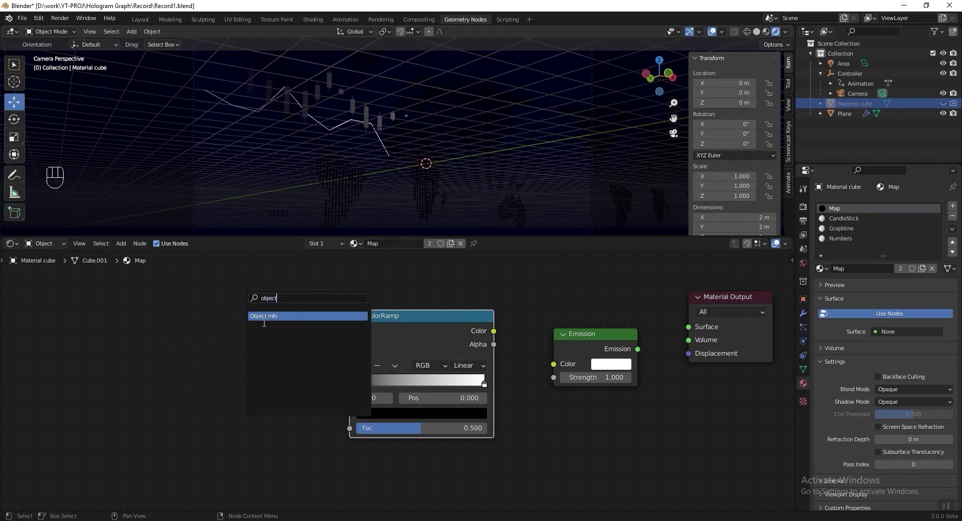
key("Return")
left_click(208, 355)
- Connect Object Info's Random to the ColorRamp's Fac, the ramp's Color to the Emission's Color, and Emission to the Material Output's Surface
left_click_drag(264, 406, 348, 430)
middle_click_drag(460, 377, 397, 377)
left_click_drag(429, 330, 490, 363)
left_click_drag(575, 348, 625, 326)
middle_click_drag(379, 332, 386, 323)
left_click_drag(387, 323, 395, 322)
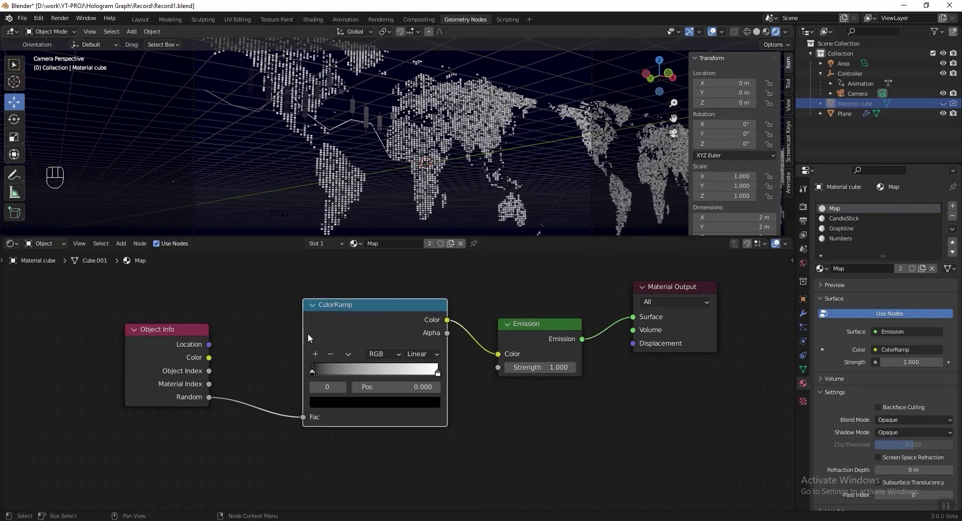
- Set the ColorRamp's first stop to hex 173B6B and its second stop to hex 579BE1
left_click(368, 401)
left_click(364, 348)
type("173B6B")
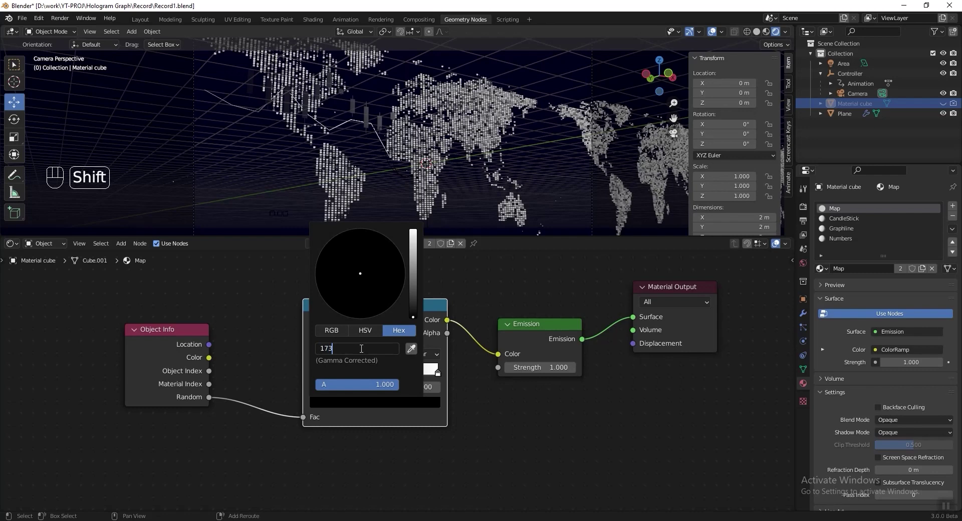
key("Return")
left_click(438, 373)
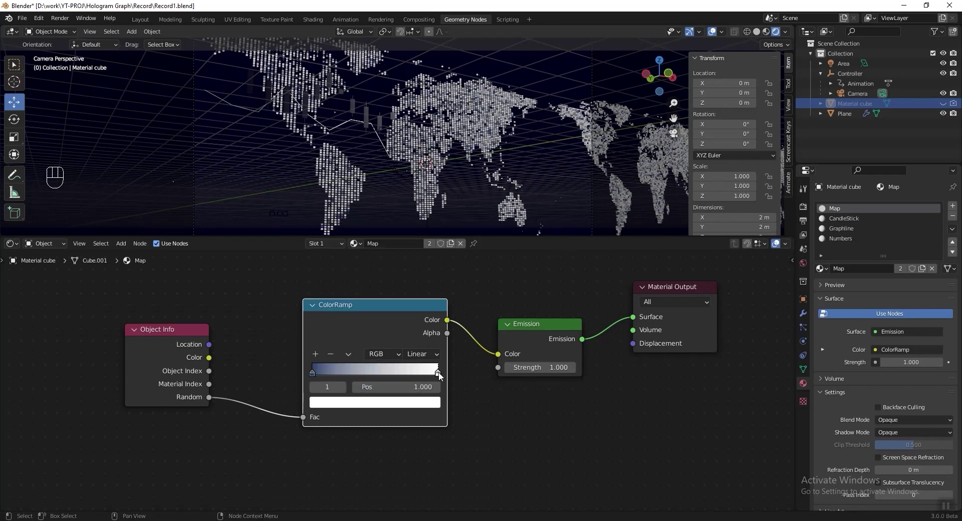
left_click(401, 402)
left_click(369, 346)
type("579BE1")
key("Return")
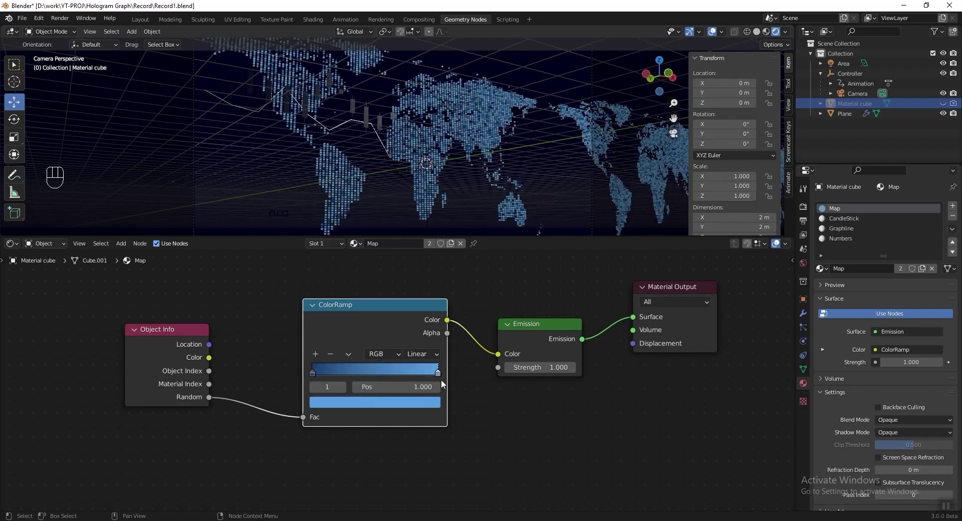
- Set the ColorRamp interpolation to Constant and position its second stop at 0.9
left_click(425, 355)
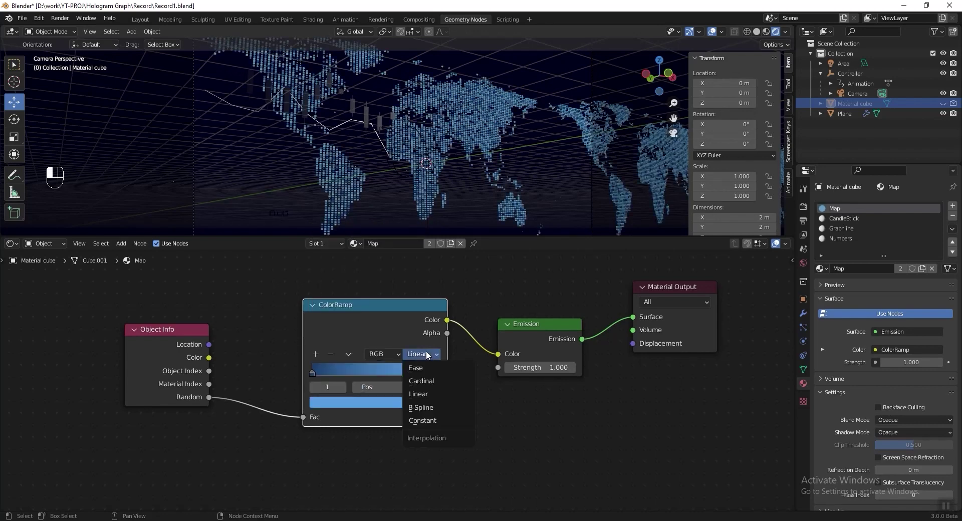
left_click(428, 420)
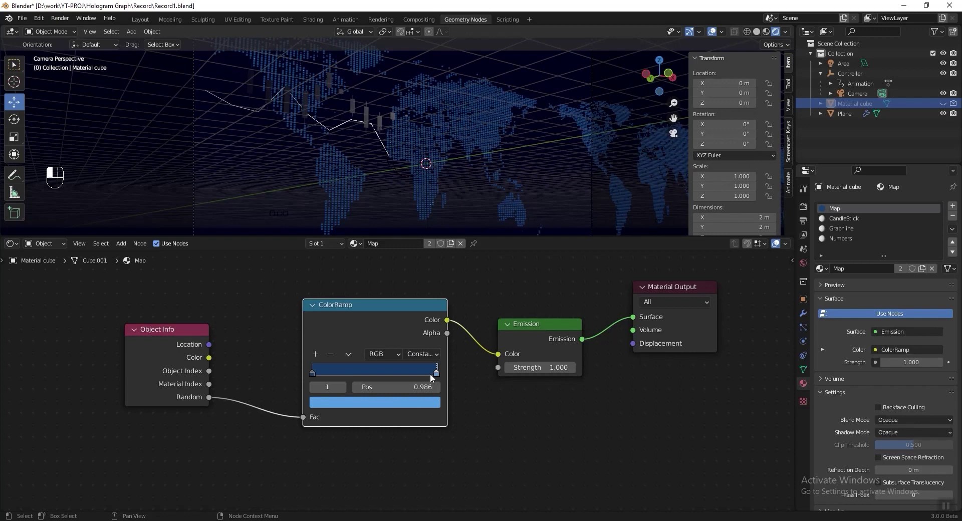
left_click_drag(425, 375, 422, 374)
left_click(430, 387)
type(".9")
key("Return")
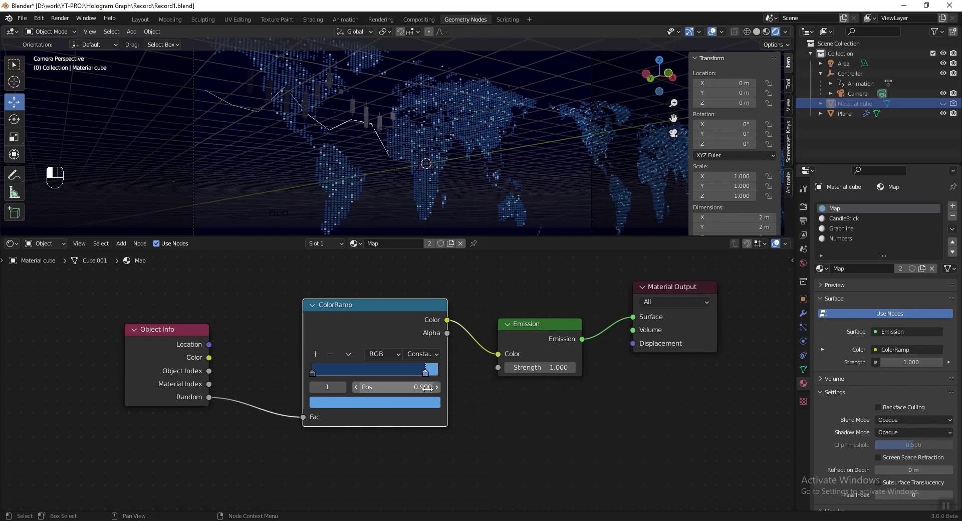
- Save the file and set the Map material's Emission strength to 2
key("ctrl+s")
type("2")
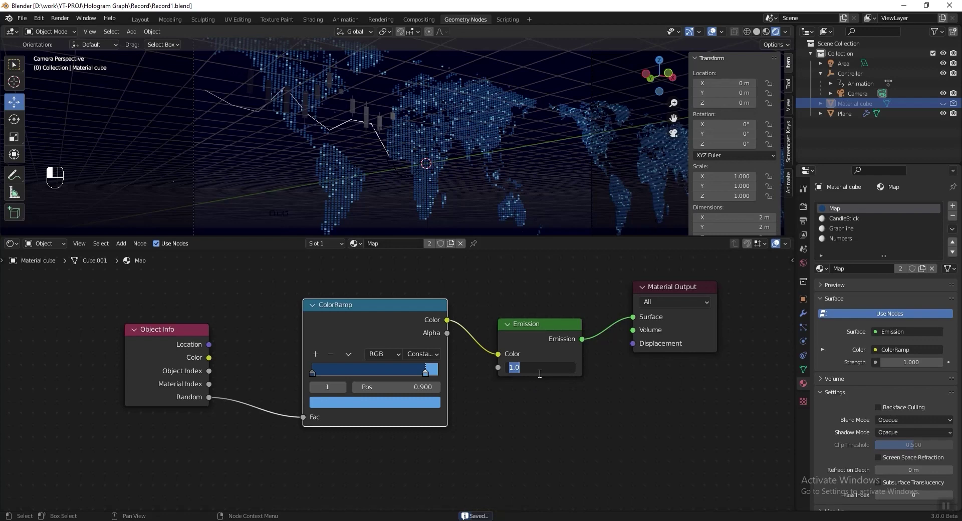
key("Return")
- Copy the Map material and paste its settings onto the CandleStick material
left_click(952, 229)
left_click(891, 218)
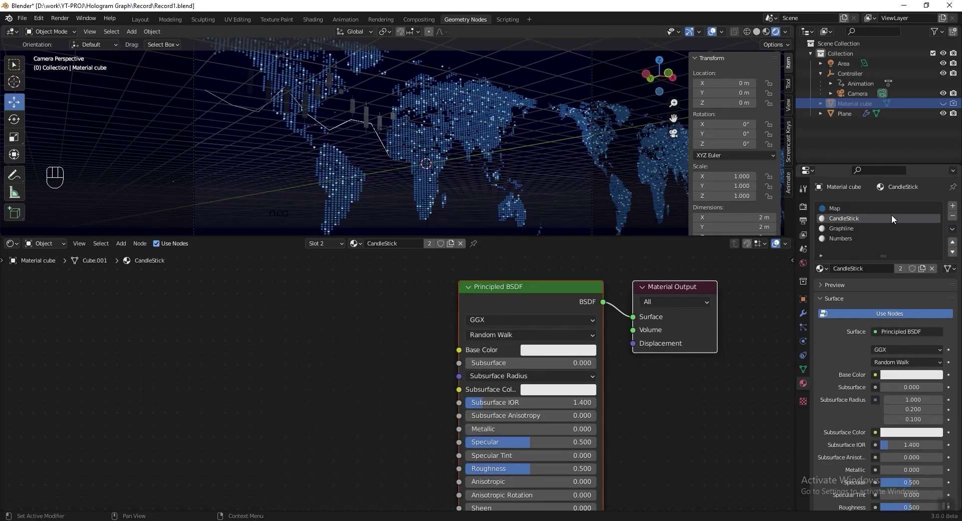
left_click(952, 228)
left_click(912, 261)
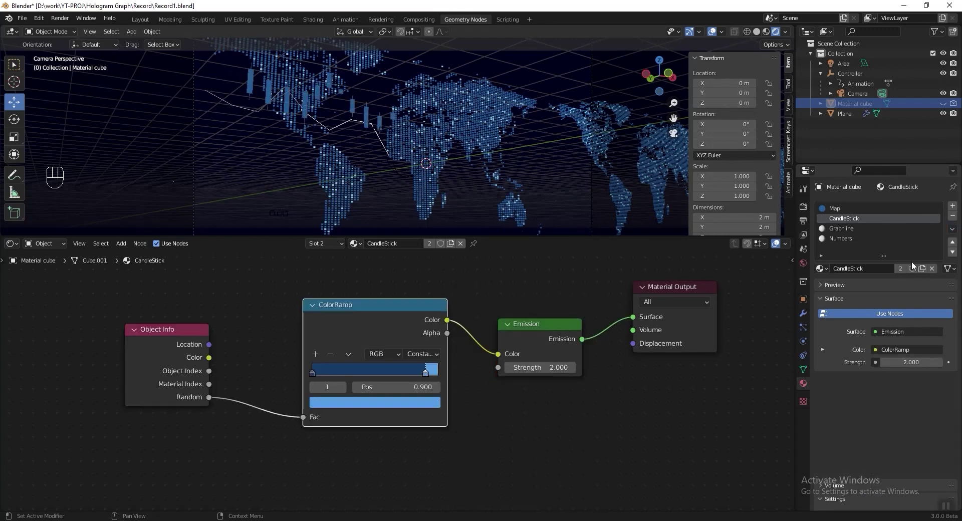
- Move the CandleStick ColorRamp's second stop to about 0.514 and set its color to hex 0055FF
left_click_drag(426, 373, 419, 374)
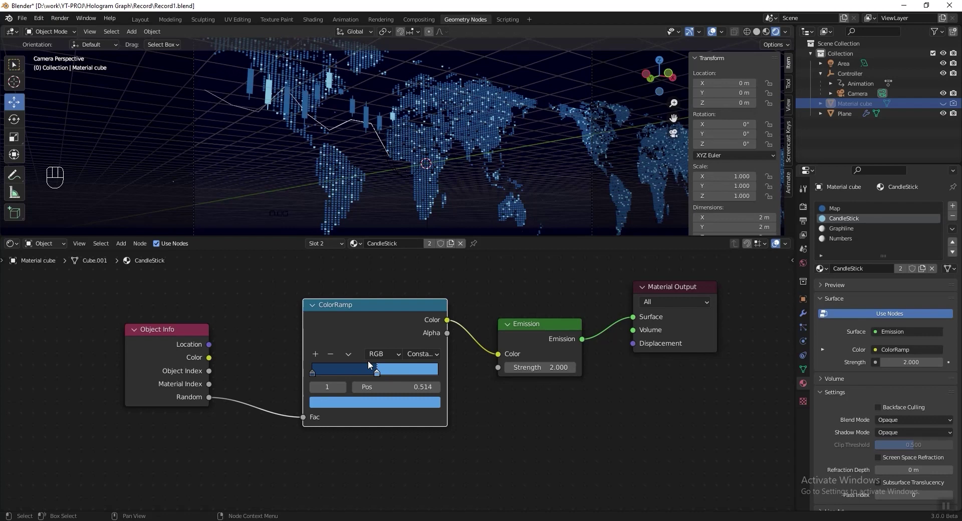
left_click(389, 401)
left_click(369, 347)
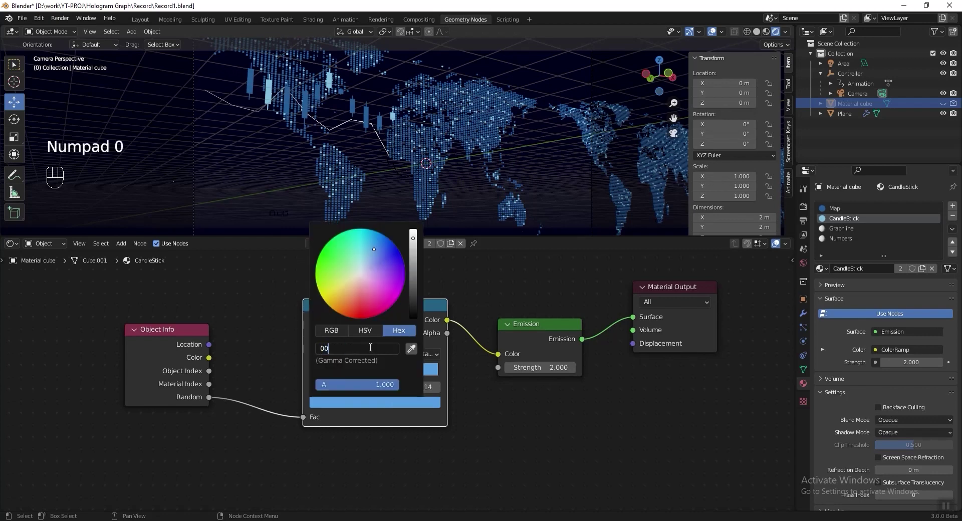
type("0055FF")
key("Return")
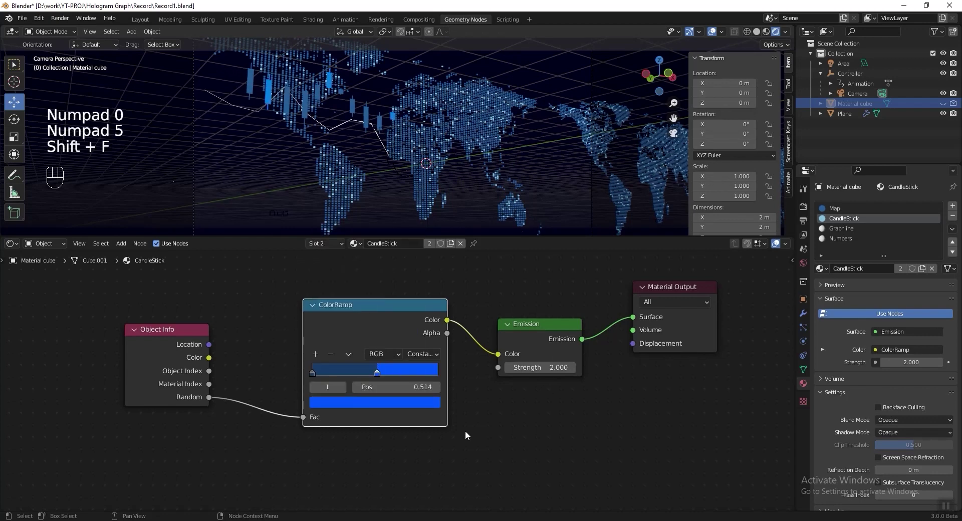
- Set the CandleStick ColorRamp's first stop to bright red and the Emission strength to 8, and save the file
left_click(312, 371)
left_click(371, 402)
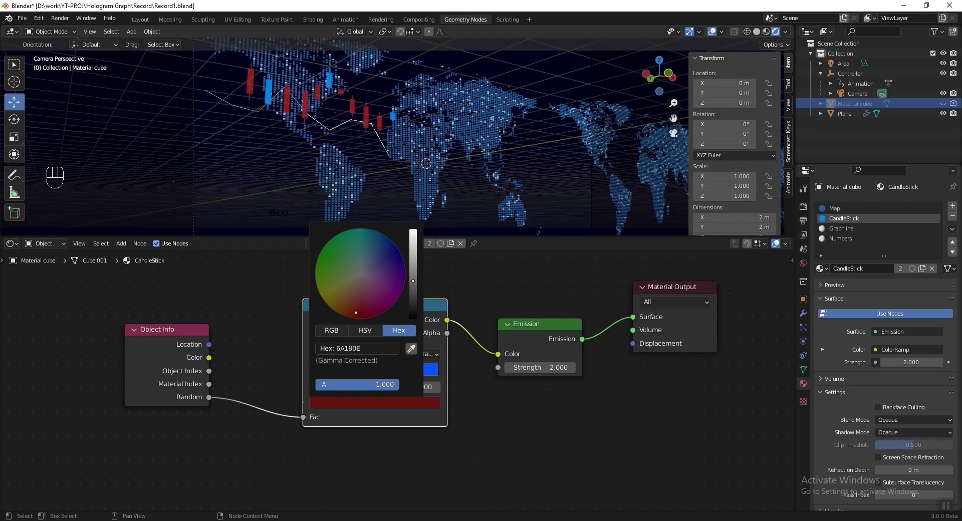
left_click_drag(356, 305, 358, 319)
left_click_drag(412, 277, 413, 229)
left_click(544, 367)
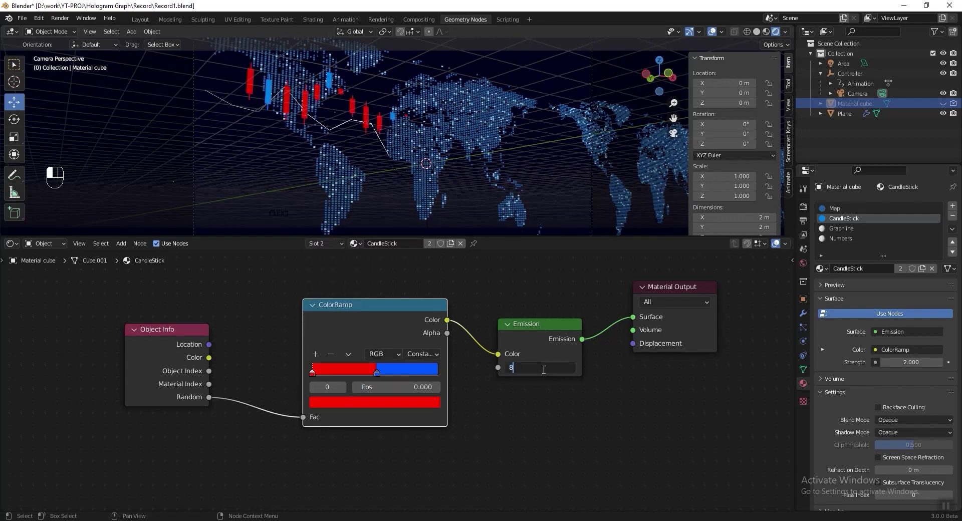
key("Return")
key("ctrl+s")
- Set the CandleStick ColorRamp's first stop color to hex FF0C2F and move the second stop to about 0.459
left_click(371, 403)
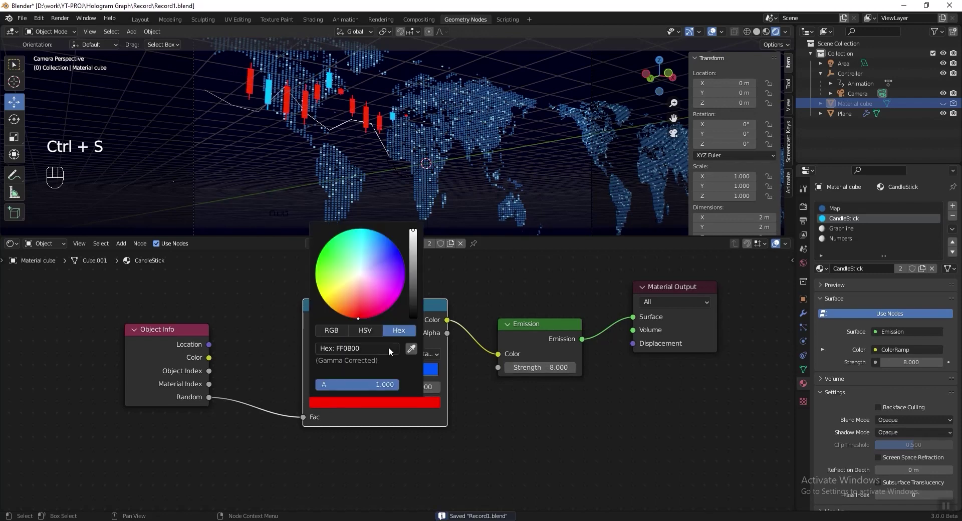
left_click(375, 347)
type("FF0C2F")
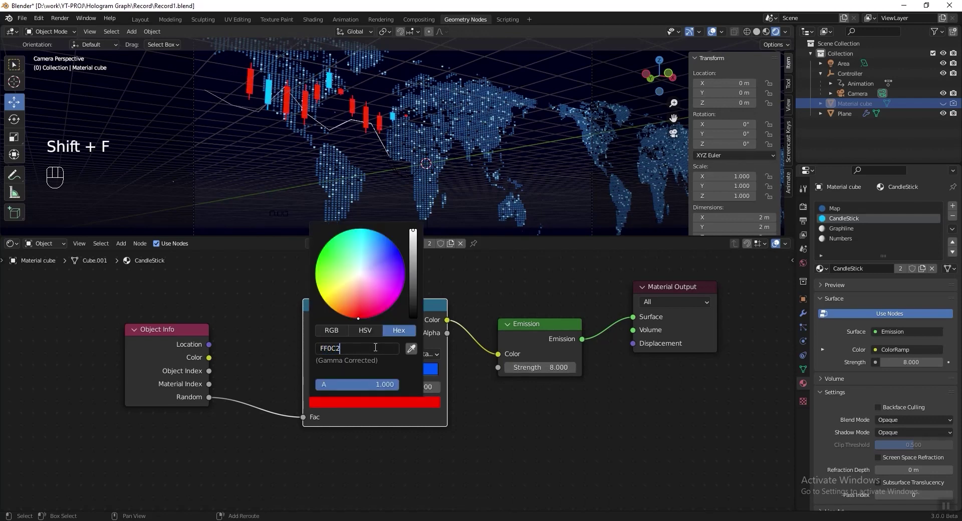
key("Return")
left_click_drag(377, 373, 370, 376)
left_click(574, 451)
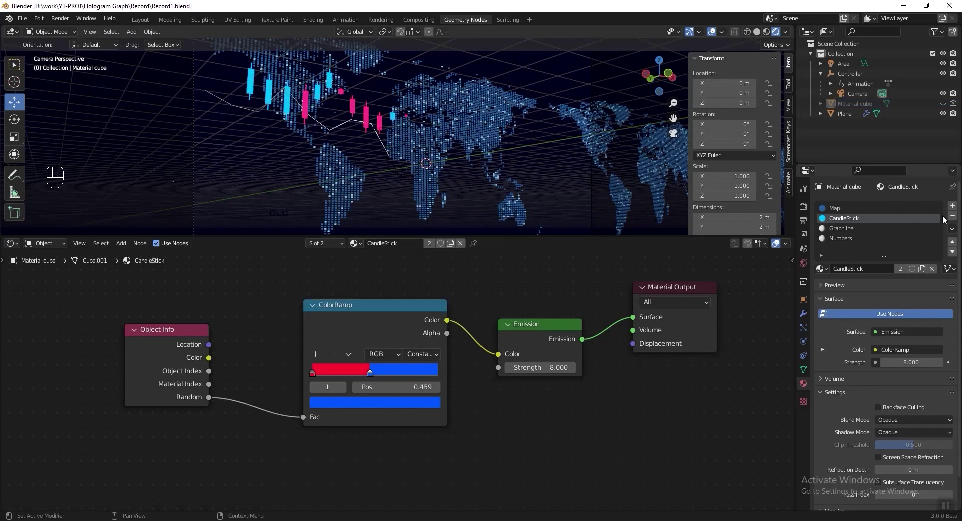
- Copy the CandleStick material and paste its settings onto the Graphline material
left_click(952, 229)
left_click(936, 240)
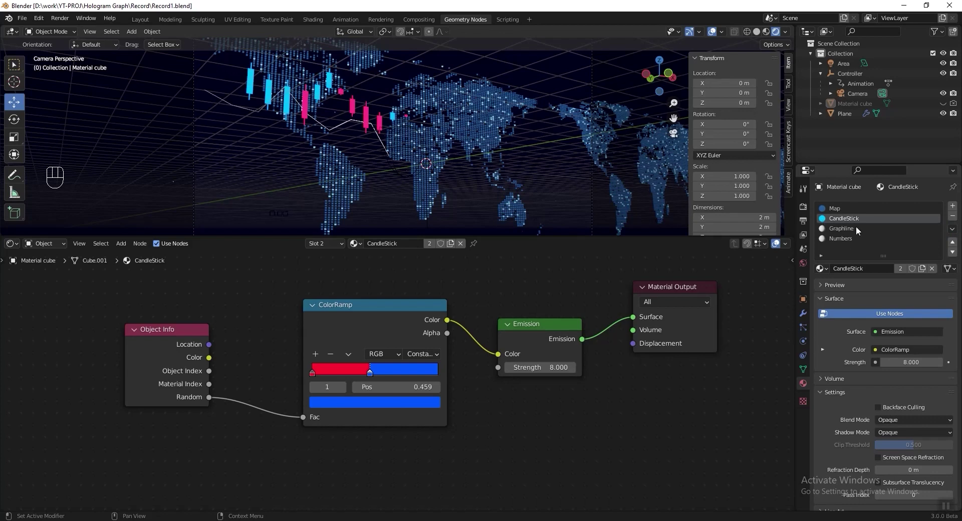
left_click(847, 228)
left_click(952, 229)
left_click(934, 258)
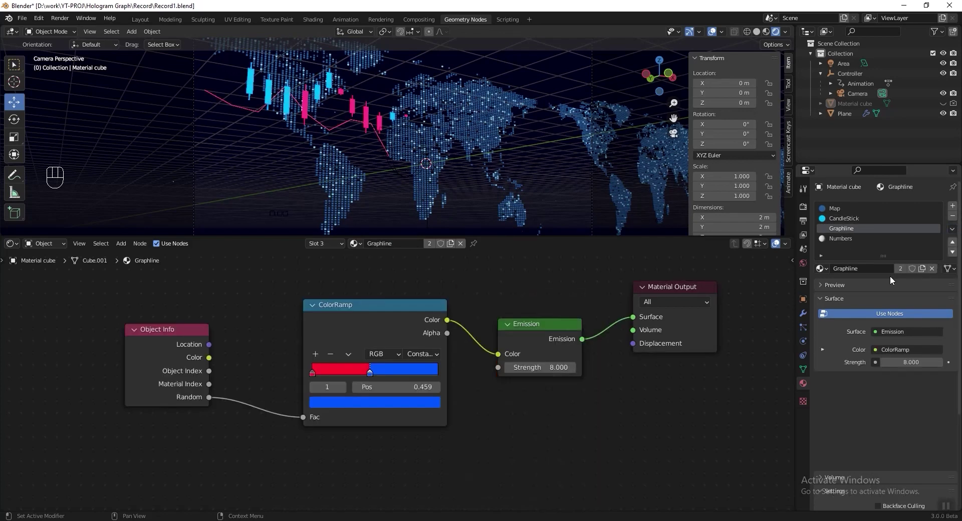
- Delete the Object Info and ColorRamp nodes from the Graphline material and set its Emission color to hex 0055FF
left_click_drag(143, 455, 475, 283)
key("x")
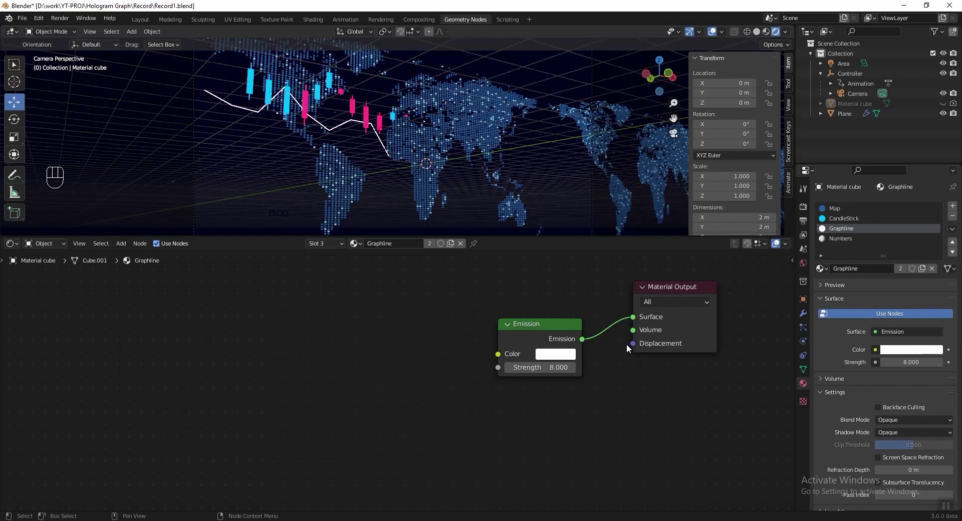
left_click(562, 360)
left_click(603, 300)
type("0055FF")
key("Return")
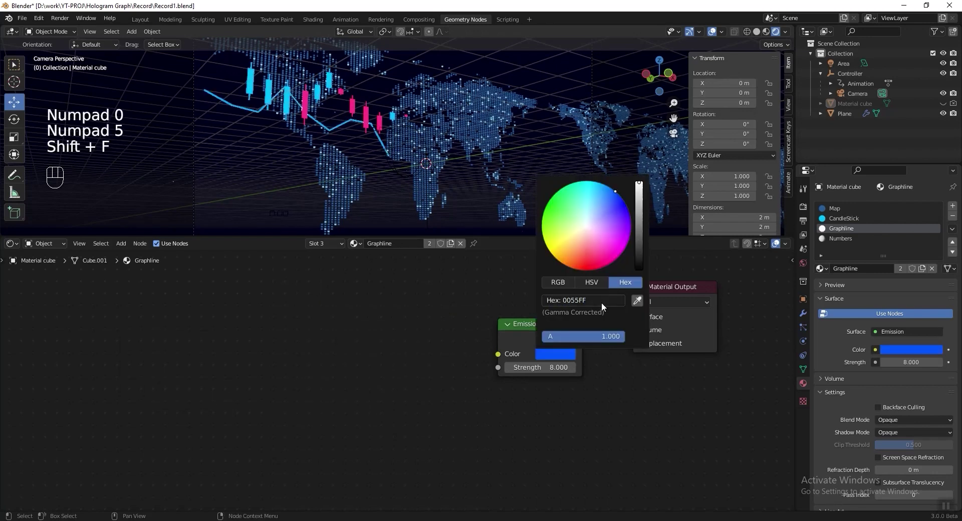
- Copy the Graphline material and paste its settings onto the Numbers material
left_click(952, 230)
left_click(929, 244)
left_click(849, 237)
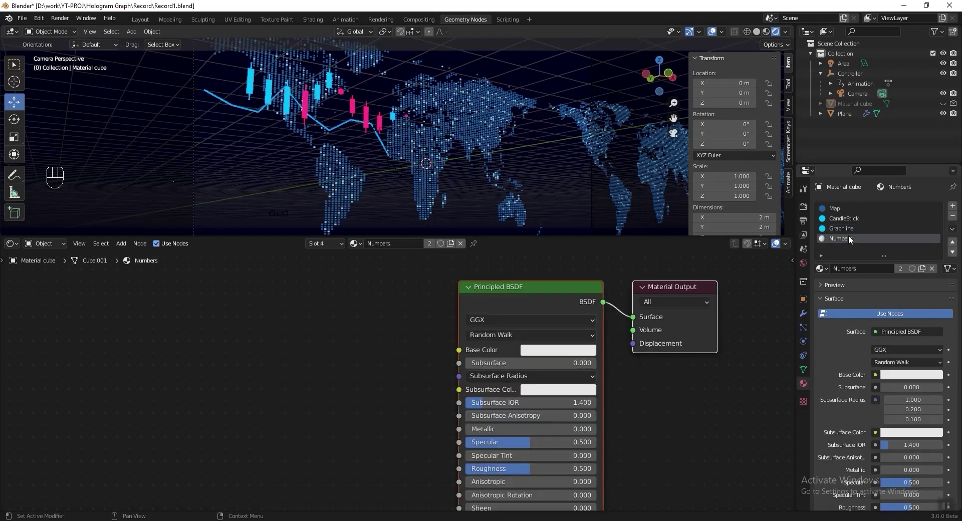
left_click(952, 229)
left_click(906, 259)
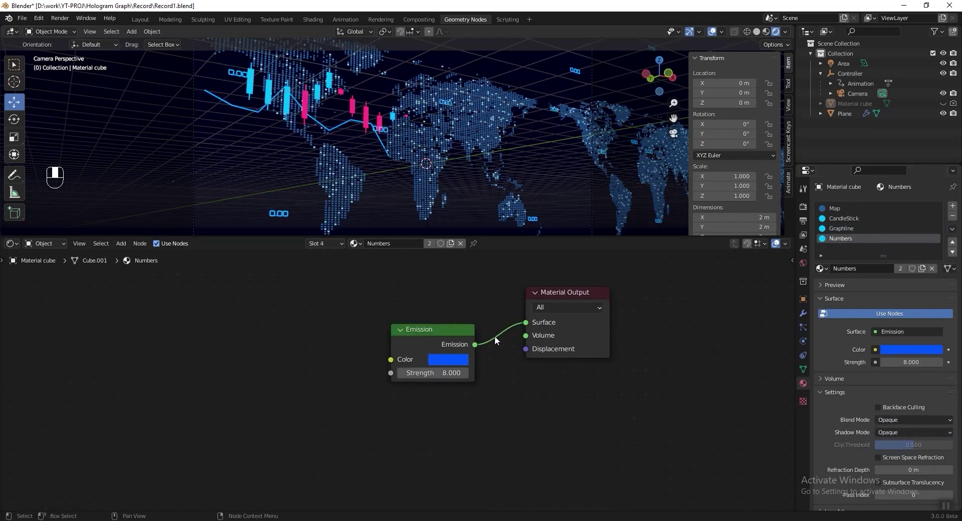
- Set the Numbers material's Emission color to white and save the file
left_click(457, 359)
left_click(460, 288)
left_click_drag(442, 306, 522, 307)
key("ctrl+s")
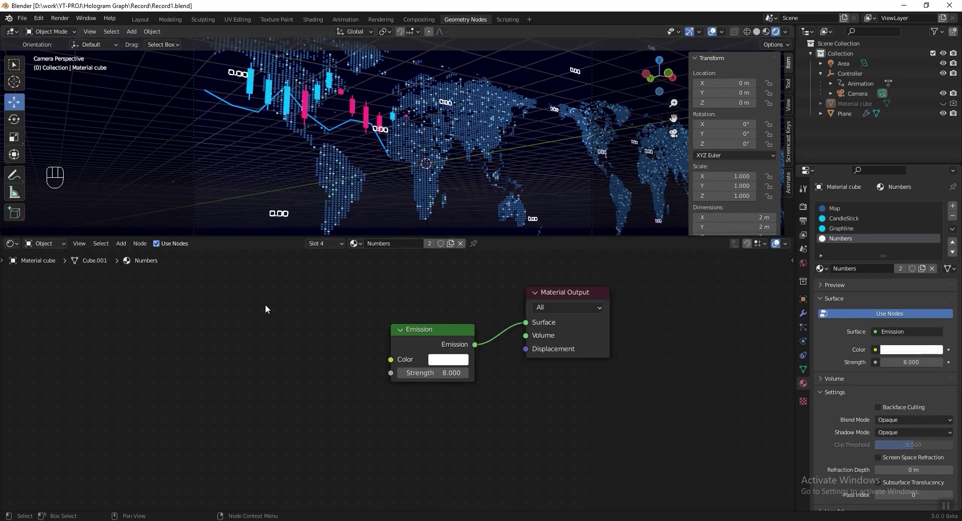
- Switch the shader nodes to World and add a Principled Volume node connected to the World Output's Volume input
left_click(53, 245)
left_click(50, 267)
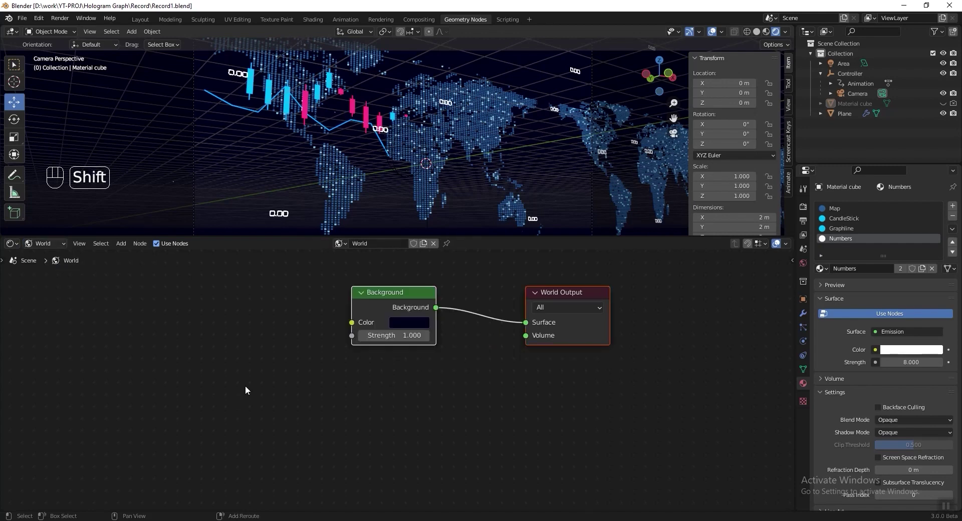
key("shift+a")
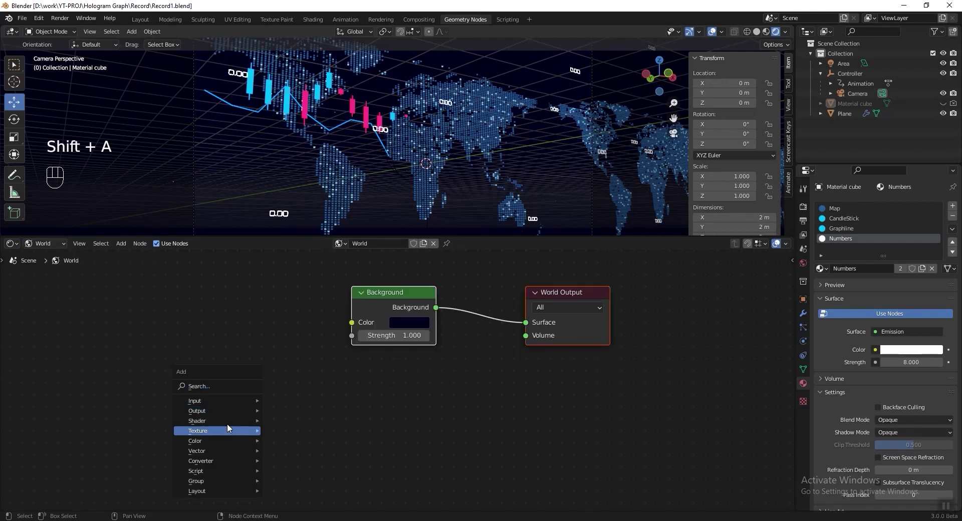
mouse_move(228, 422)
left_click(301, 460)
left_click(417, 356)
left_click_drag(444, 366, 525, 336)
left_click_drag(408, 348, 399, 371)
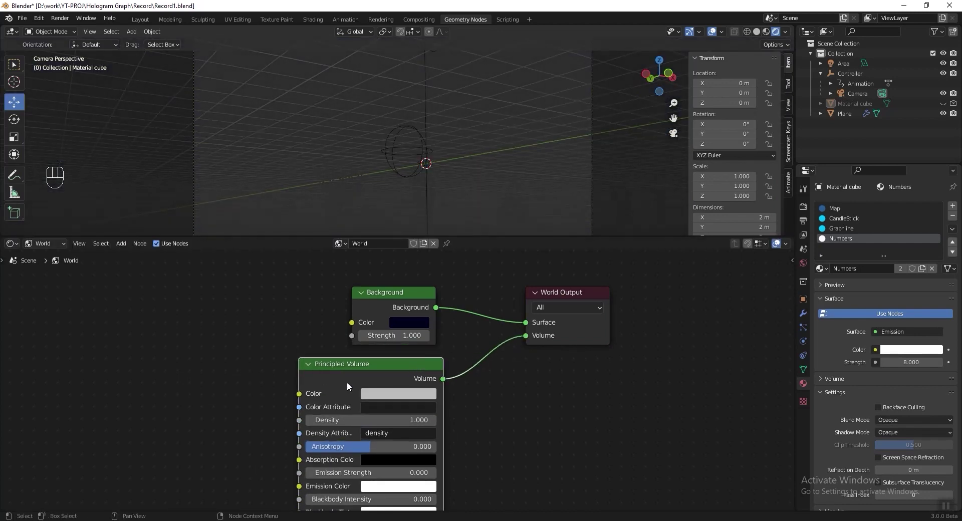
- Set the Principled Volume's Density to 0.006
left_click(388, 420)
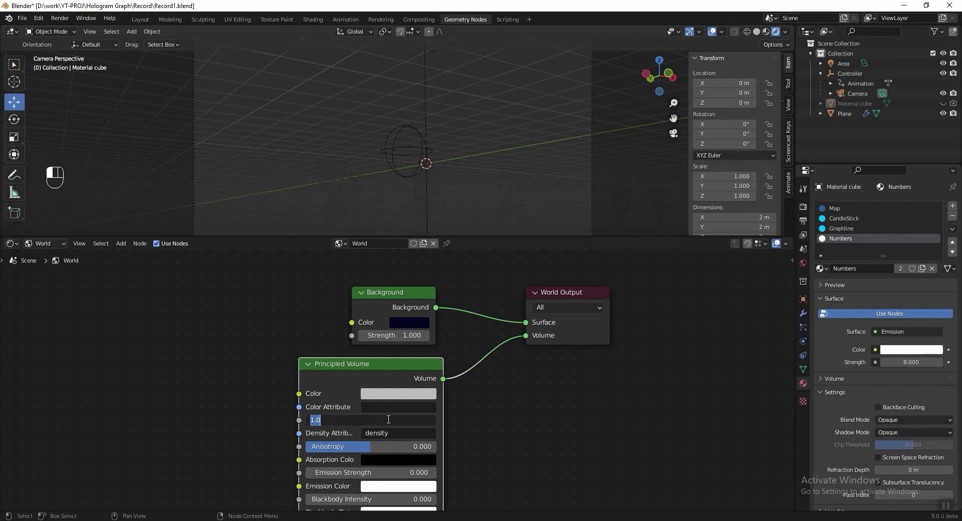
type(".00")
key("Return")
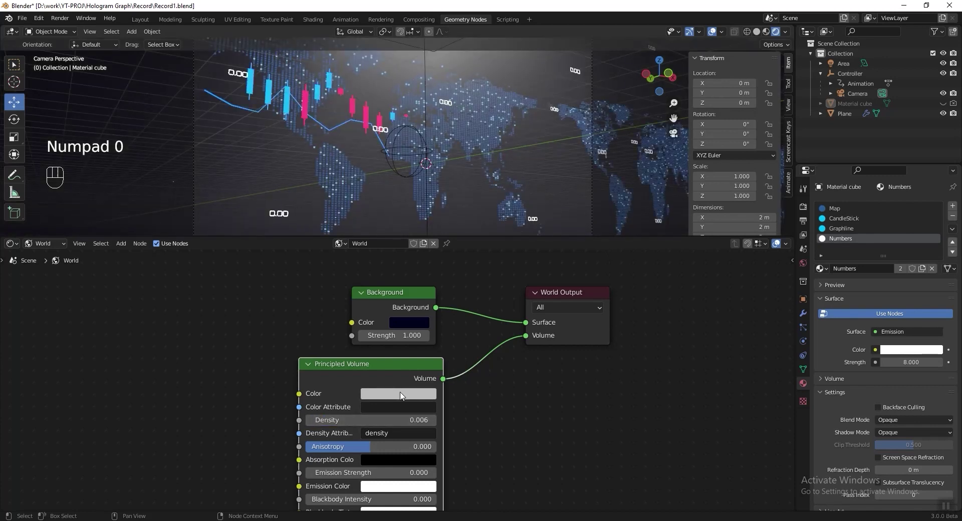
- Change the Principled Volume's color to a medium blue and save the file
left_click(409, 322)
left_click(450, 322)
left_click(413, 339)
type("305")
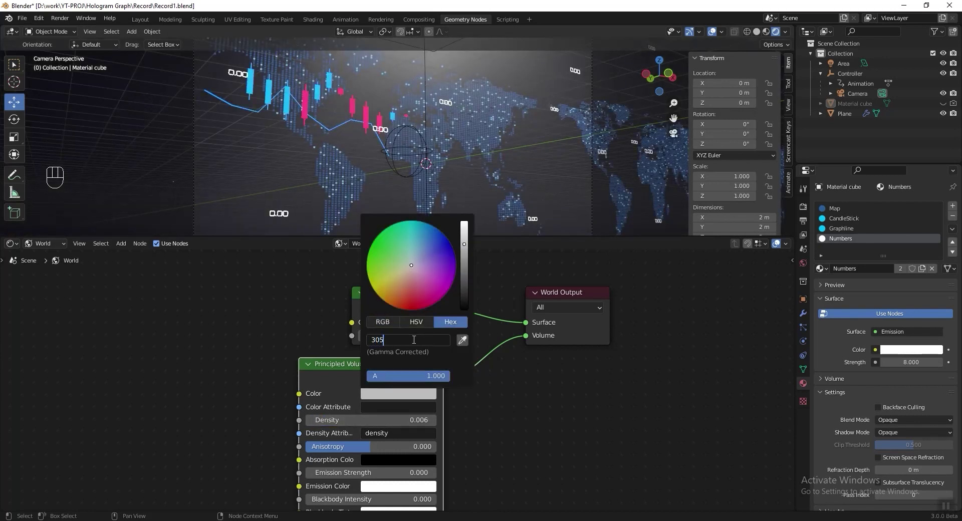
type("89D")
key("Return")
key("ctrl+s")
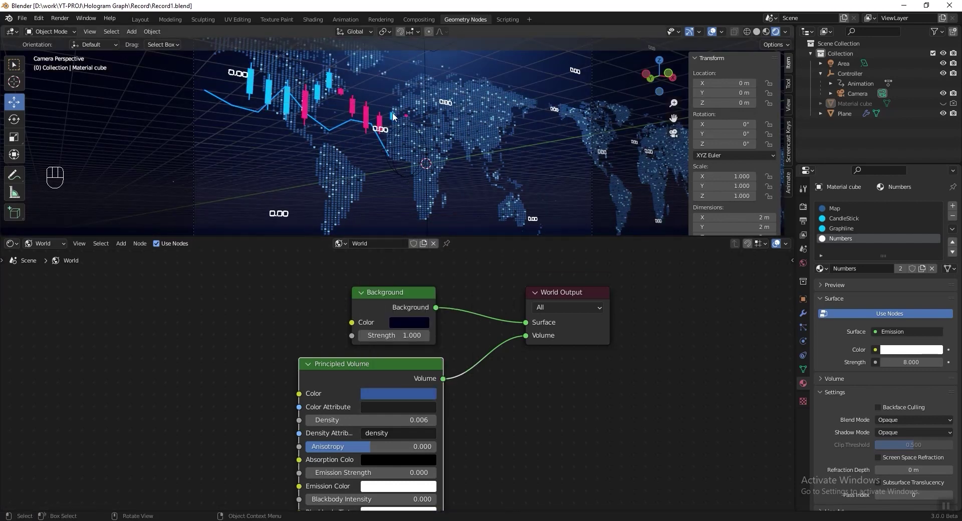
- Add a cube-shaped empty and place it at X -2 m, Y -2 m, Z 2 m
key("shift+a")
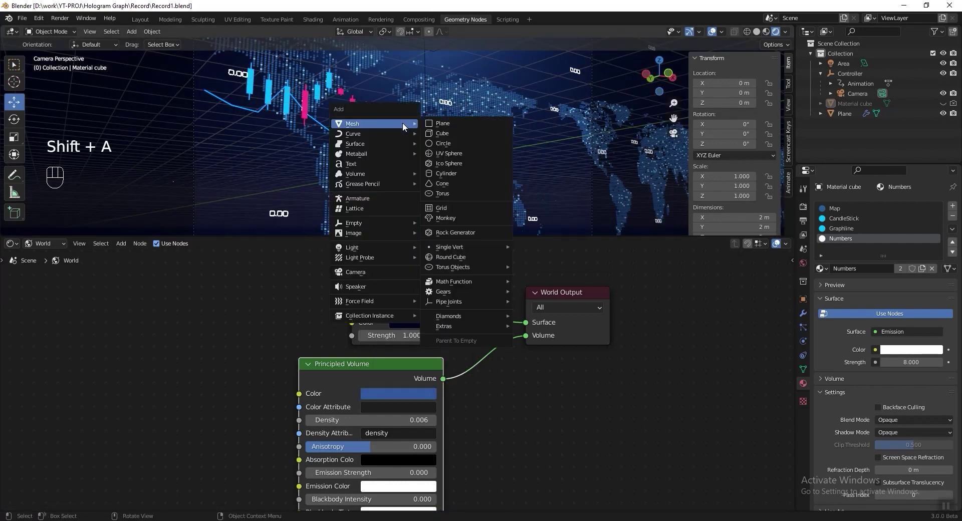
mouse_move(389, 236)
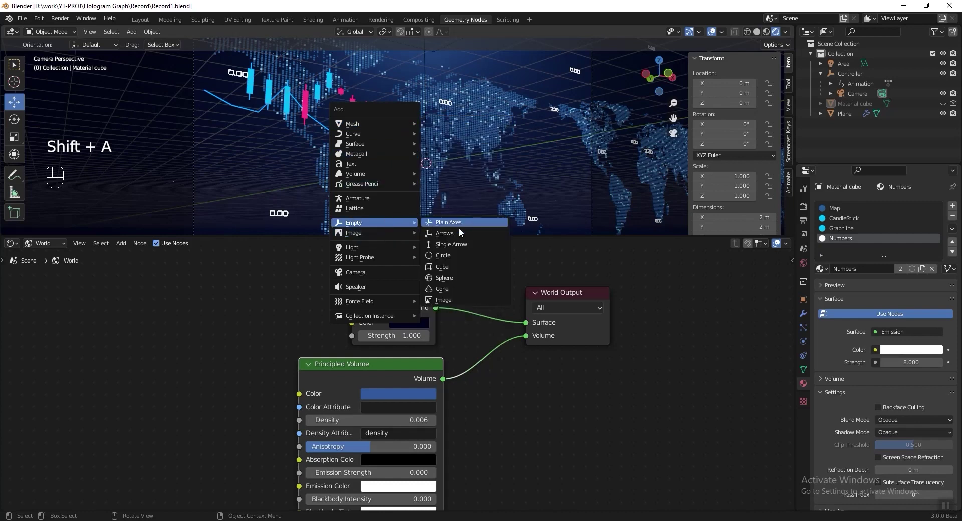
left_click(456, 263)
middle_click_drag(457, 232, 681, 144)
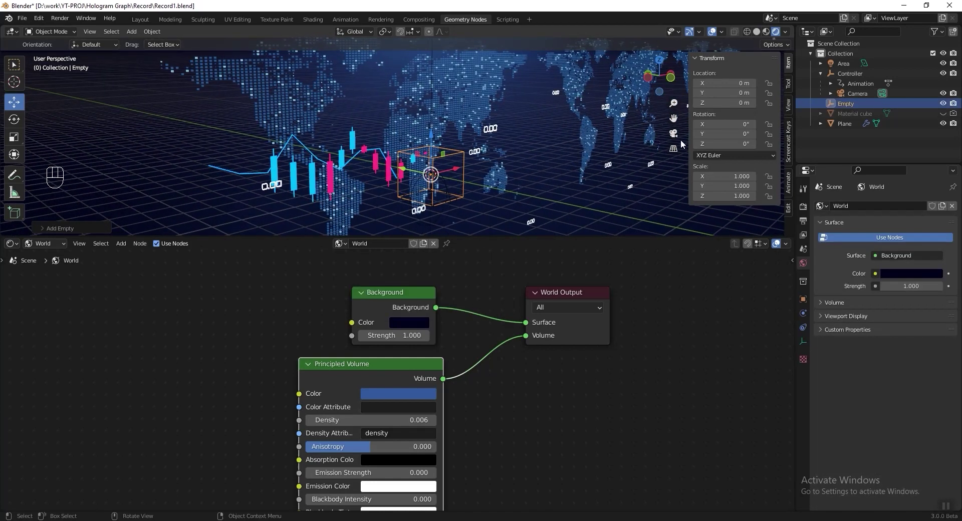
left_click(728, 103)
type("2")
key("Return")
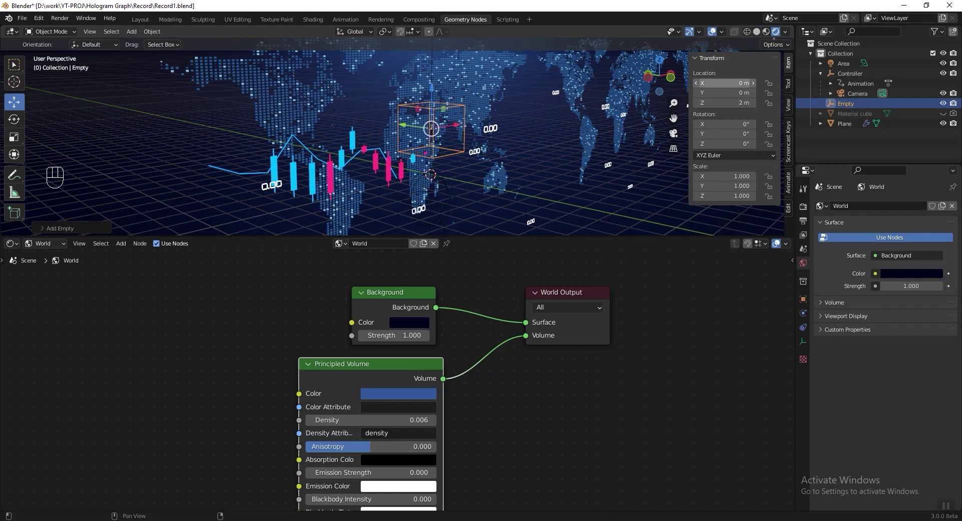
left_click_drag(732, 83, 732, 93)
type("-2")
key("Return")
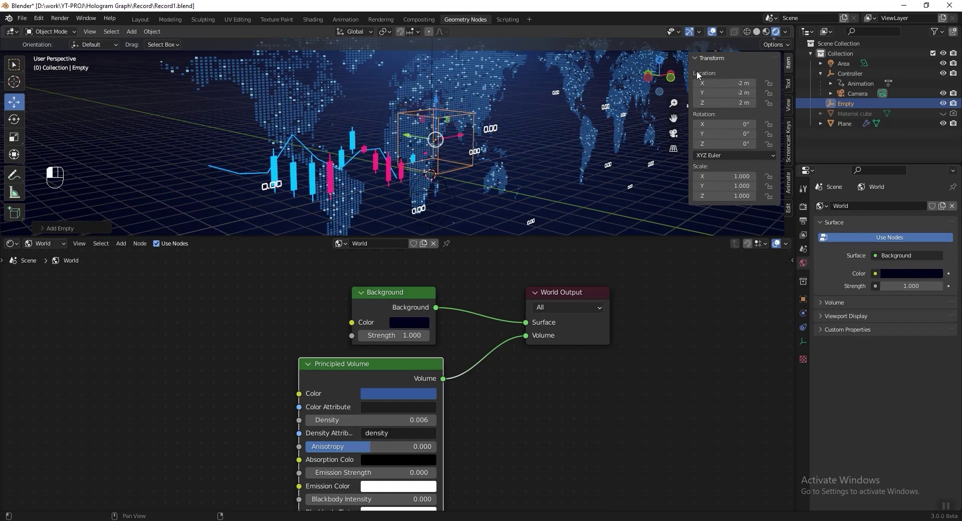
- Rename the new empty as Focus Point
middle_click_drag(436, 139, 474, 169)
double_click(846, 103)
key("BackSpace")
type("Focus Point")
key("Return")
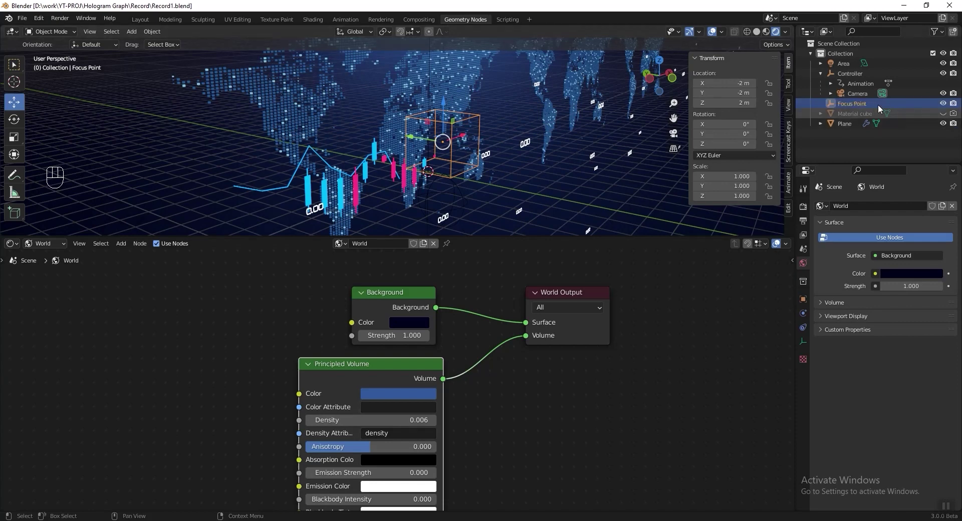
- Enable depth of field on the camera and make it focus on the Focus Point object
left_click(858, 92)
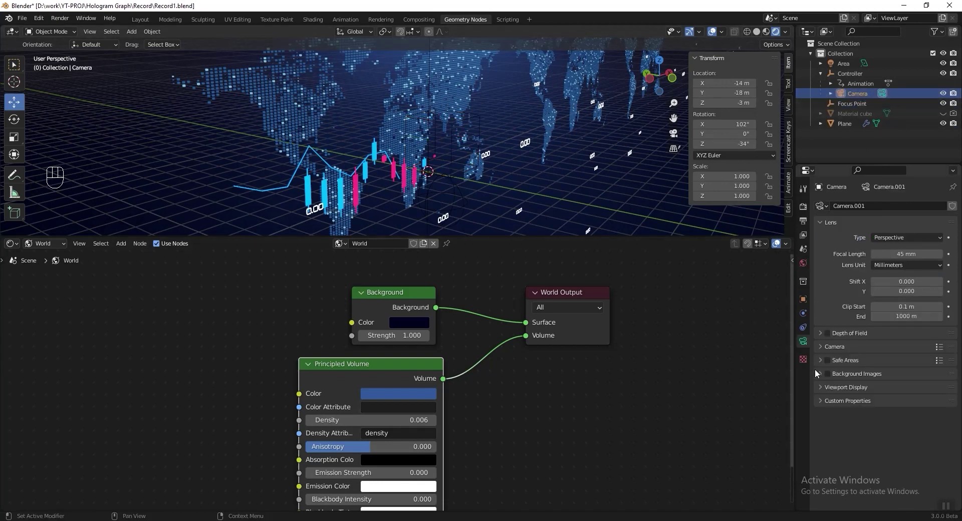
left_click(820, 332)
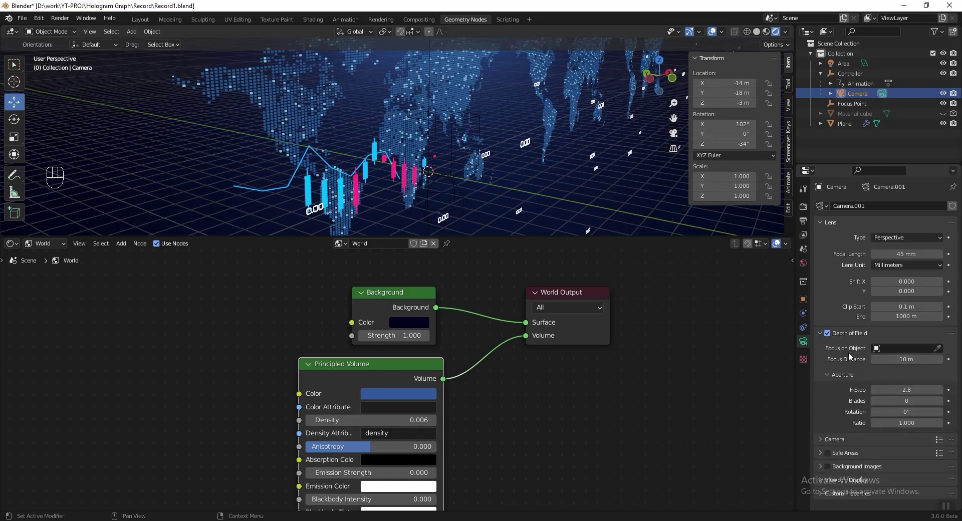
left_click(907, 349)
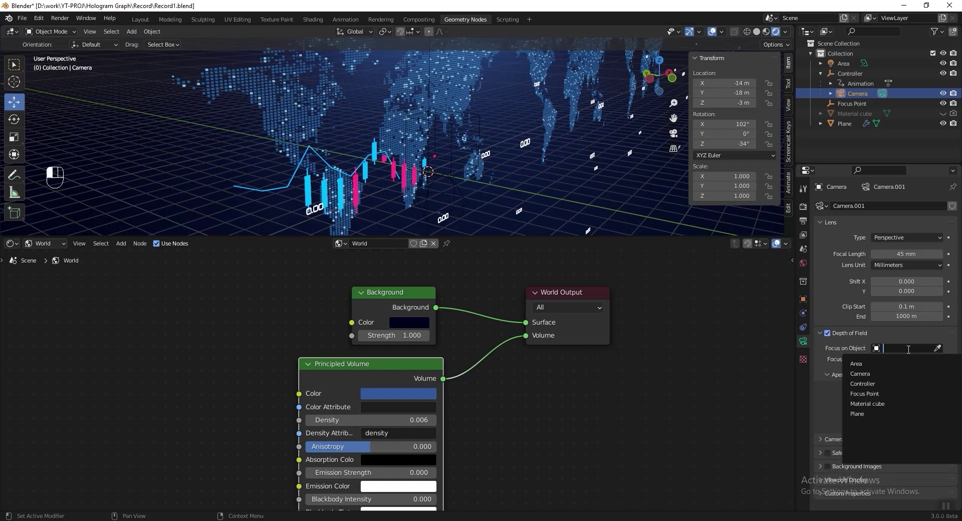
left_click(871, 393)
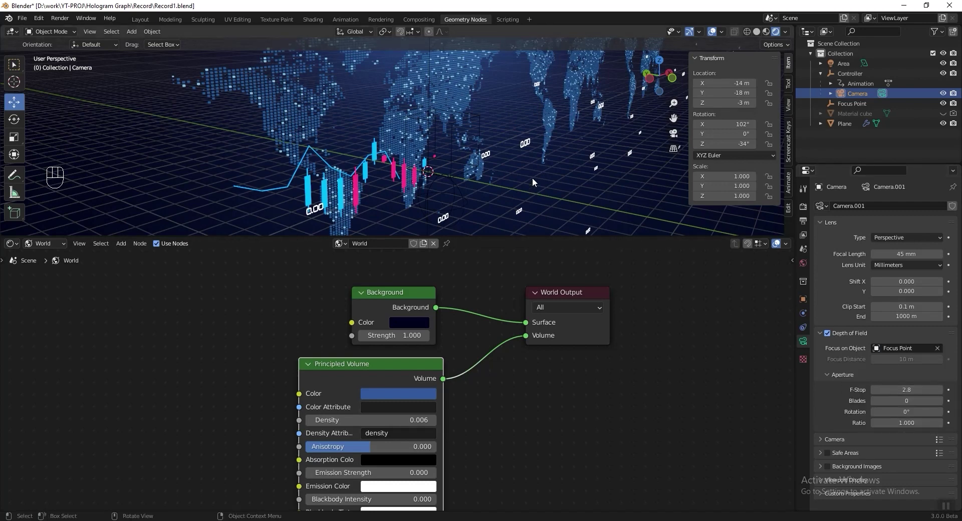
- Look through the camera and set its depth of field F-Stop to 0.2
key("KP_0")
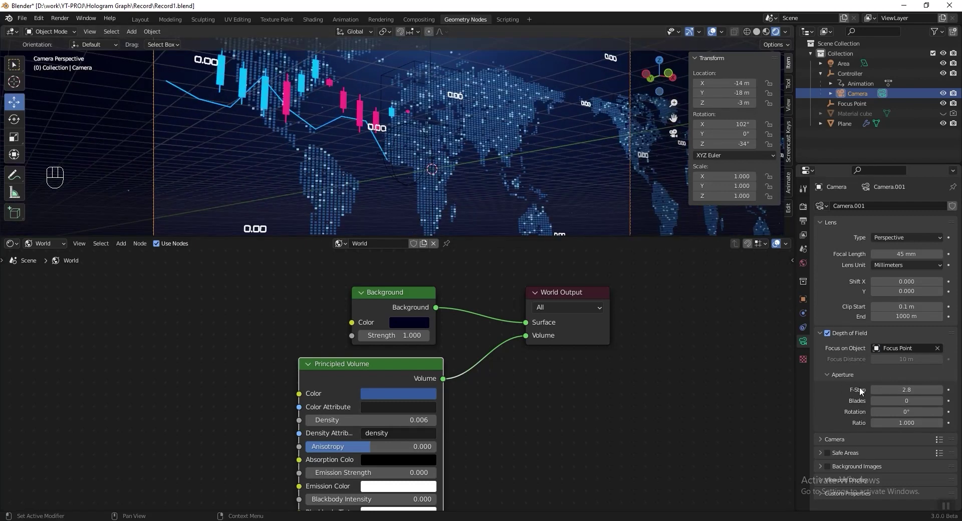
left_click(895, 389)
key("Return")
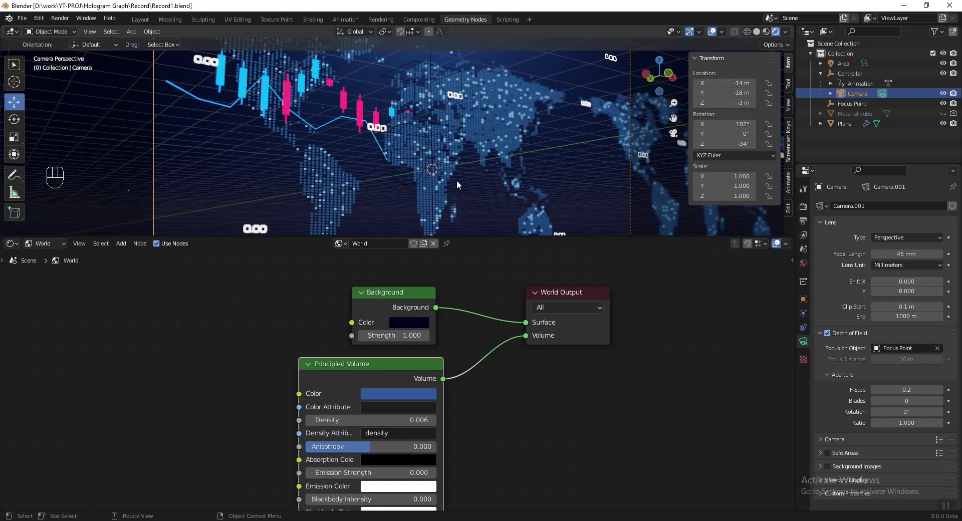
- Add a mesh plane at the world origin and rotate it 90 degrees about the X axis
middle_click_drag(334, 219, 428, 148)
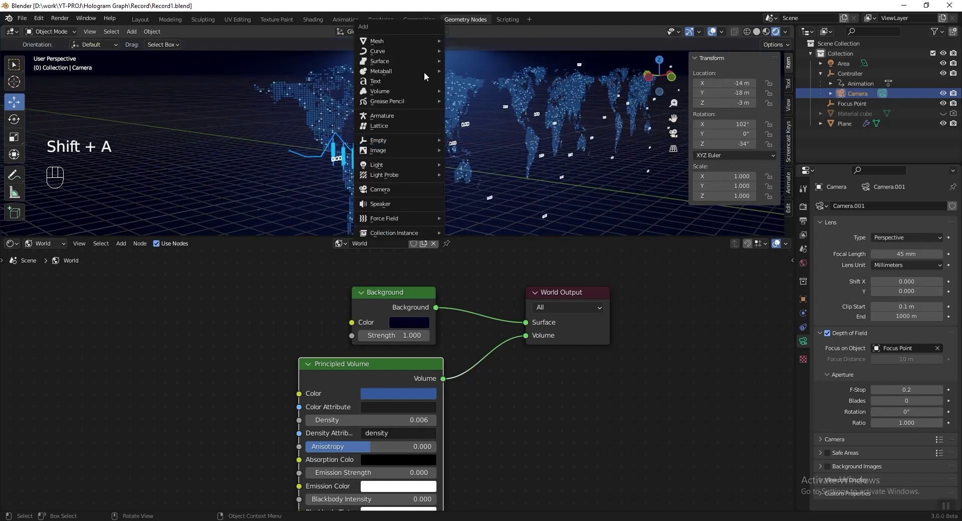
mouse_move(420, 39)
left_click(458, 42)
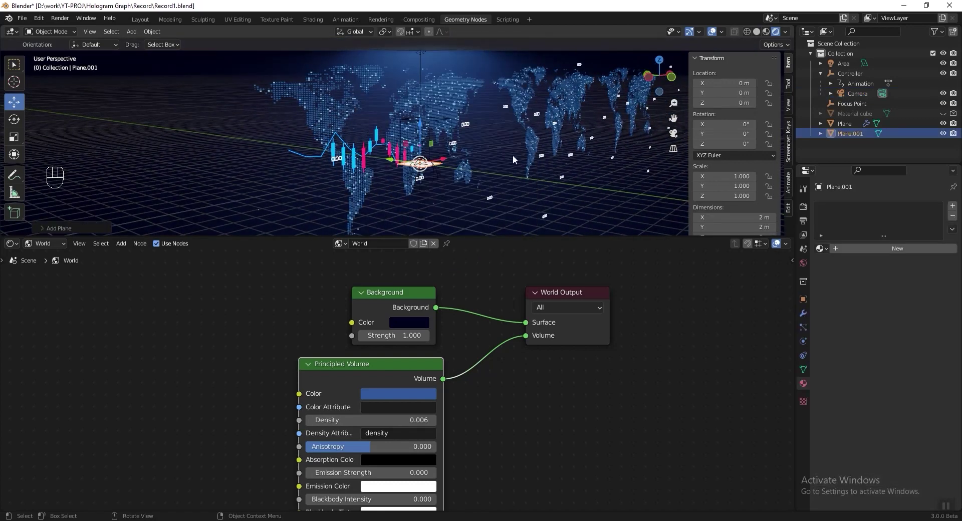
key("r")
type("x")
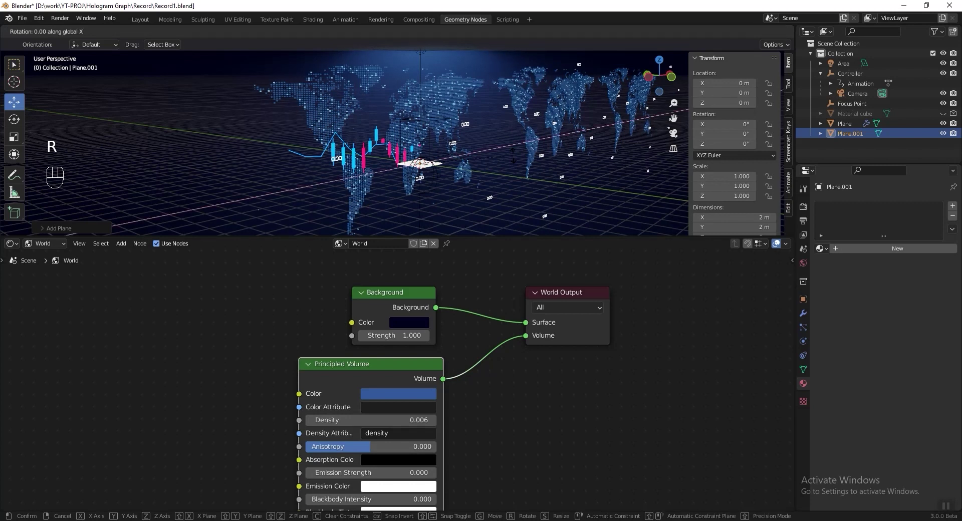
type("90")
key("Return")
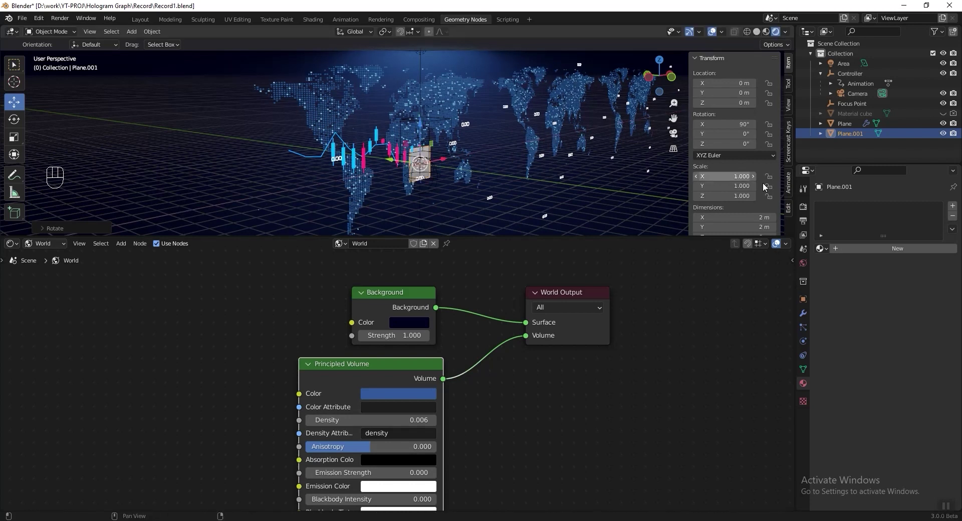
- Set the new plane's X and Y dimensions to 24 m
left_click_drag(740, 217, 740, 227)
type("2")
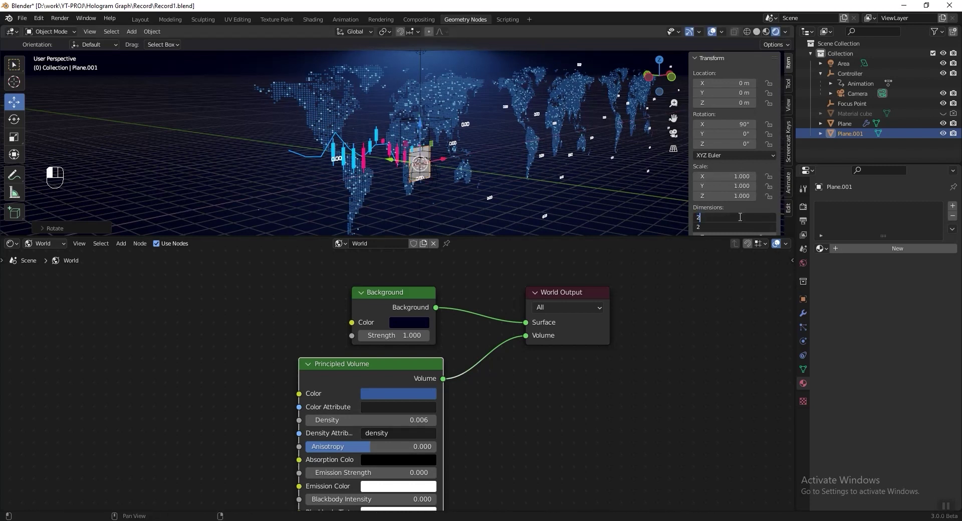
type("4")
key("Return")
- Position the plane at X -5 m, Y 7 m, Z 4 m
left_click(738, 82)
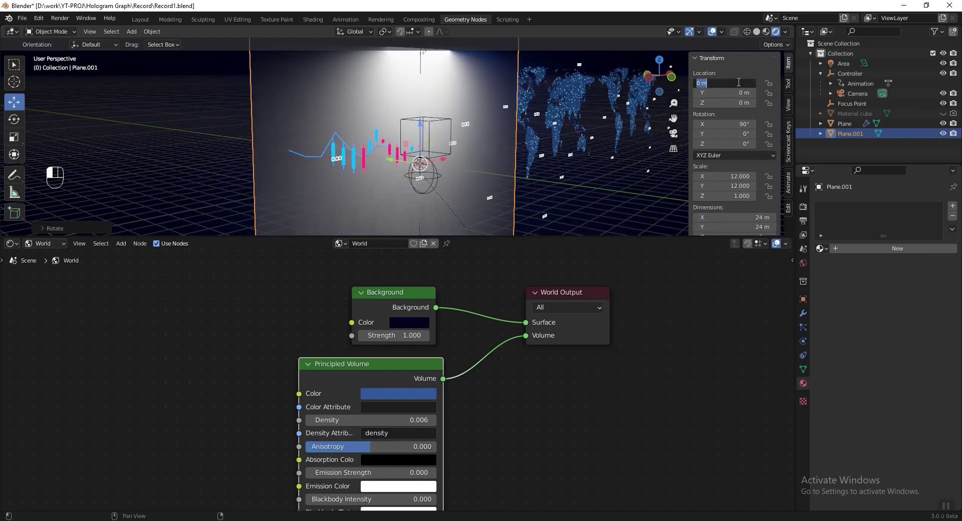
type("-5")
key("Tab")
type("7")
key("Tab")
type("4")
key("Return")
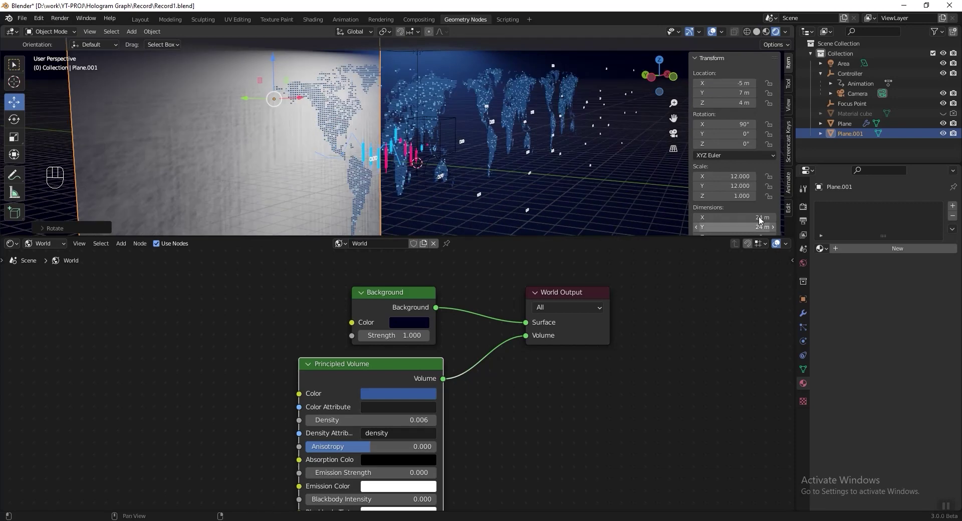
- Add a Subdivision Surface modifier to the plane, set to Simple with 4 viewport levels
left_click(803, 317)
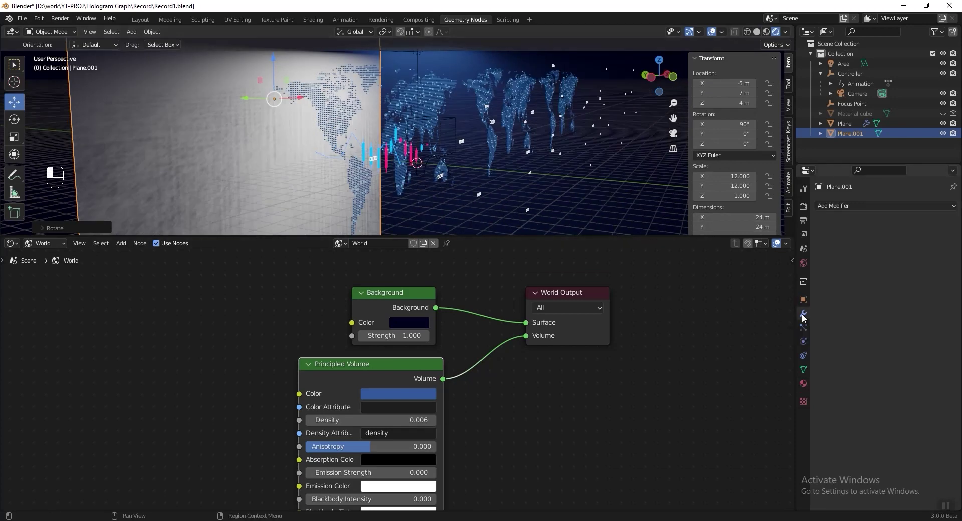
left_click(851, 207)
left_click(759, 388)
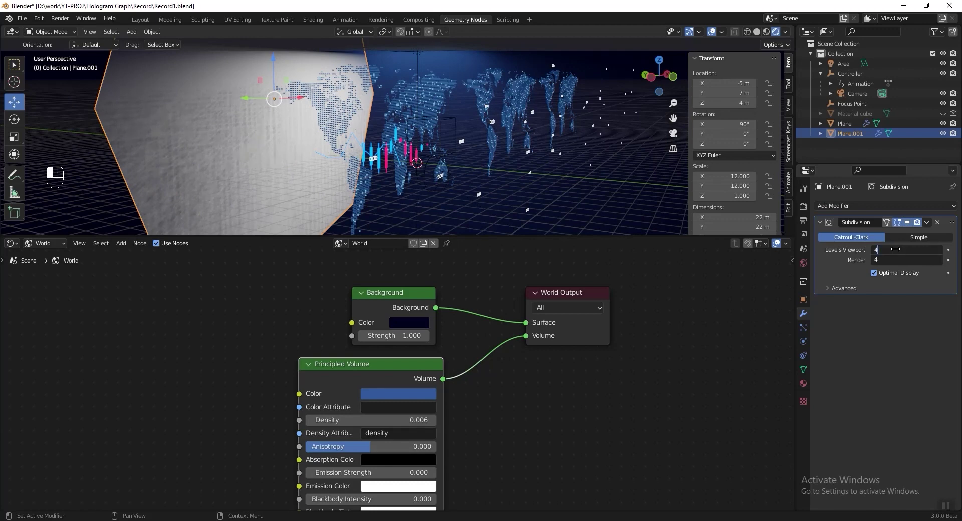
key("Return")
- Add a Wireframe modifier with a thickness of 0.001 m to the plane and save the file
left_click(859, 206)
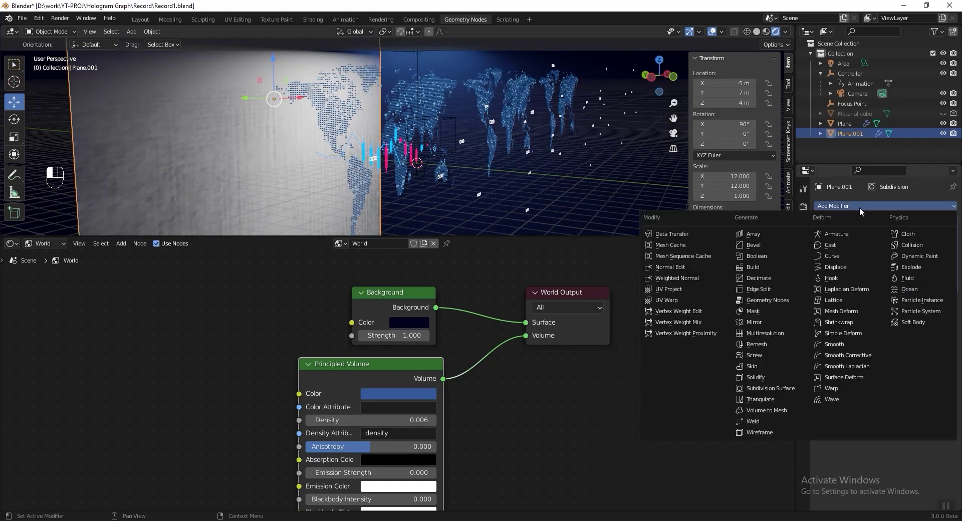
left_click(766, 431)
left_click(897, 316)
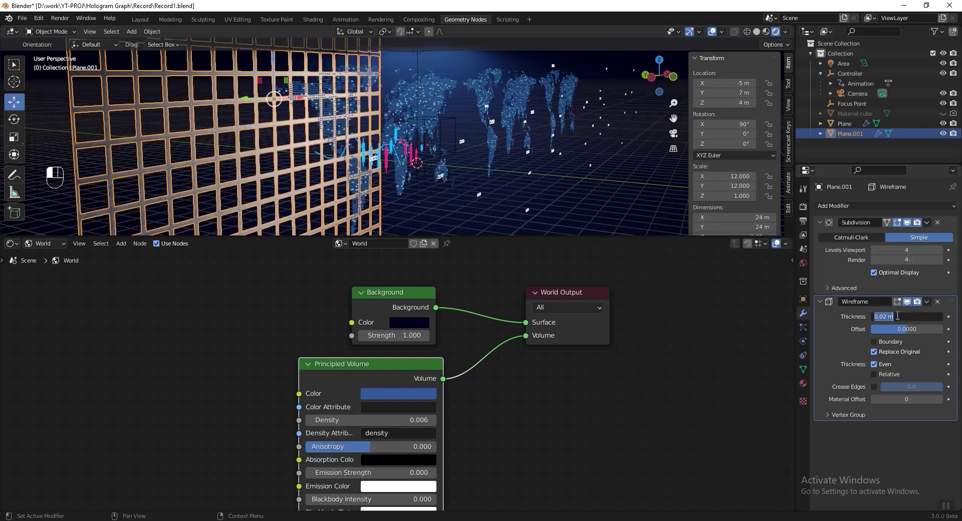
type(".001")
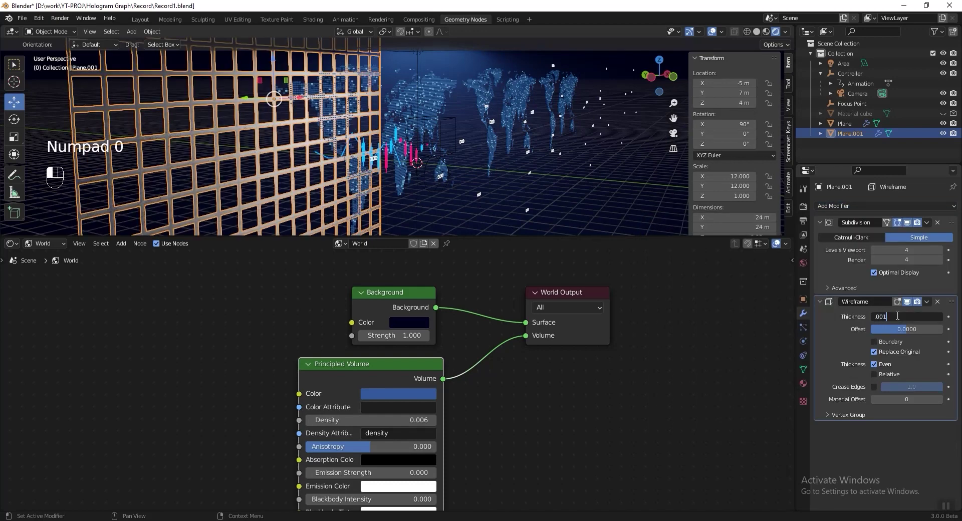
key("Return")
key("ctrl+s")
- Add an Array modifier to the wireframe plane with a count of 7
left_click(892, 204)
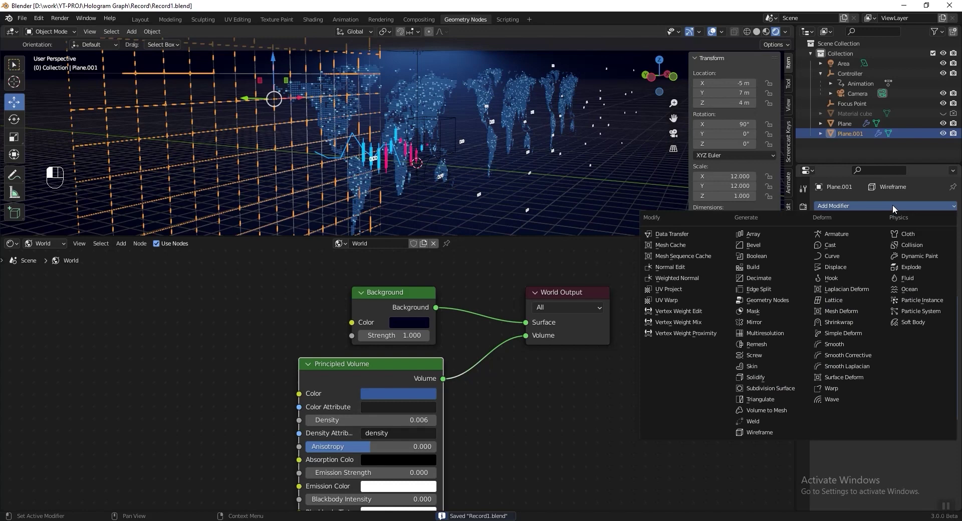
left_click(766, 230)
left_click(895, 456)
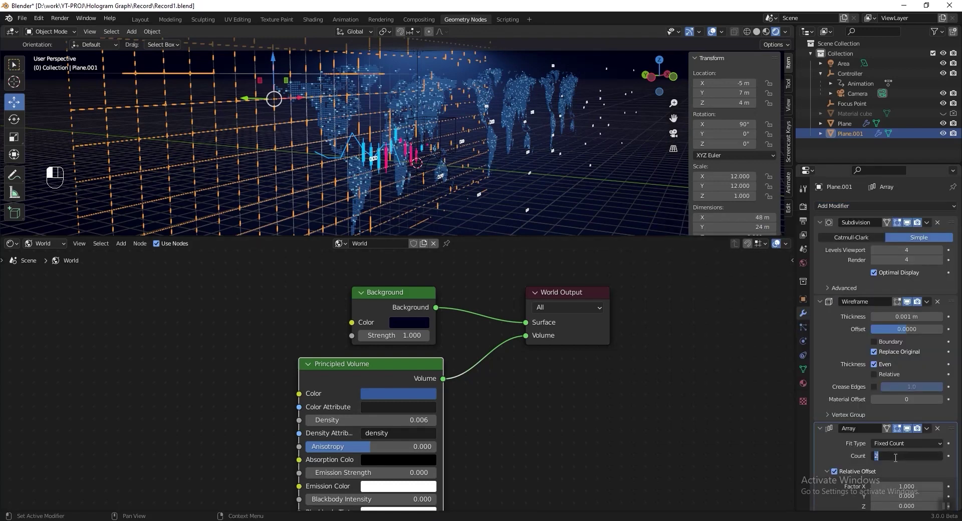
type("7")
key("Return")
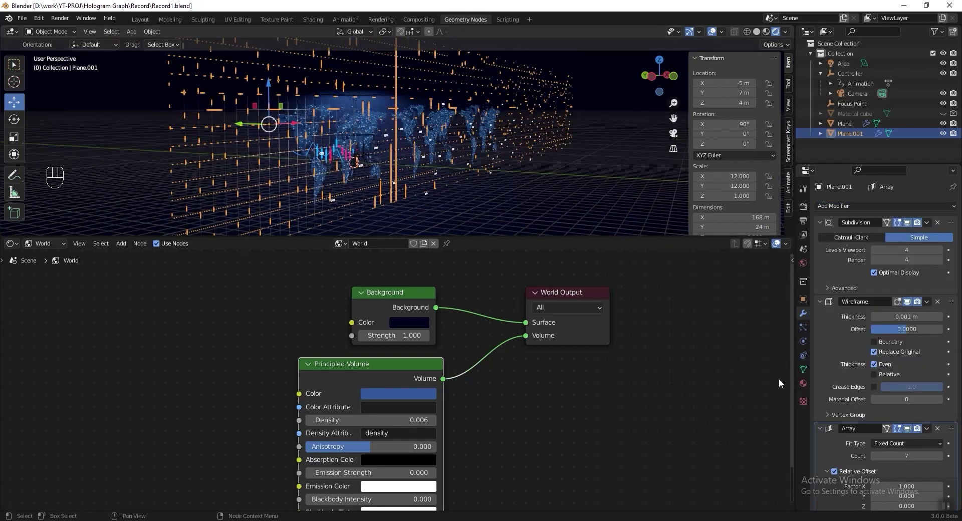
- Give the grid plane a new material with an Emission surface in hex colour 2A4DB1
left_click(801, 383)
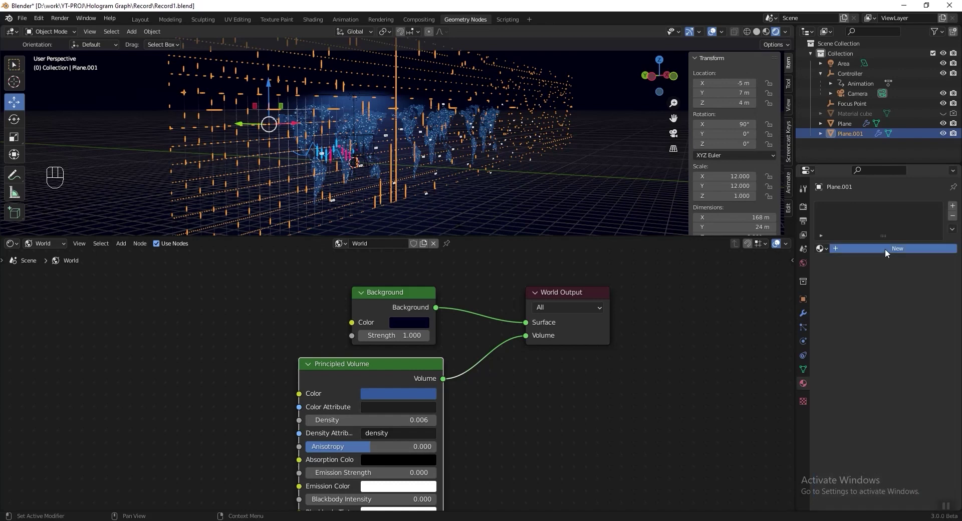
left_click(879, 311)
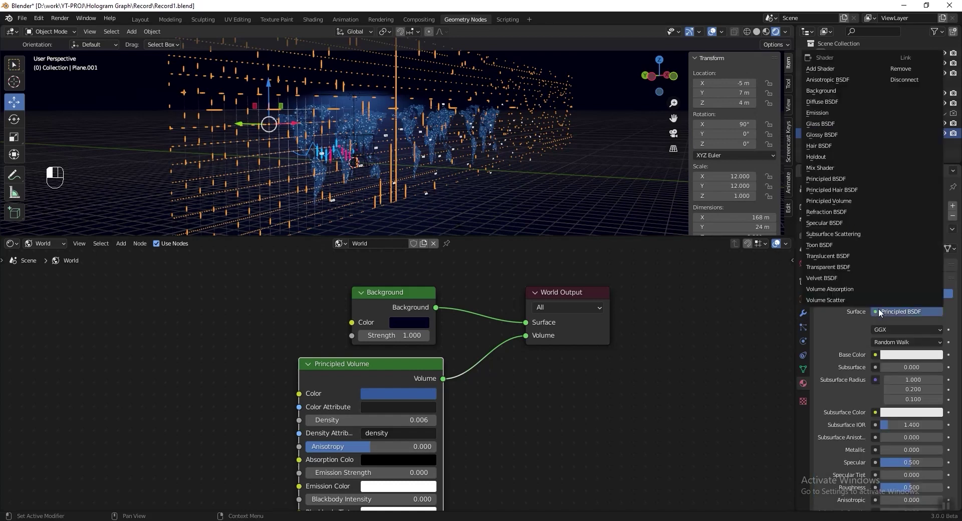
left_click(859, 112)
left_click(911, 330)
left_click(905, 283)
type("2A4DB1")
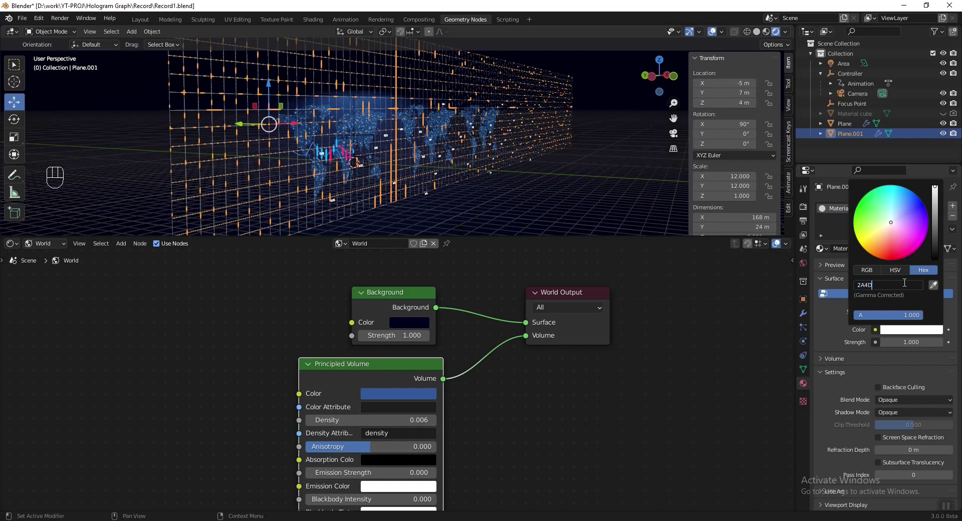
key("Return")
- Deselect the grid plane, look through the camera and save the file
left_click(513, 131)
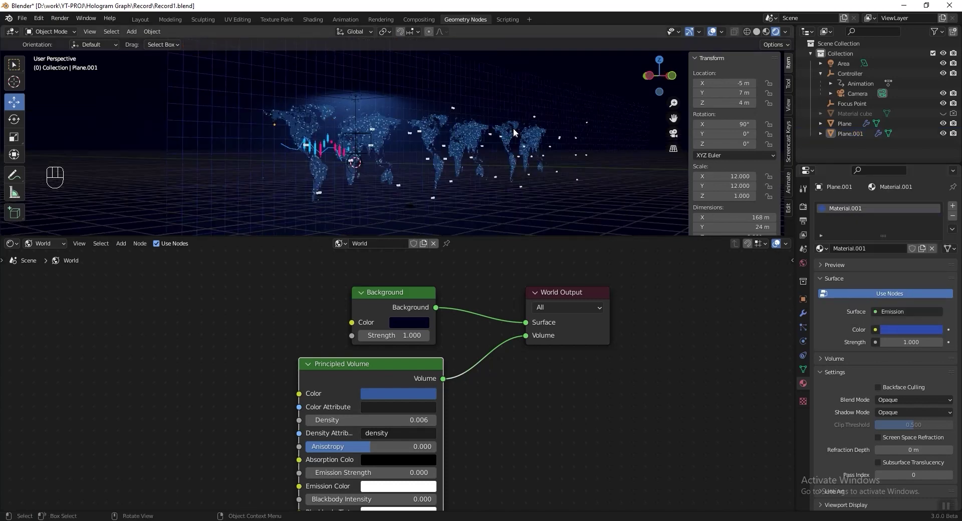
key("KP_0")
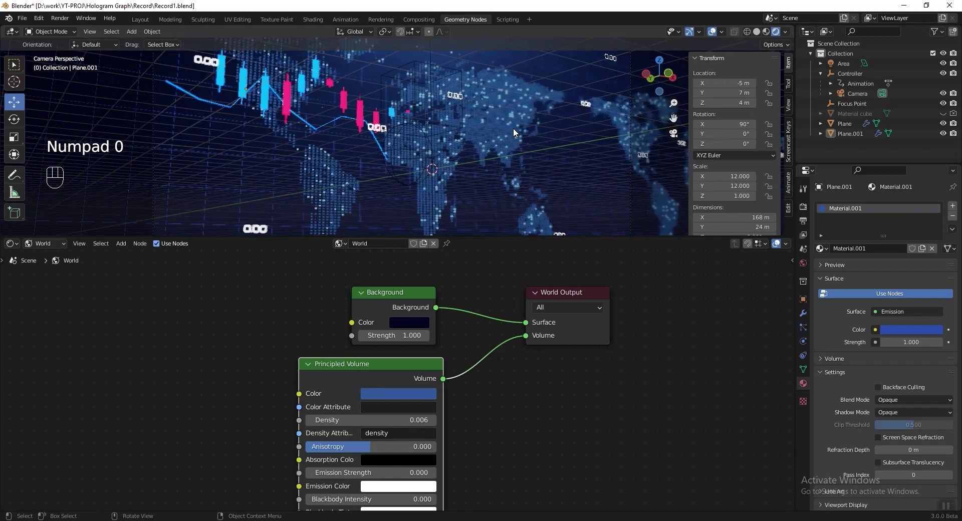
key("ctrl+s")
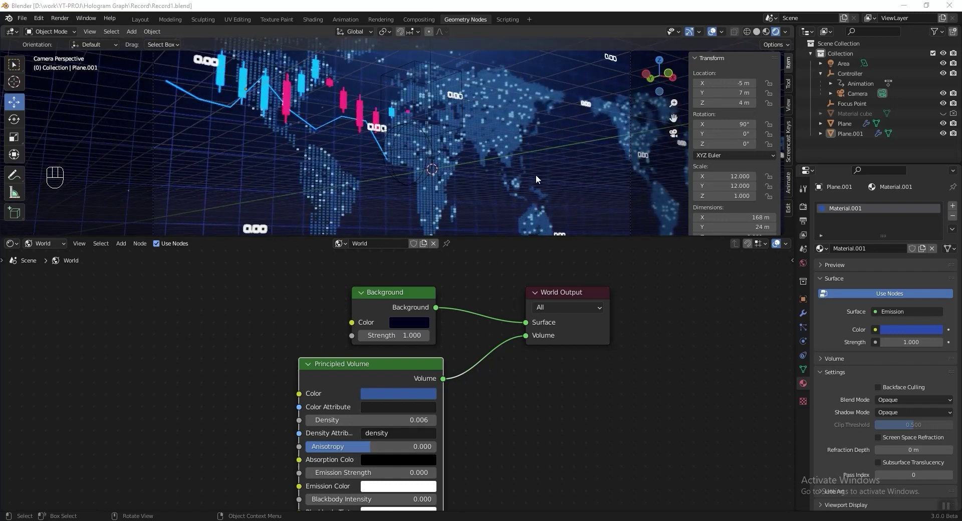
- Parent the Focus Point and the Area light to the Controller empty, and deselect everything
left_click(861, 101)
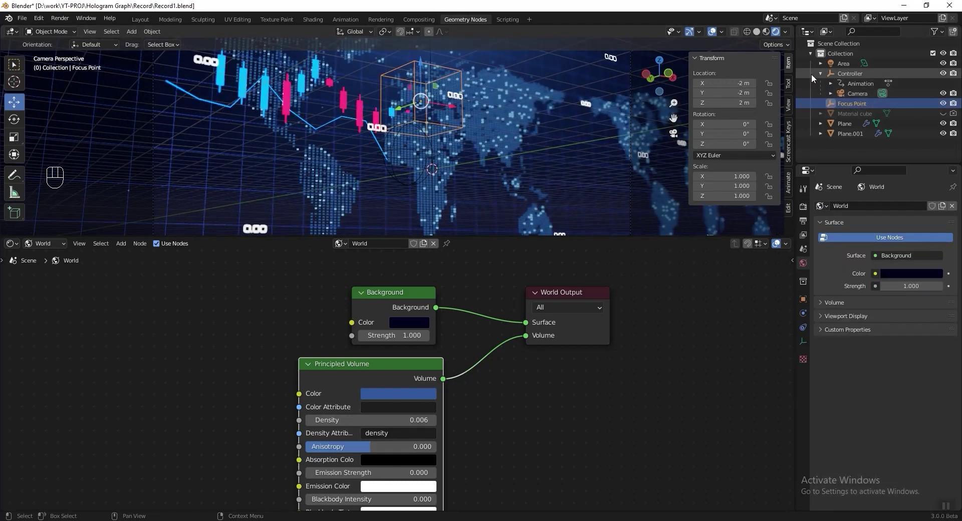
left_click(841, 63, "ctrl")
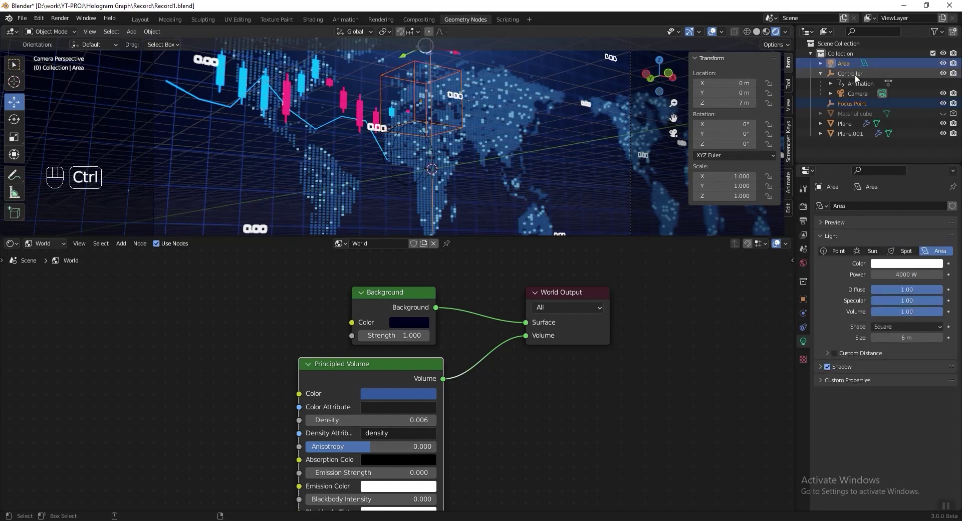
left_click(855, 75, "ctrl")
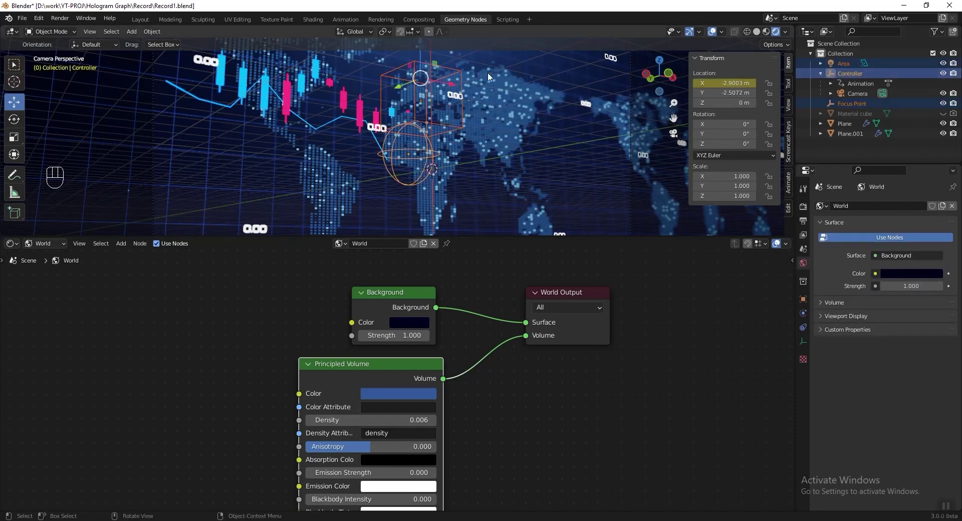
key("ctrl+p")
left_click(464, 115)
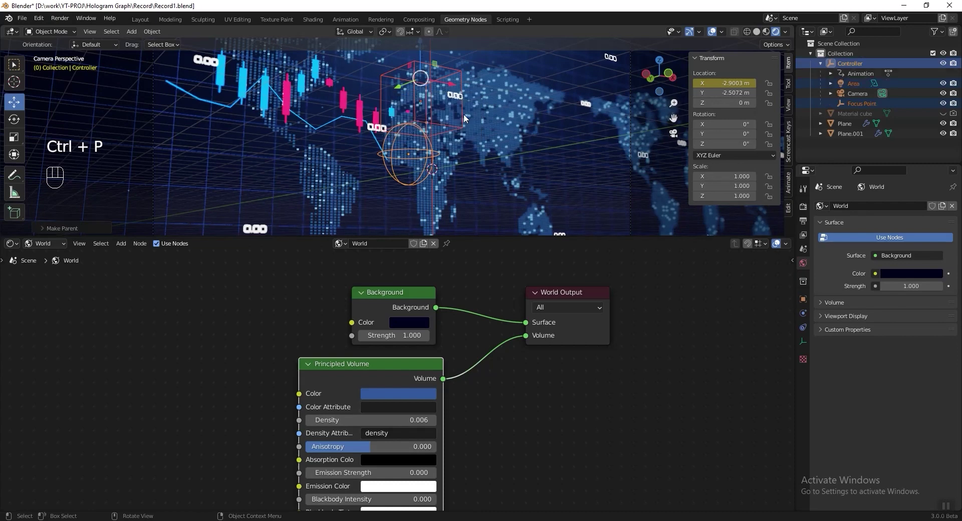
key("alt+a")
- Replace the shader node editor with the Timeline and scrub the animation to frame 297 and back to frame 0
left_click(12, 244)
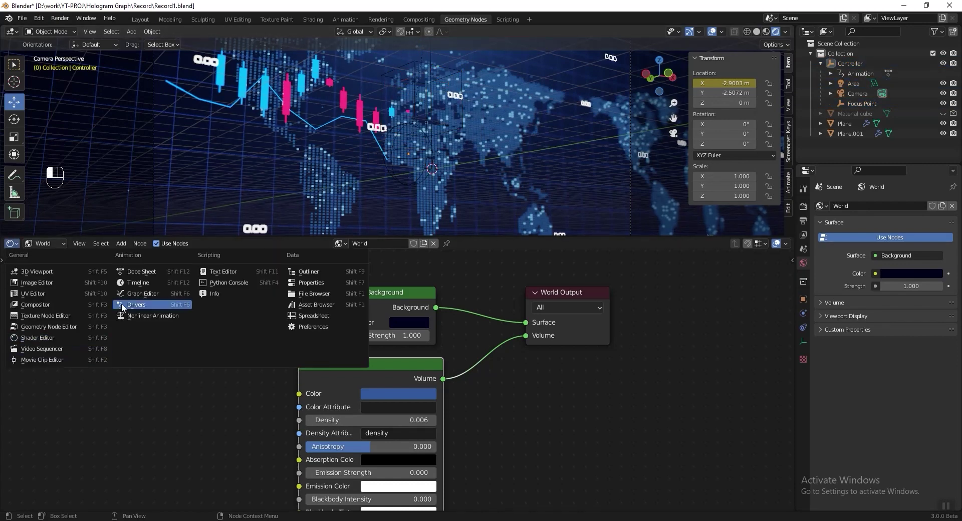
left_click(139, 281)
left_click_drag(140, 256, 415, 254)
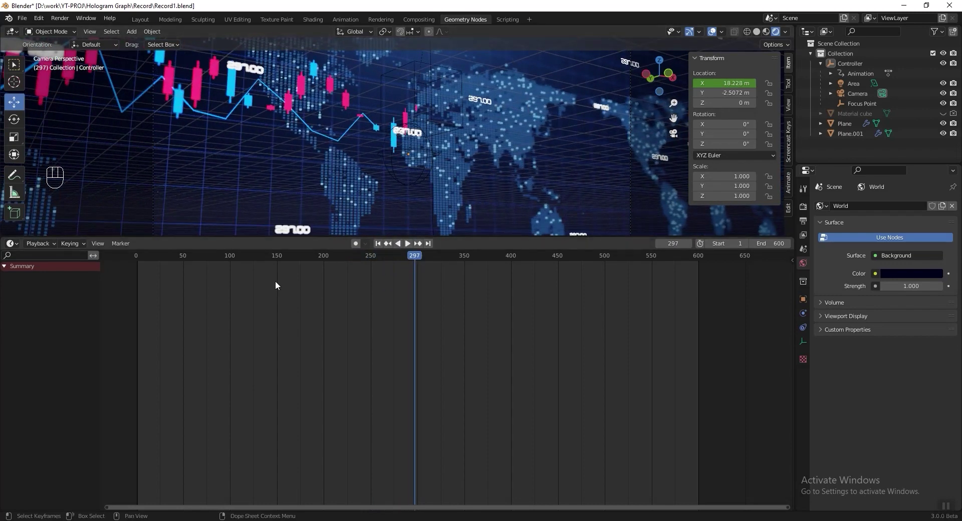
left_click_drag(406, 257, 136, 258)
- Enable Jitter Camera in the Eevee render's depth of field settings
left_click(803, 206)
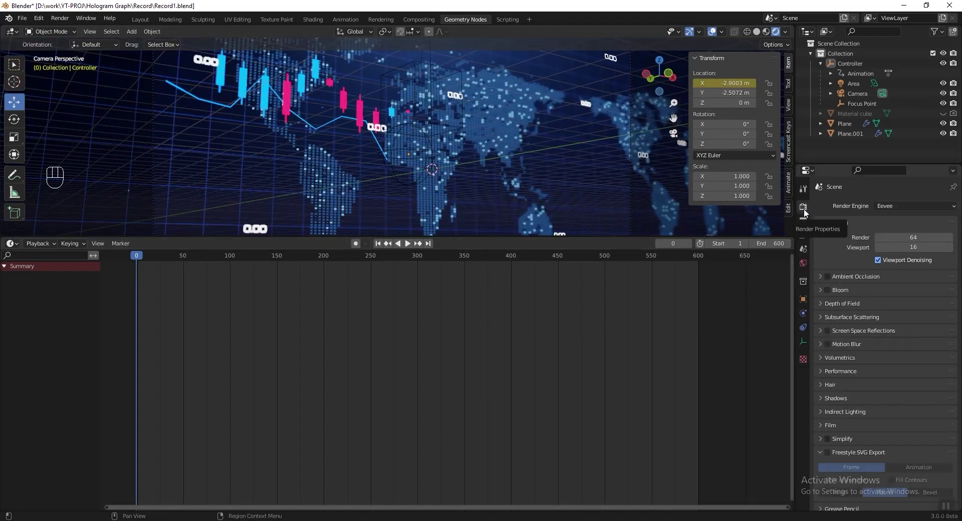
left_click(868, 303)
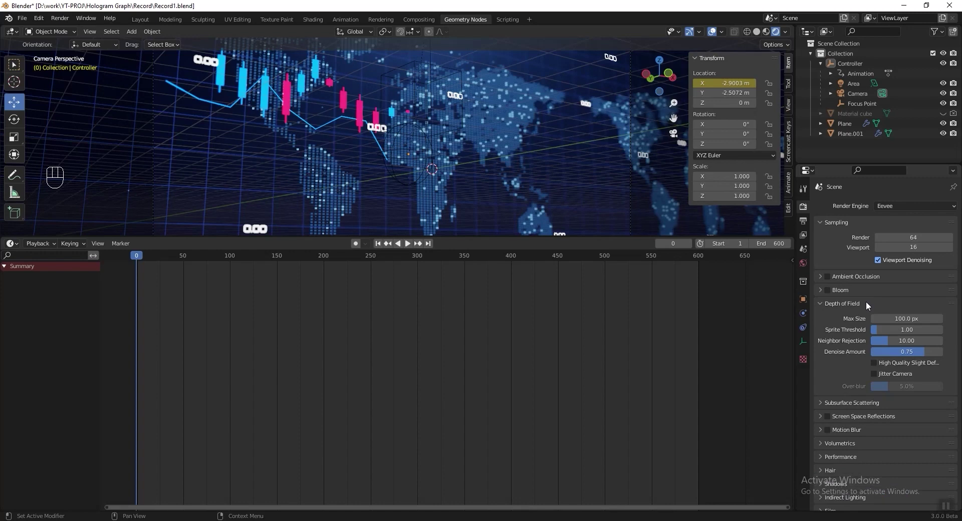
left_click(874, 373)
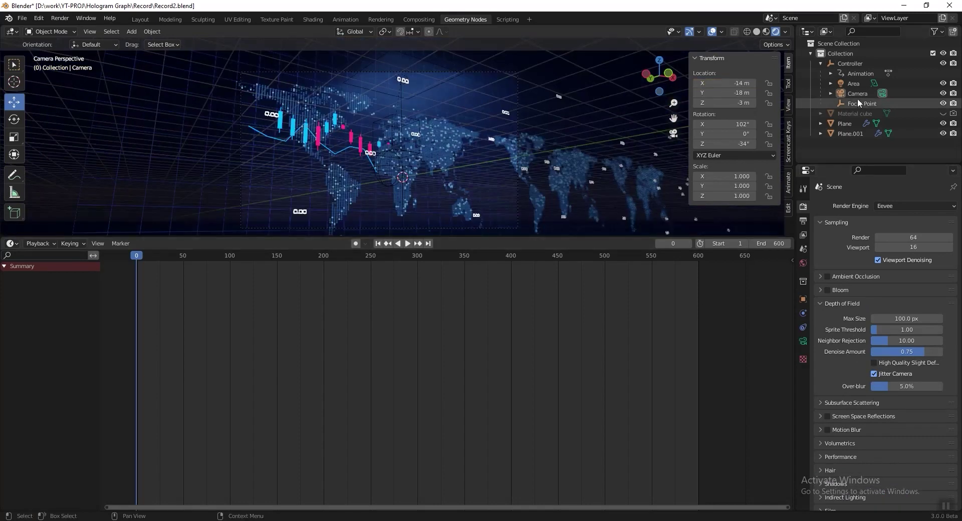
- Set the camera's focal length to 110 mm
left_click(858, 94)
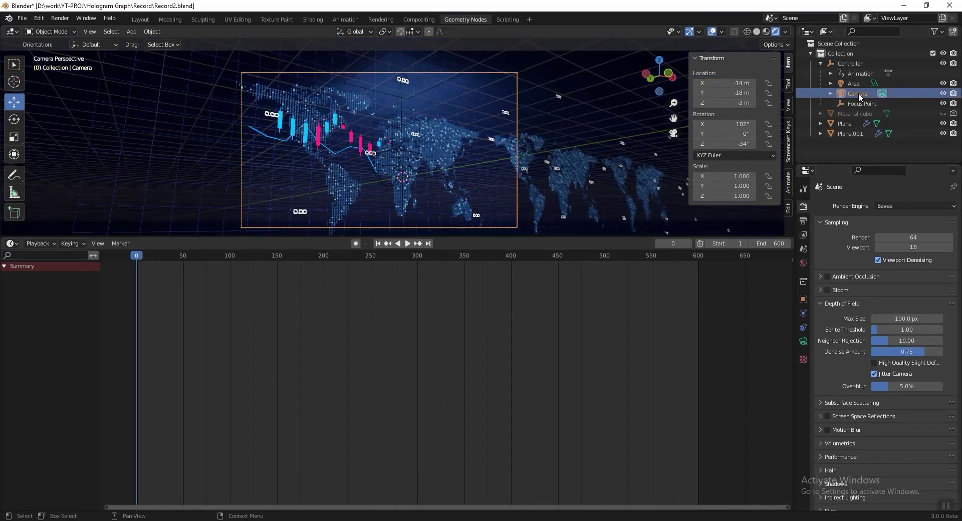
left_click(804, 341)
left_click(891, 254)
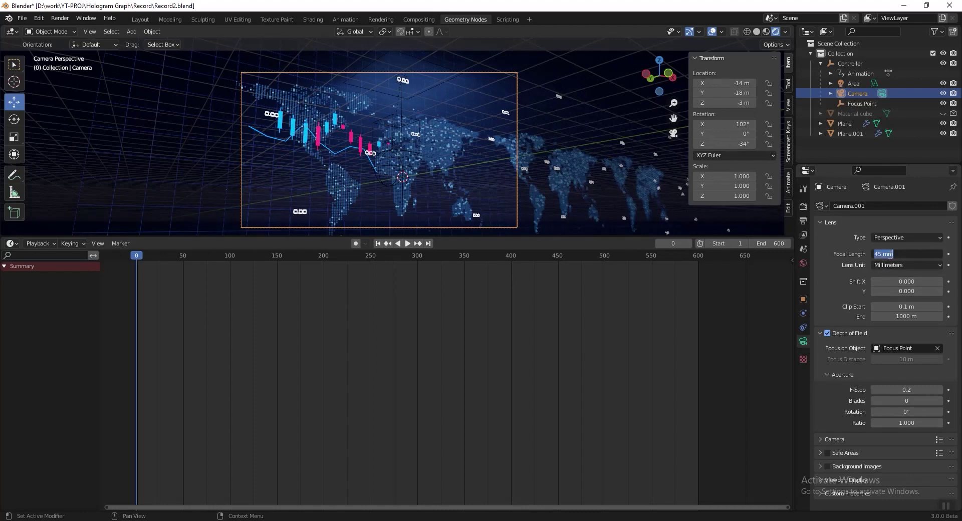
type("110")
key("Return")
- Set the camera's location to Y -39 m and Z -8.7 m, and scrub through the animation to check the framing
left_click(734, 81)
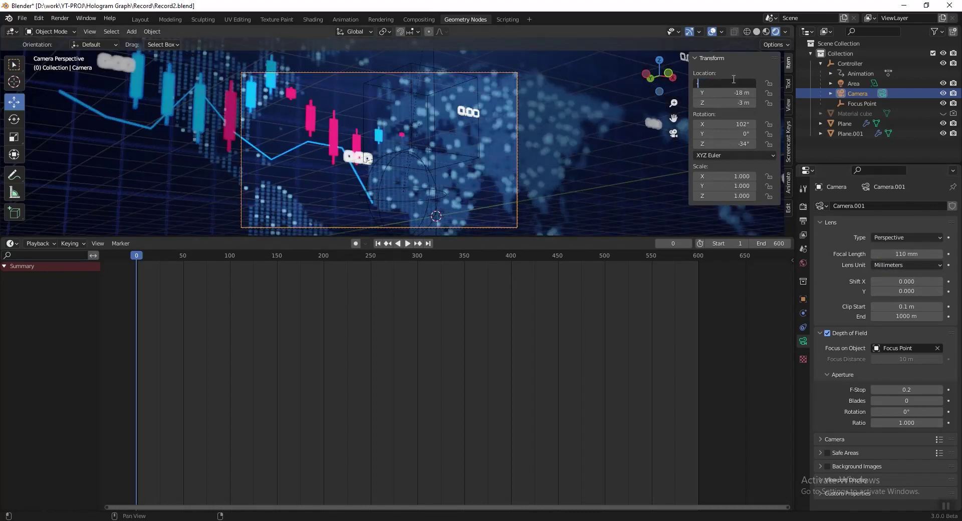
key("Tab")
type("-39")
key("Tab")
type("-8.7")
key("Return")
left_click_drag(148, 254, 632, 268)
left_click_drag(228, 258, 138, 260)
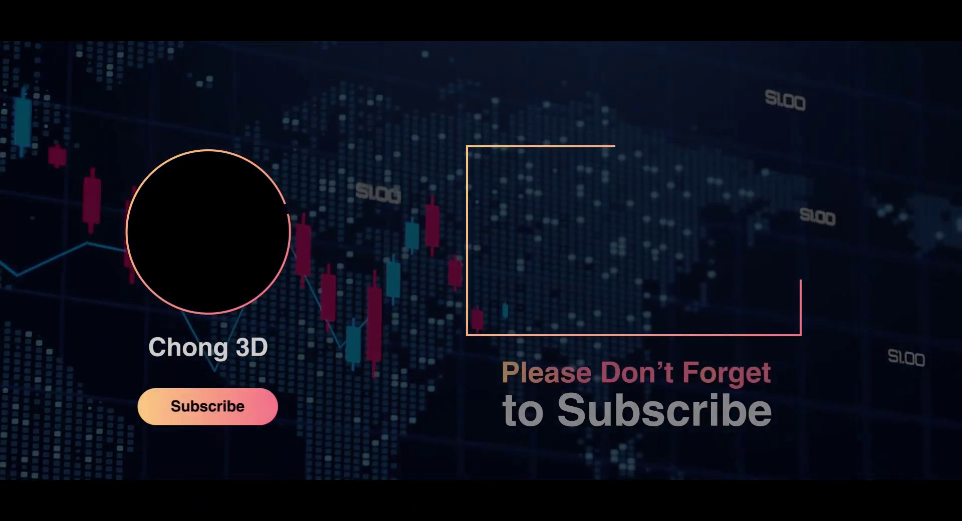